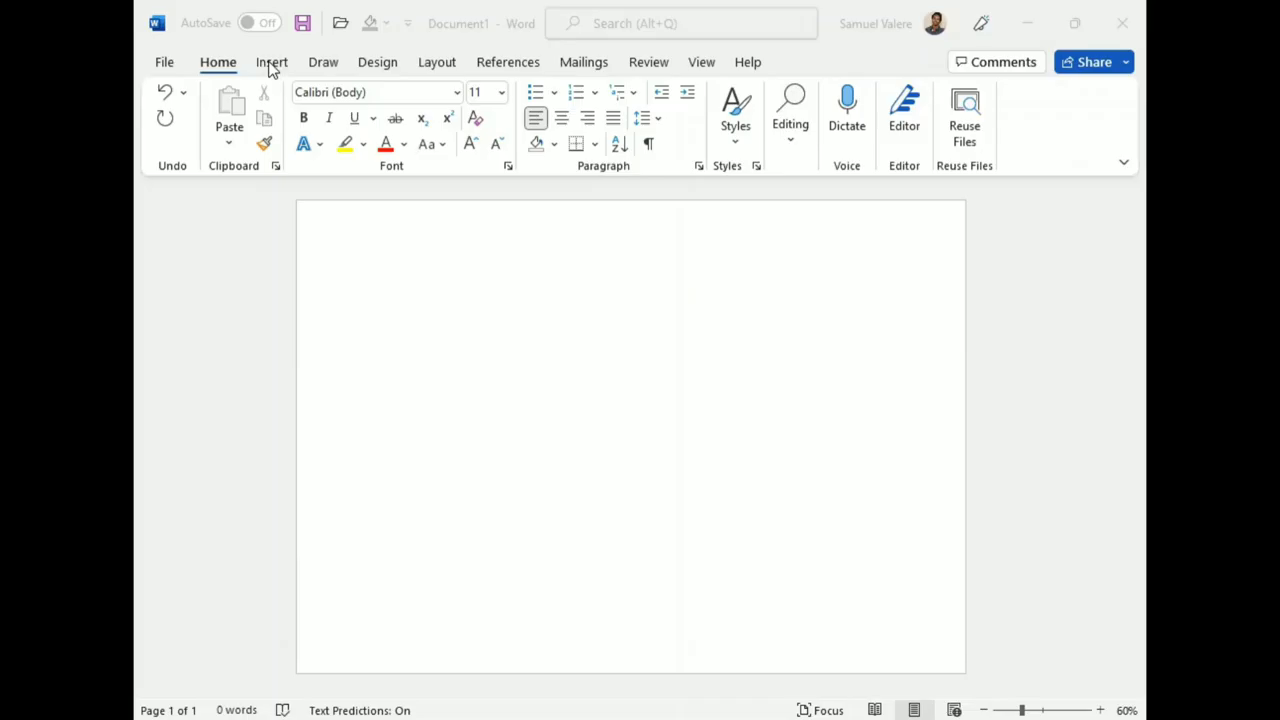
- Draw a page-sized rectangle and give it a very pale diagonal-stripe pattern fill
left_click(271, 64)
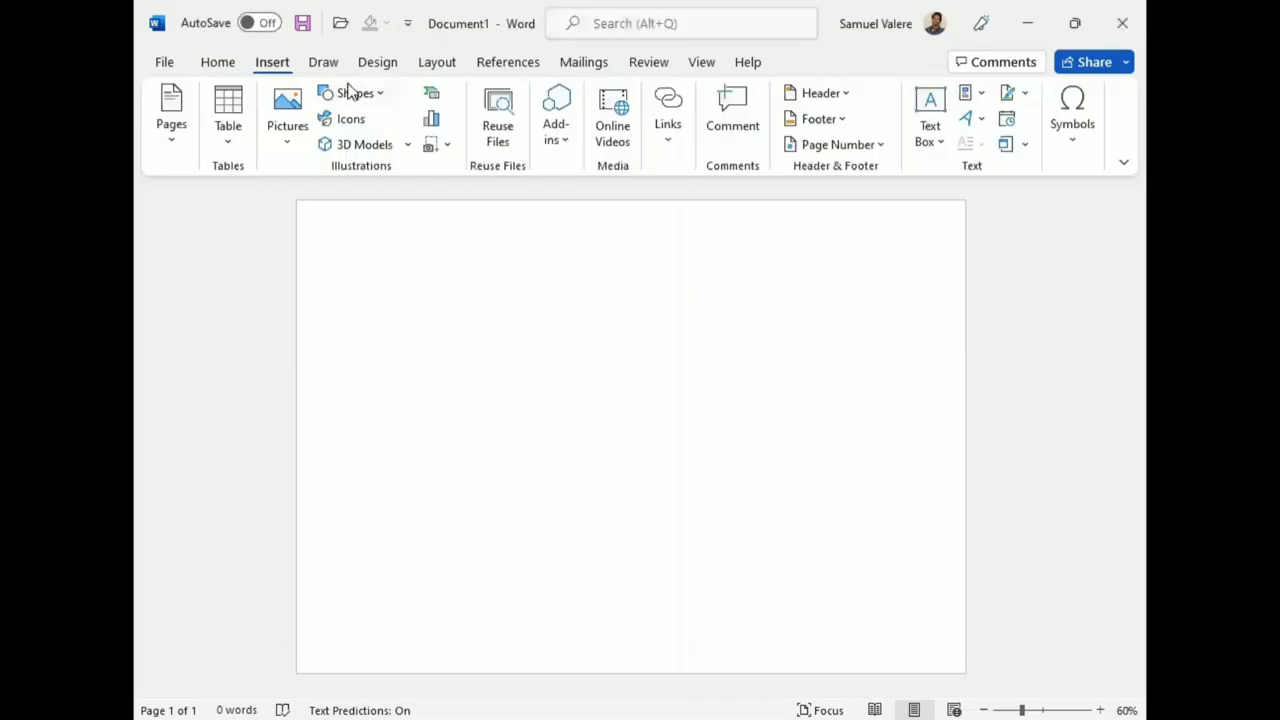
mouse_move(314, 209)
left_mouse_down()
mouse_move(702, 592)
mouse_move(657, 460)
mouse_move(296, 200)
left_mouse_up()
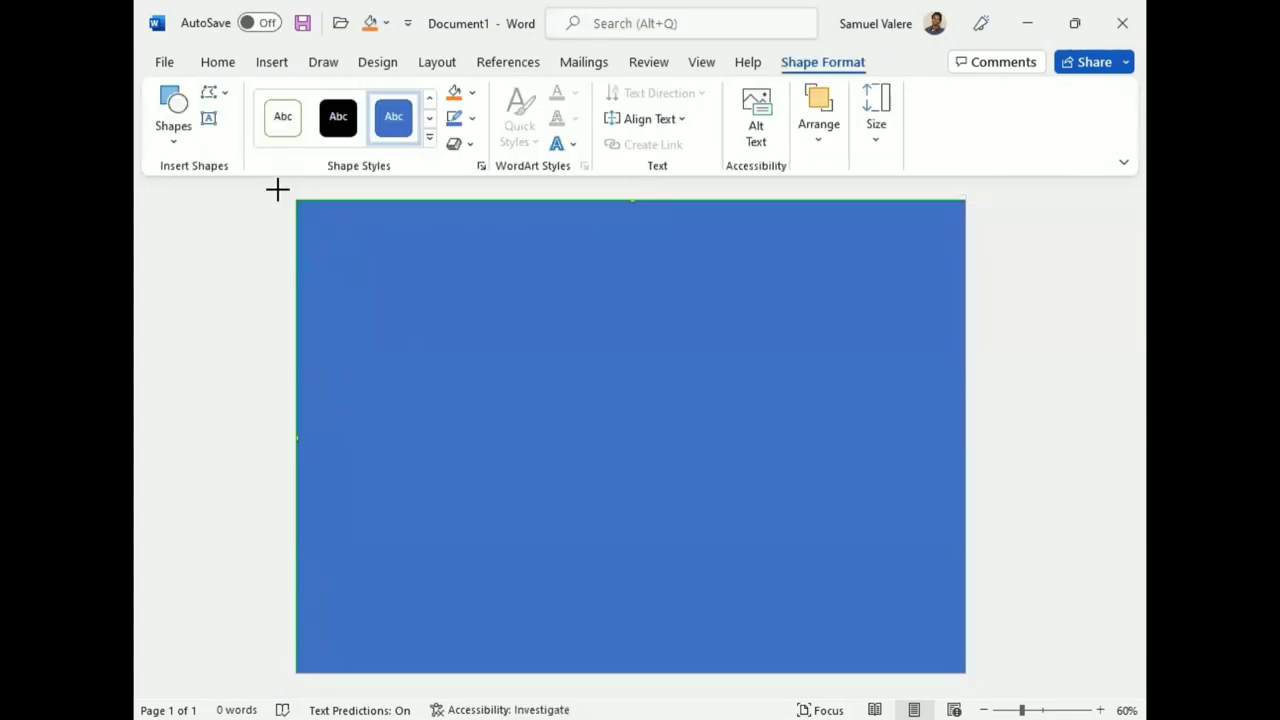
left_click(471, 92)
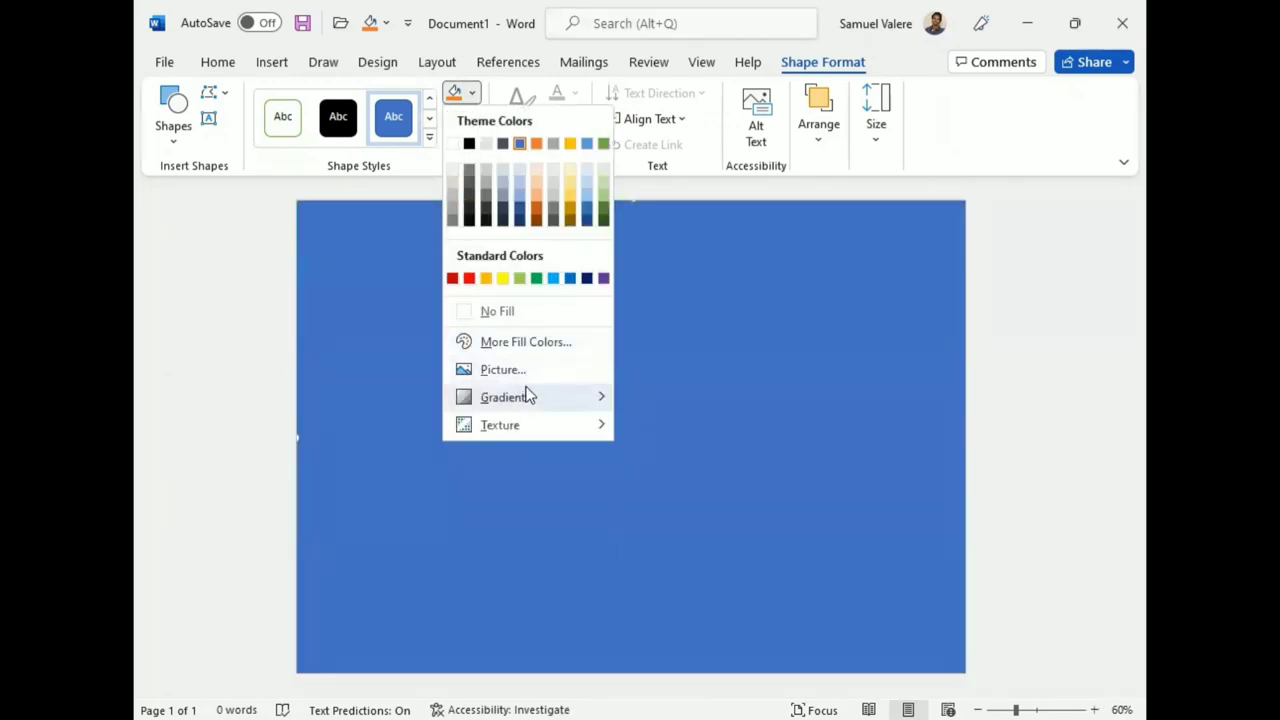
mouse_move(525, 397)
mouse_move(547, 426)
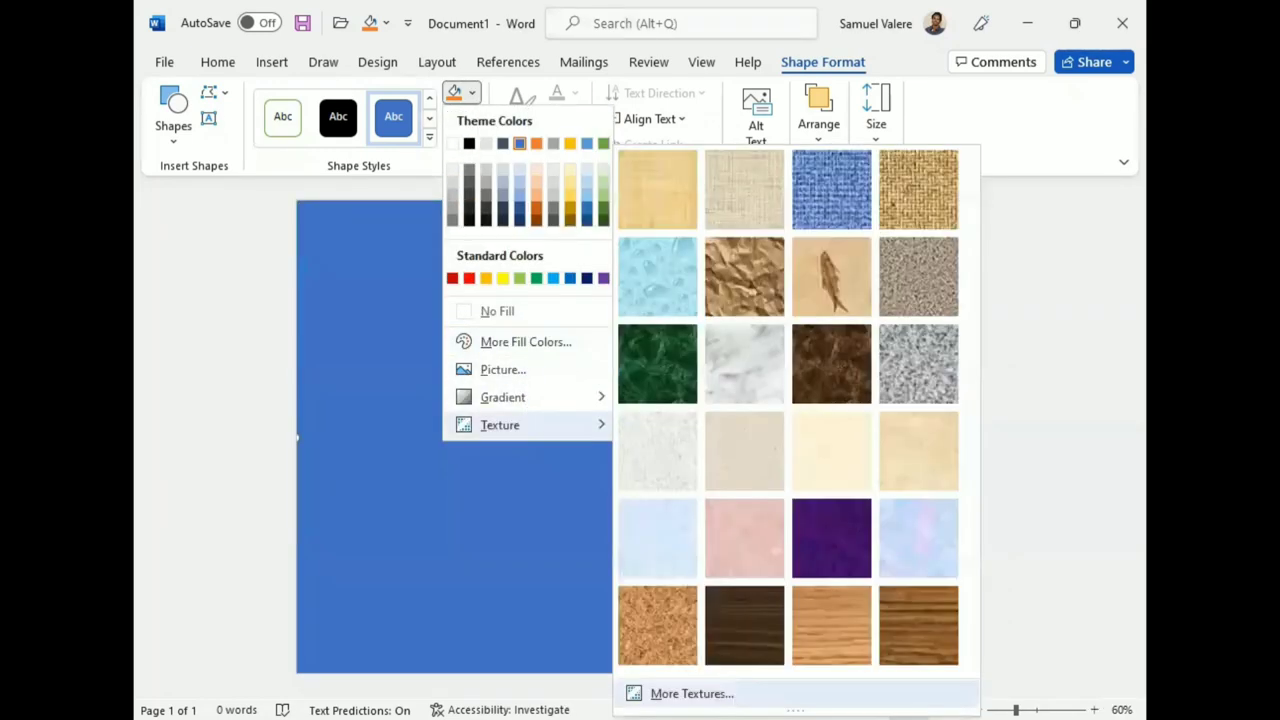
left_click(691, 692)
left_click(936, 405)
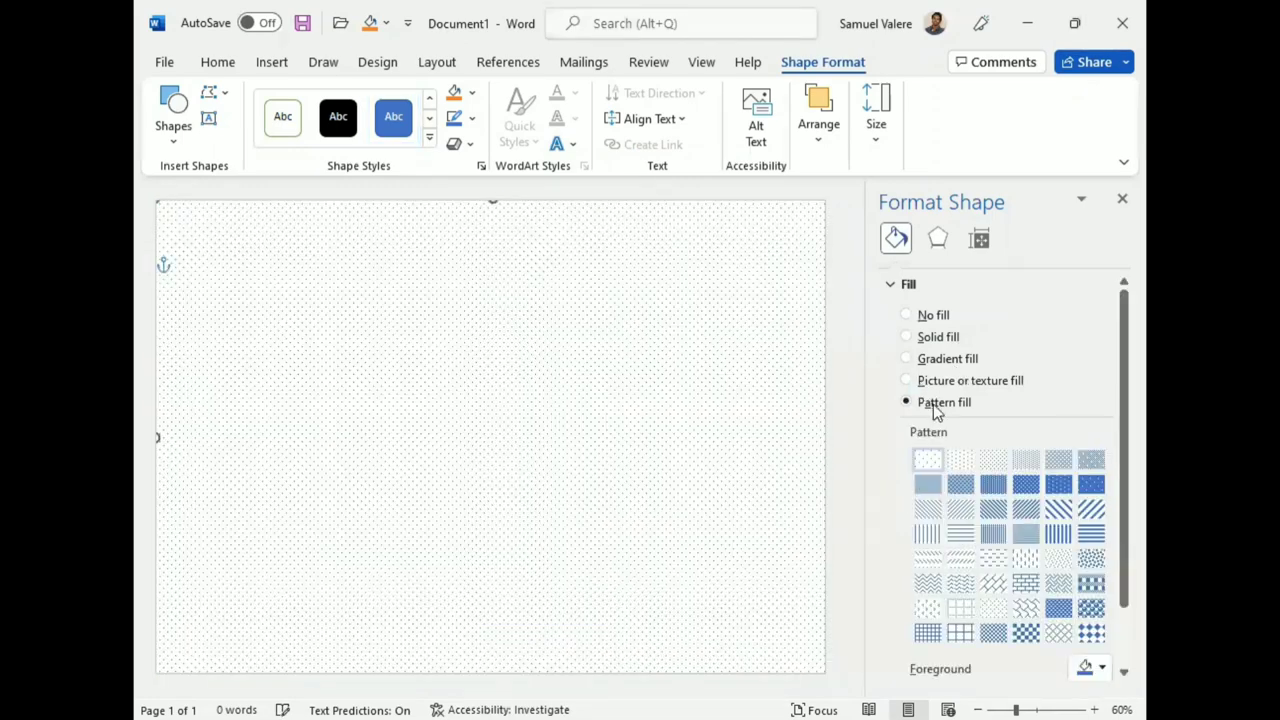
left_click(1093, 512)
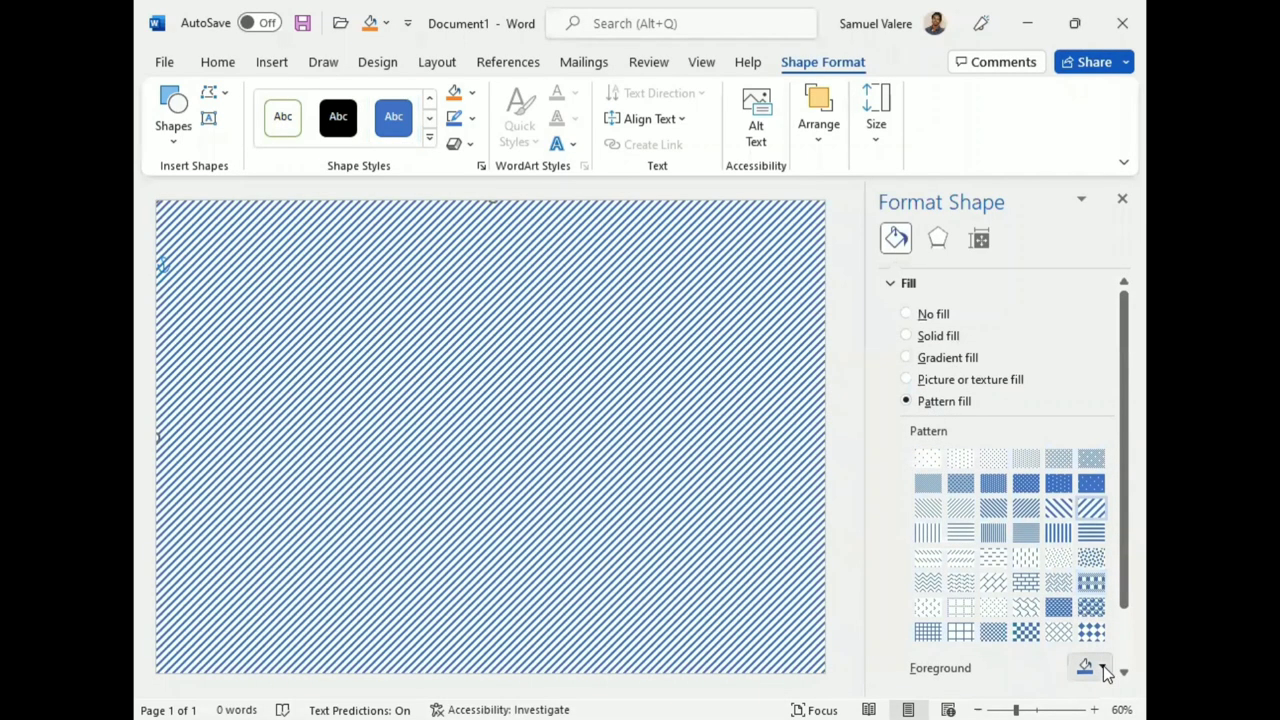
left_click(1101, 667)
left_click(1081, 505)
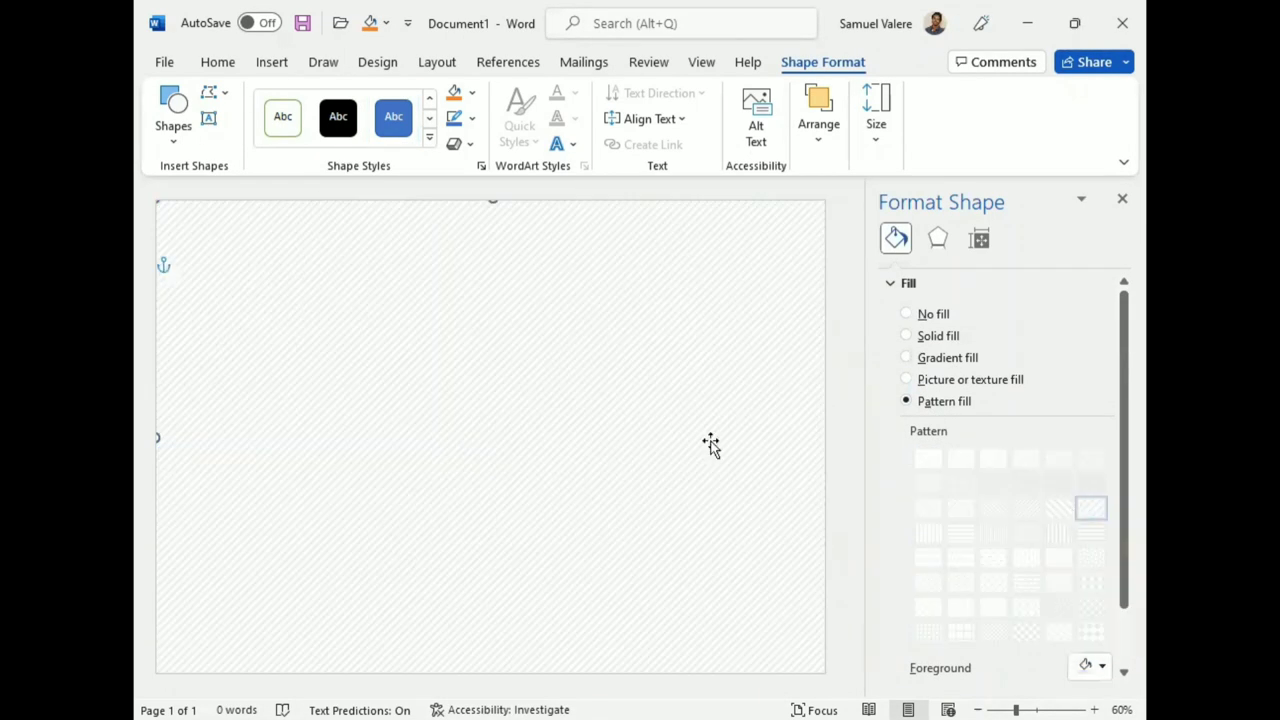
- Remove the rectangle's outline and close the formatting pane
left_click(472, 120)
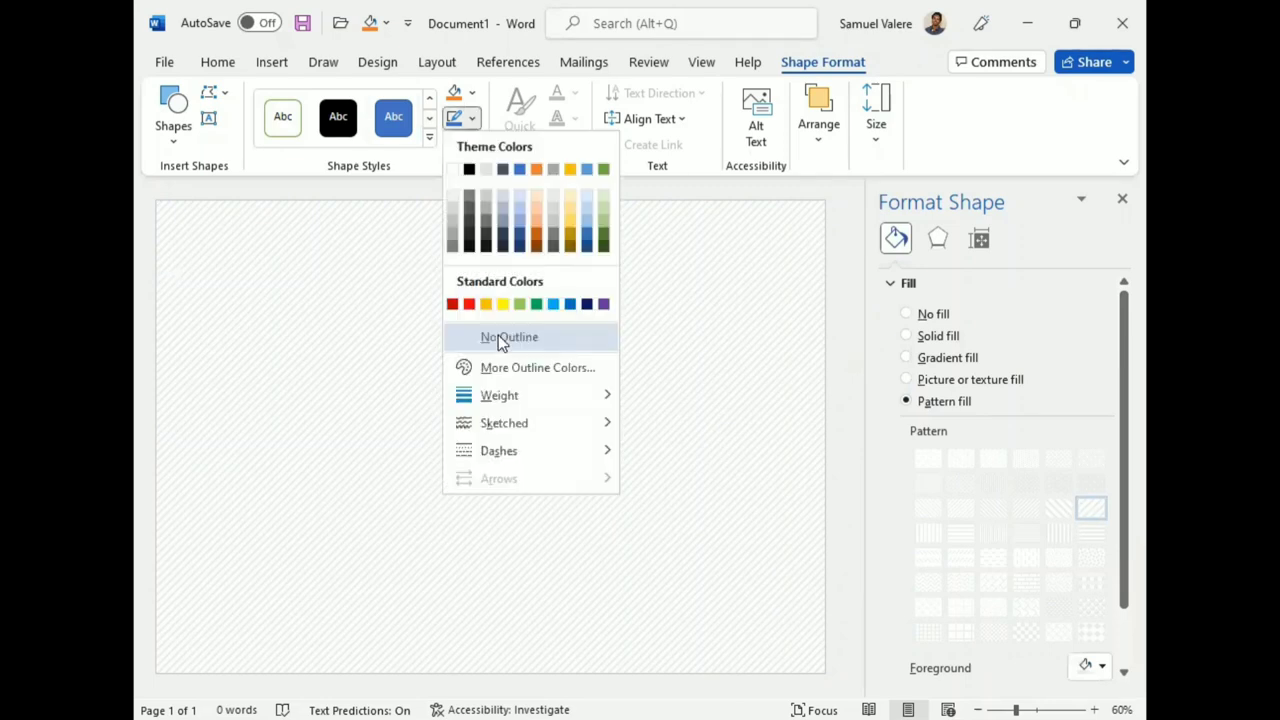
left_click(462, 340)
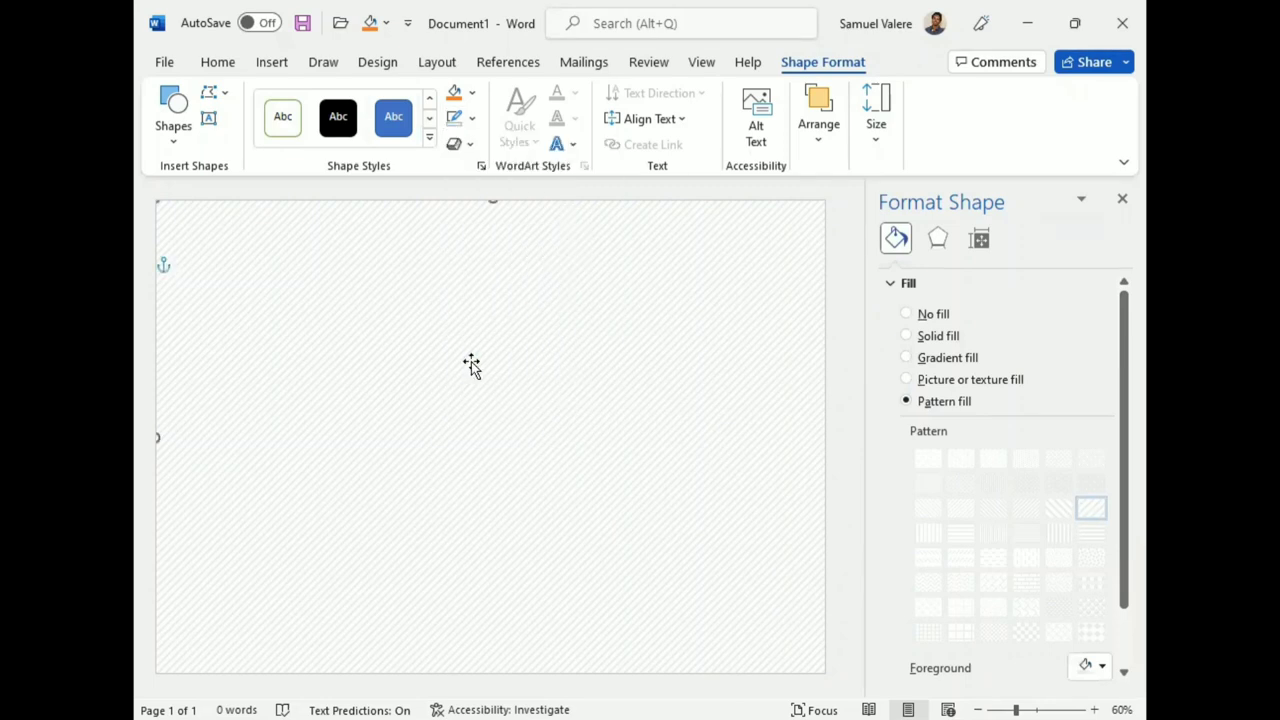
left_click(1122, 199)
- Draw a rectangle across the lower page, stretched to both page edges
left_click(175, 130)
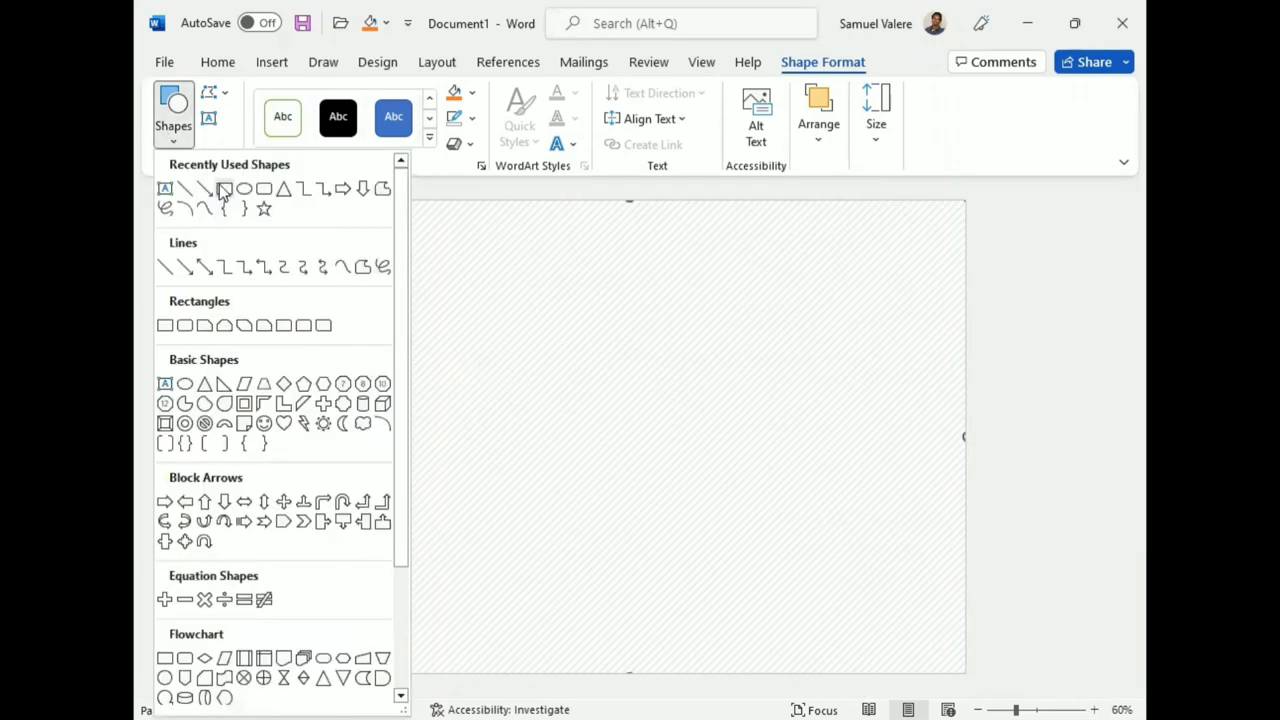
left_click(224, 191)
left_click_drag(335, 513, 963, 674)
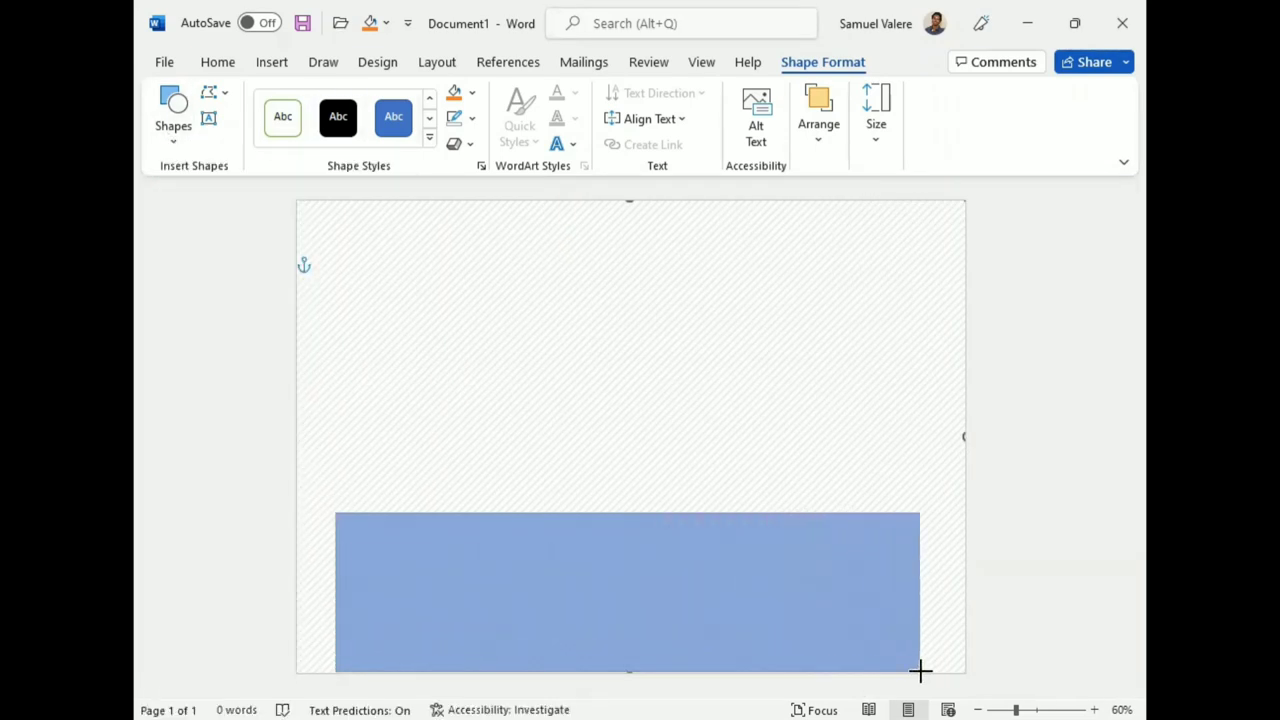
left_click_drag(963, 674, 958, 672)
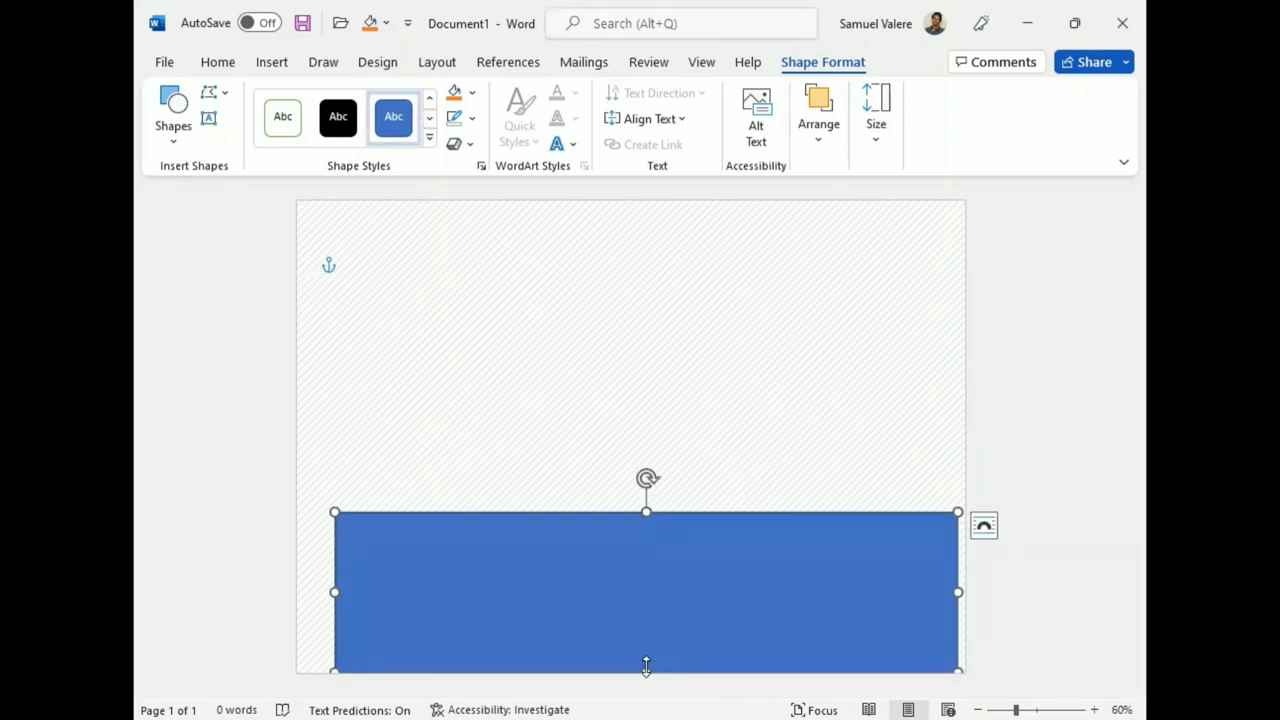
left_click_drag(334, 592, 297, 592)
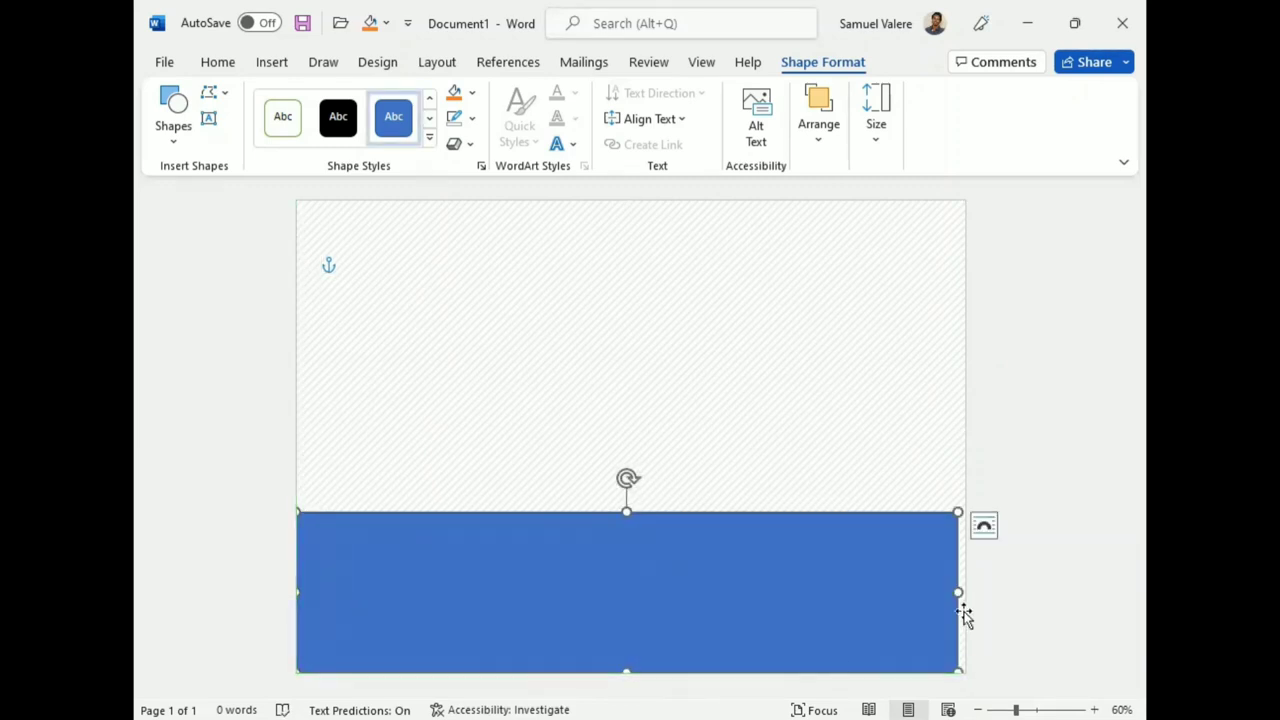
left_click_drag(960, 592, 966, 592)
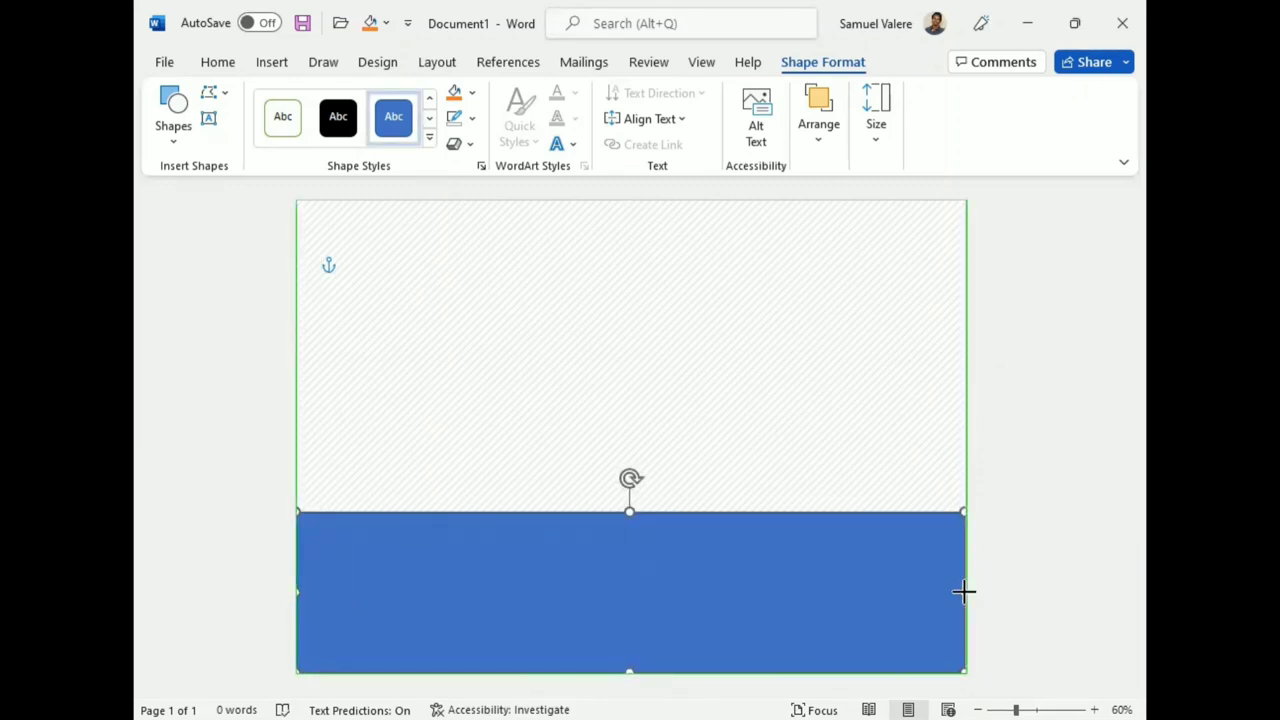
- Edit the rectangle's points to bend its top edge into a downward curve
right_click(700, 515)
left_click(750, 205)
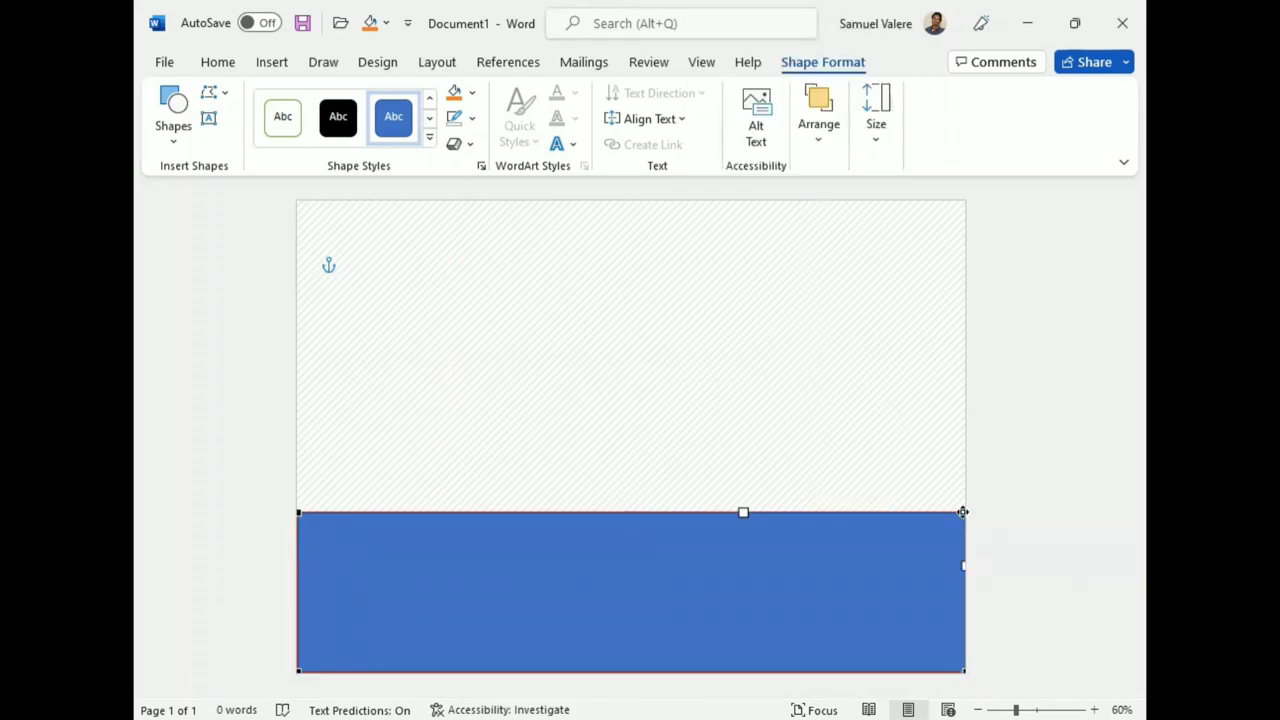
left_click_drag(744, 512, 727, 577)
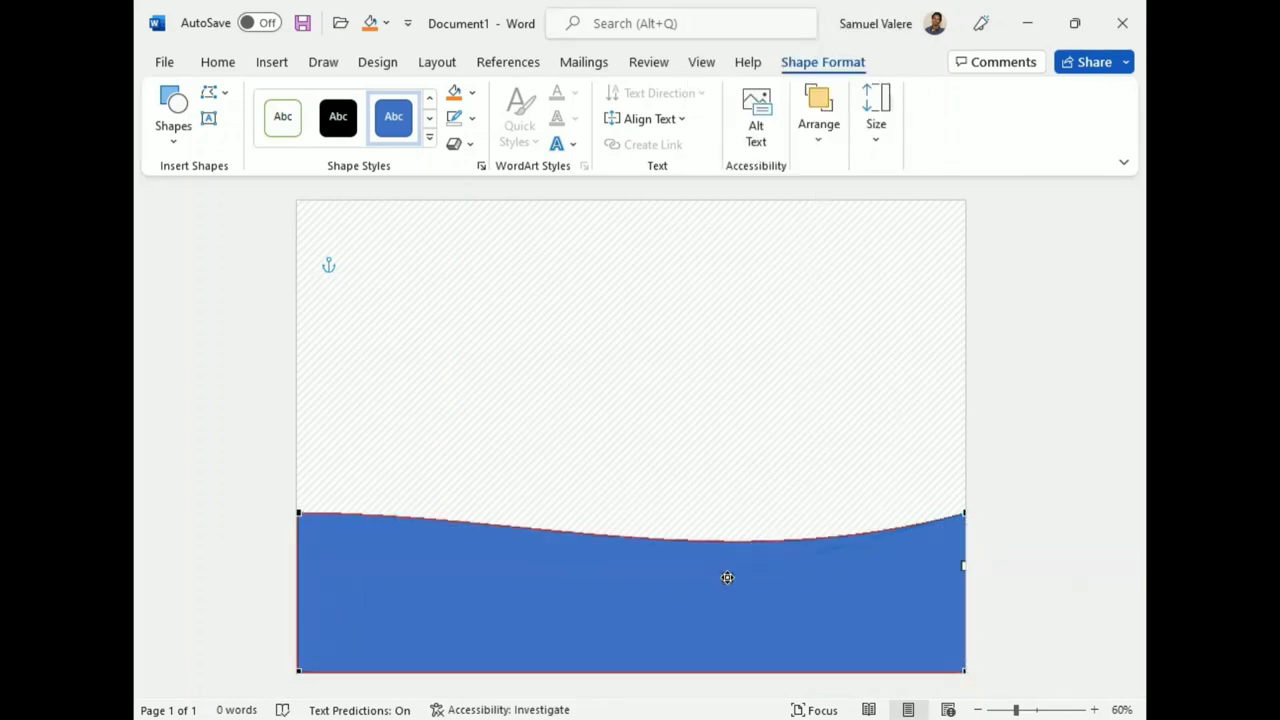
left_click(298, 512)
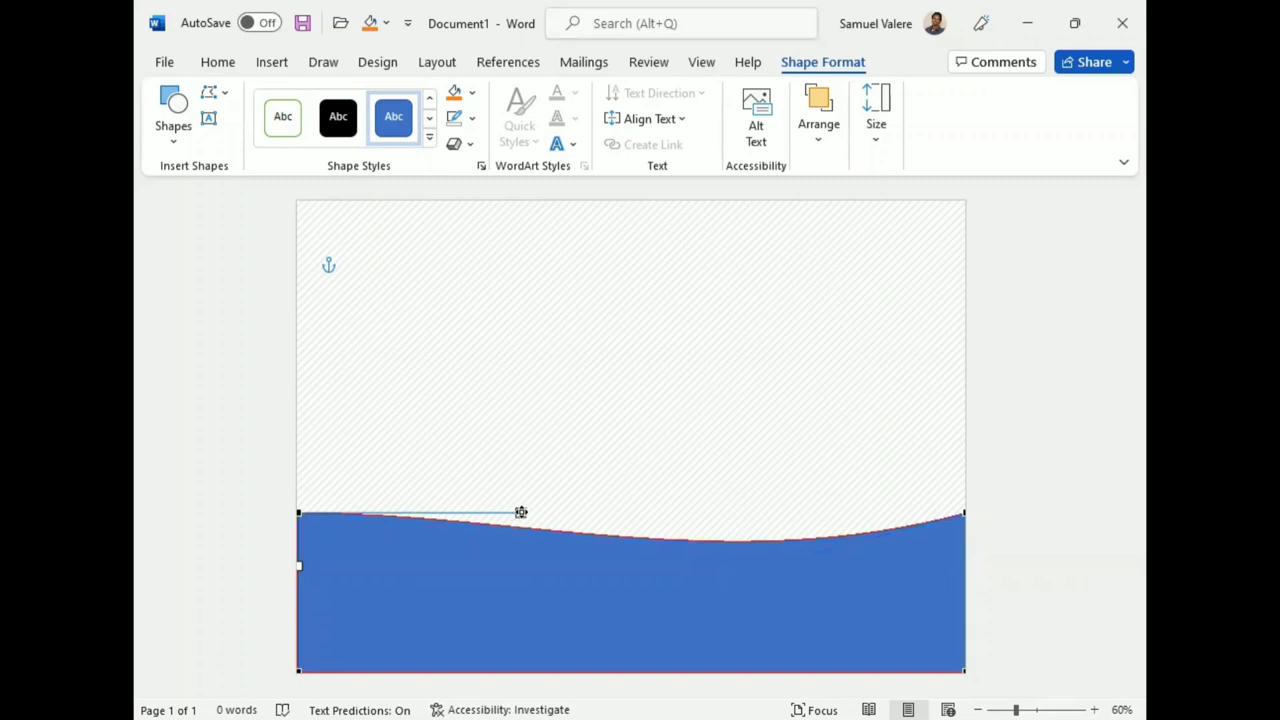
left_click_drag(521, 512, 539, 561)
left_click(605, 490)
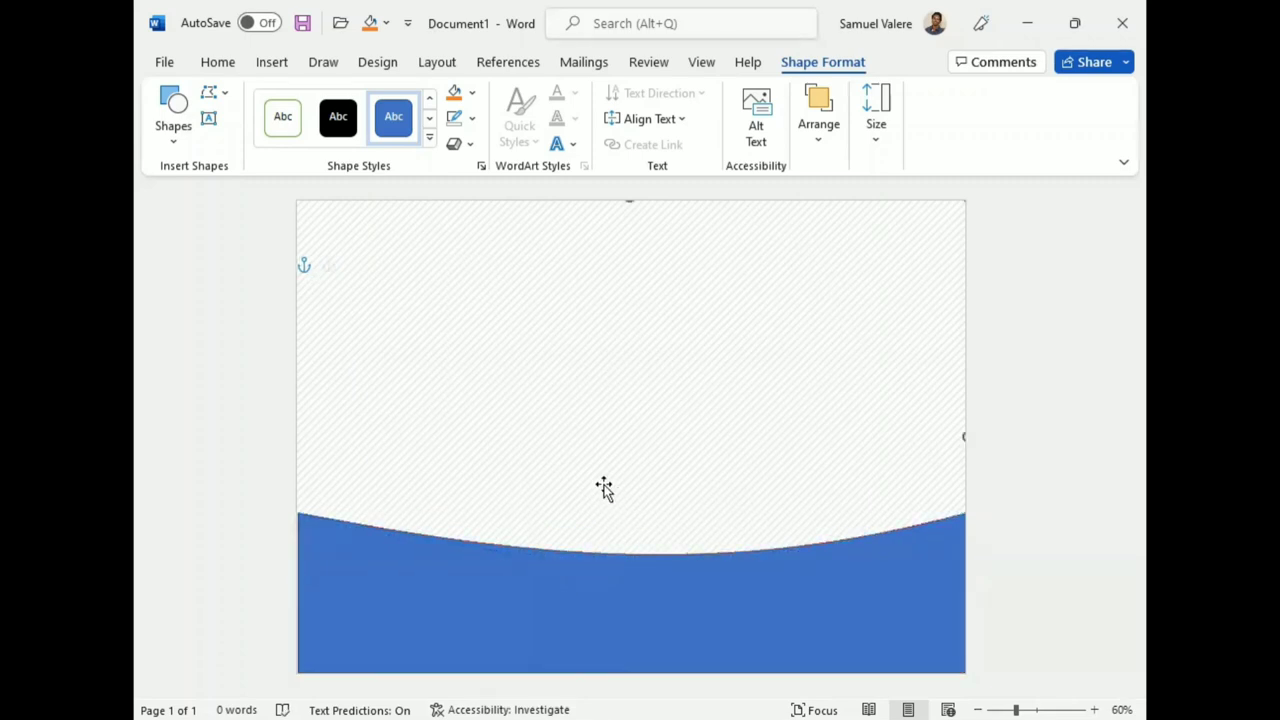
- Deepen the wave's top curve and smooth it near both corners
left_click(312, 608)
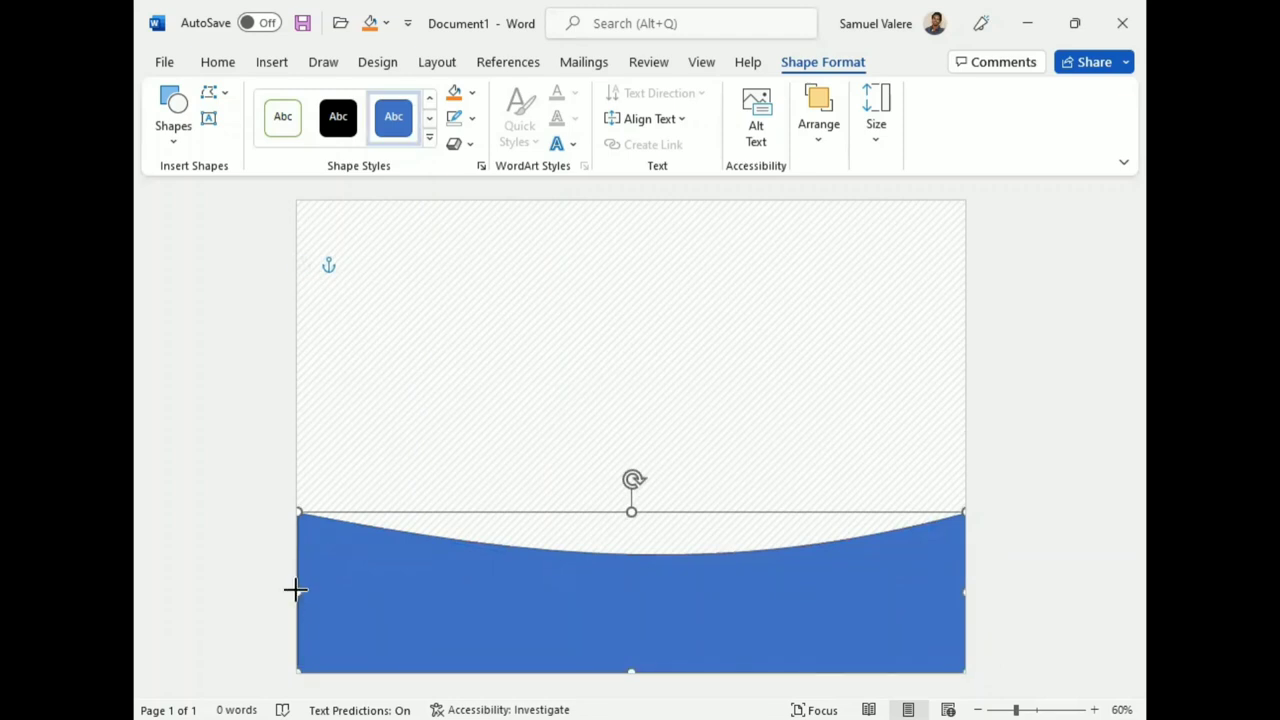
left_click_drag(295, 590, 296, 595)
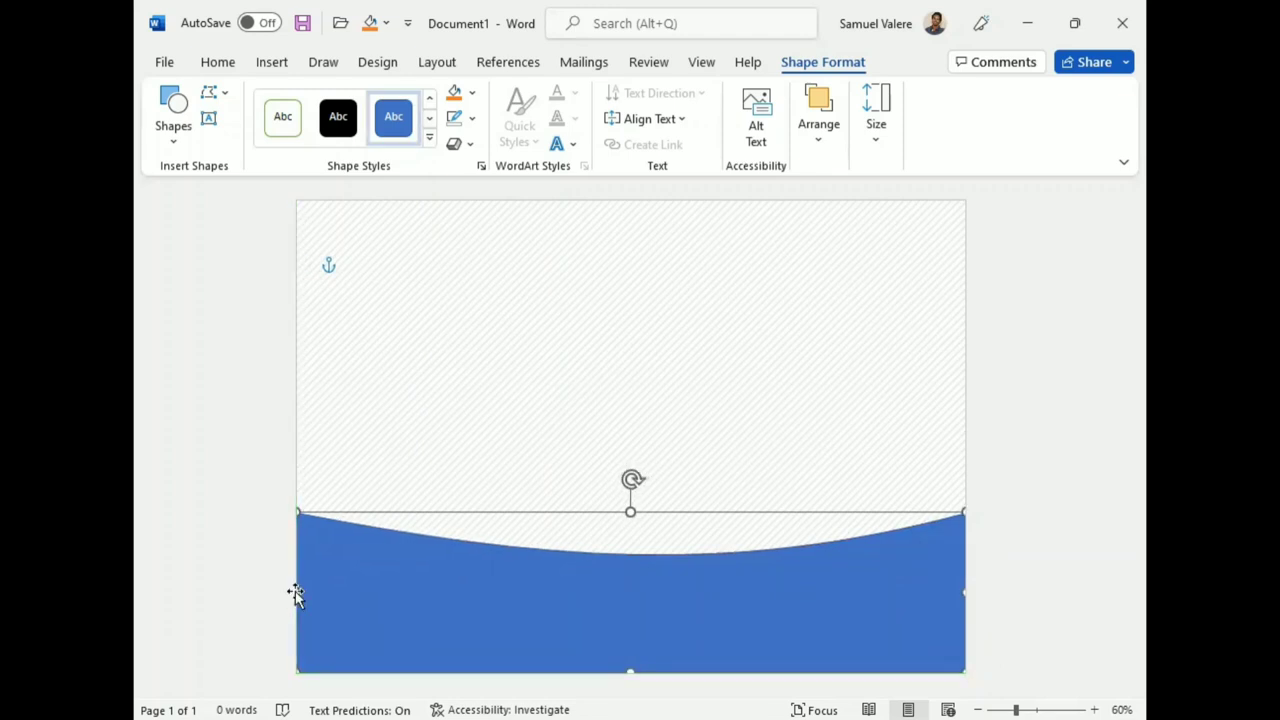
right_click(423, 582)
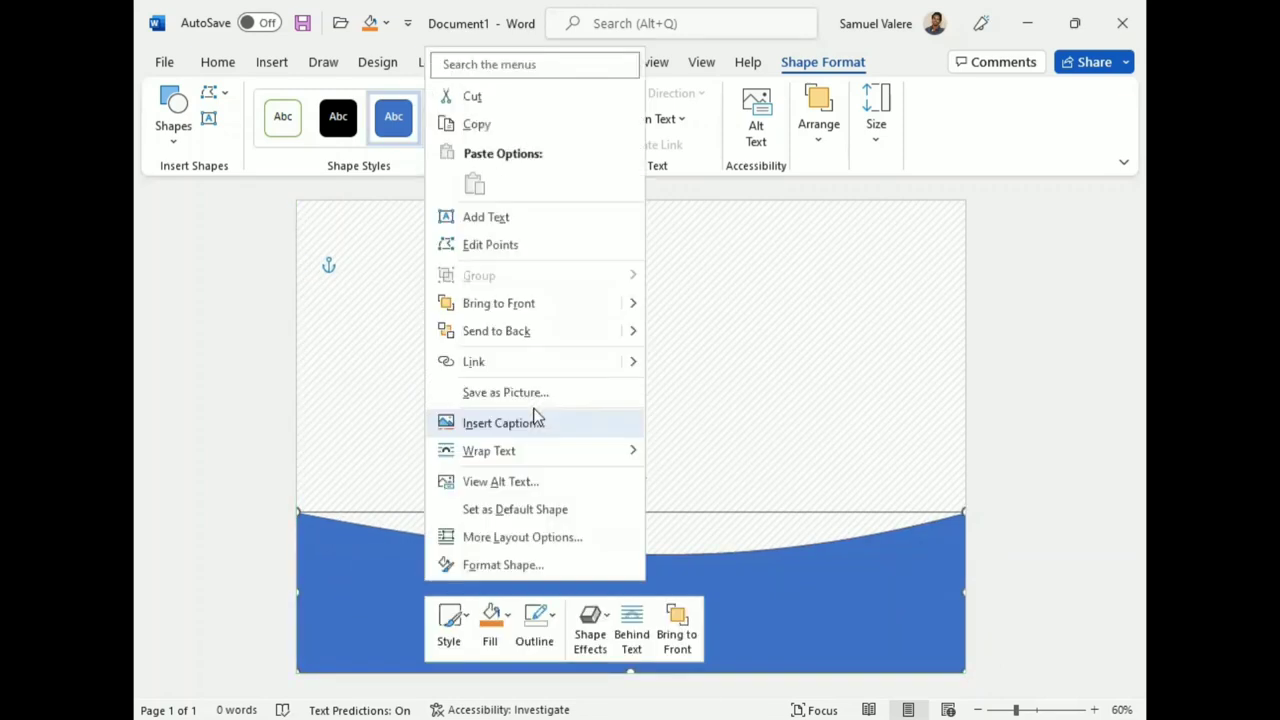
left_click(500, 247)
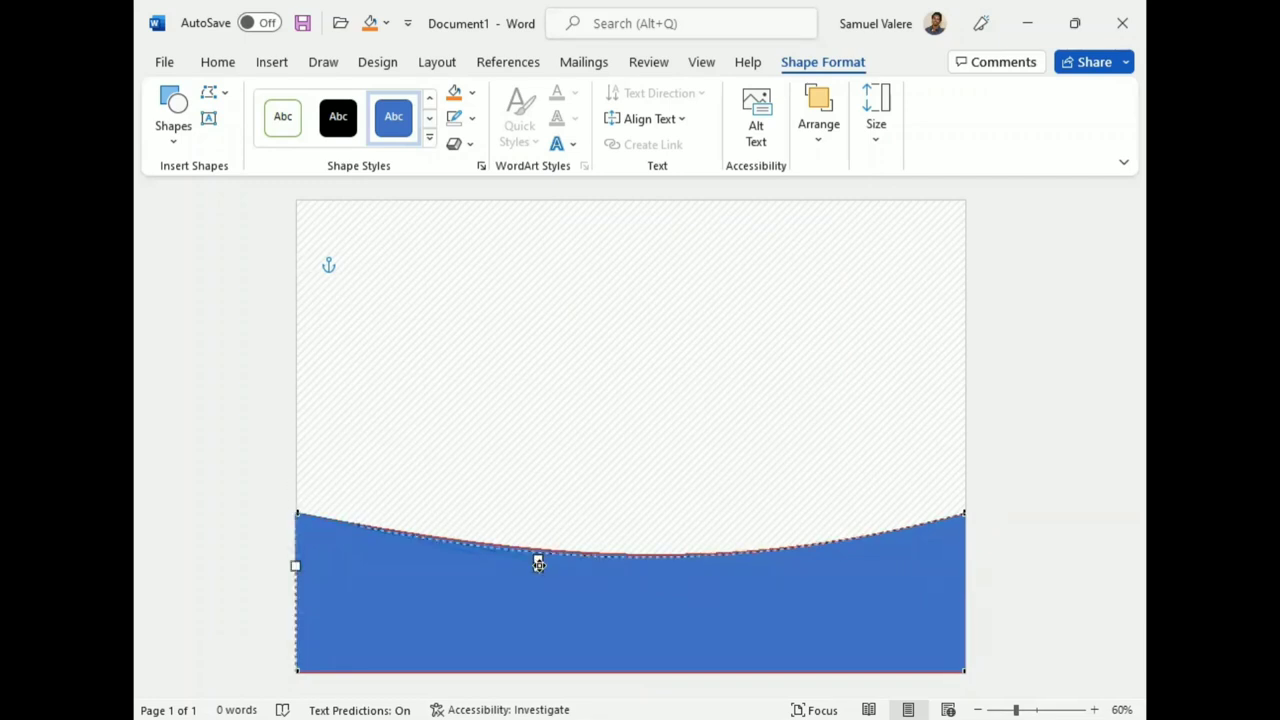
left_click_drag(535, 559, 540, 578)
left_click(962, 512)
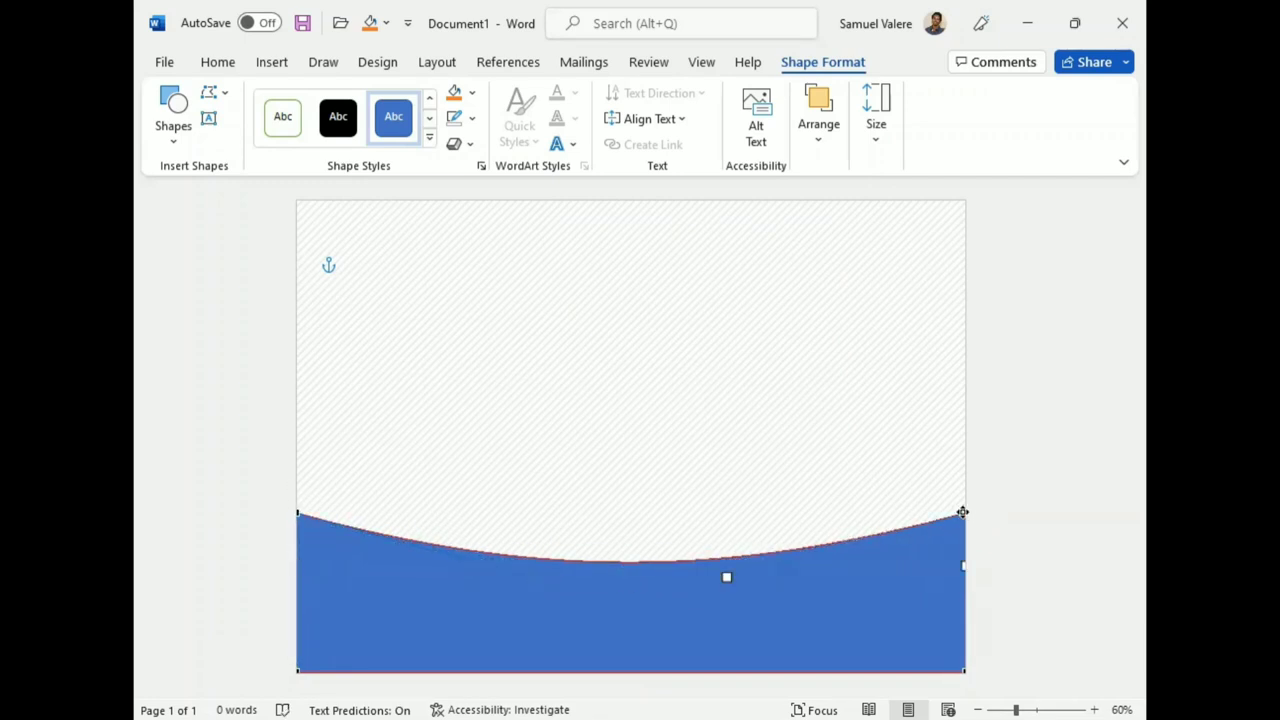
left_click_drag(724, 577, 724, 593)
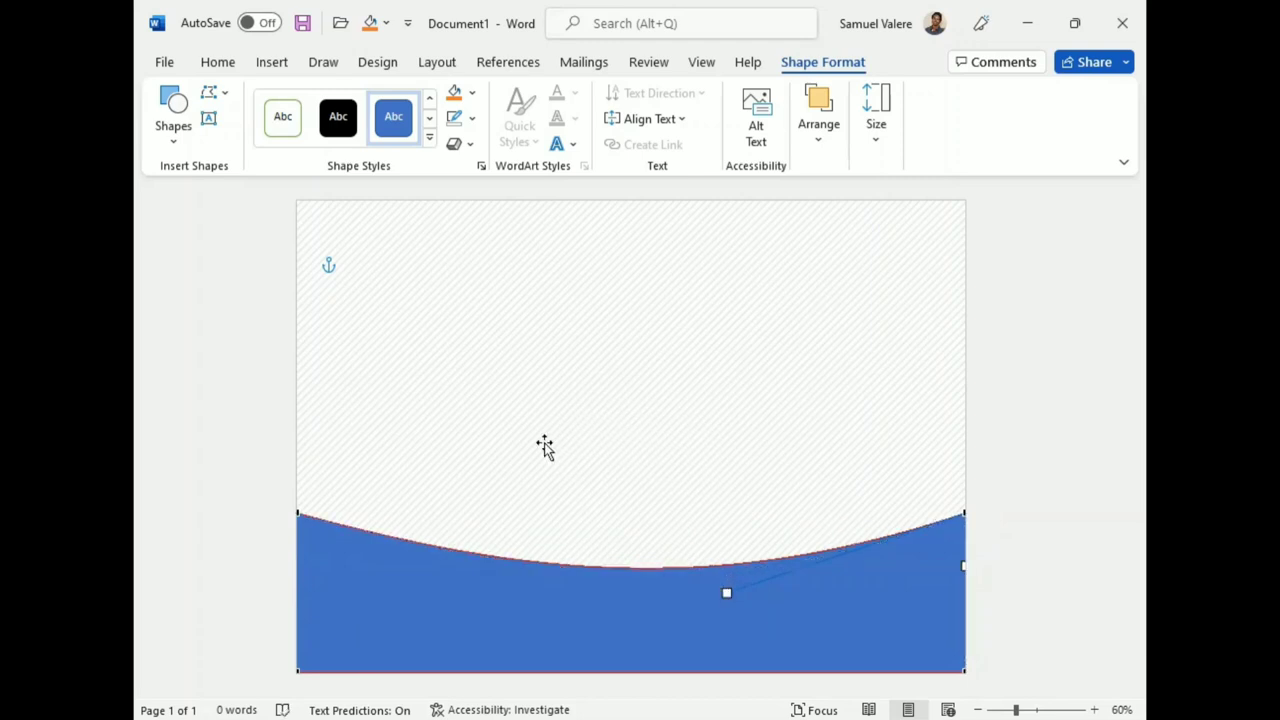
left_click_drag(728, 593, 724, 591)
key("Escape")
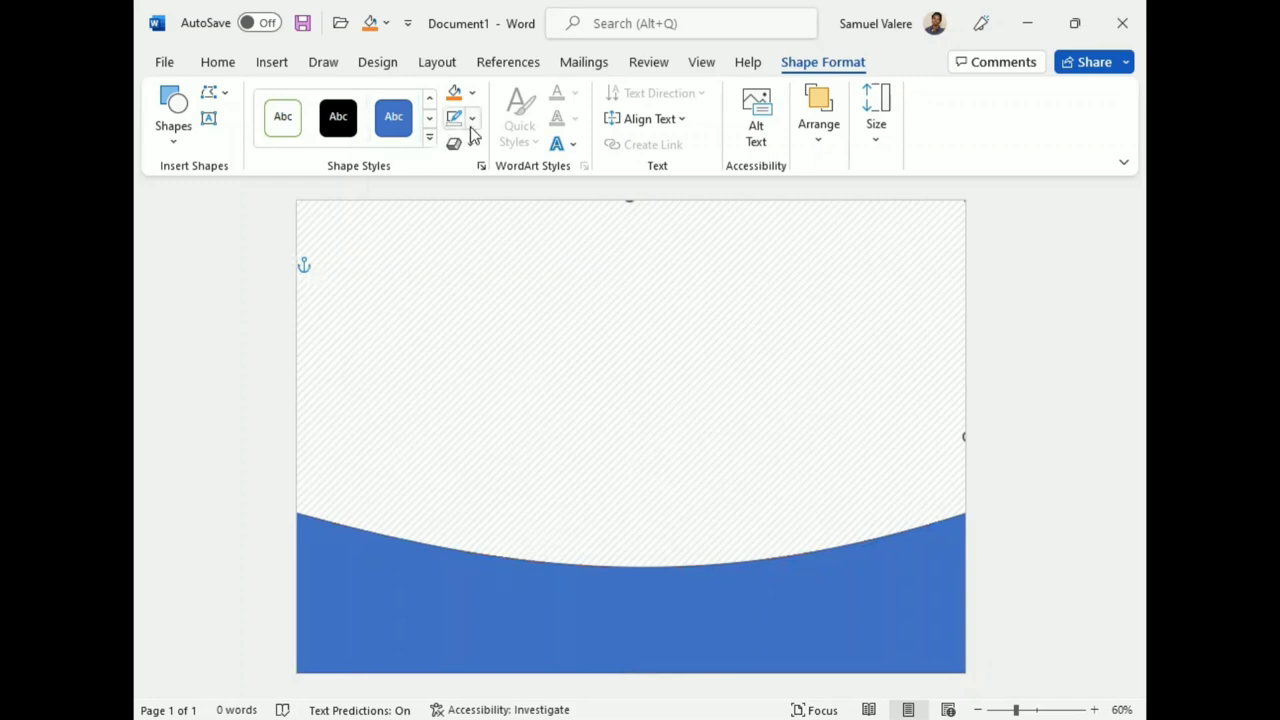
- Remove the wave's outline and fill it with green
left_click(472, 118)
left_click(466, 337)
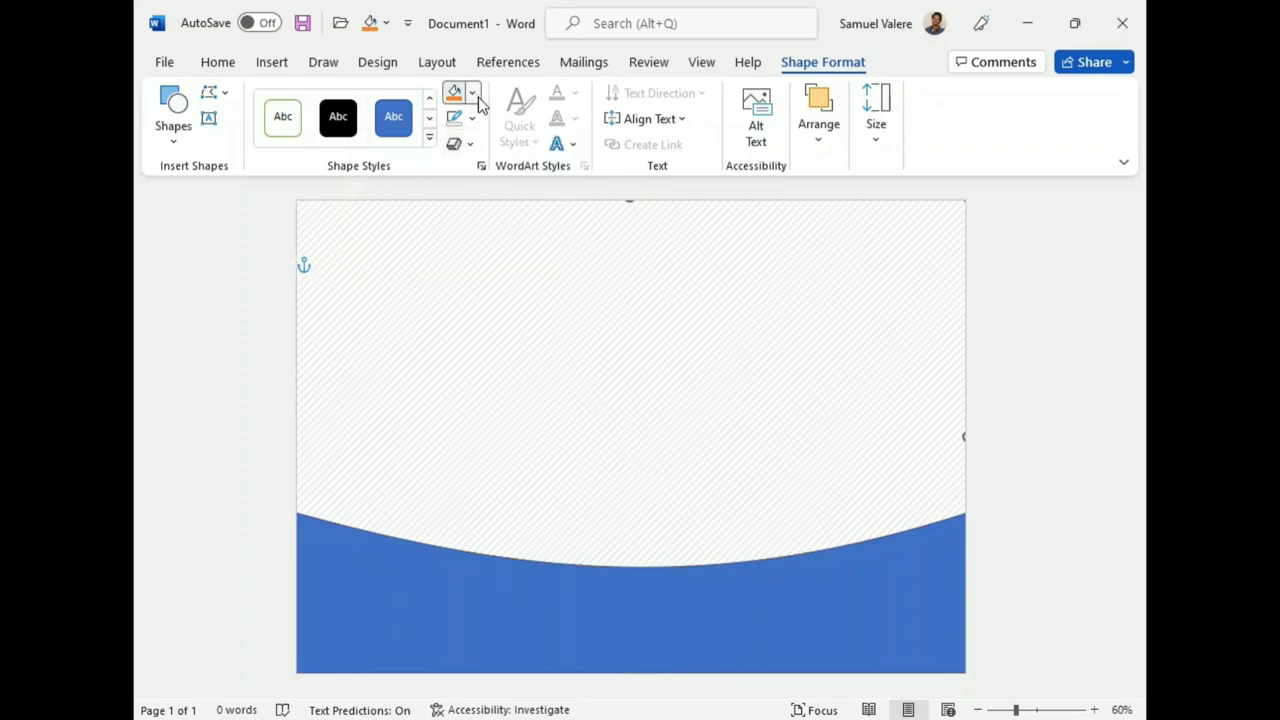
left_click(473, 93)
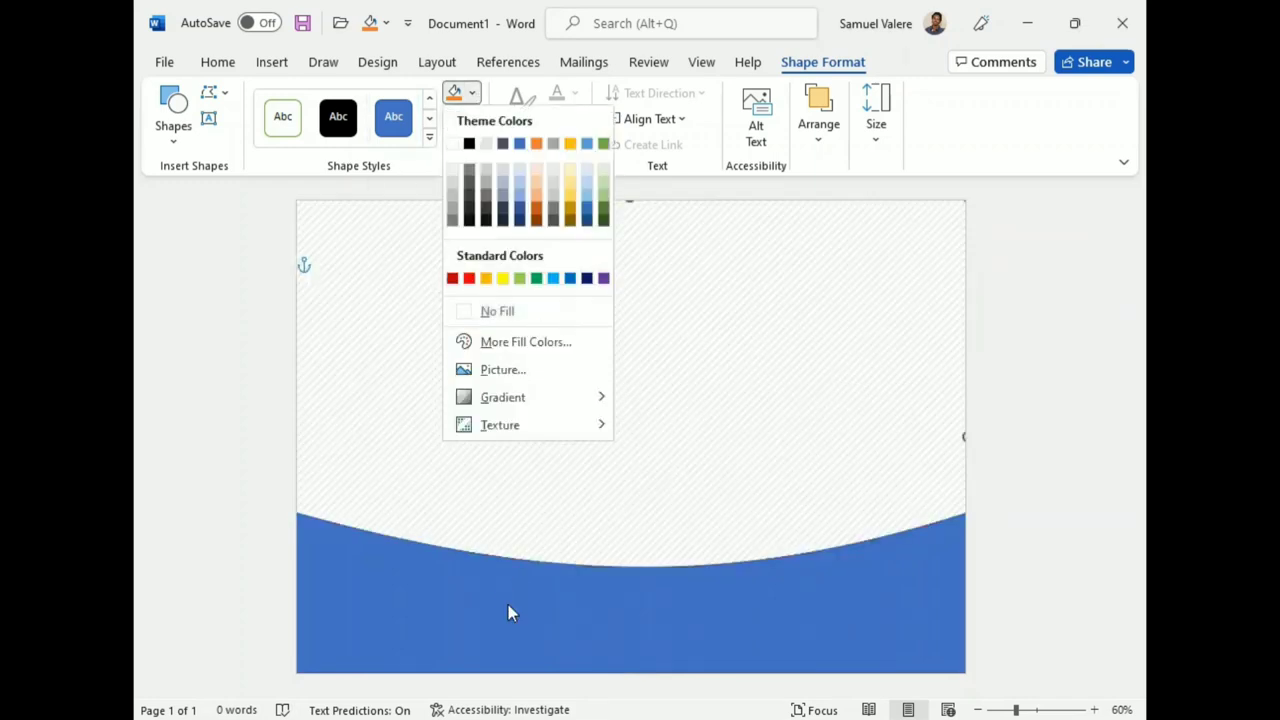
left_click(508, 613)
left_click(473, 93)
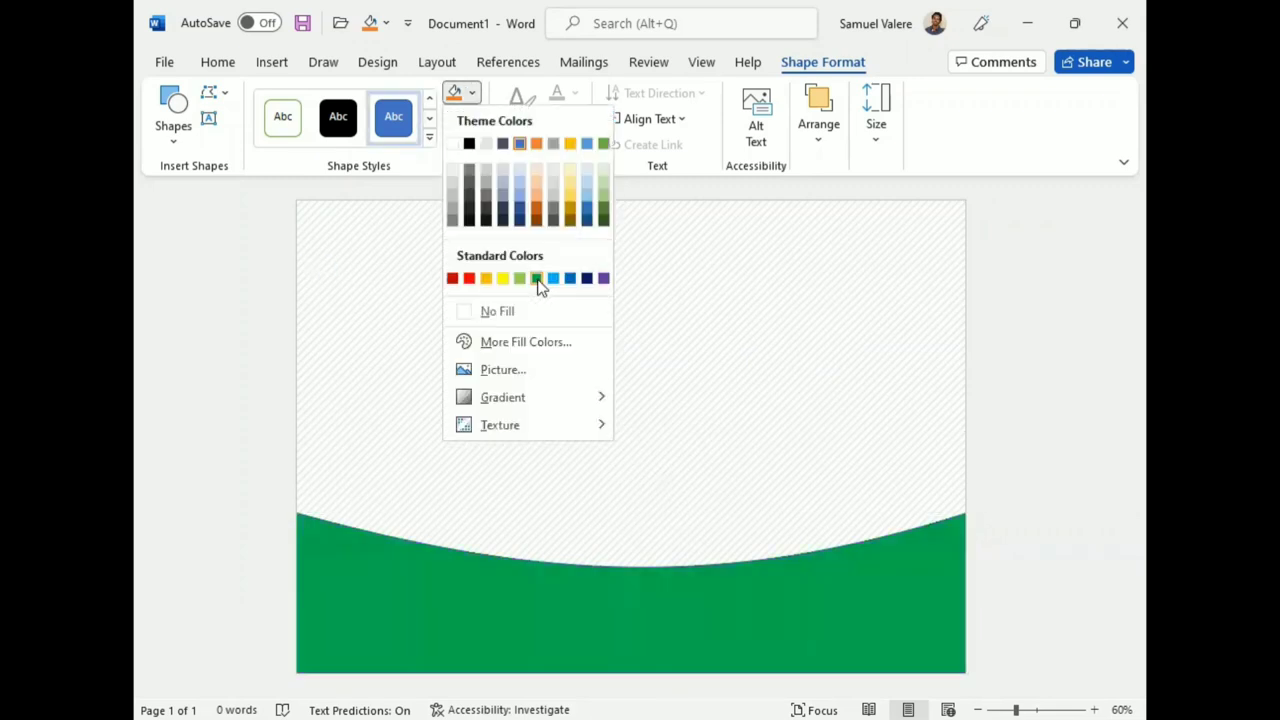
left_click(537, 279)
- Clear the green wave's outline, realign it at the page bottom, and open gradient settings
left_click(472, 118)
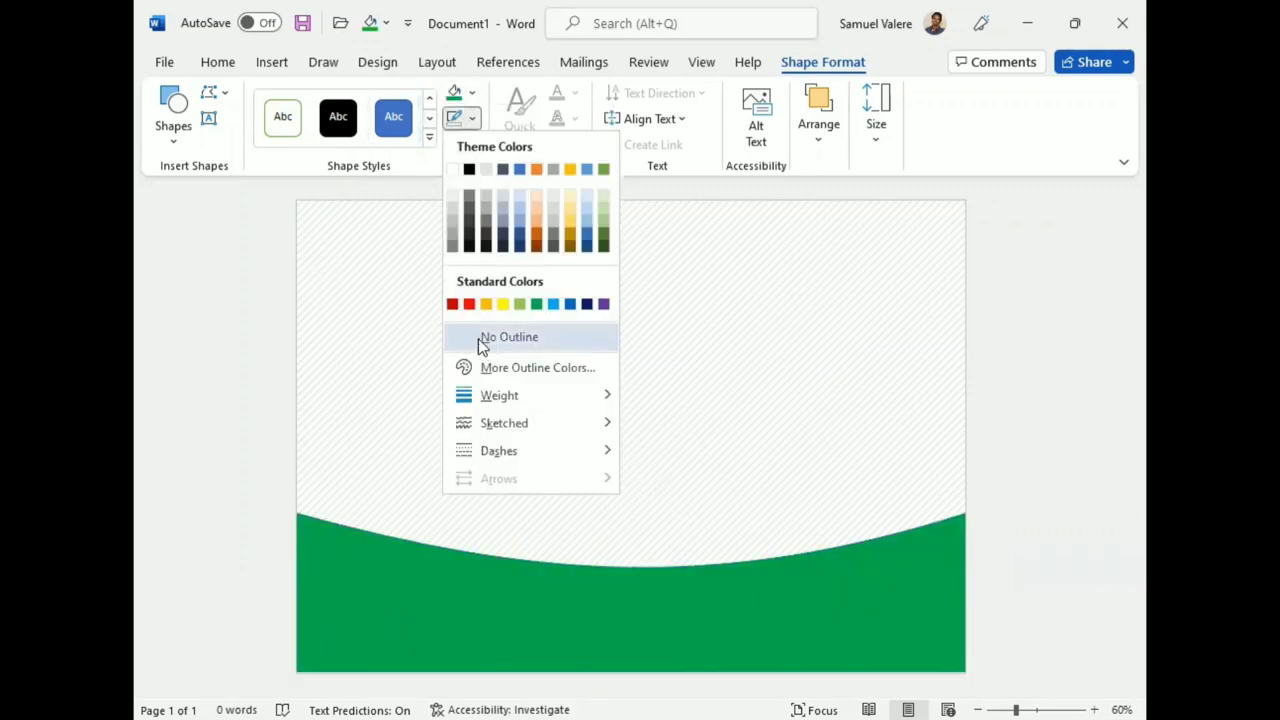
left_click(471, 336)
left_click_drag(563, 565, 562, 597)
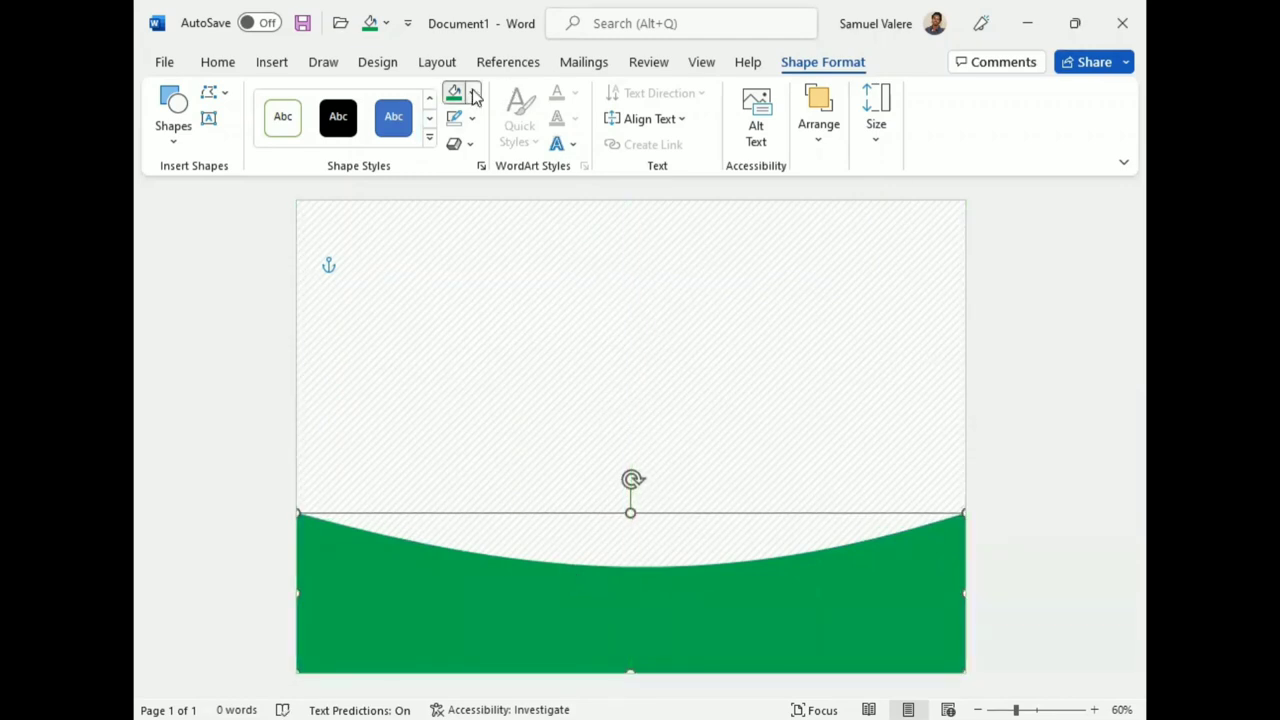
mouse_move(514, 398)
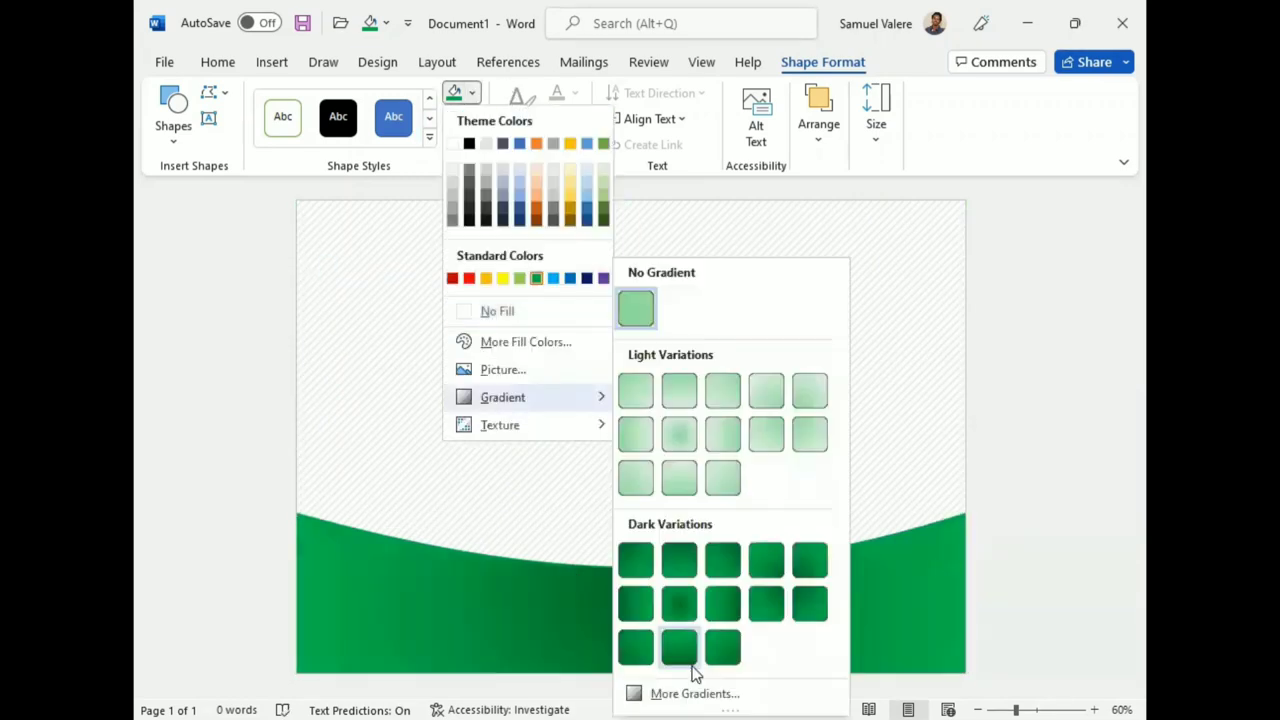
left_click(695, 693)
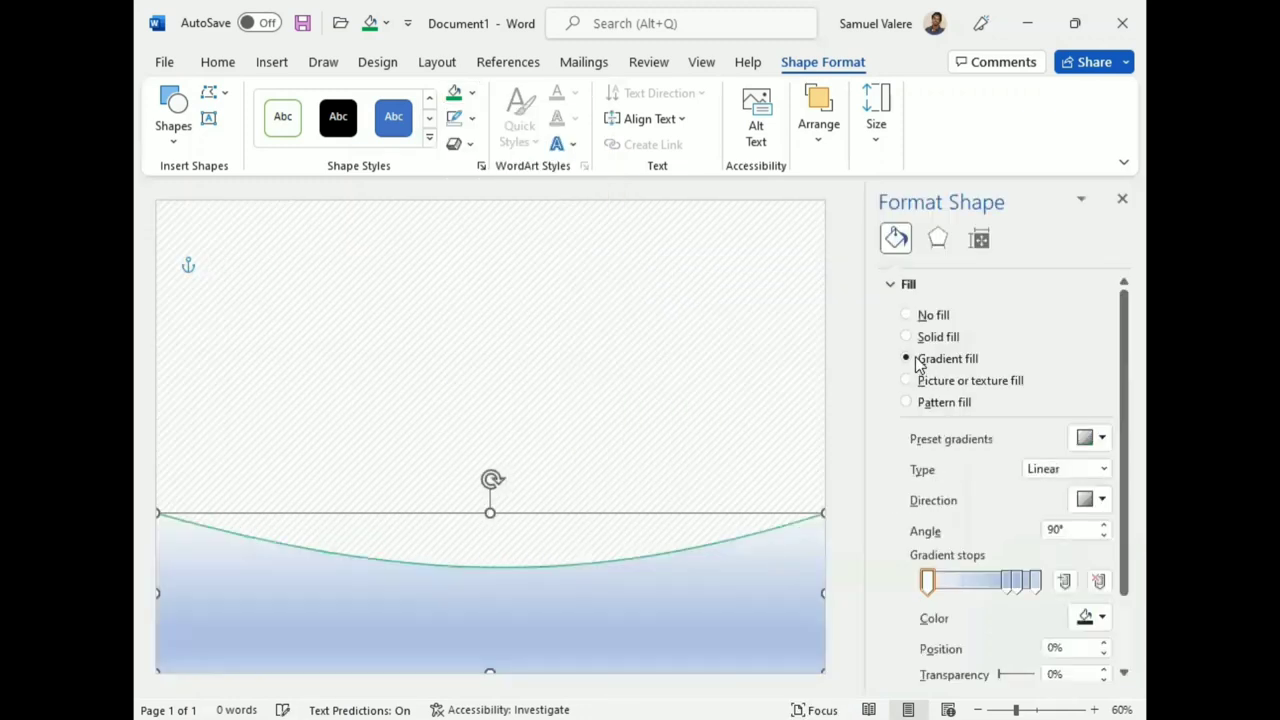
- Set the last gradient stop to a custom deep orange-gold colour
left_click(1035, 585)
left_click(1101, 617)
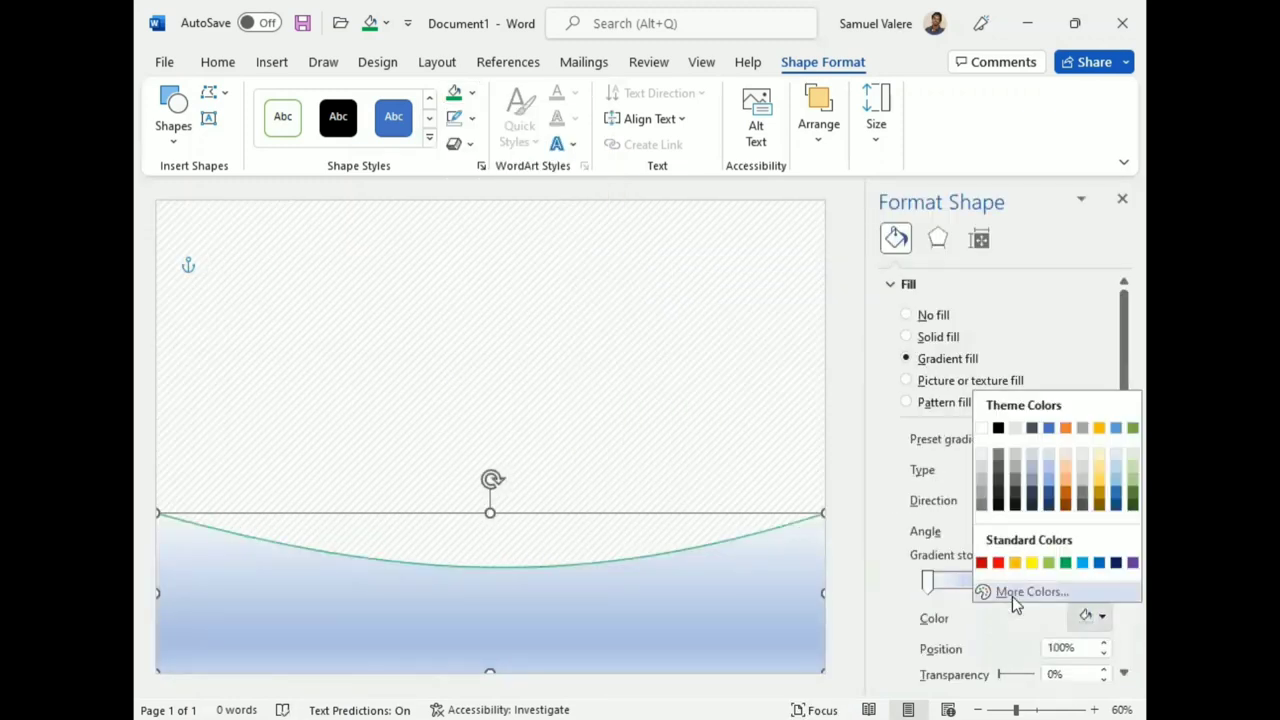
left_click(1013, 594)
left_click_drag(486, 293, 400, 243)
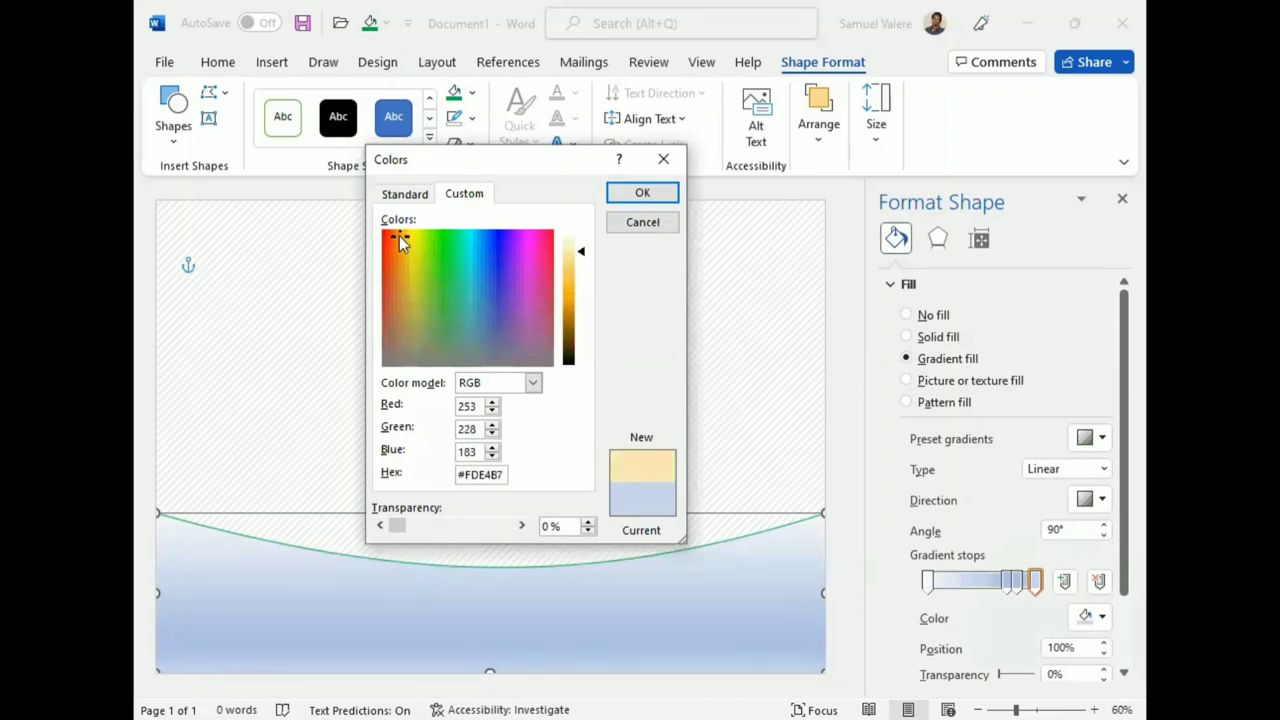
left_click_drag(583, 258, 580, 312)
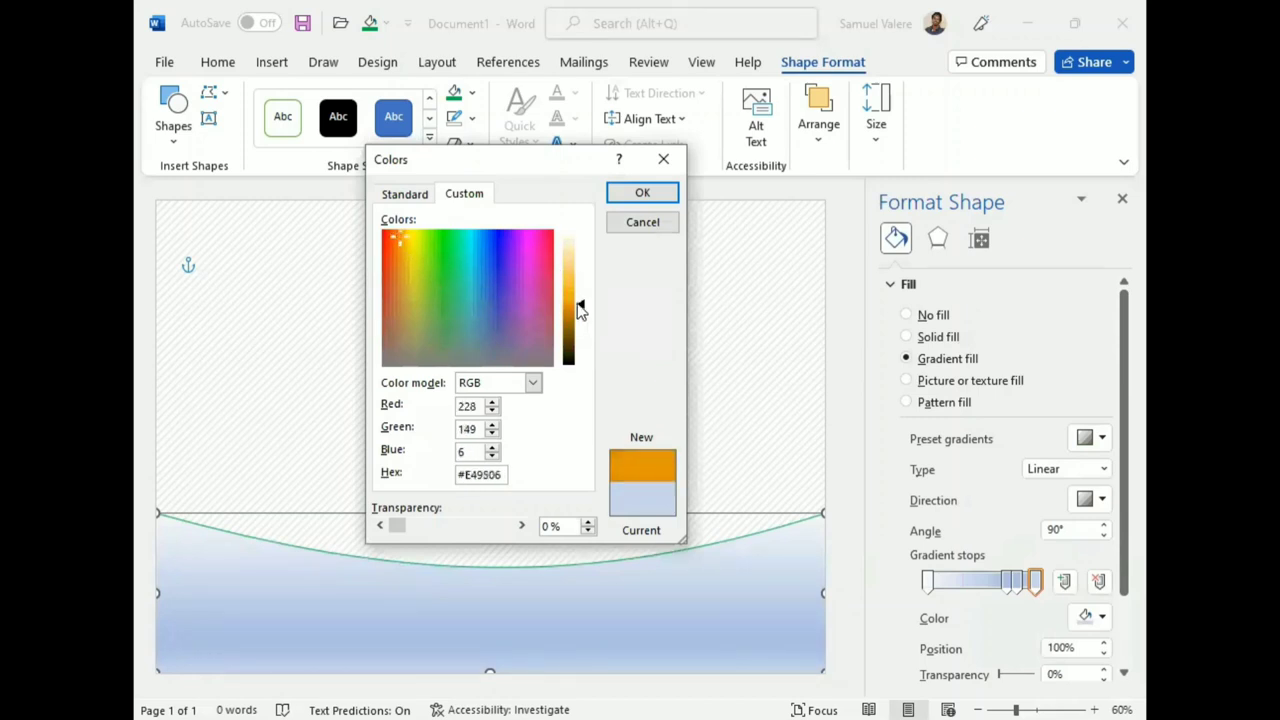
left_click(645, 196)
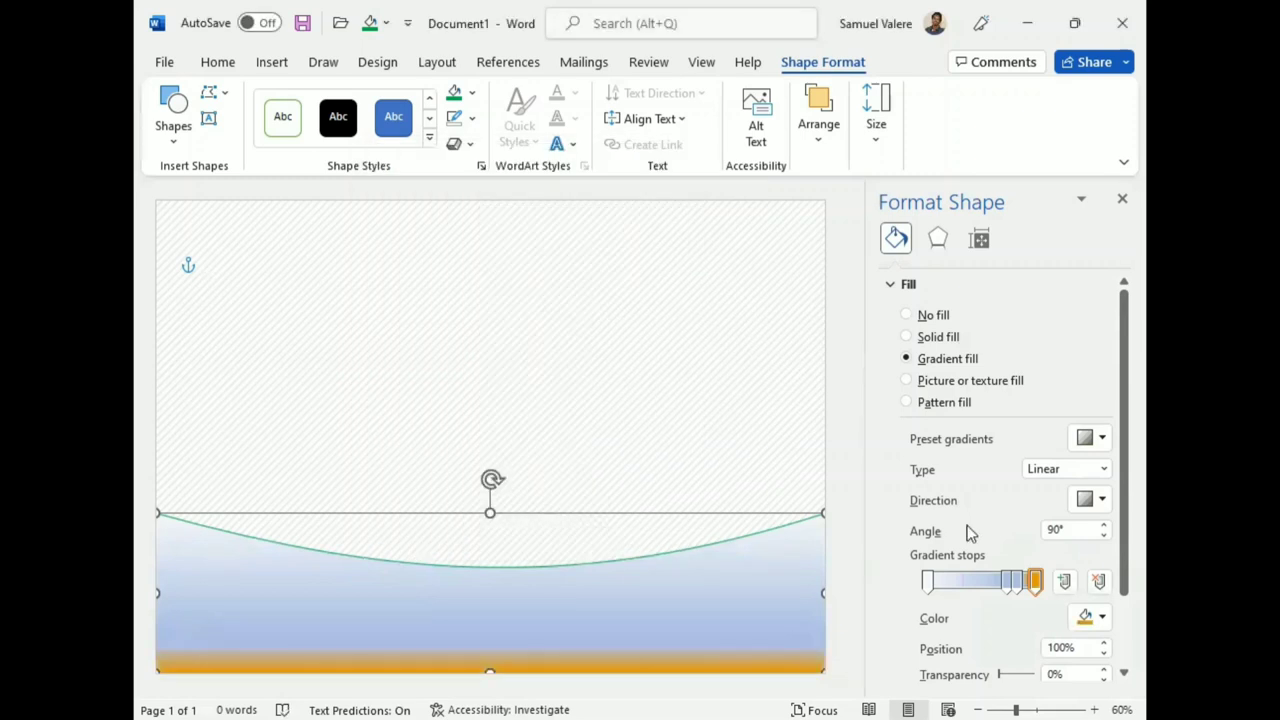
- Colour the middle stops orange, moving one to about 35%, and the first stop gold
left_click(1017, 584)
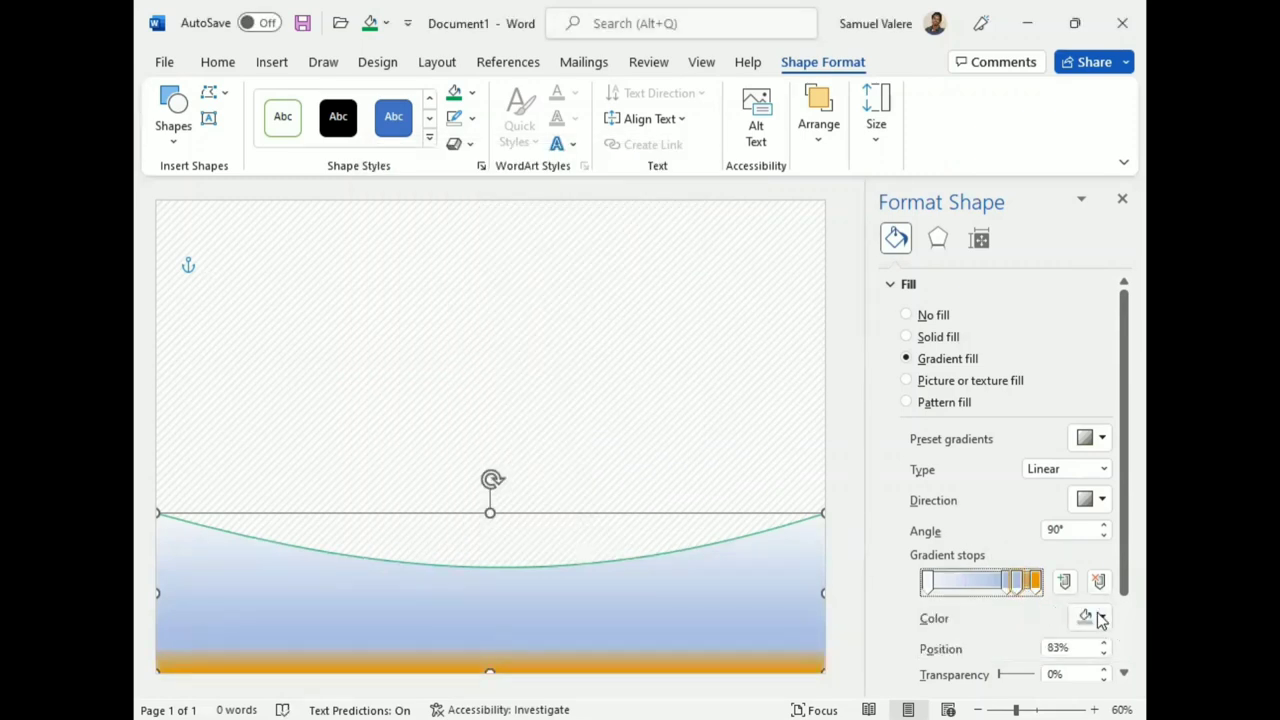
left_click(1090, 617)
left_click(983, 560)
left_click_drag(1017, 582, 963, 583)
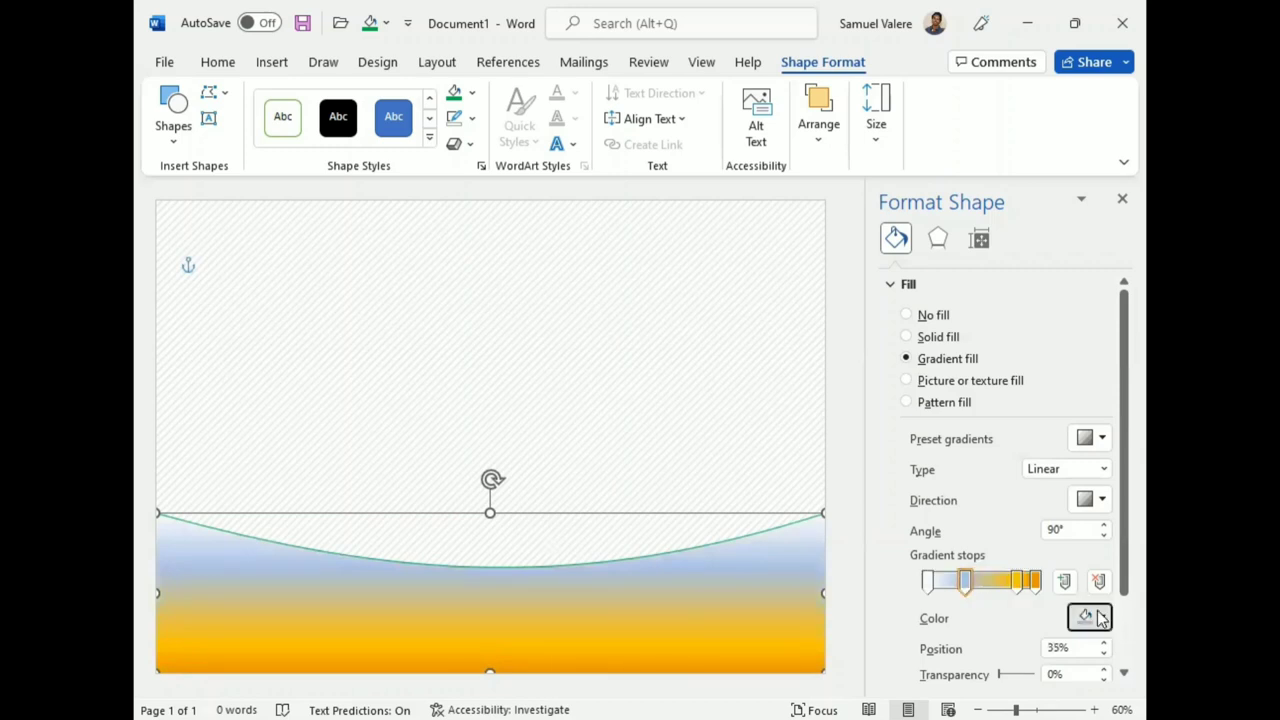
left_click(1089, 616)
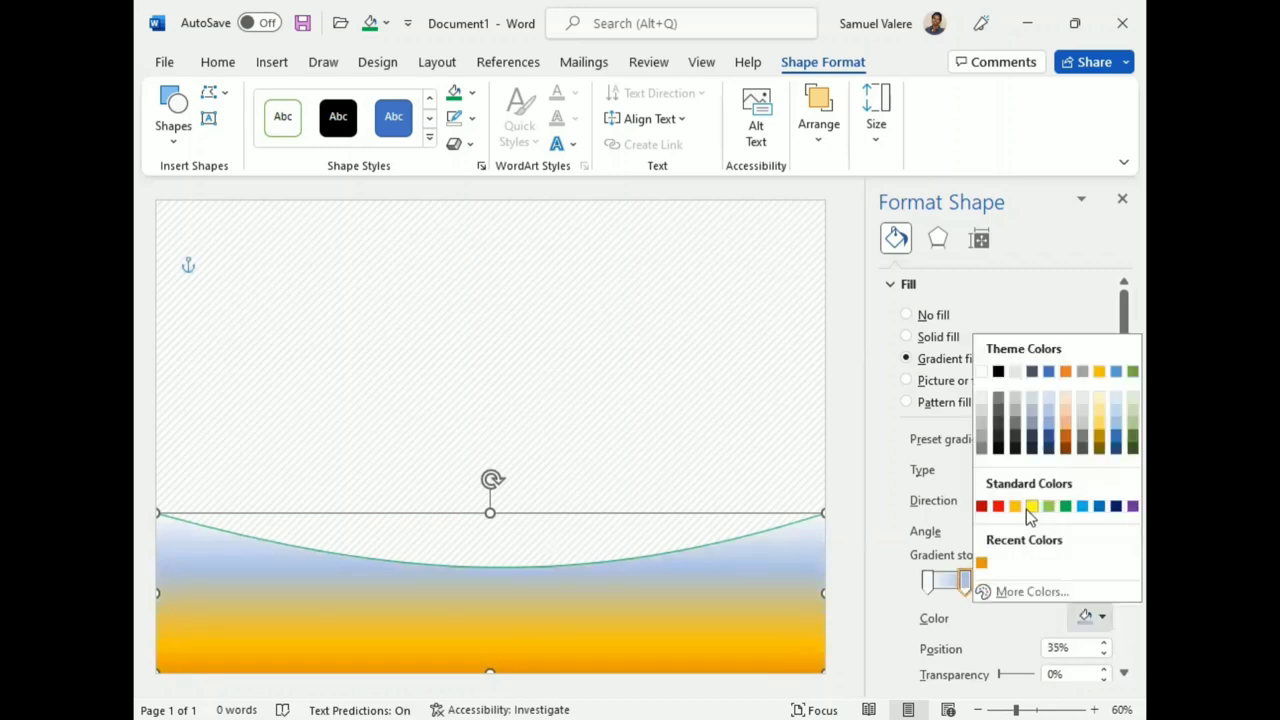
left_click(983, 562)
left_click(927, 582)
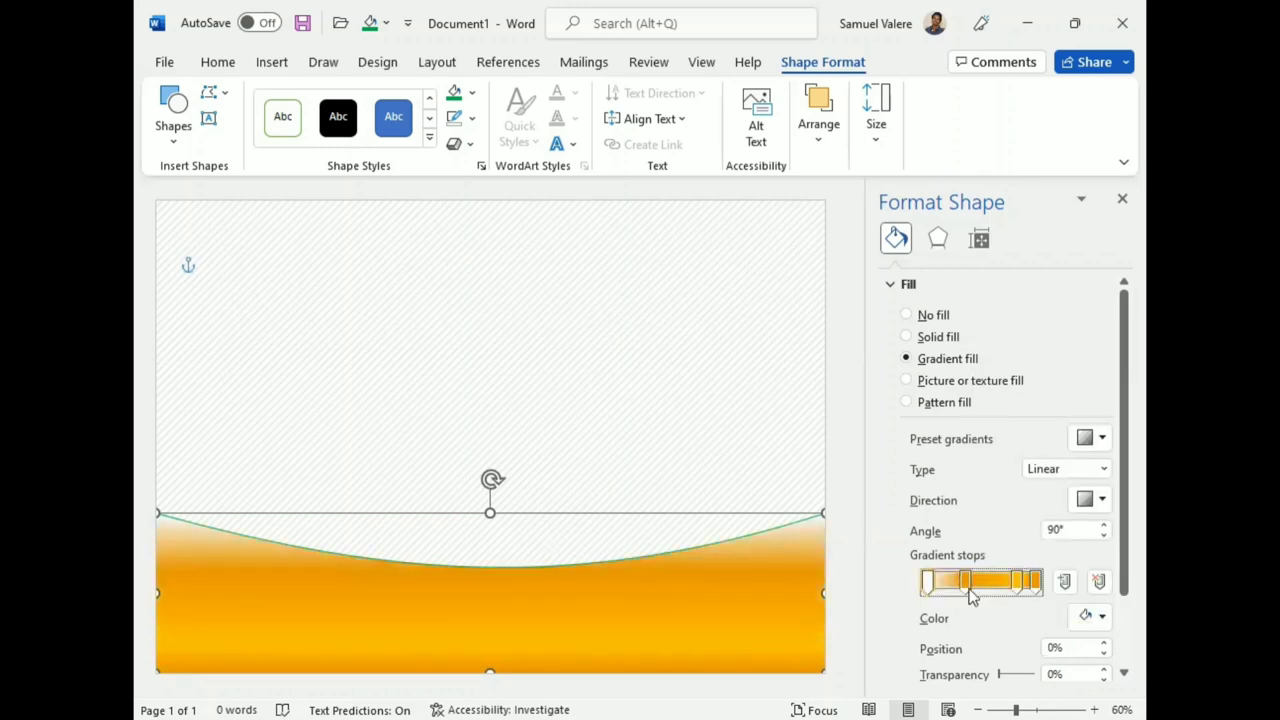
left_click(1089, 613)
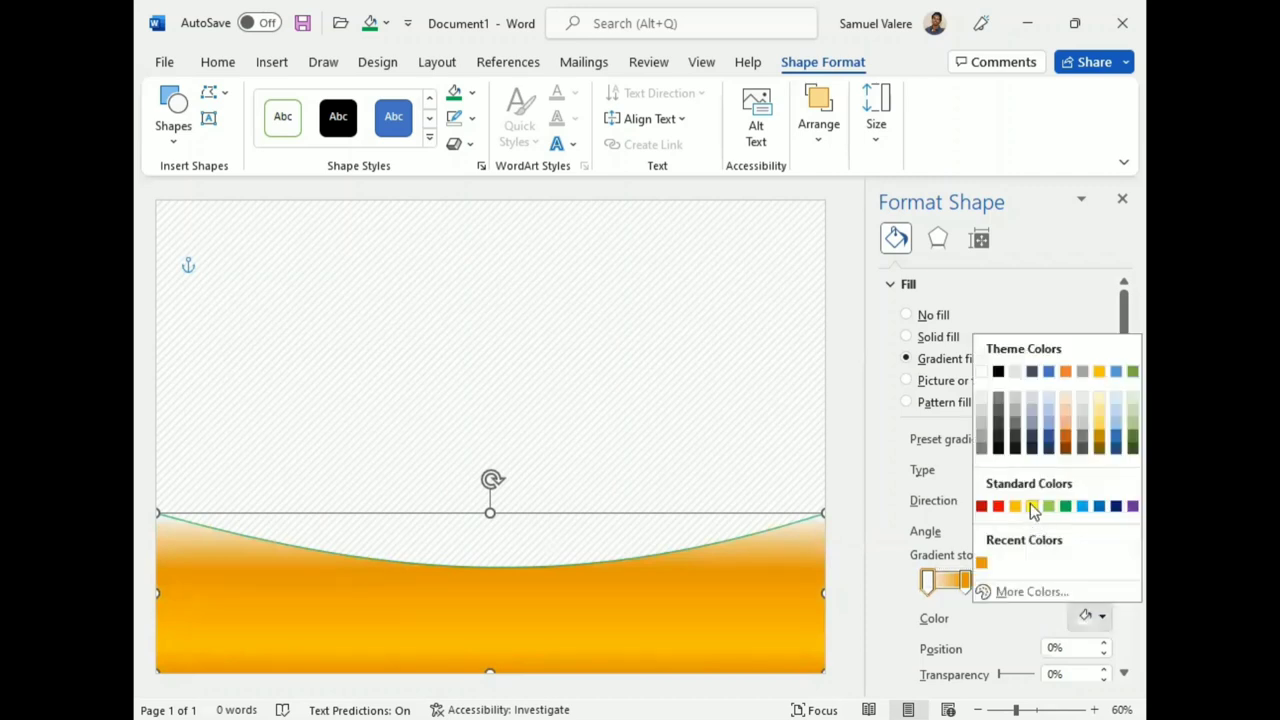
left_click(1017, 507)
- Set the gradient direction to horizontal 0°, shift the 72% stop to 66%, and close the pane
left_click(1007, 584)
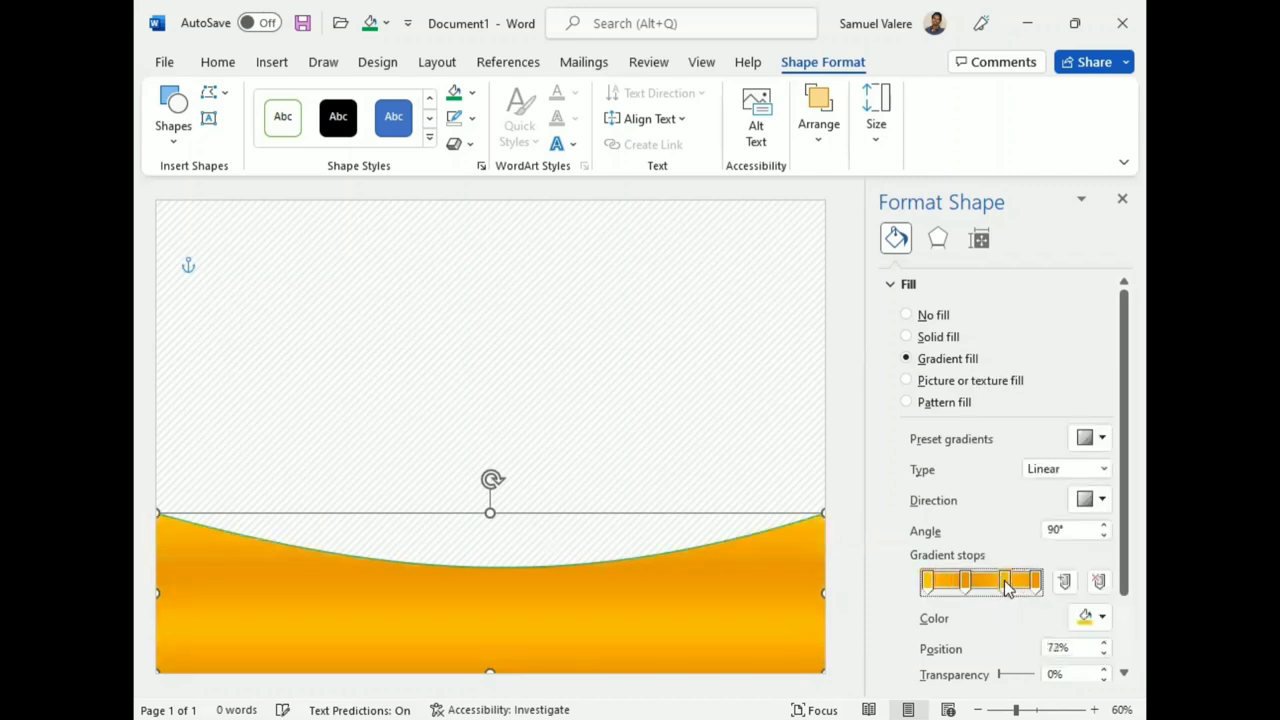
left_click(1105, 500)
left_click(1077, 534)
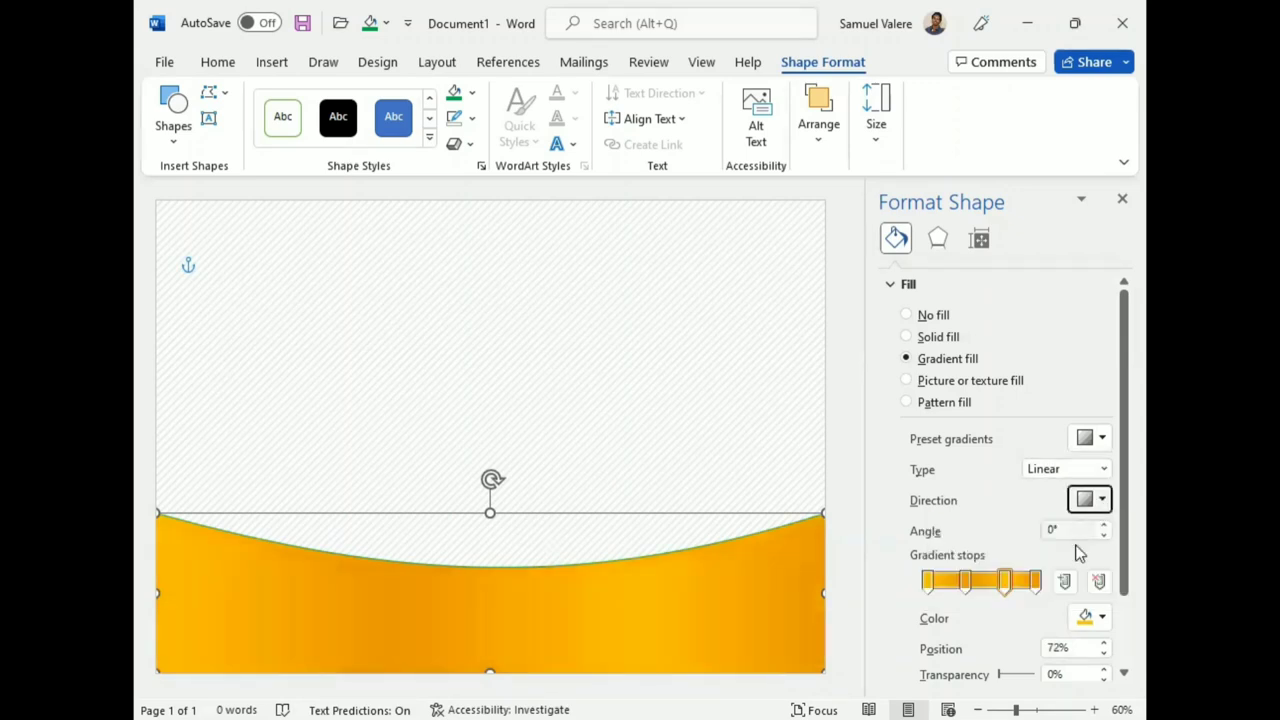
left_click(960, 584)
left_click_drag(1004, 588, 996, 590)
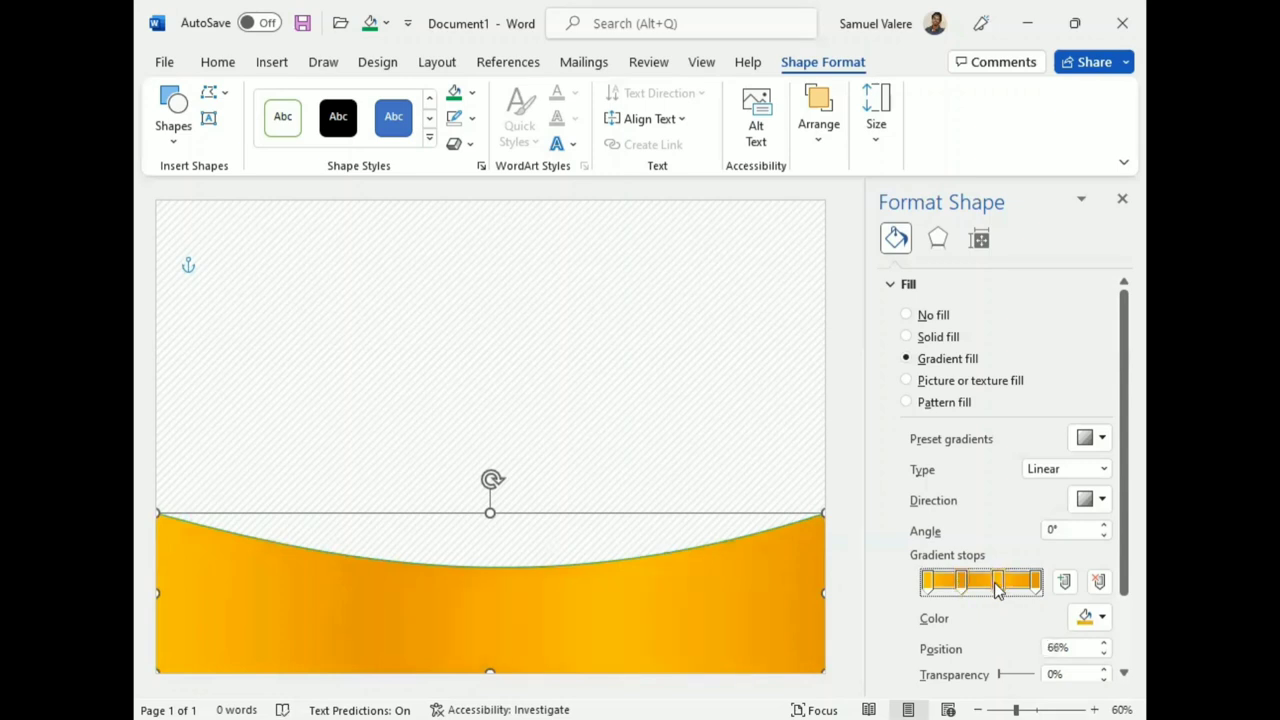
left_click(944, 402)
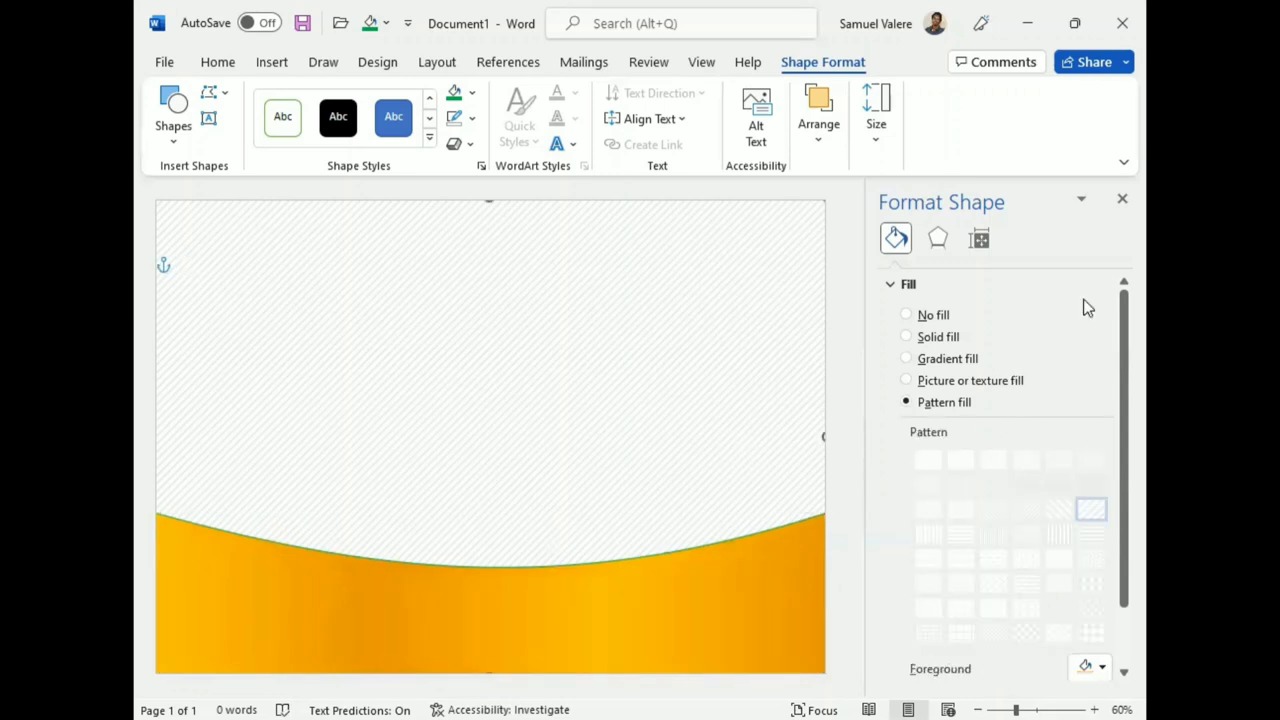
left_click(1122, 199)
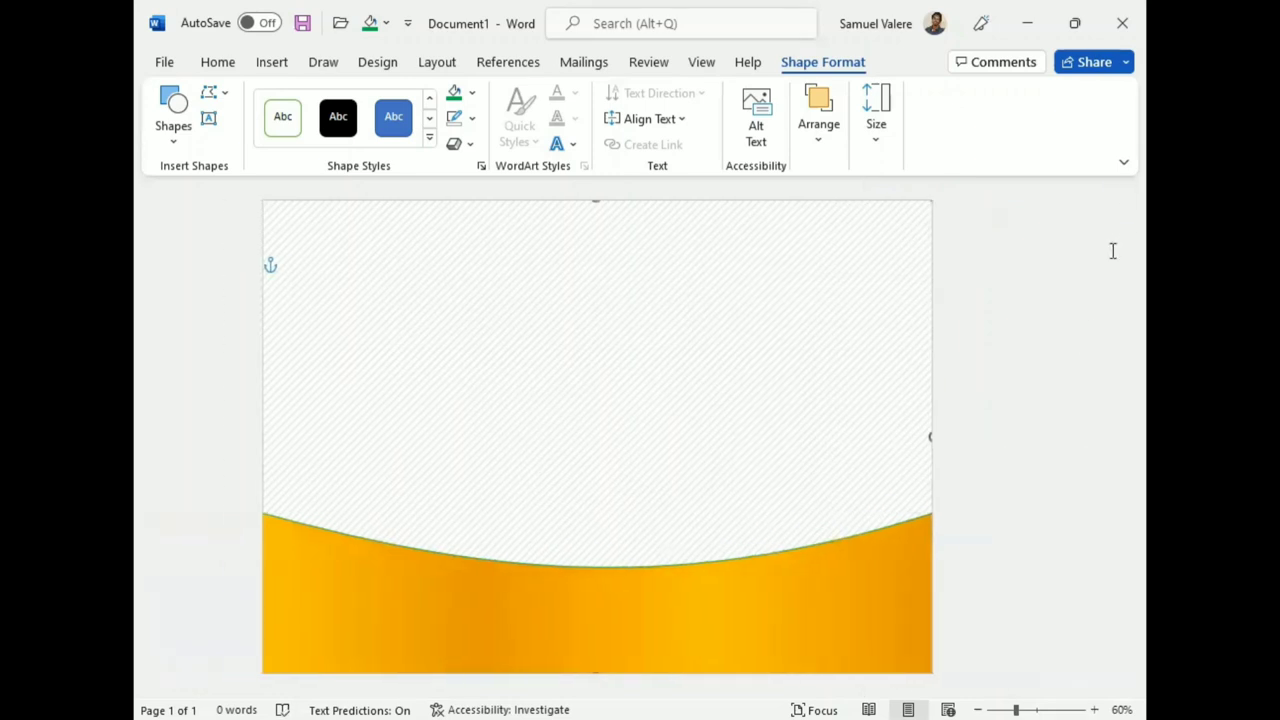
- Send the orange wave behind the green wave and stretch it up to show a gold band
left_click(655, 614)
left_click(471, 144)
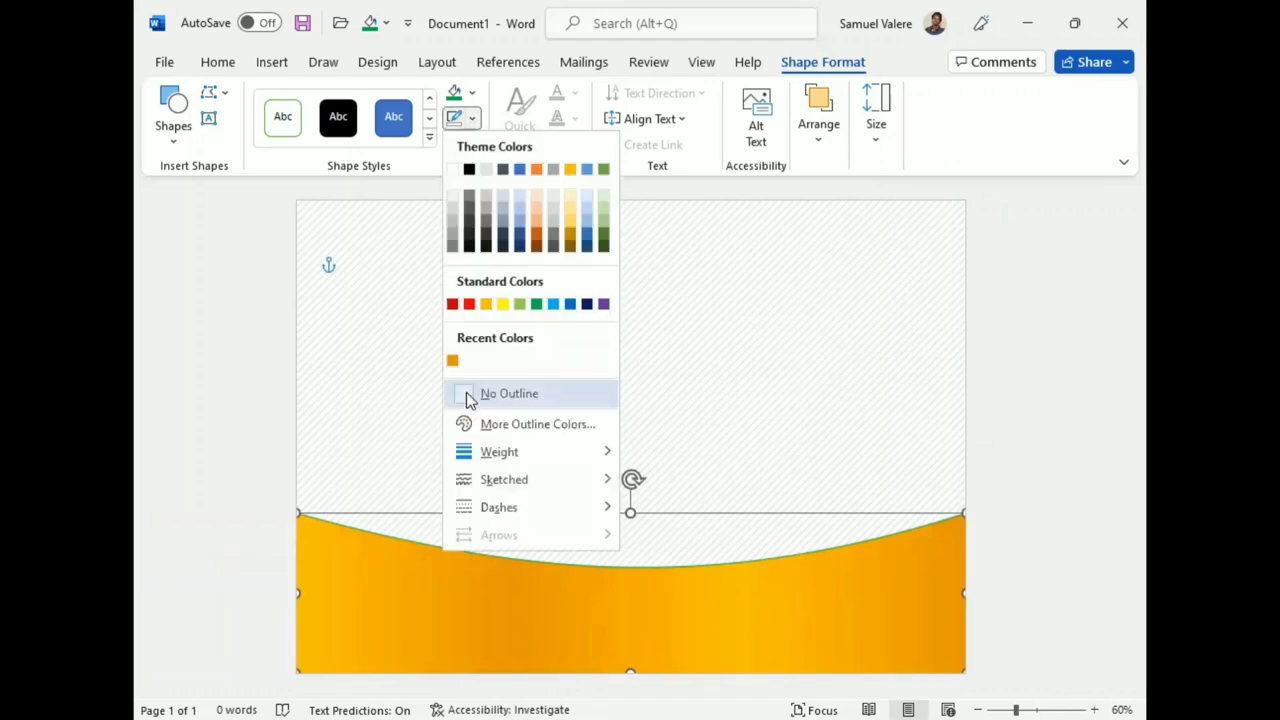
left_click(818, 115)
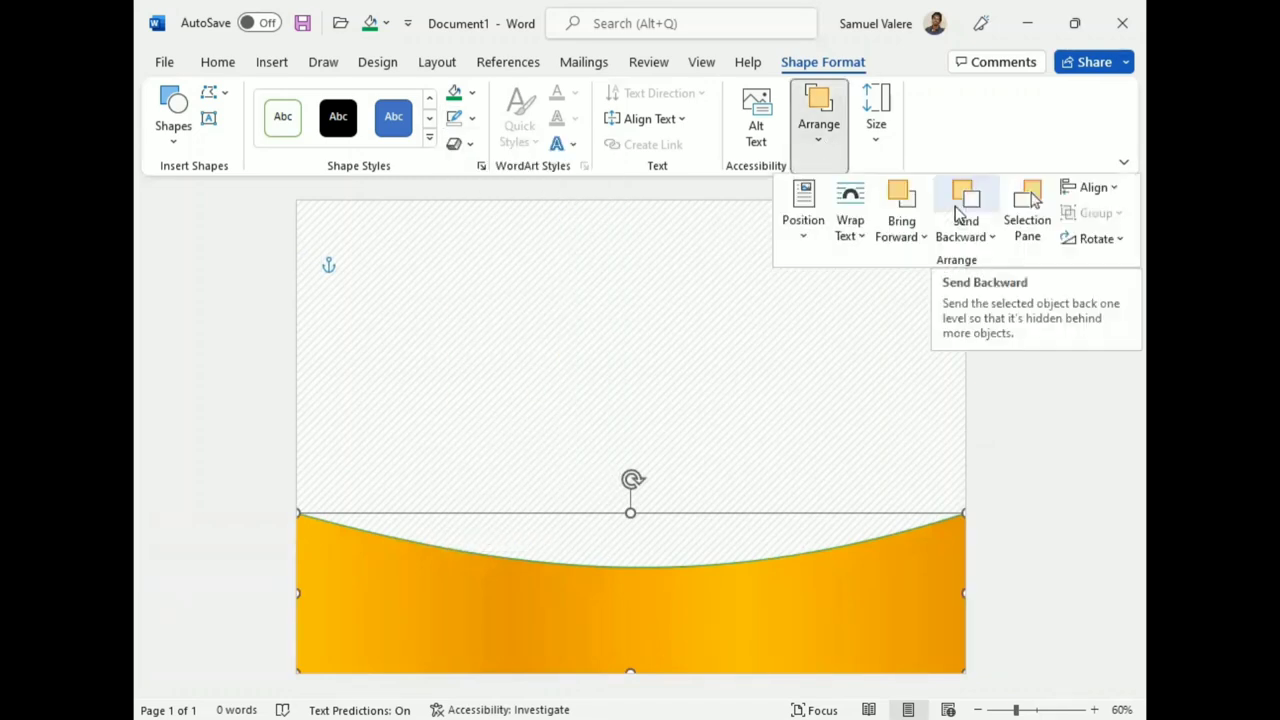
left_click(968, 195)
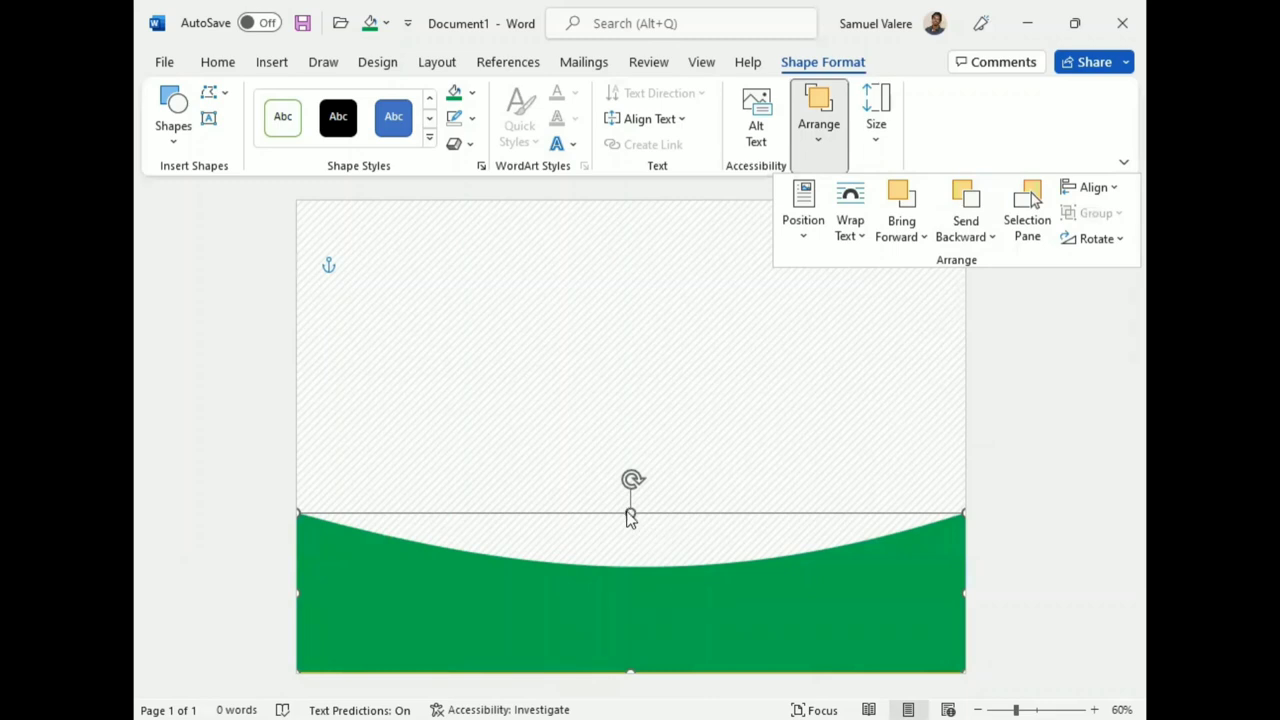
left_click_drag(630, 515, 631, 494)
- Lower the orange wave's top edge slightly and line the green wave's sides up with the page
left_click(625, 660)
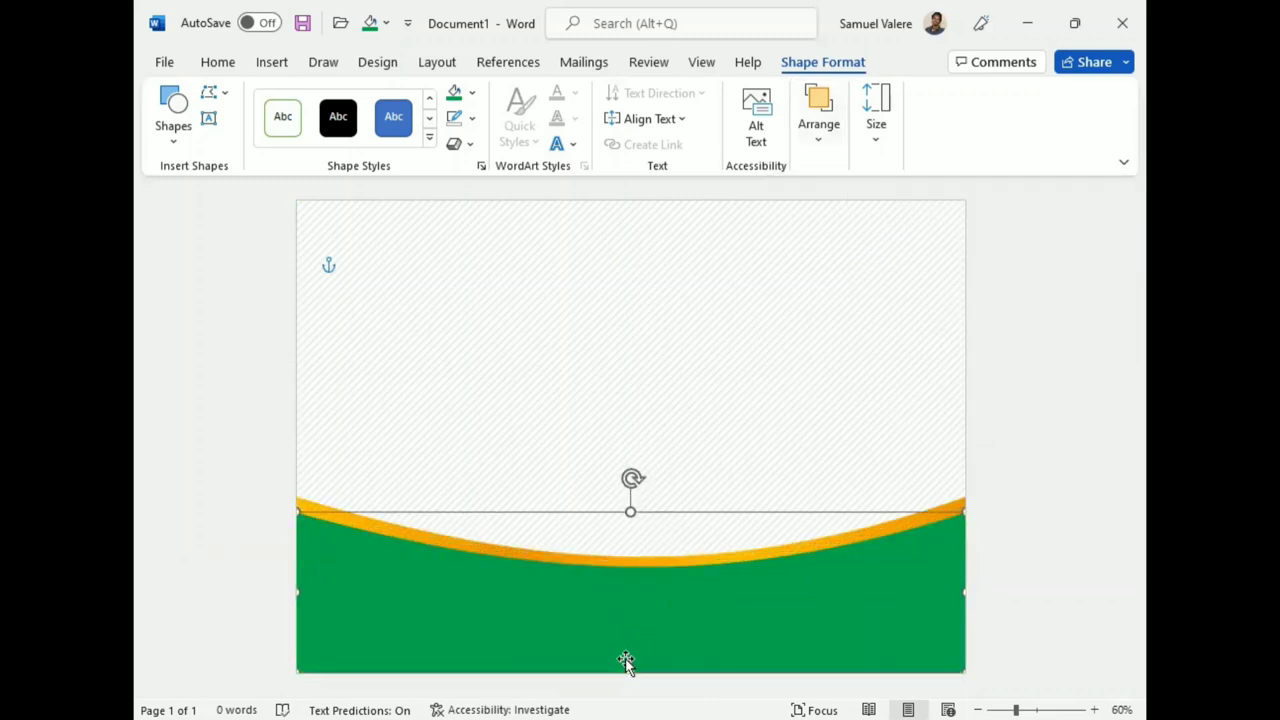
left_click(735, 445)
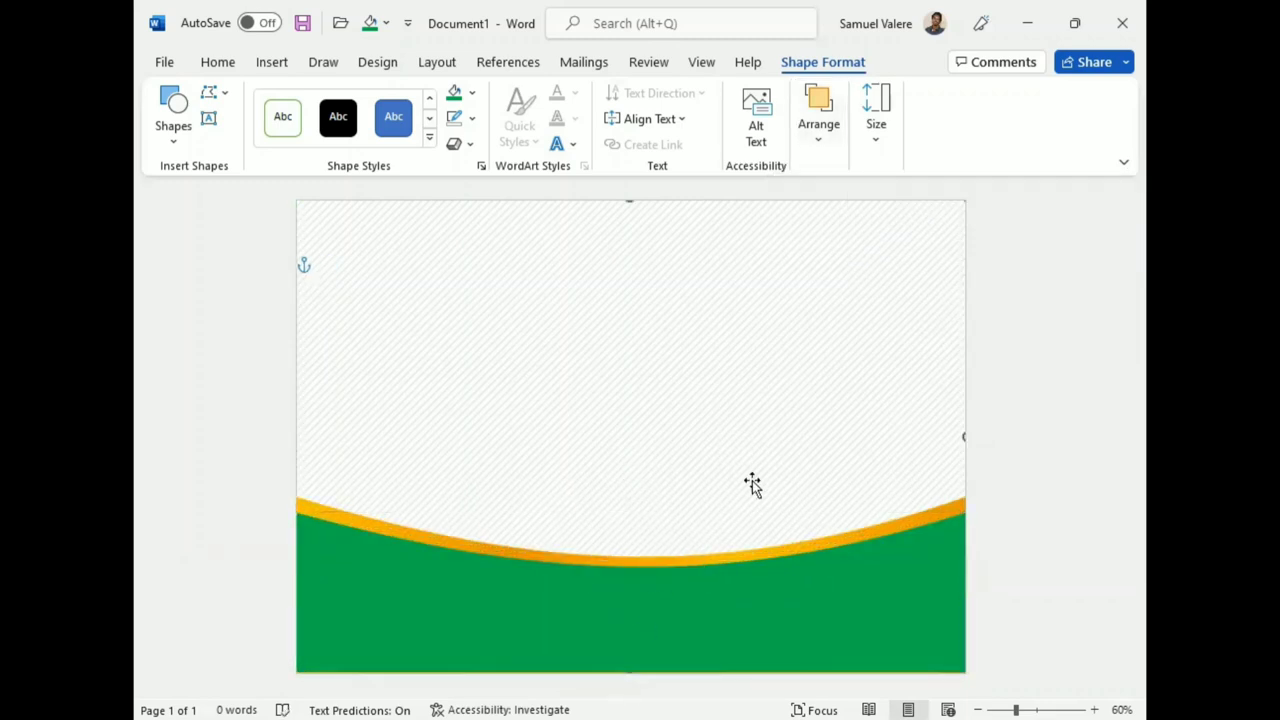
left_click(635, 636)
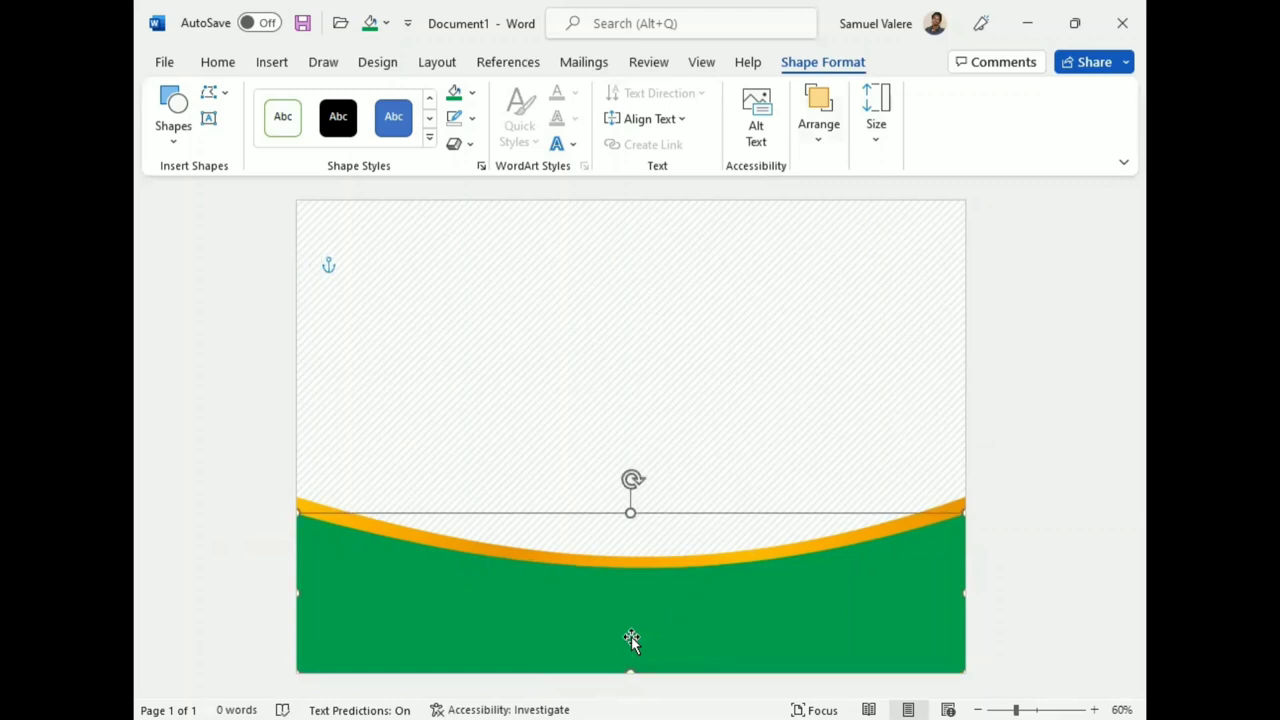
left_click(693, 556)
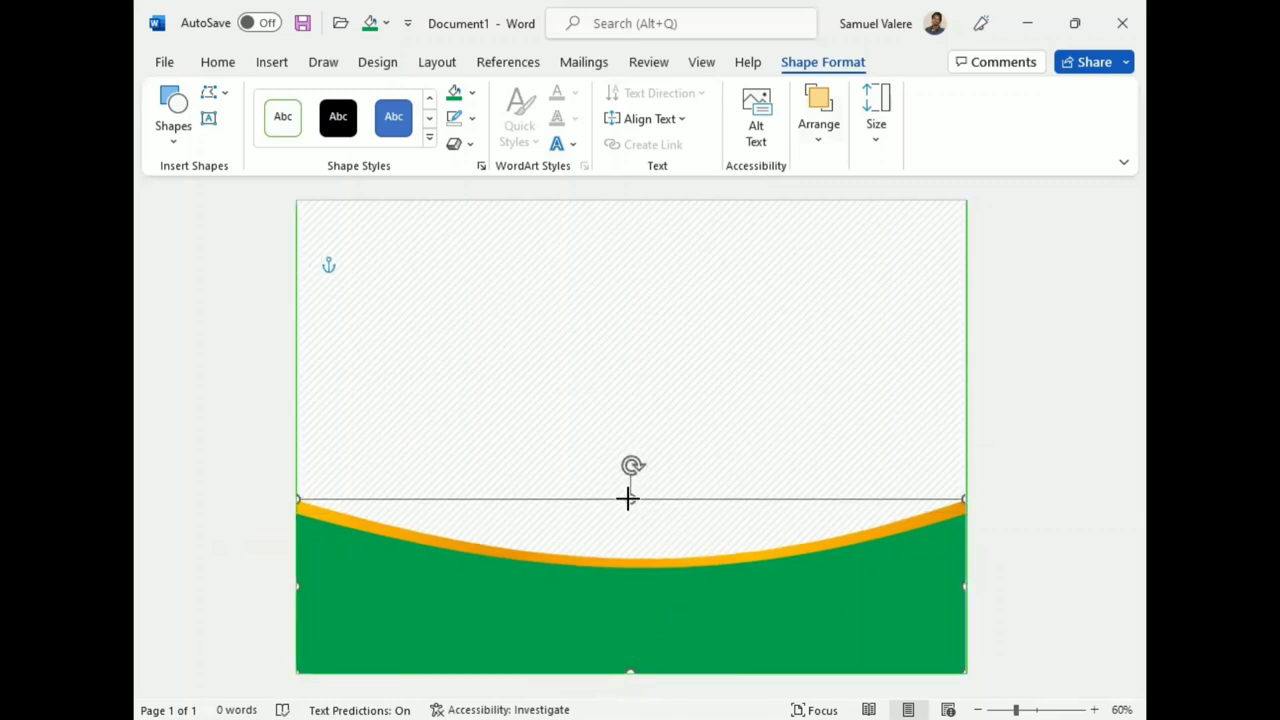
left_click_drag(628, 497, 628, 502)
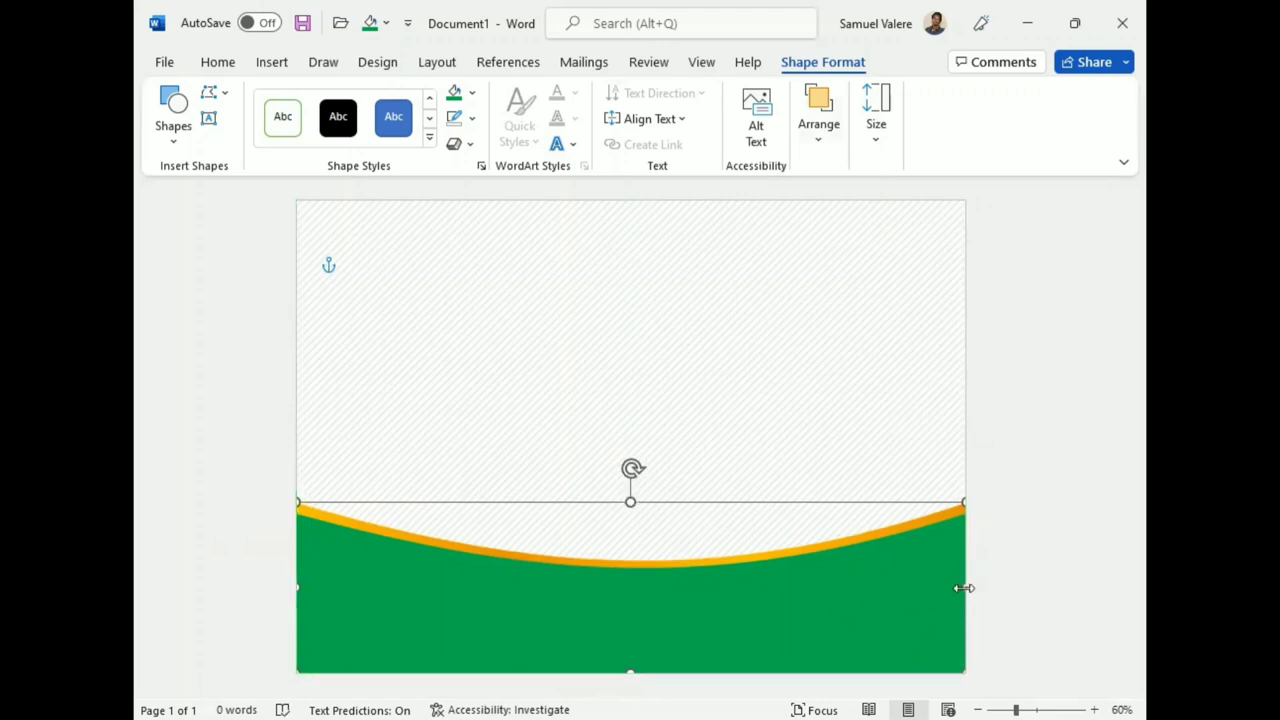
left_click(879, 443)
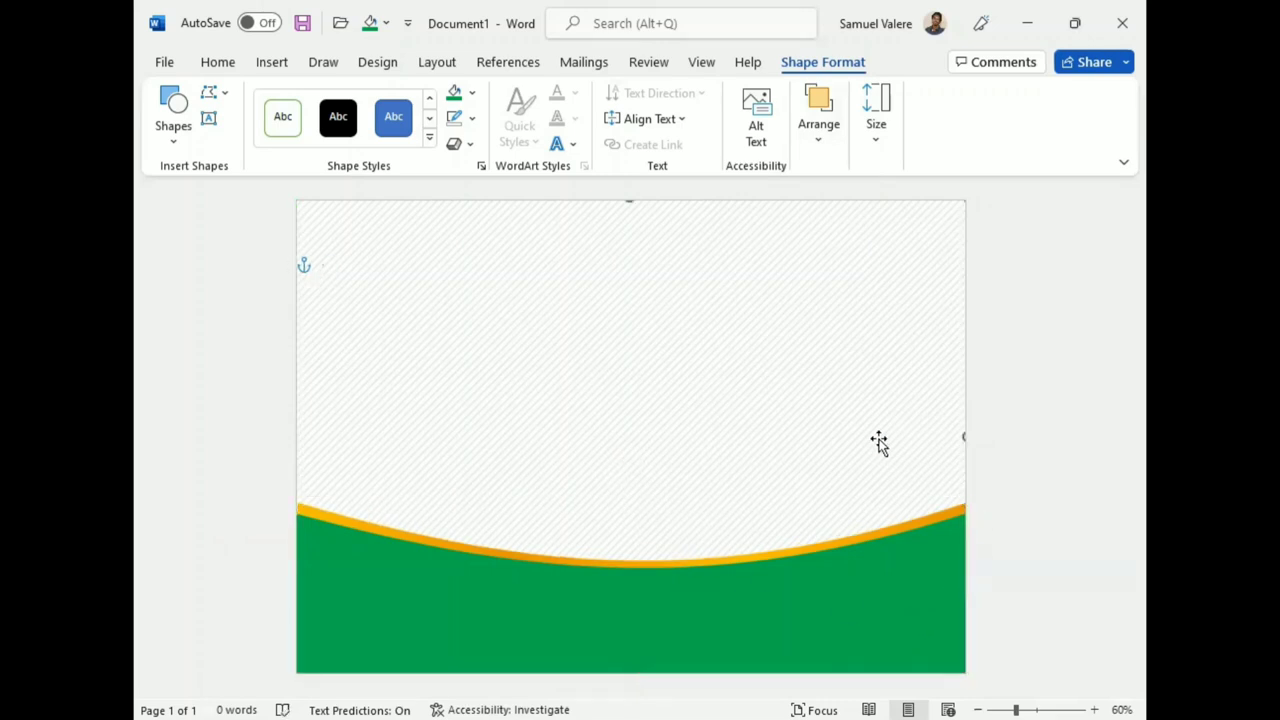
left_click(378, 528)
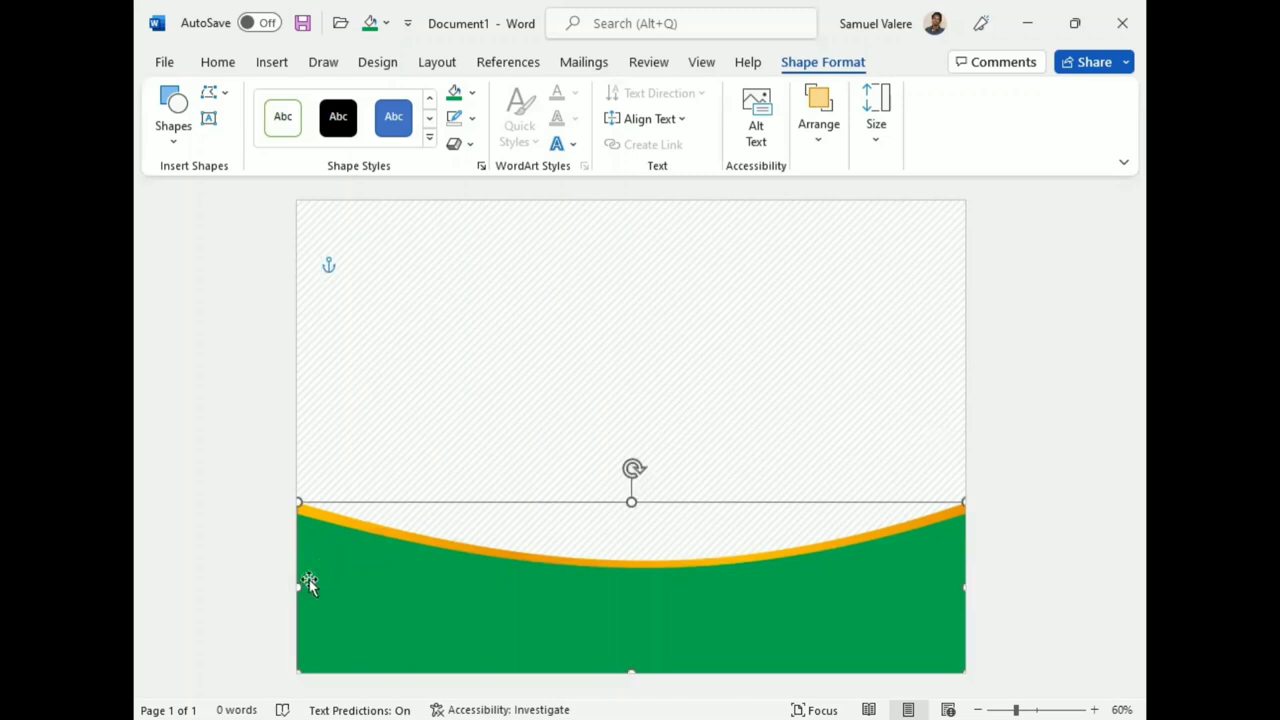
left_click_drag(293, 586, 292, 583)
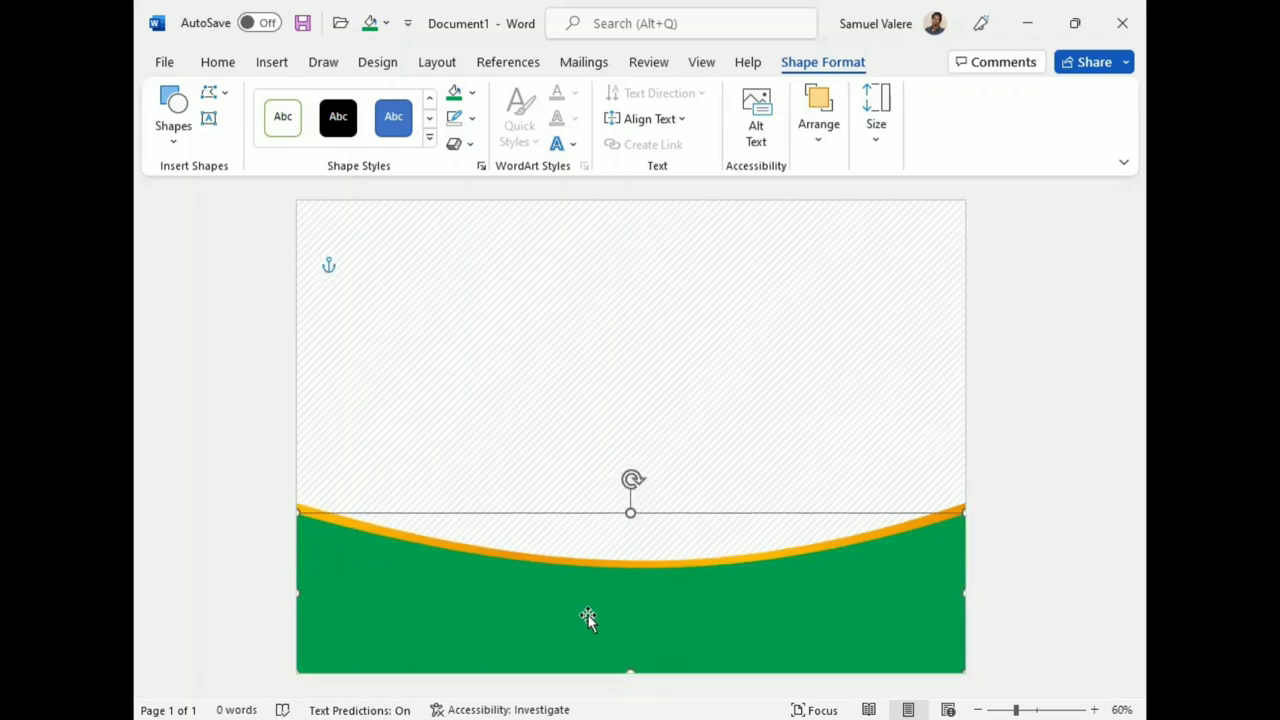
left_click(608, 465)
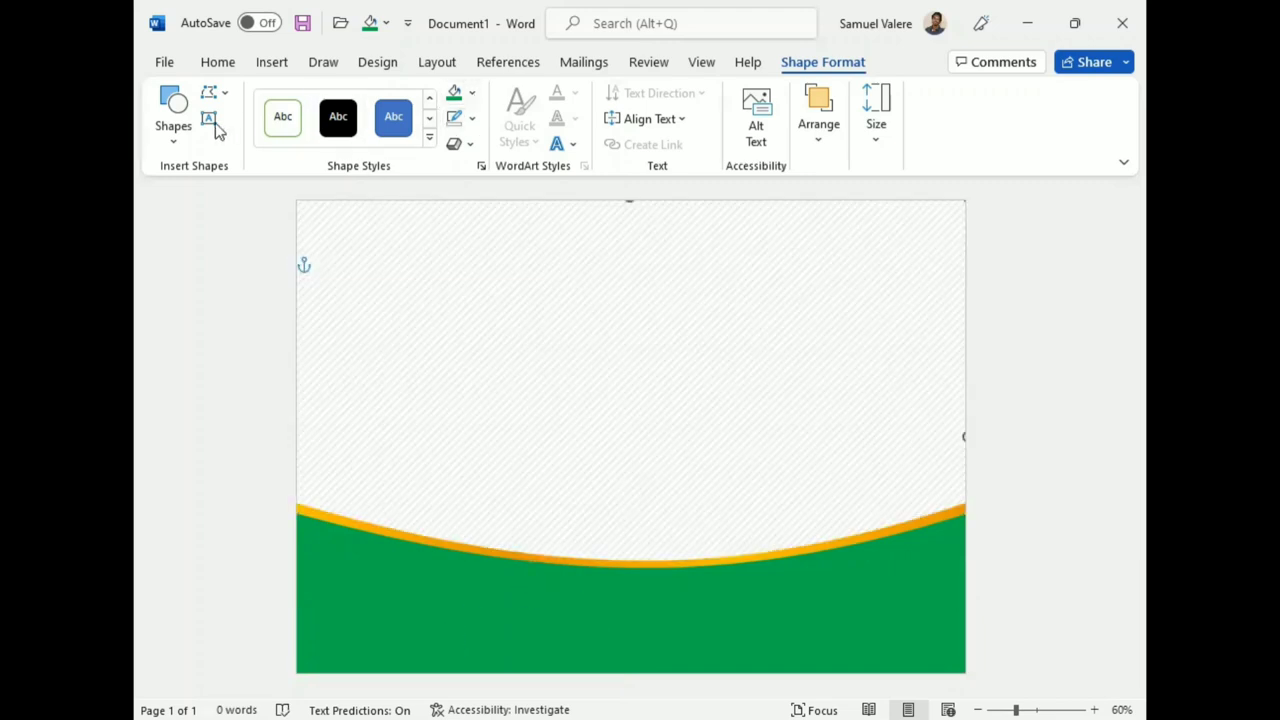
- Draw a full-width rectangle along the top edge of the page
left_click(172, 118)
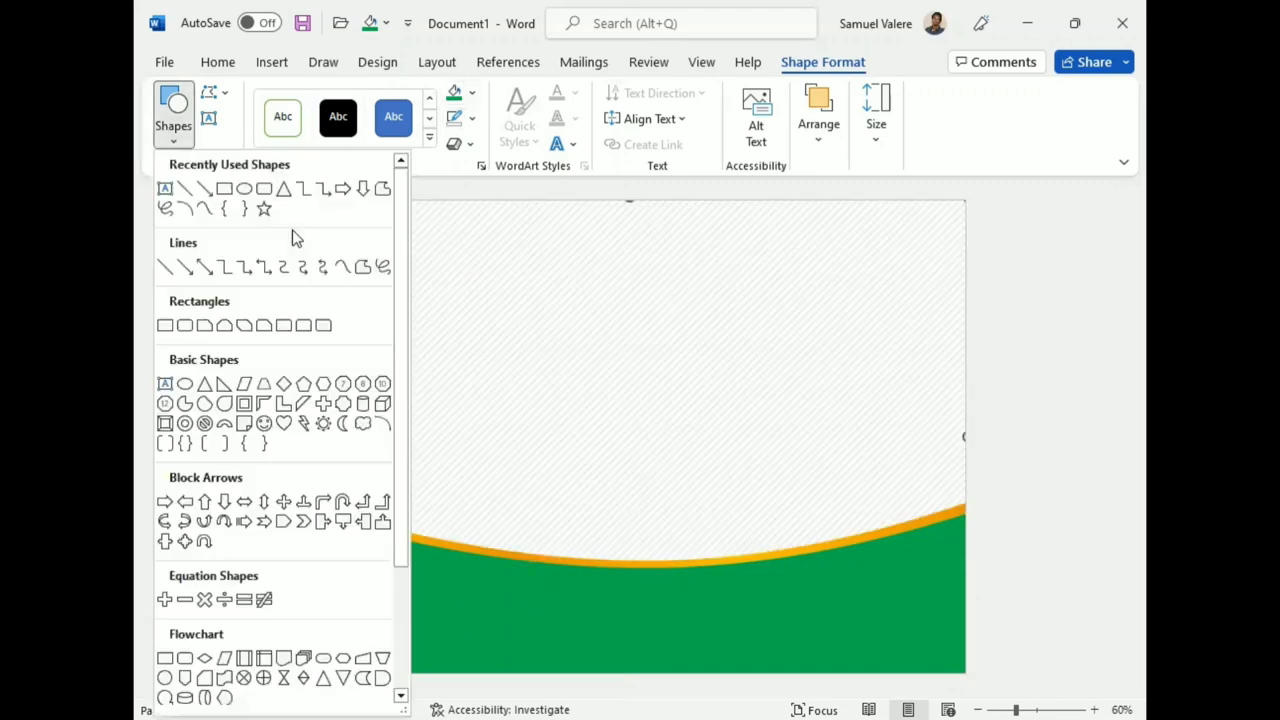
left_click(223, 188)
left_click_drag(304, 212, 958, 346)
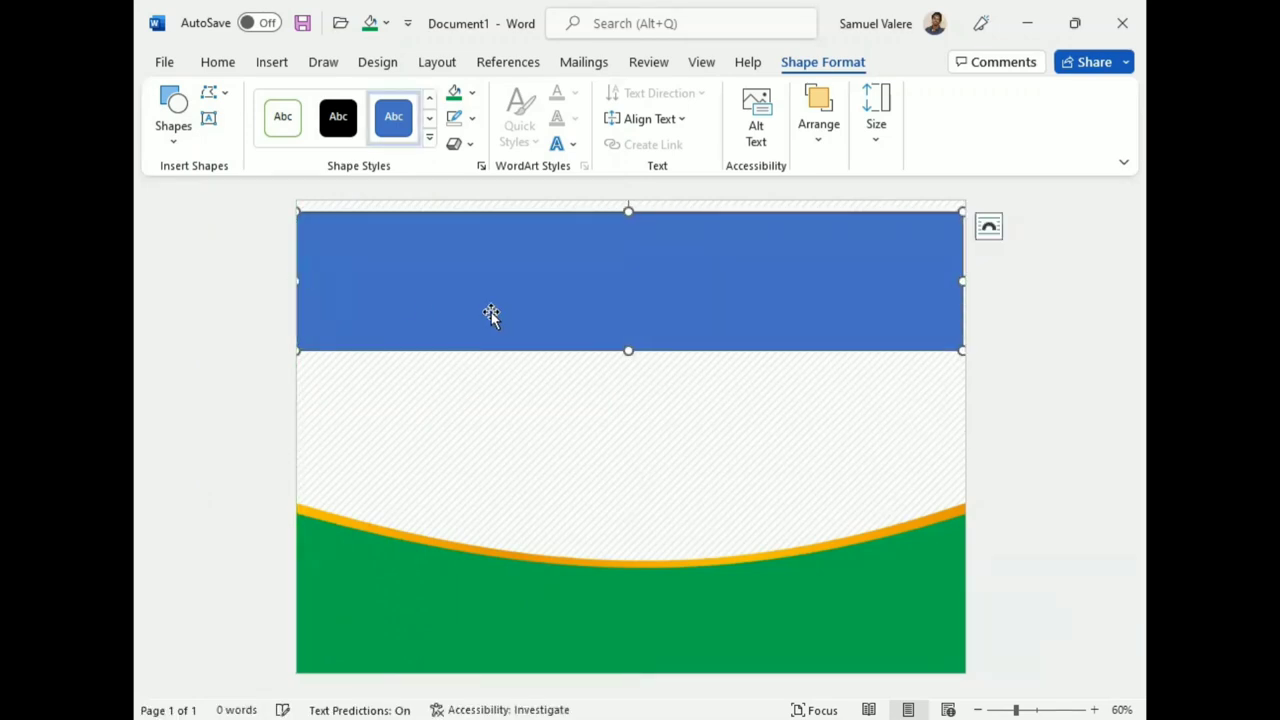
left_click_drag(490, 313, 497, 289)
left_click_drag(957, 267, 965, 267)
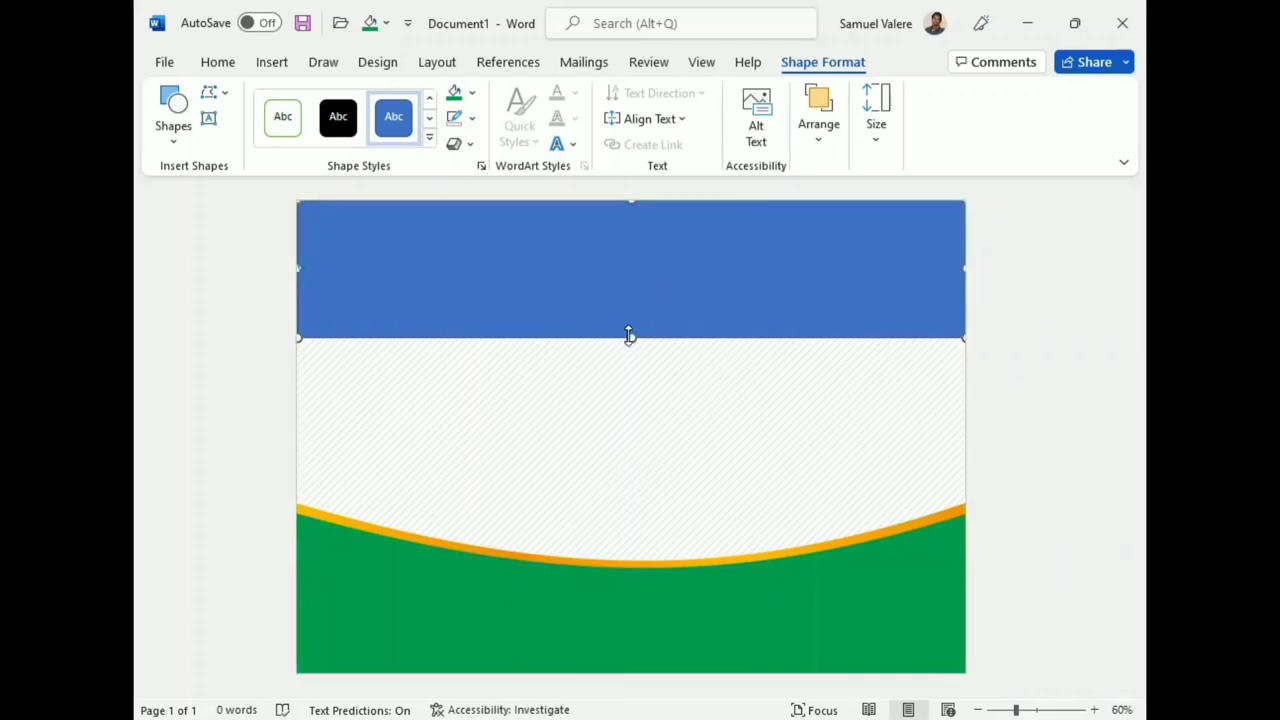
left_click_drag(629, 336, 629, 324)
- Remove the top rectangle's outline and give it a gold gradient fill
left_click(471, 118)
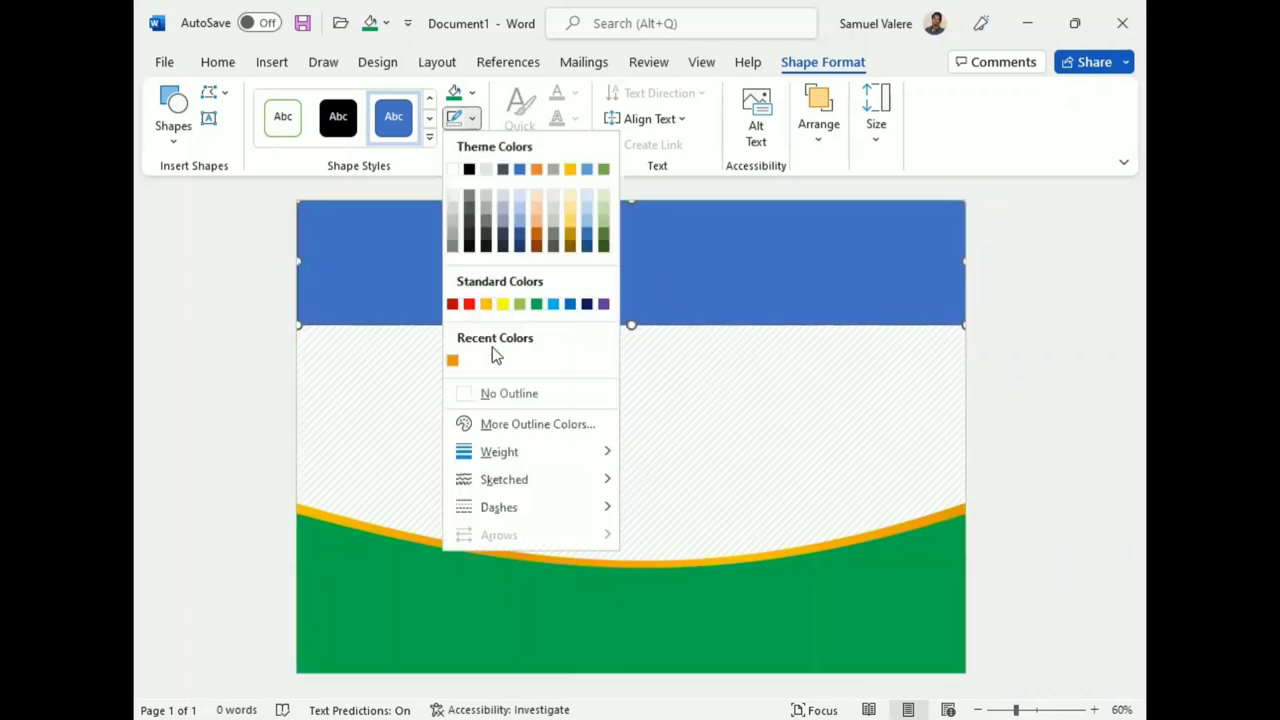
left_click(477, 93)
left_click(471, 93)
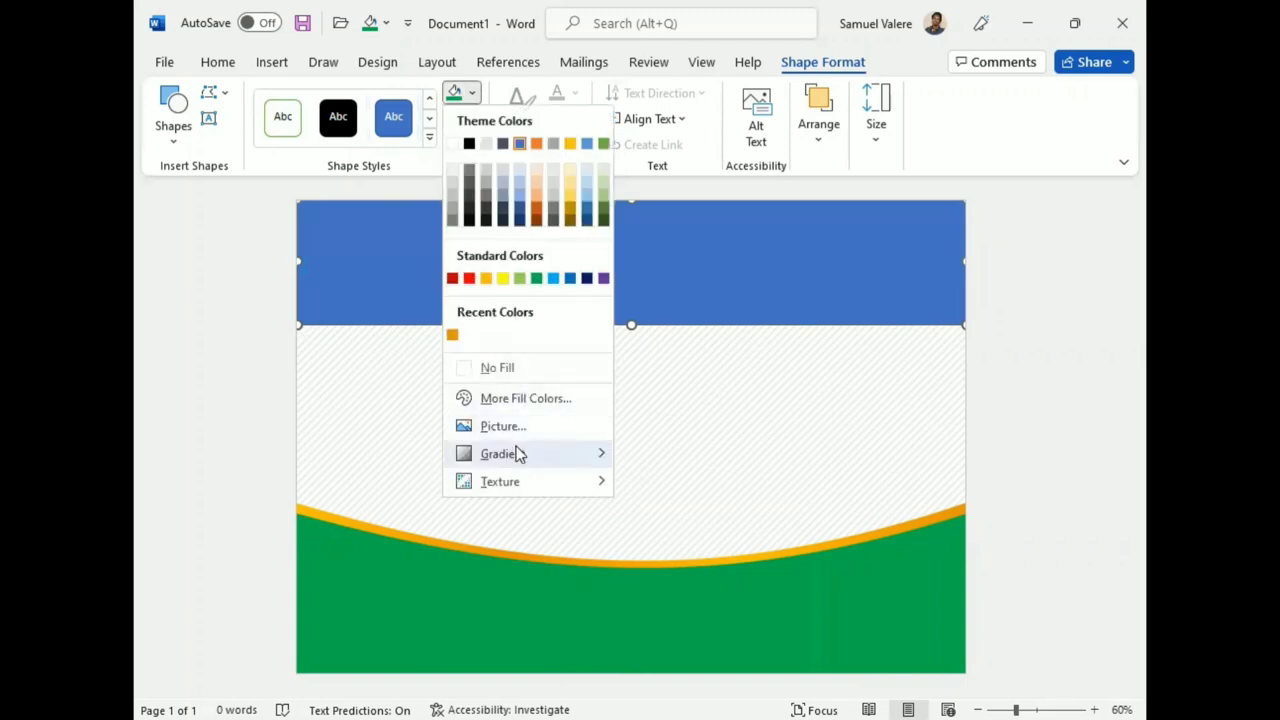
mouse_move(518, 456)
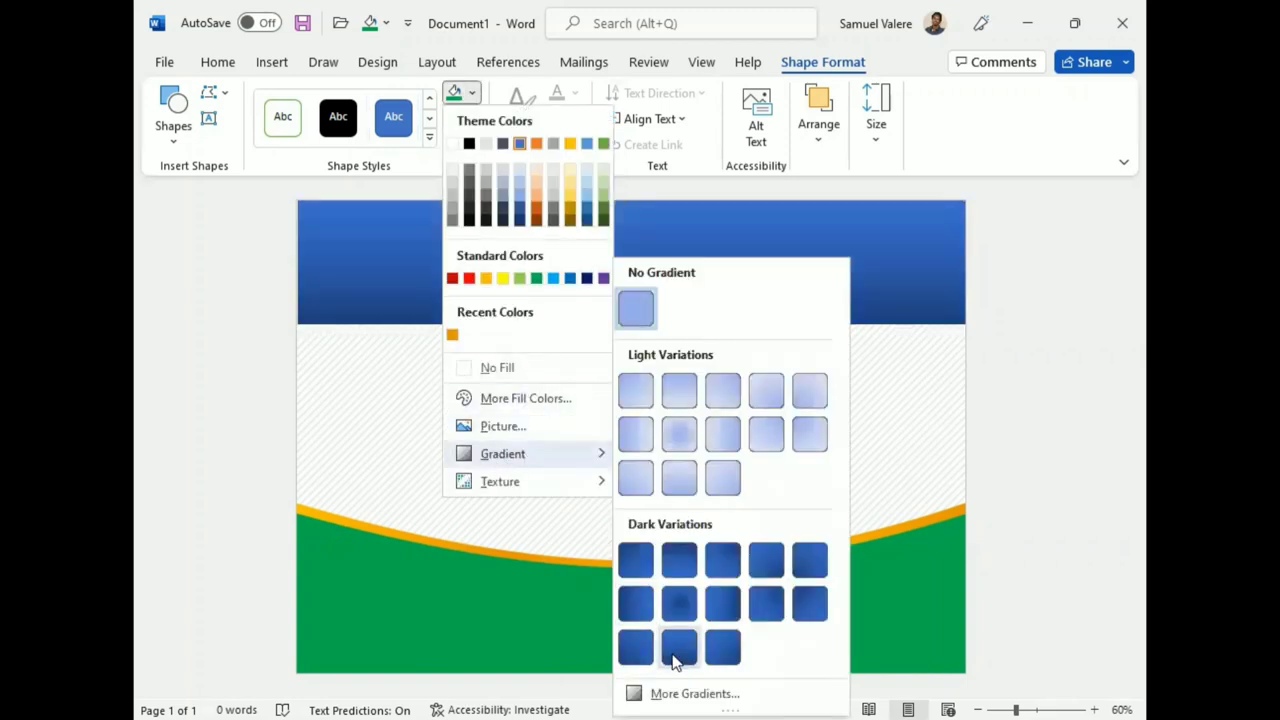
left_click(706, 688)
left_click(908, 358)
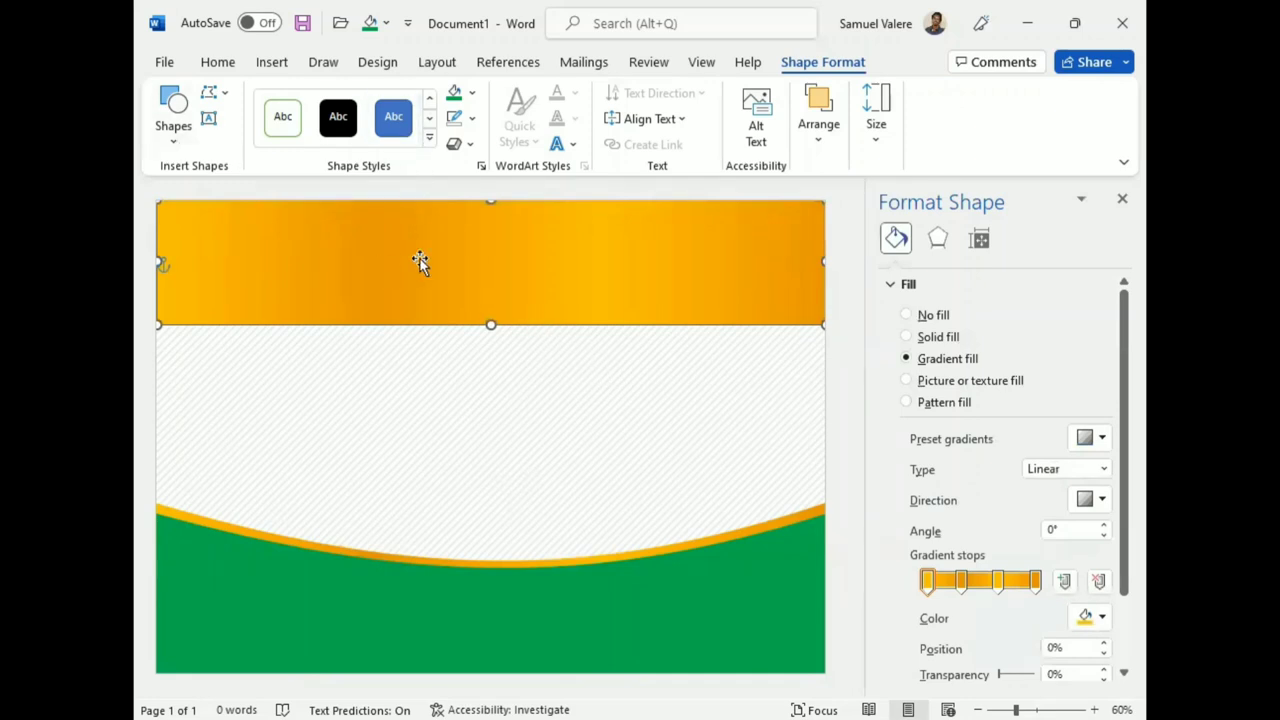
- Reposition the gold top band, make it shorter, and stretch it to the left page edge
mouse_move(491, 218)
left_mouse_down()
mouse_move(501, 227)
mouse_move(501, 199)
left_mouse_up()
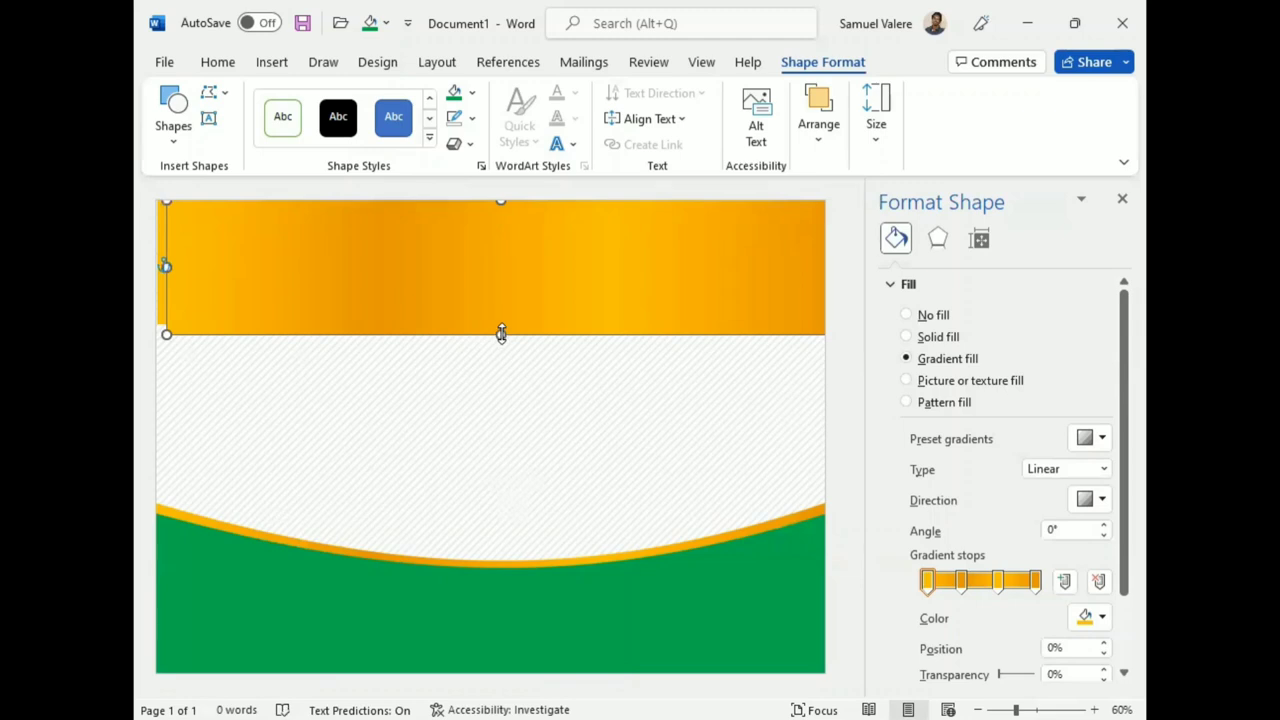
left_click_drag(501, 334, 501, 312)
left_click_drag(165, 255, 155, 255)
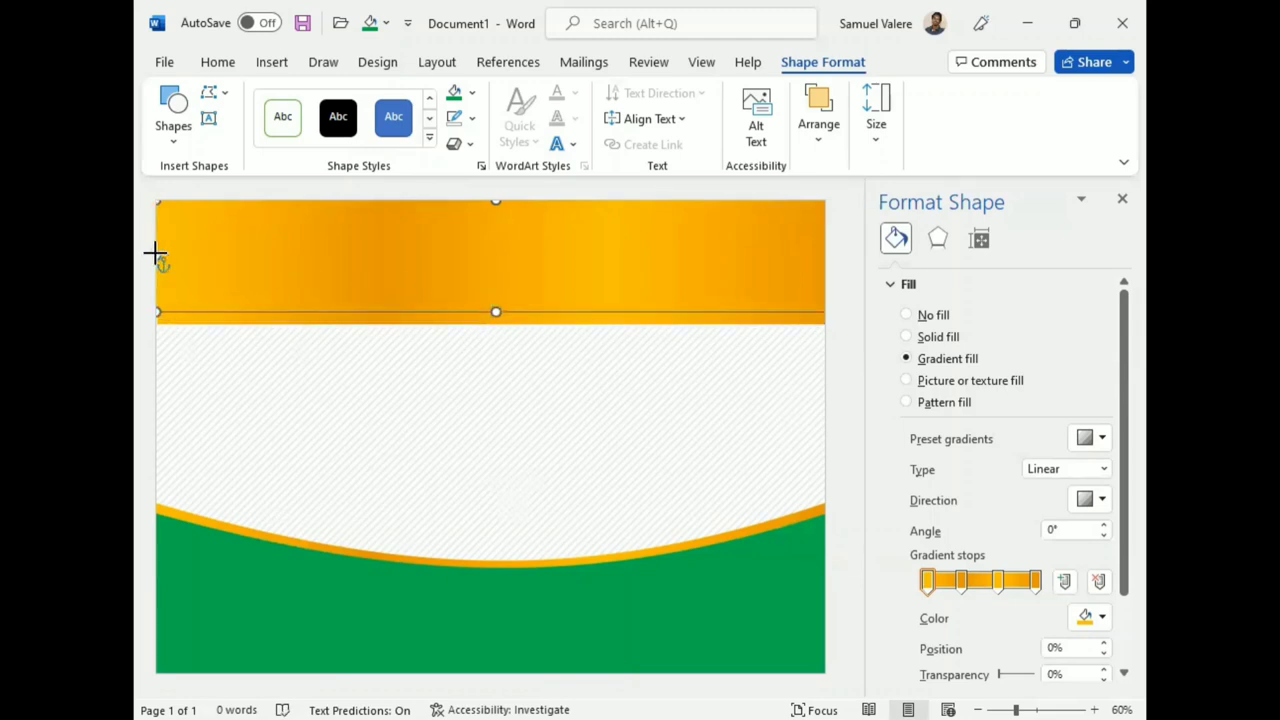
- Fill the top rectangle with custom dark green RGB 0, 146, 66
left_click(454, 92)
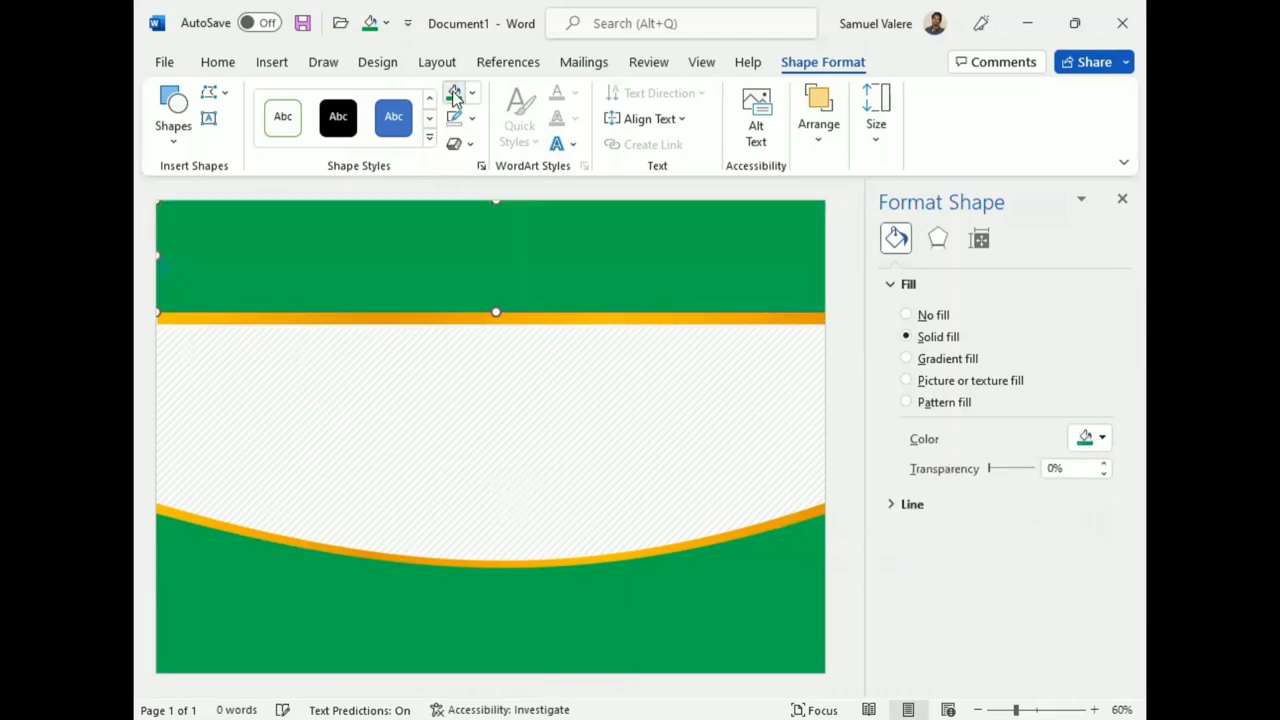
left_click(550, 320)
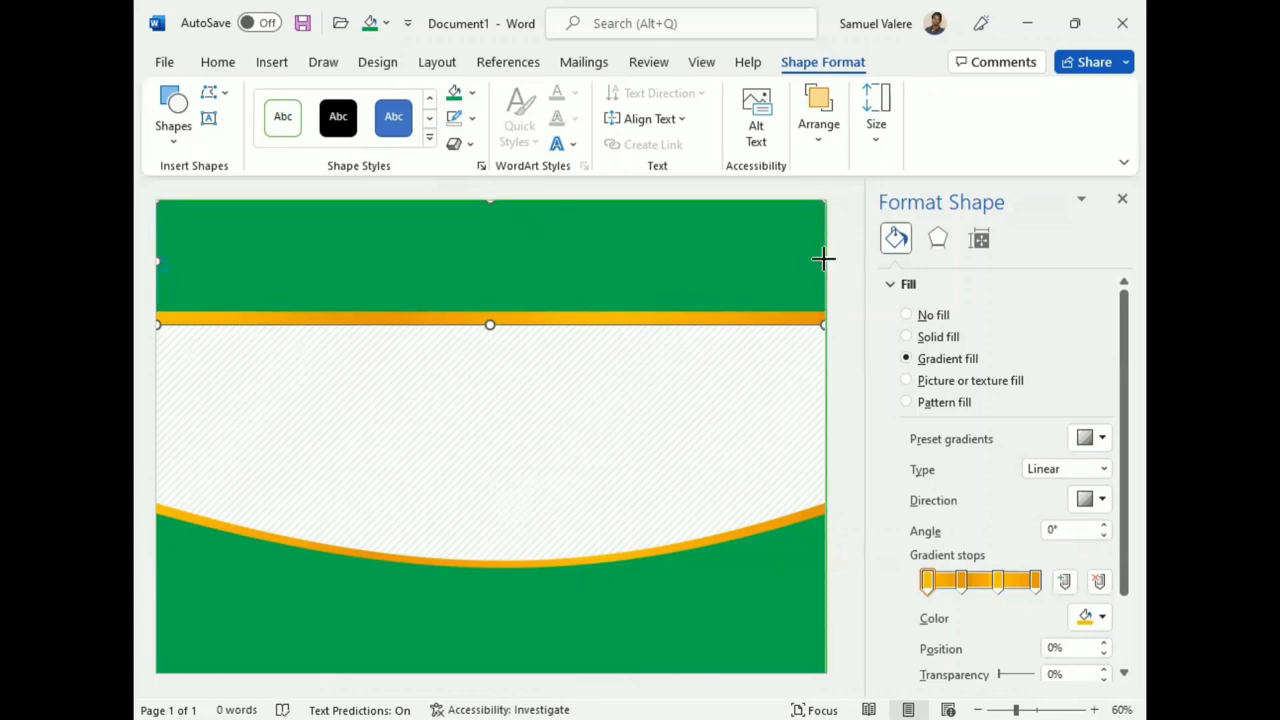
left_click(522, 255)
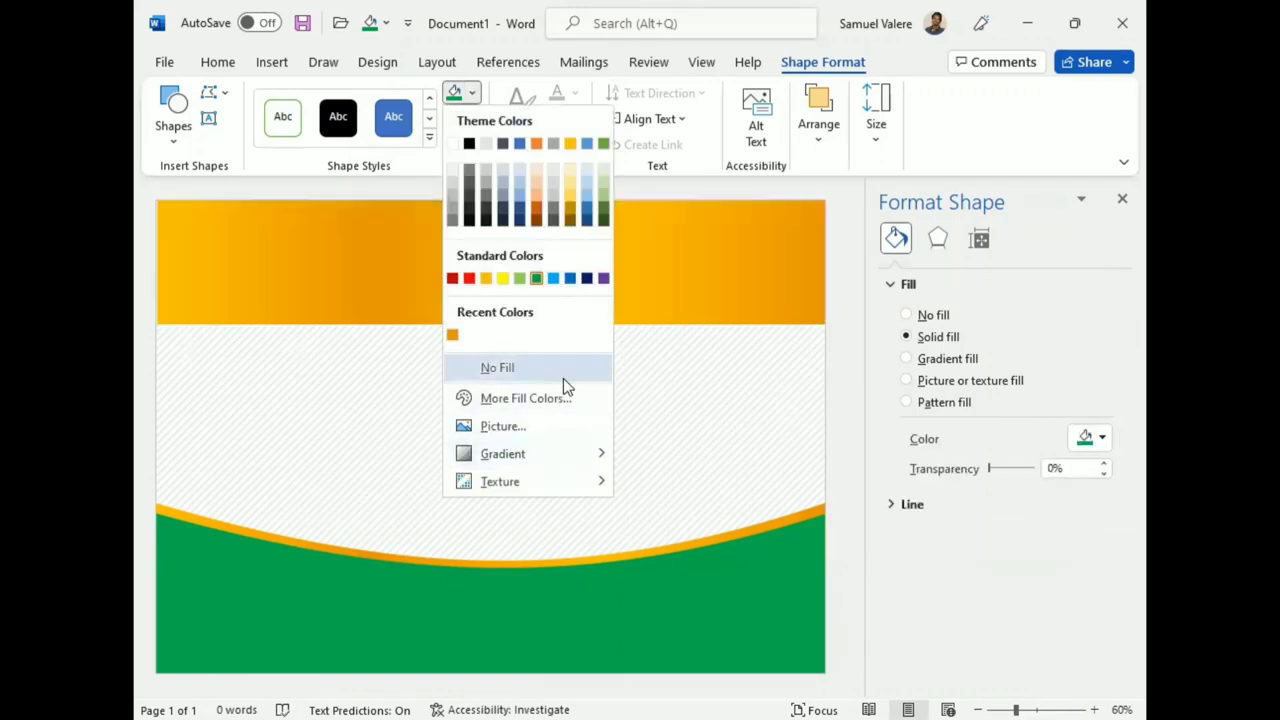
left_click(528, 398)
left_click_drag(583, 329, 585, 335)
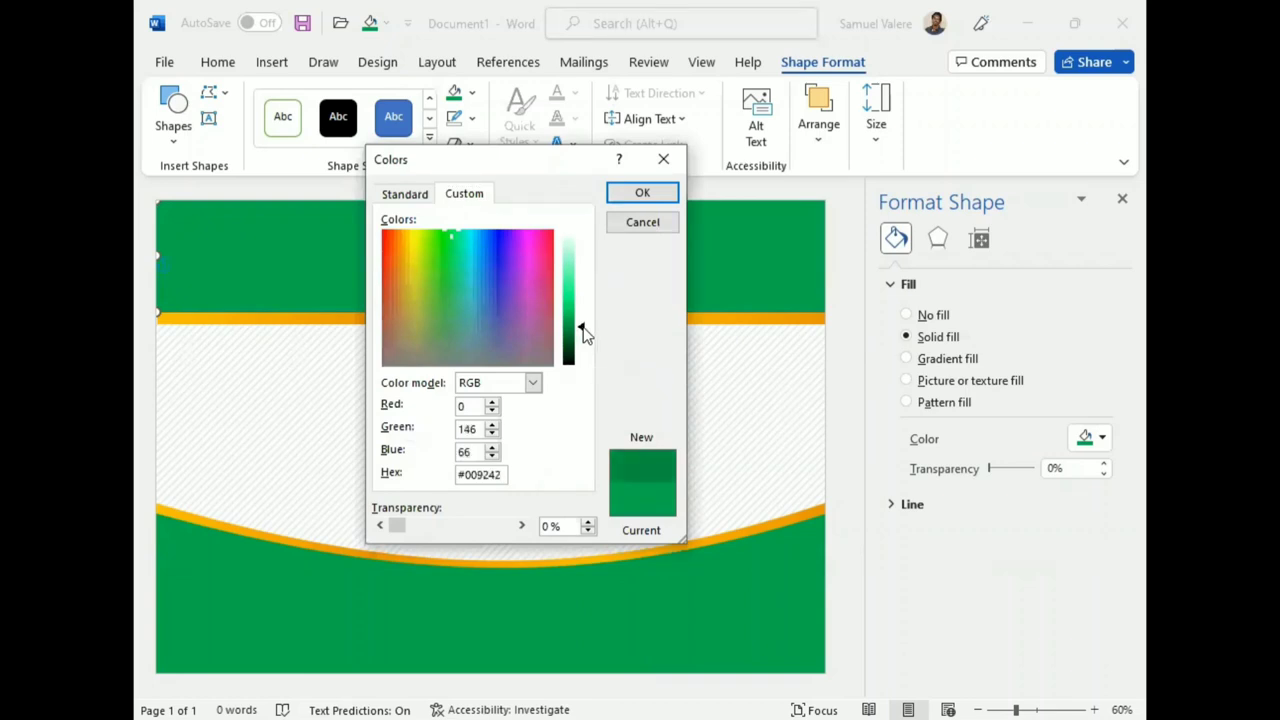
left_click(641, 194)
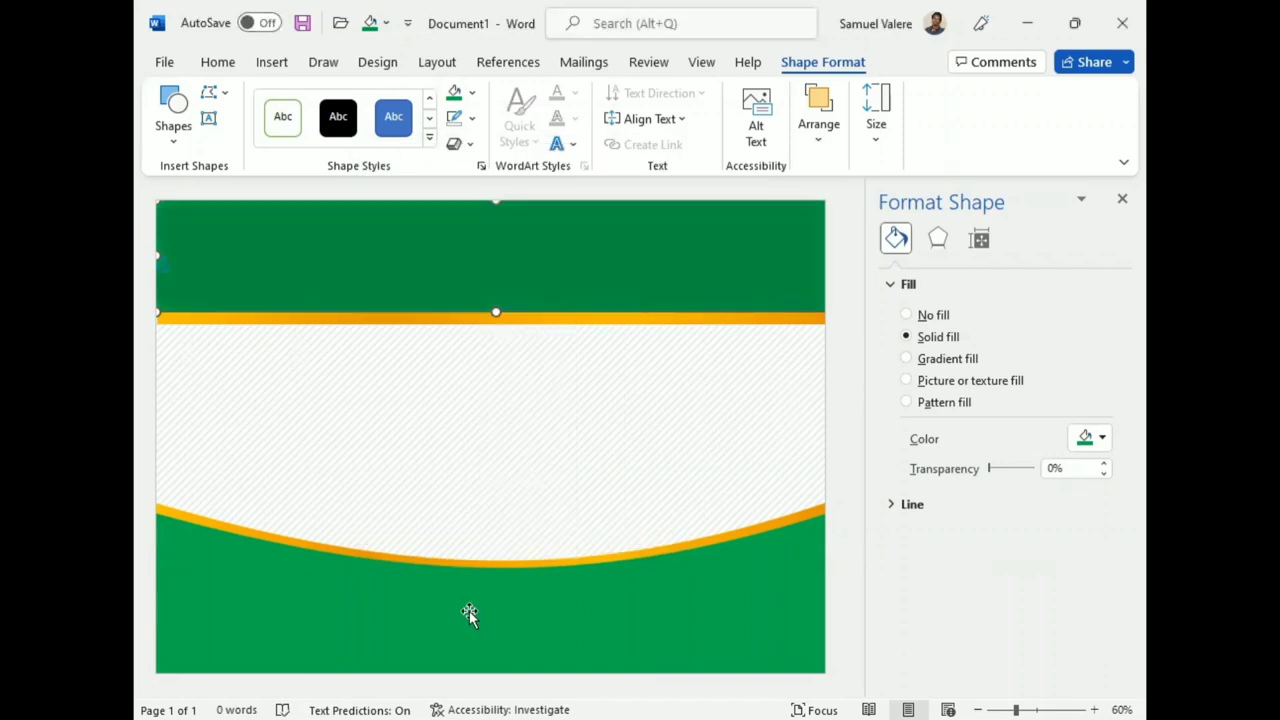
left_click(472, 93)
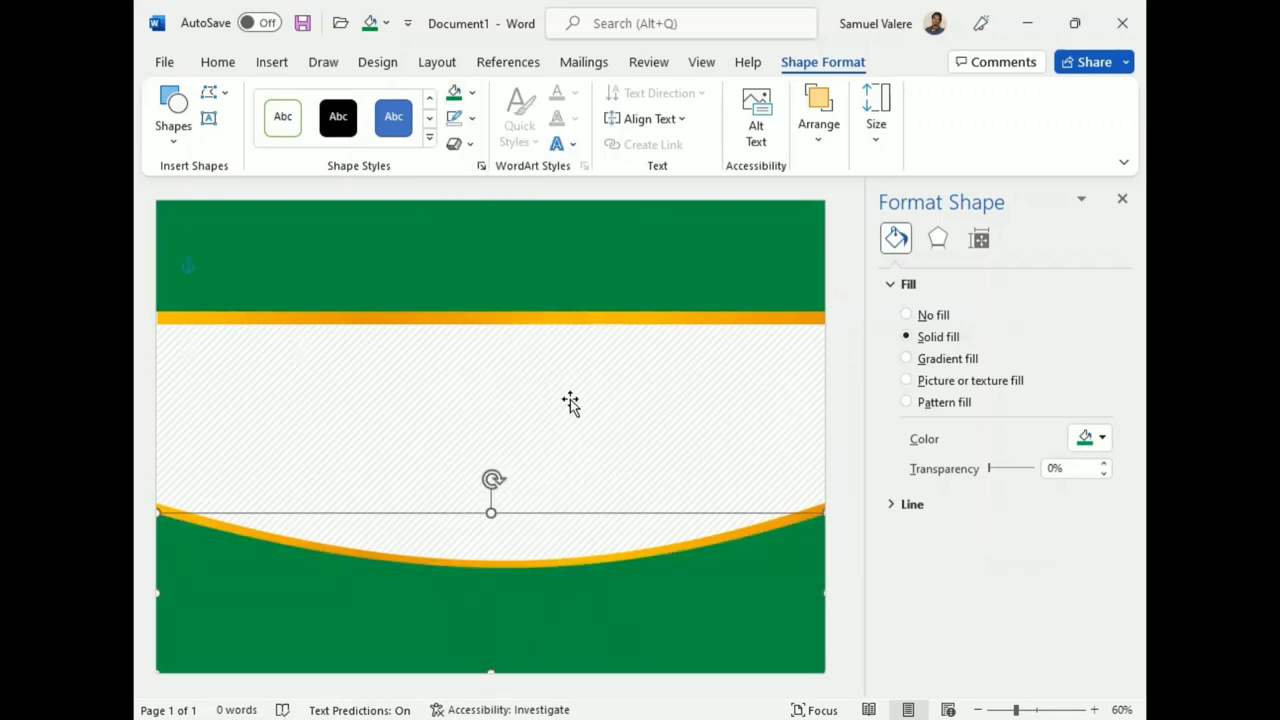
left_click(535, 318)
- Raise the green header's bottom edge to widen the gold strip, then close the formatting pane
mouse_move(496, 312)
left_mouse_down()
mouse_move(491, 299)
mouse_move(487, 309)
left_mouse_up()
left_click(489, 318)
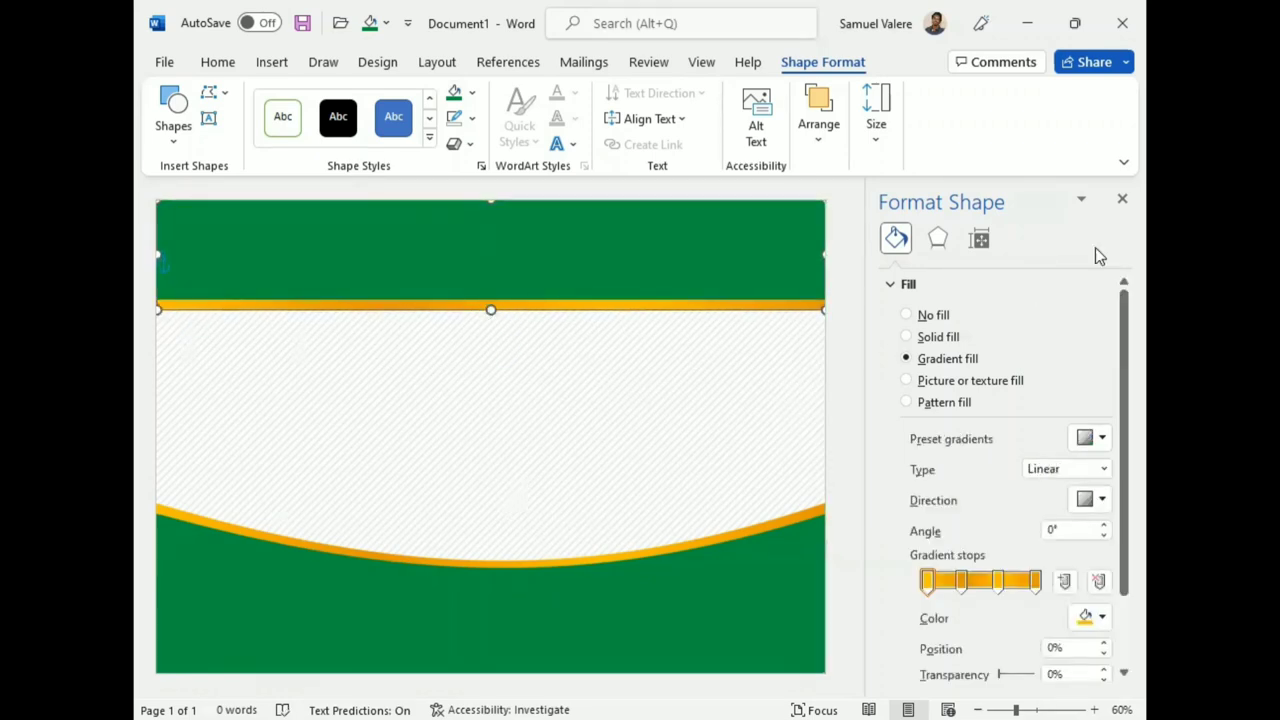
left_click(1122, 198)
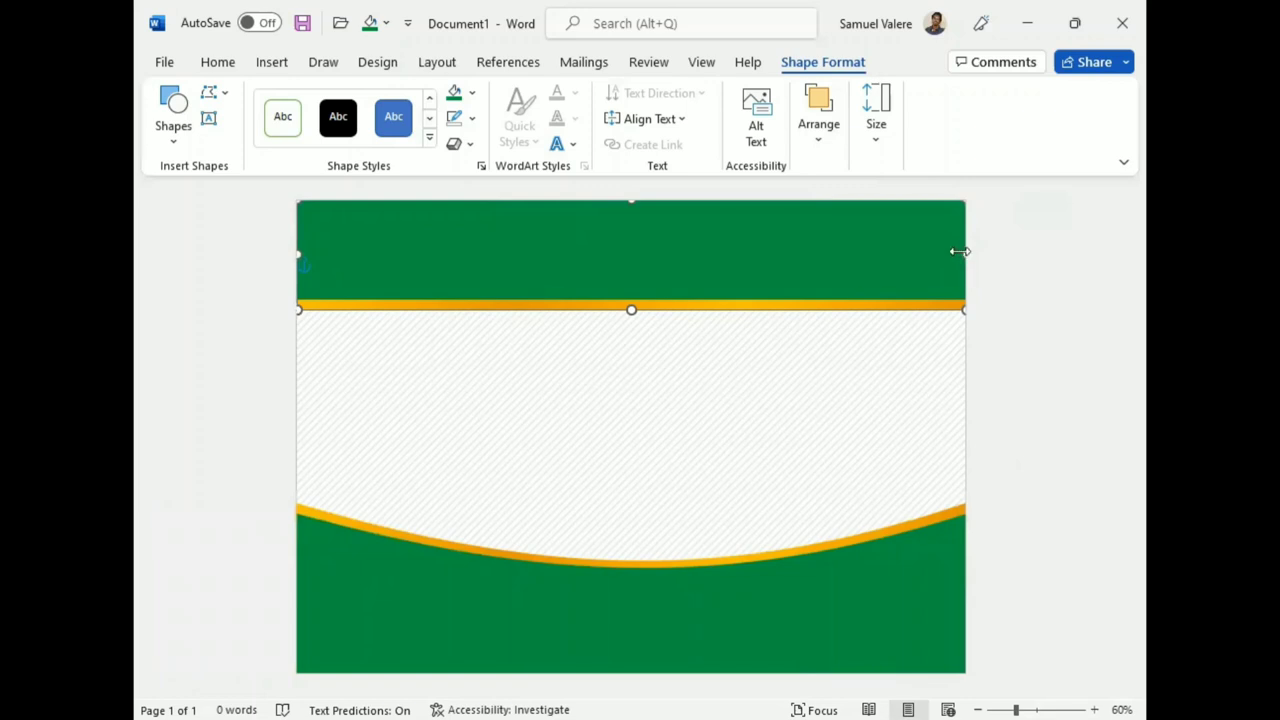
- Nudge the green header left and the gold strip down to align the bands
left_click(969, 255)
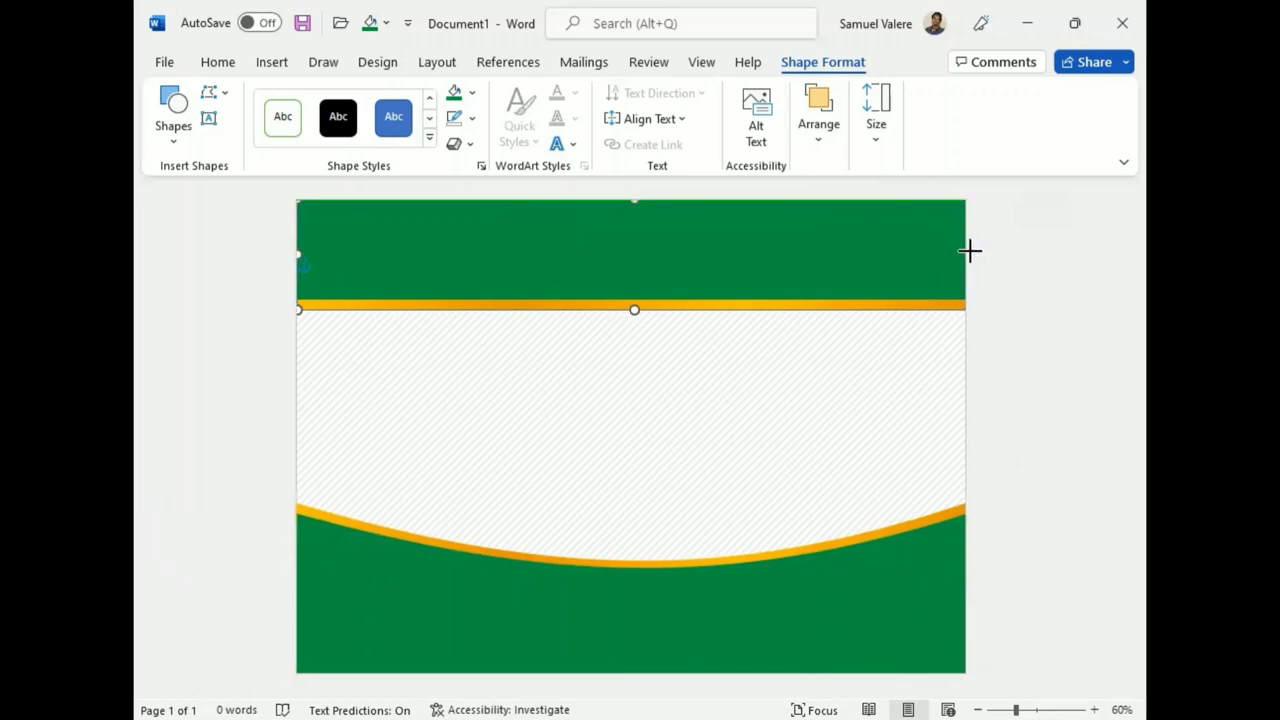
left_click(924, 287)
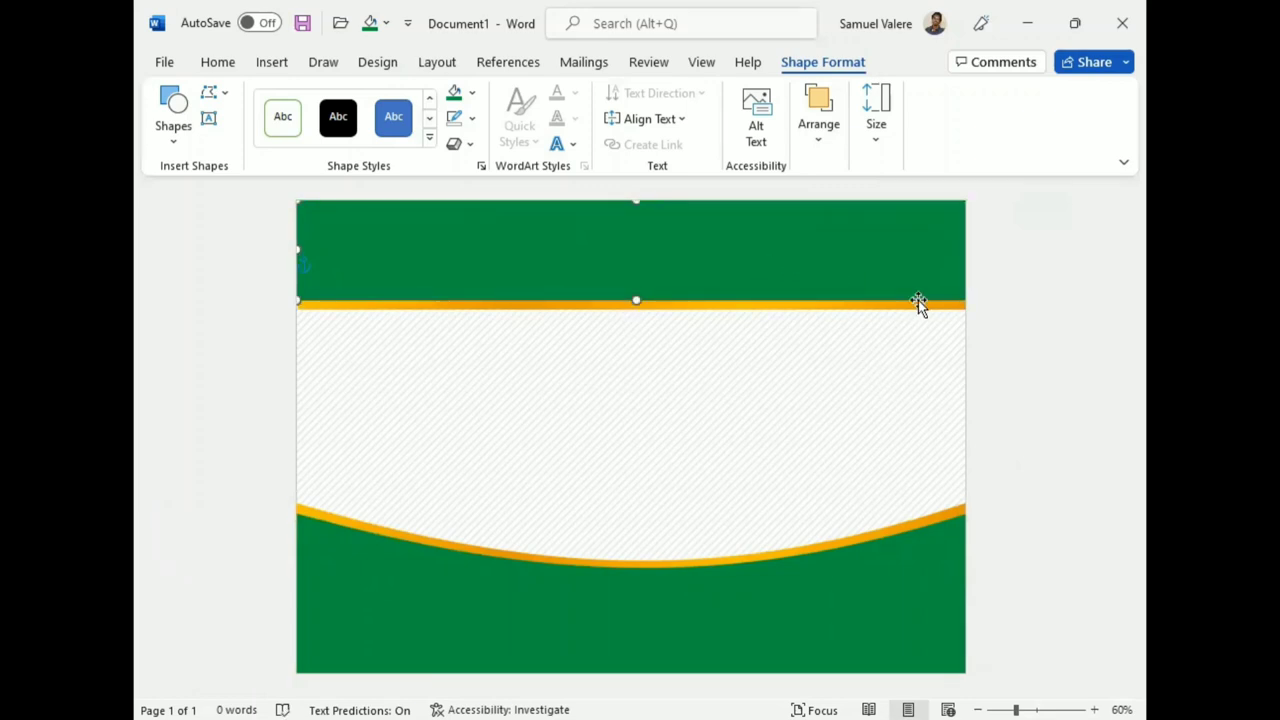
key("Left")
left_click(615, 310)
key("Down")
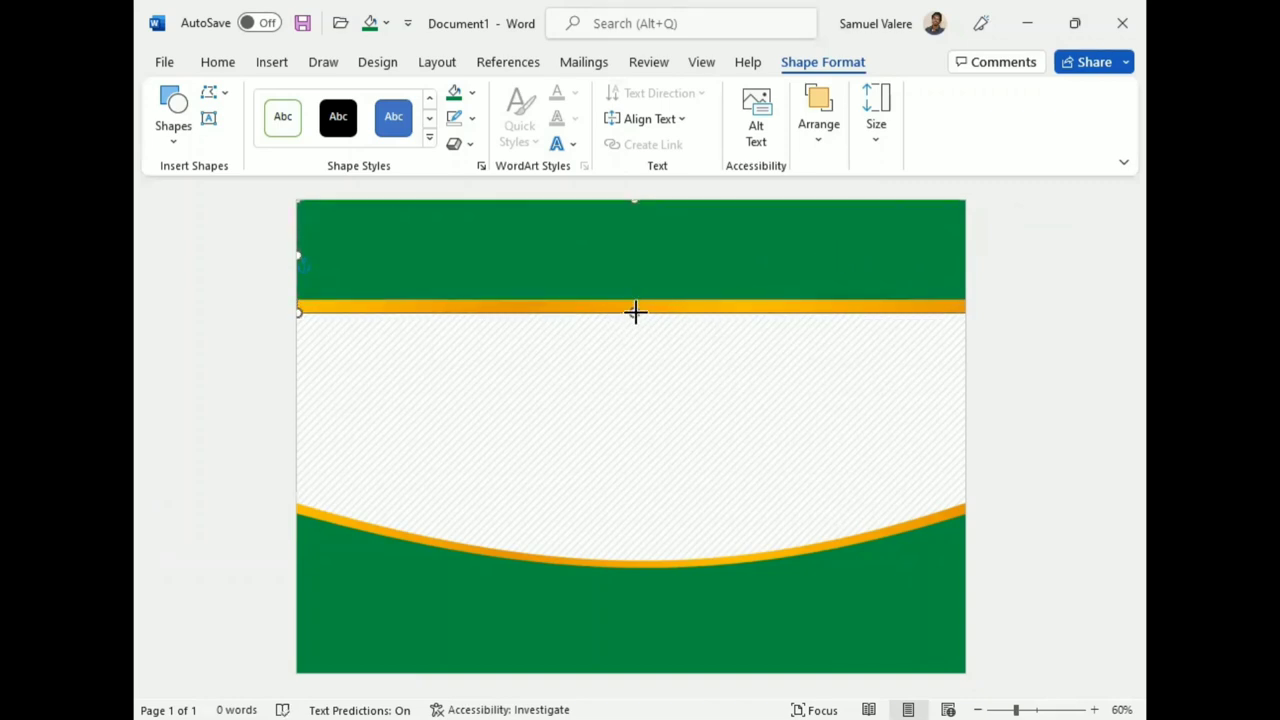
left_click(209, 118)
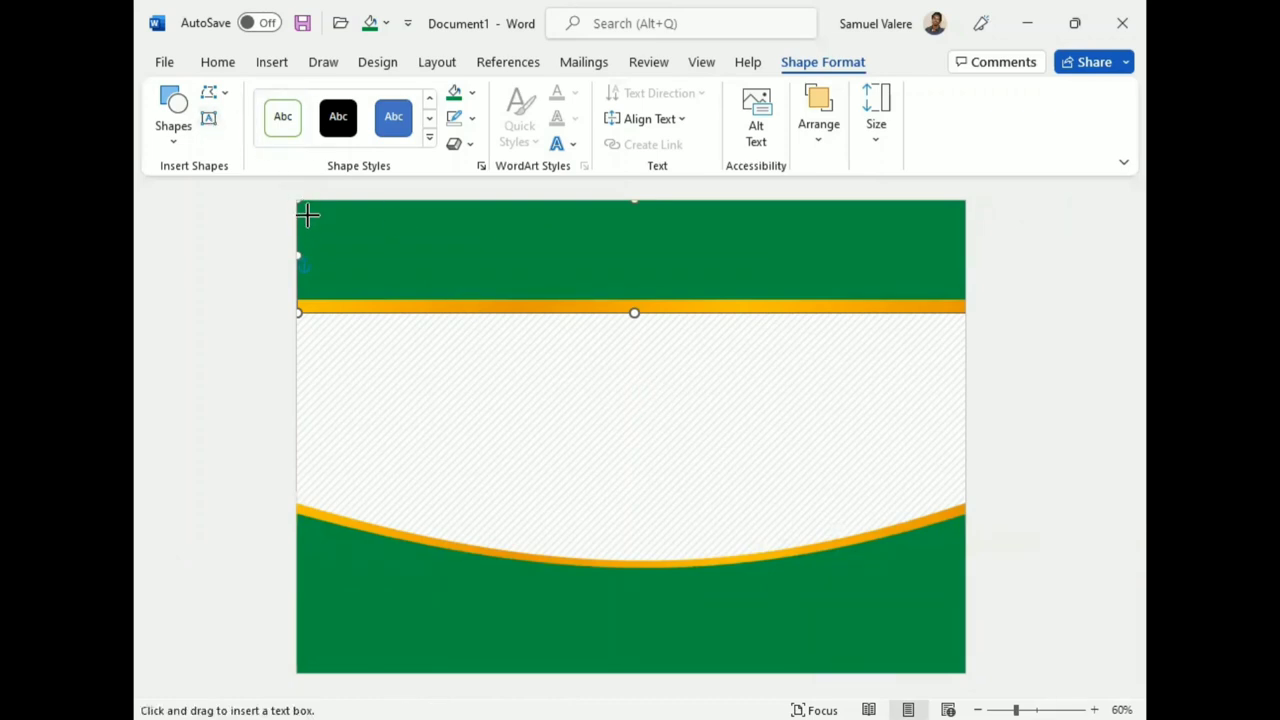
- Add a 'Certificate' text box on the green header with no fill, no outline and white text
left_click_drag(308, 215, 533, 263)
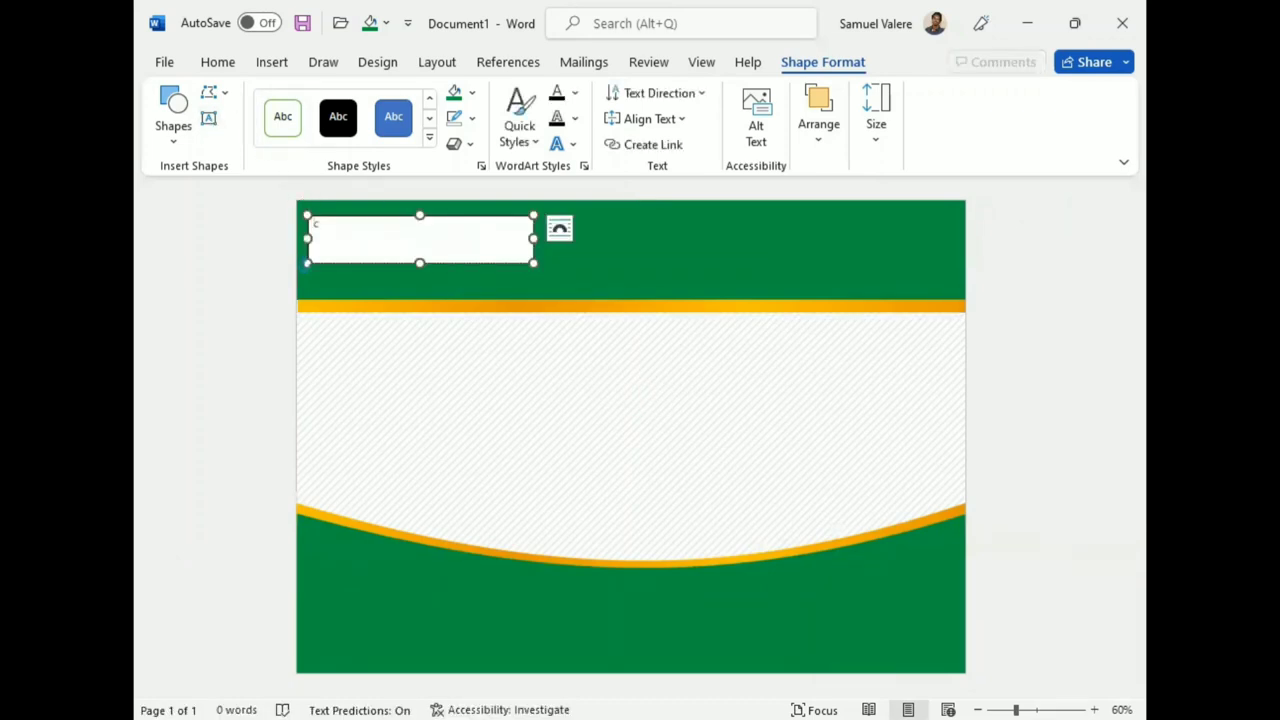
type("Certificate")
left_click(575, 92)
left_click(472, 93)
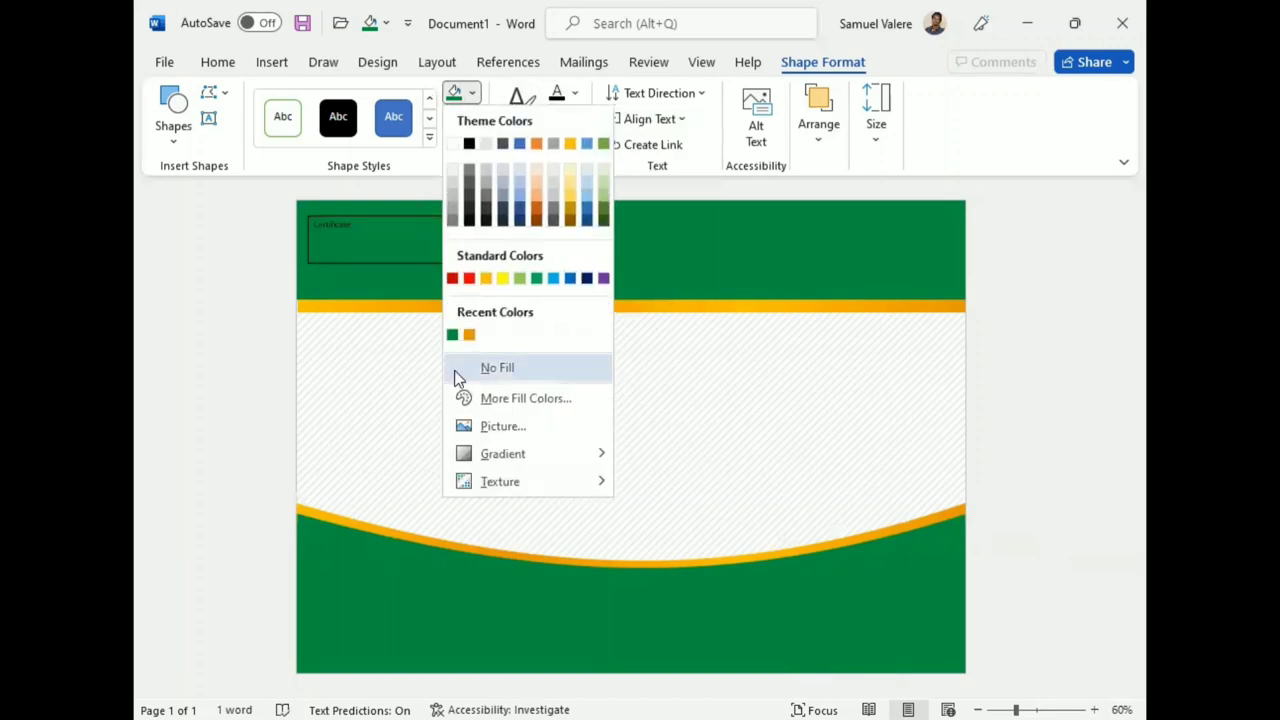
left_click(472, 118)
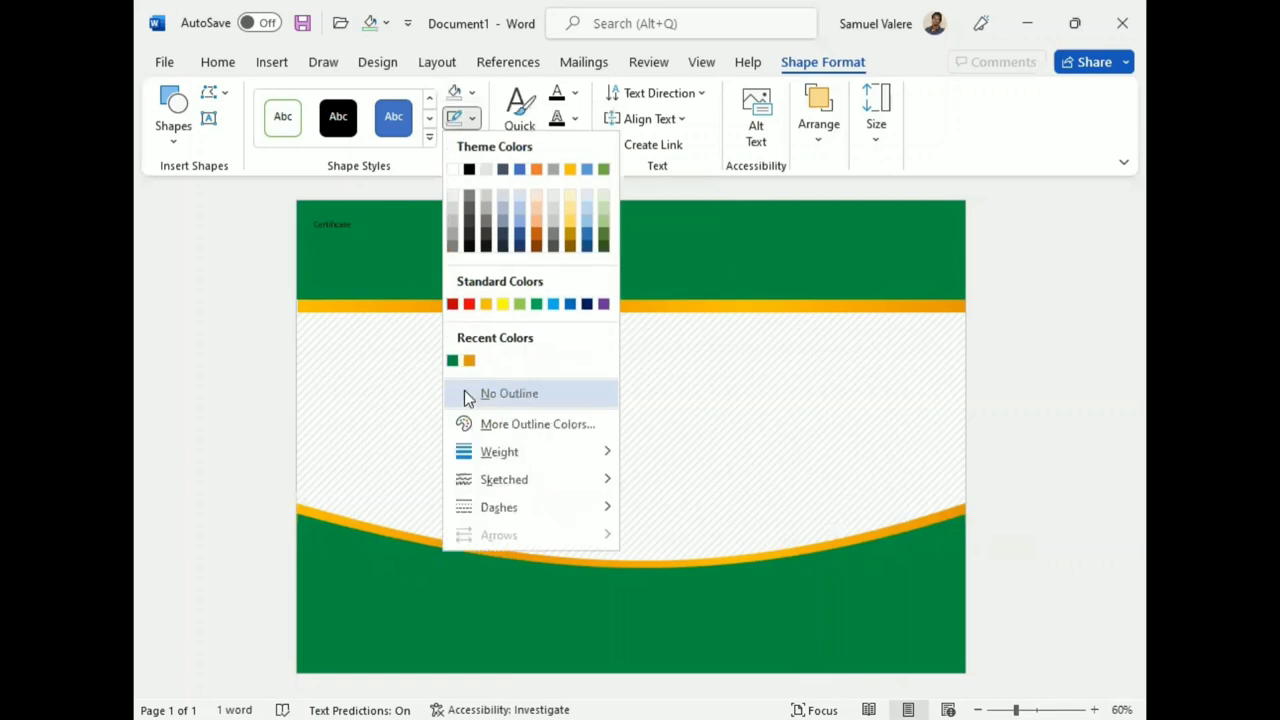
left_click(466, 391)
left_click(575, 92)
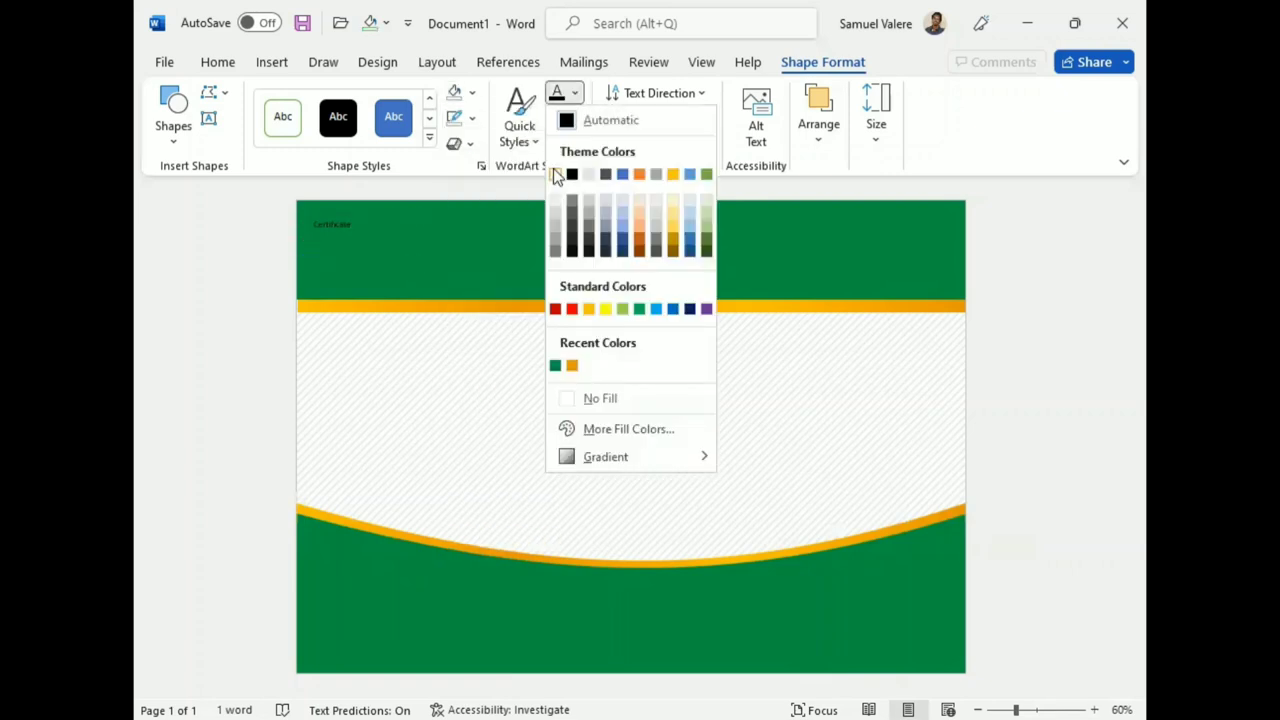
left_click(553, 168)
- Enlarge the title to 48 pt, convert it to capitals, and centre it
key("ctrl+a")
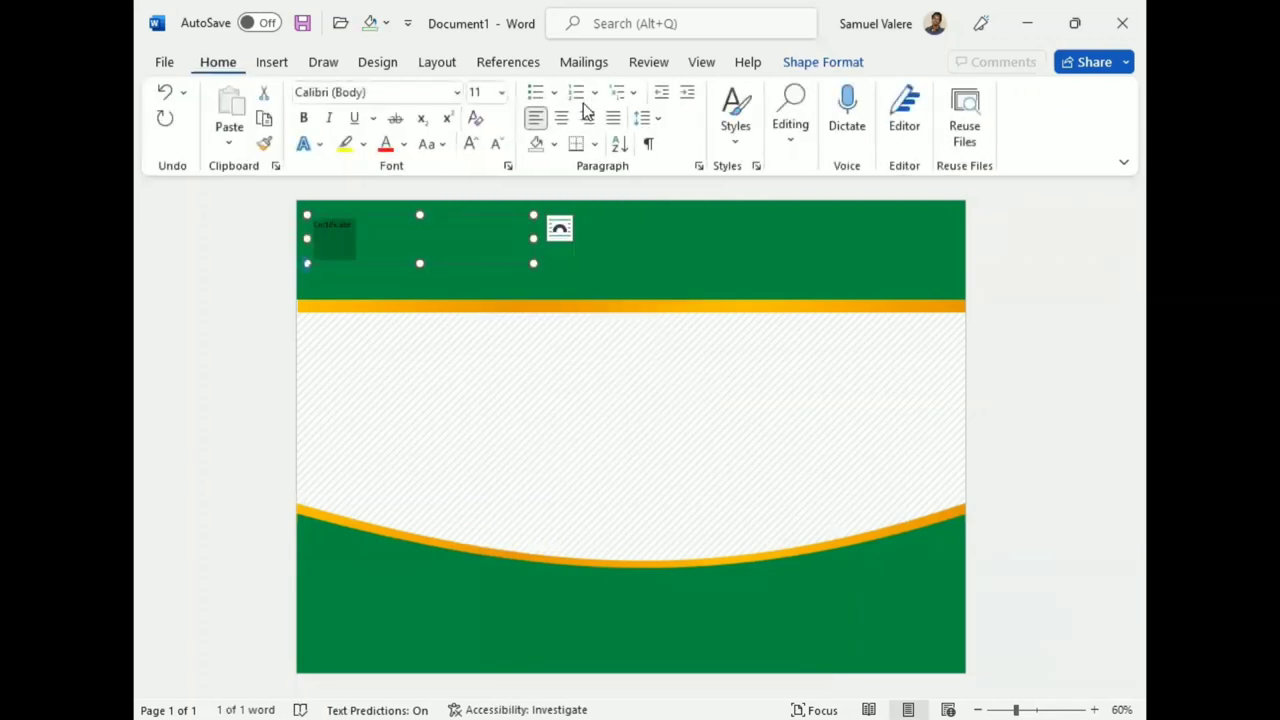
key("ctrl+shift+period")
key("ctrl+shift+period")
key("ctrl+shift+period")
key("ctrl+shift+period")
key("ctrl+shift+period")
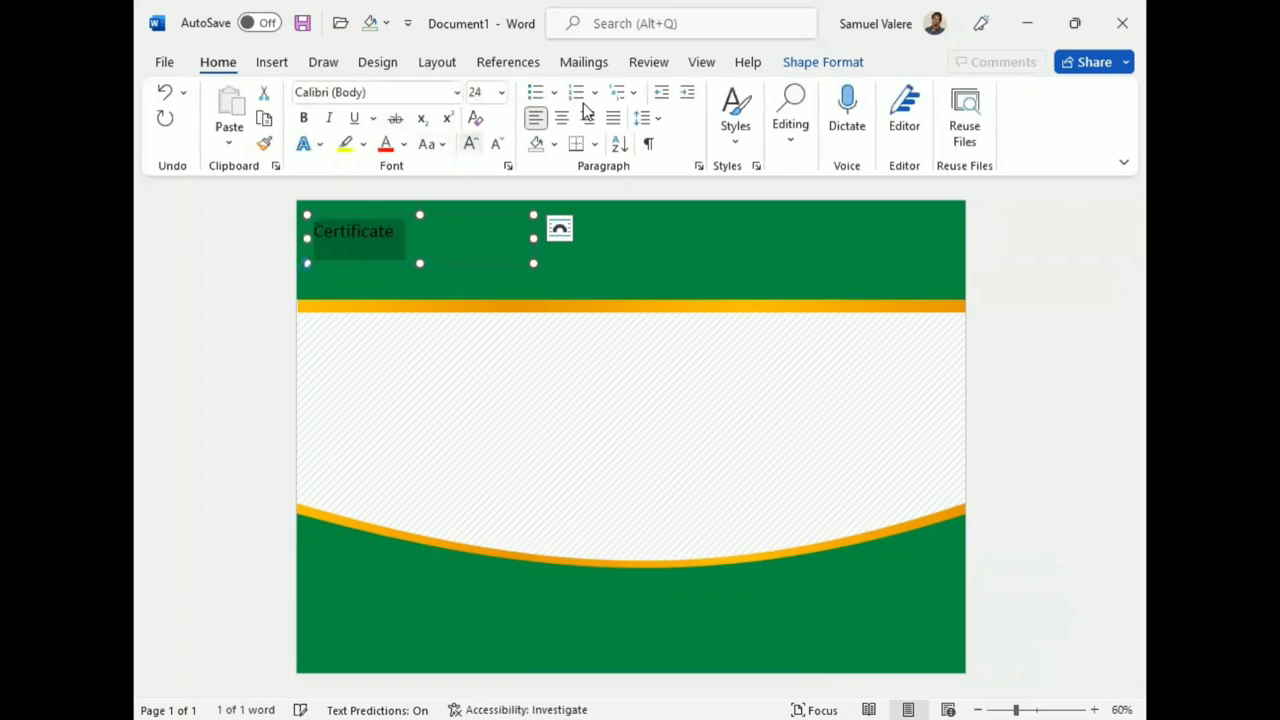
key("ctrl+shift+period")
key("ctrl+shift+period")
key("ctrl+shift+period")
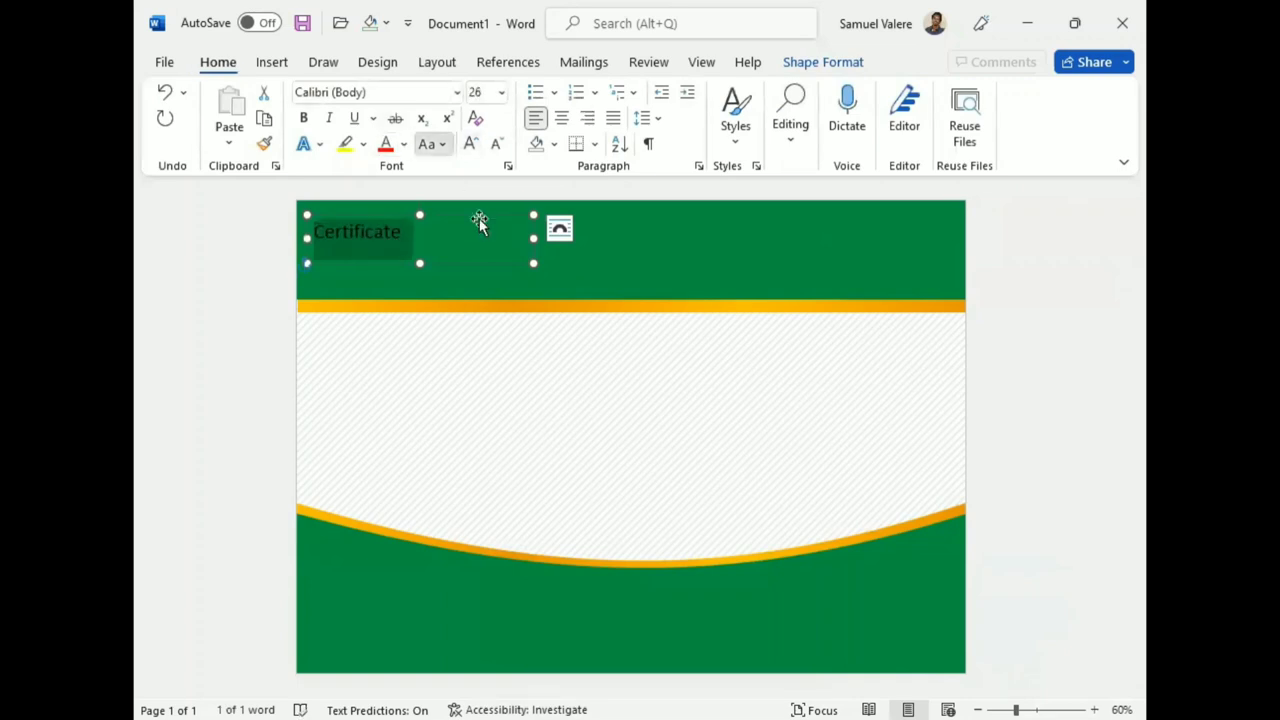
key("shift+F3")
key("ctrl+shift+period")
key("ctrl+shift+period")
key("ctrl+shift+period")
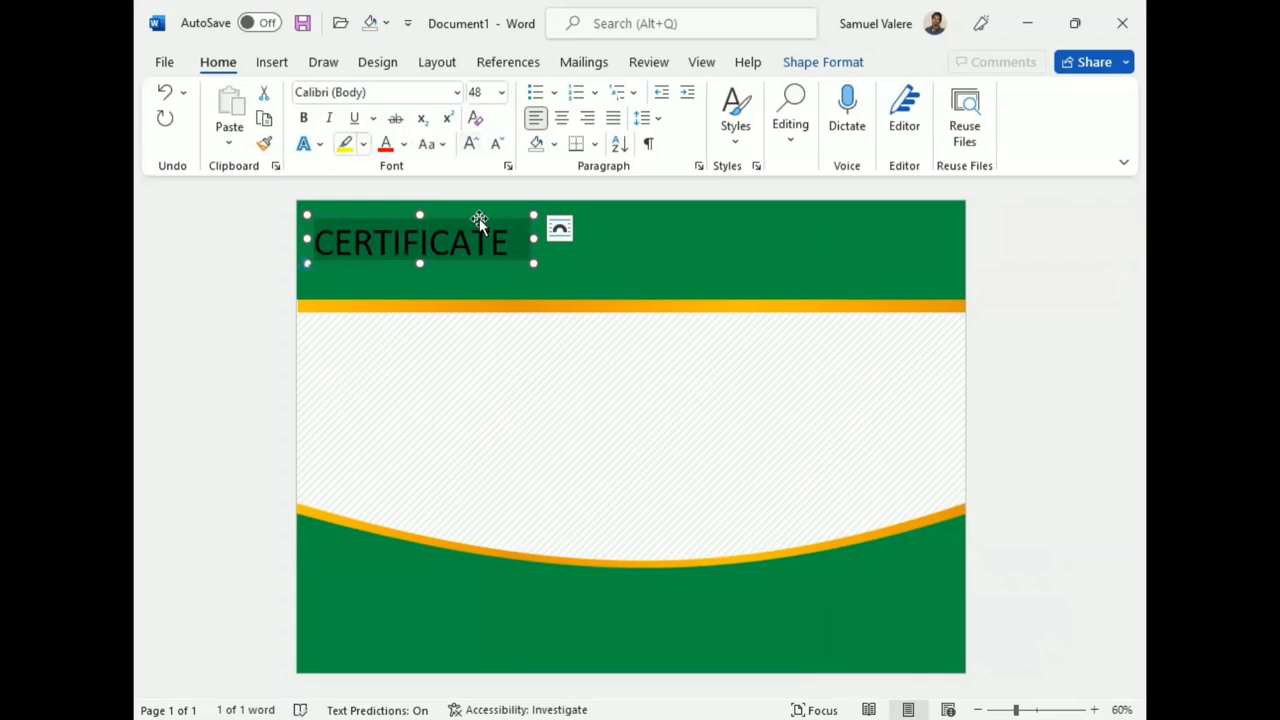
left_click(561, 118)
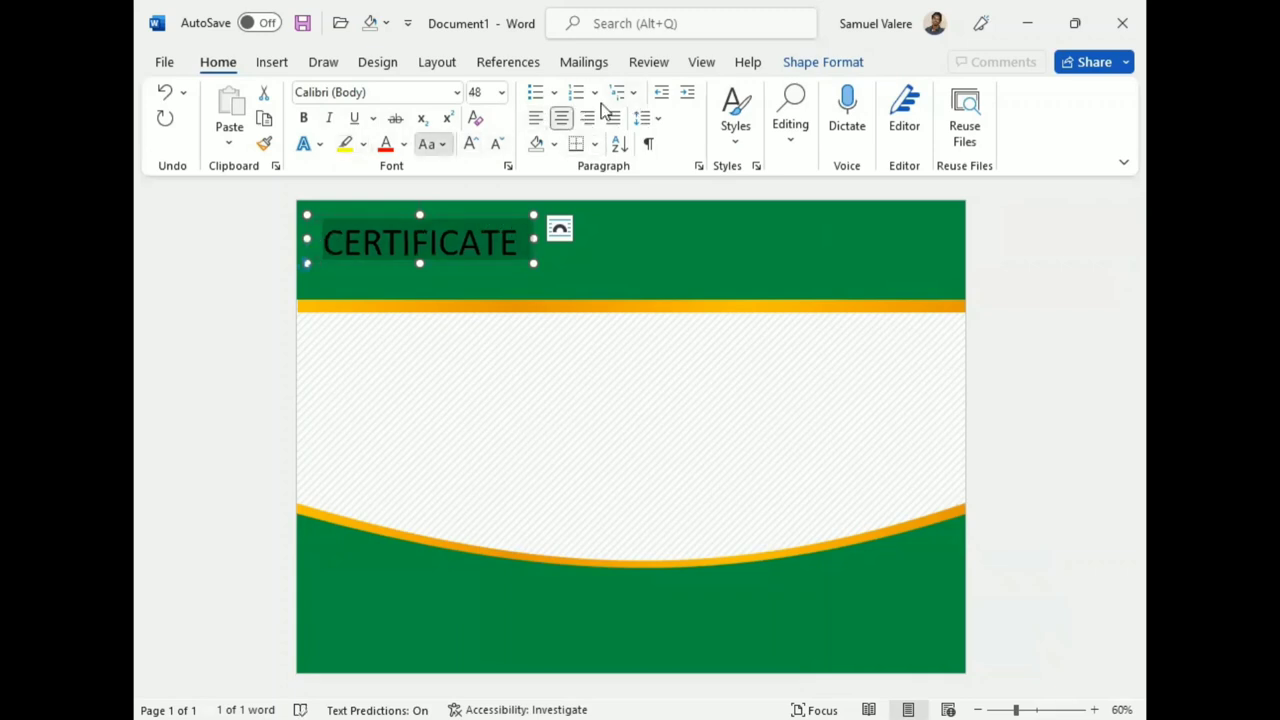
left_click(442, 143)
left_click(472, 143)
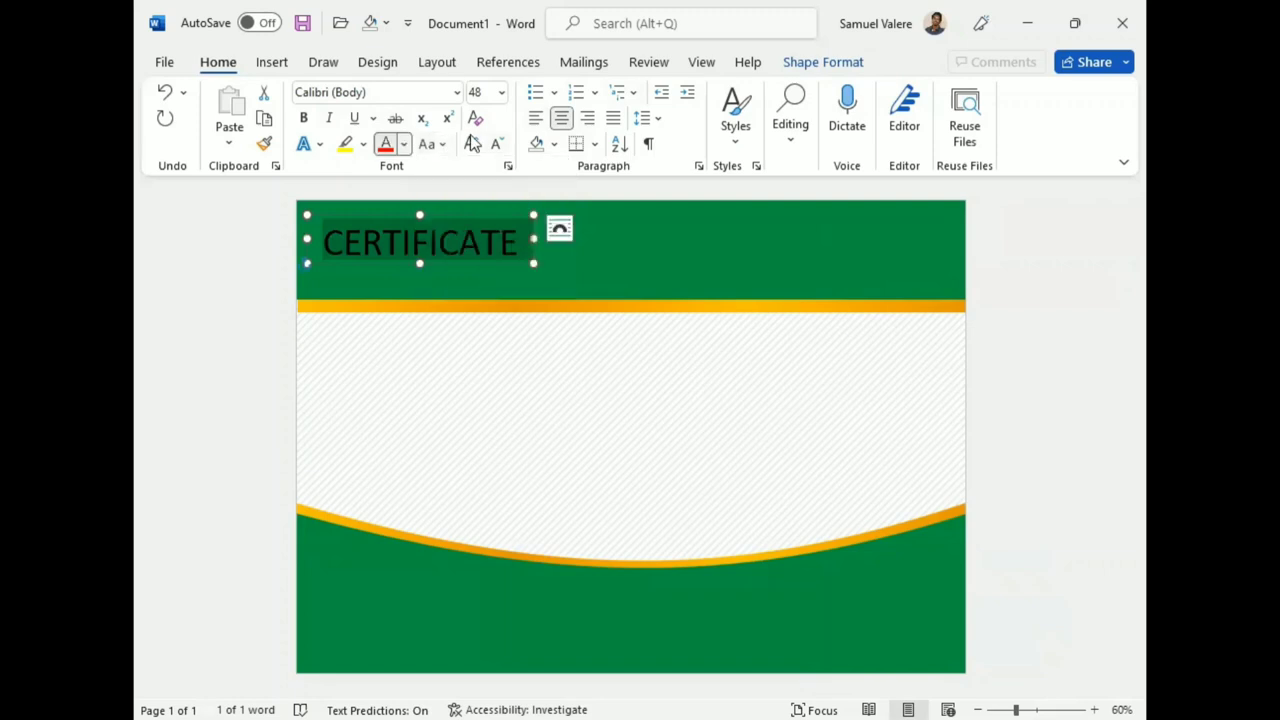
- Make the CERTIFICATE title white and bold
left_click(403, 143)
left_click(387, 248)
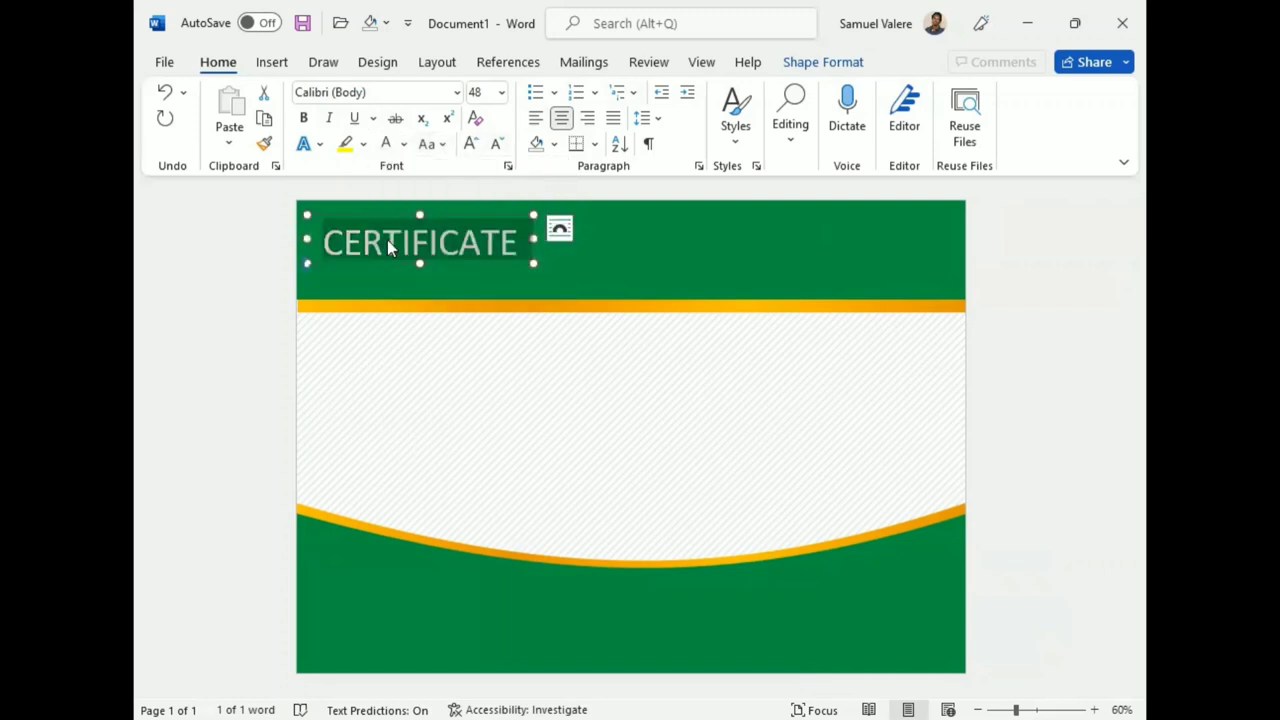
left_click(388, 248)
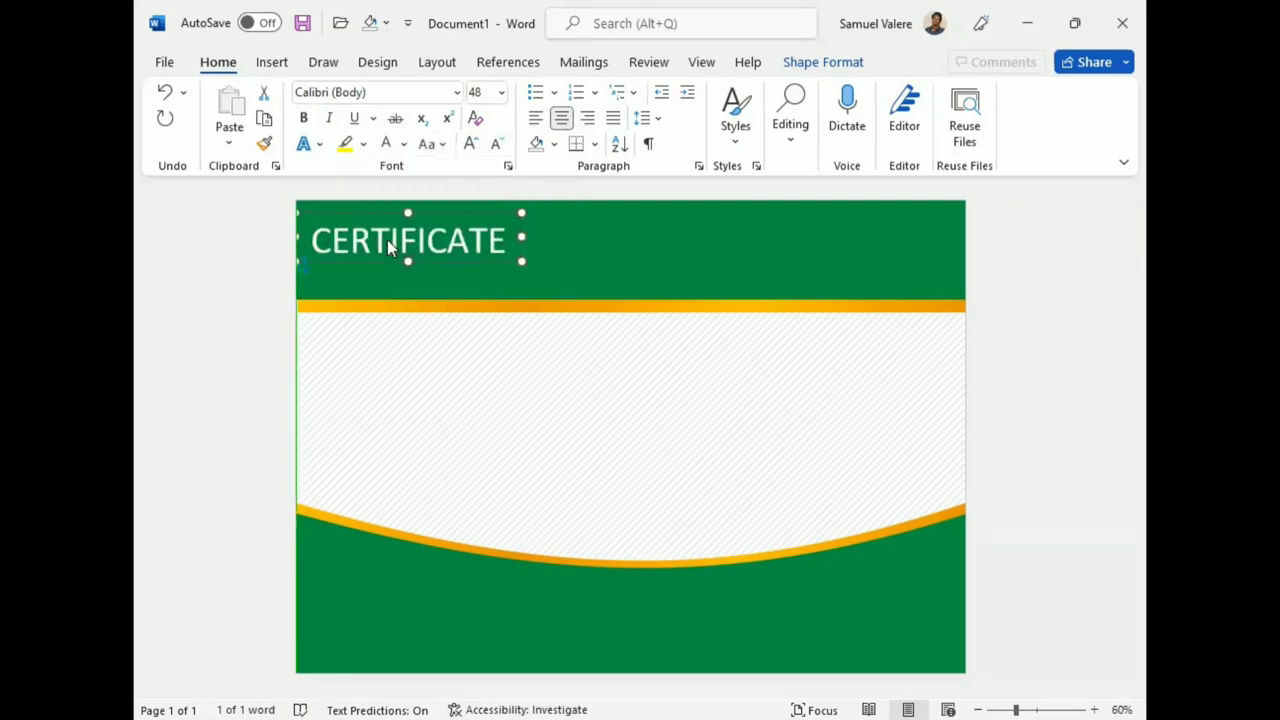
double_click(387, 248)
key("ctrl+b")
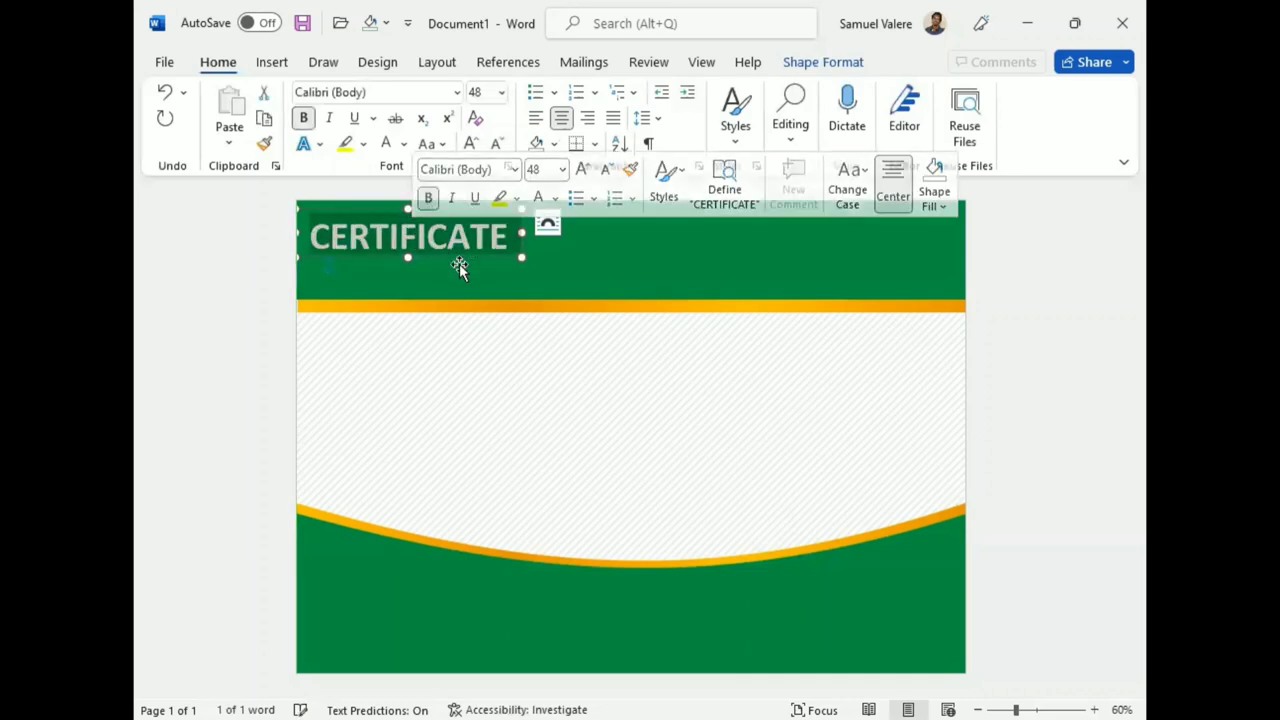
left_click(525, 283)
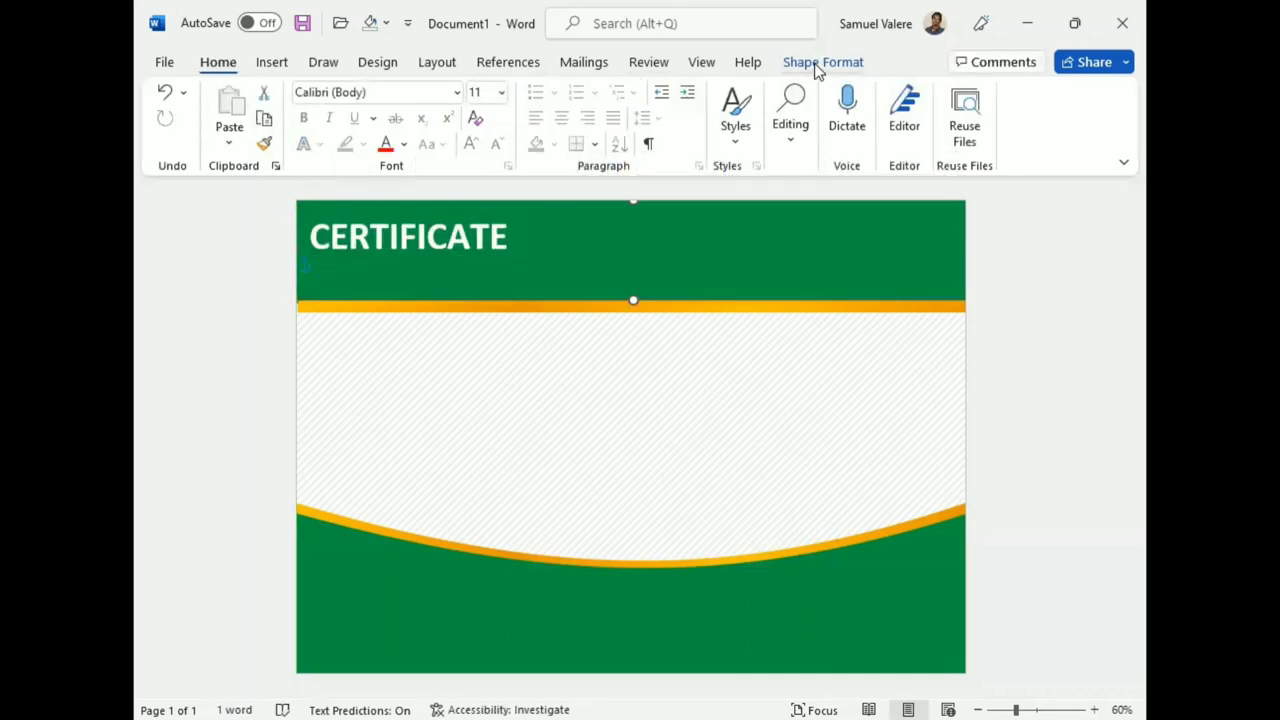
left_click(820, 62)
- Draw a text box below CERTIFICATE reading 'Of Appreciation', centred in the box
left_click(208, 118)
left_click_drag(334, 262, 519, 290)
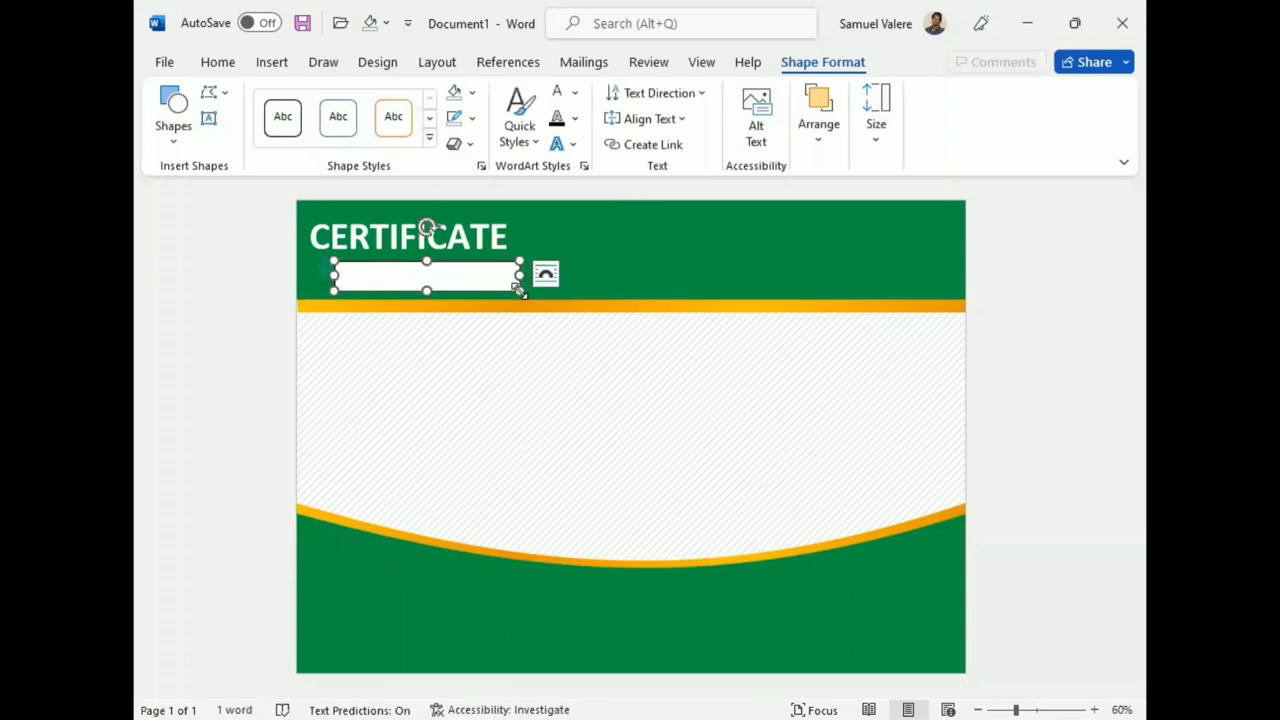
type("Appreciation")
double_click(373, 276)
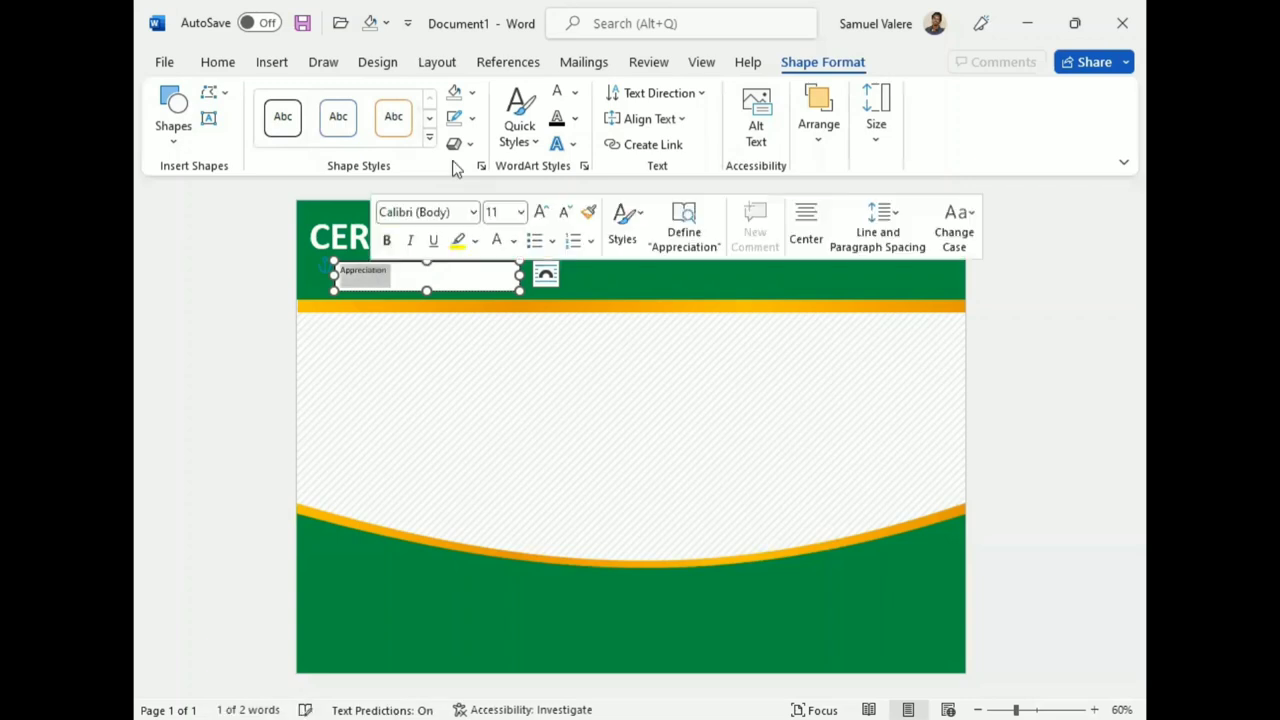
left_click(217, 62)
left_click(561, 118)
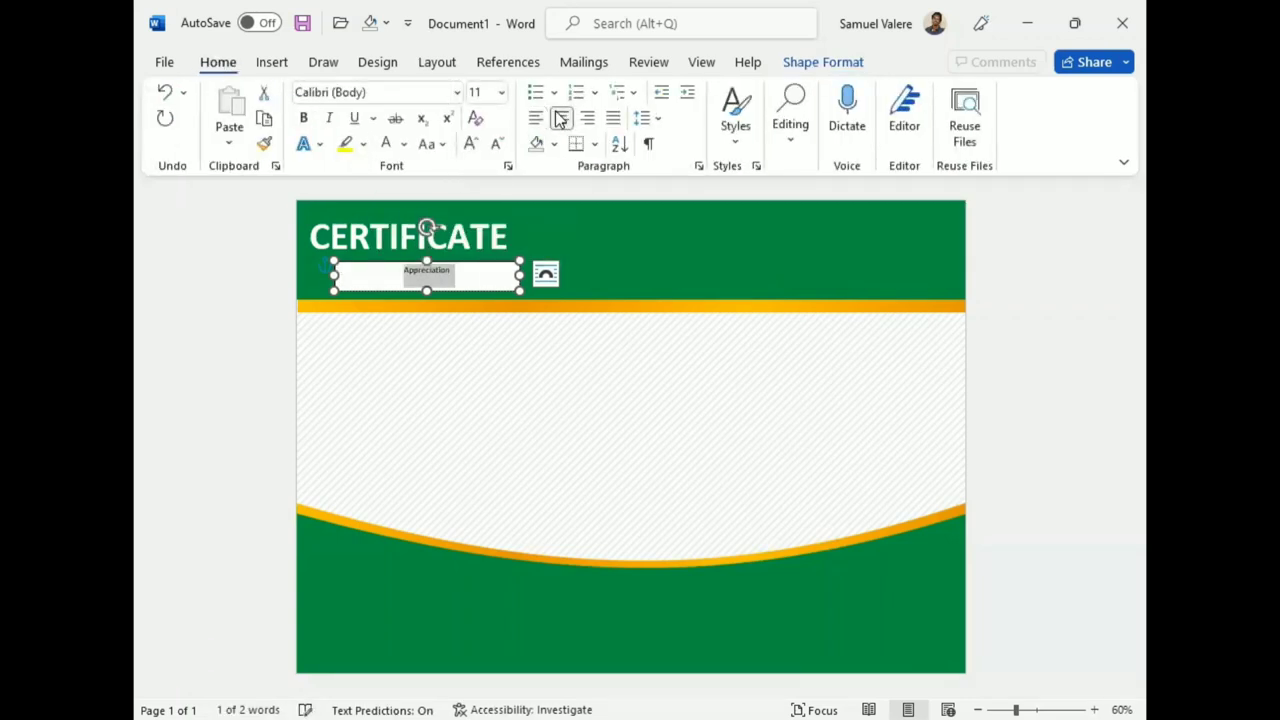
left_click(403, 270)
type("Of")
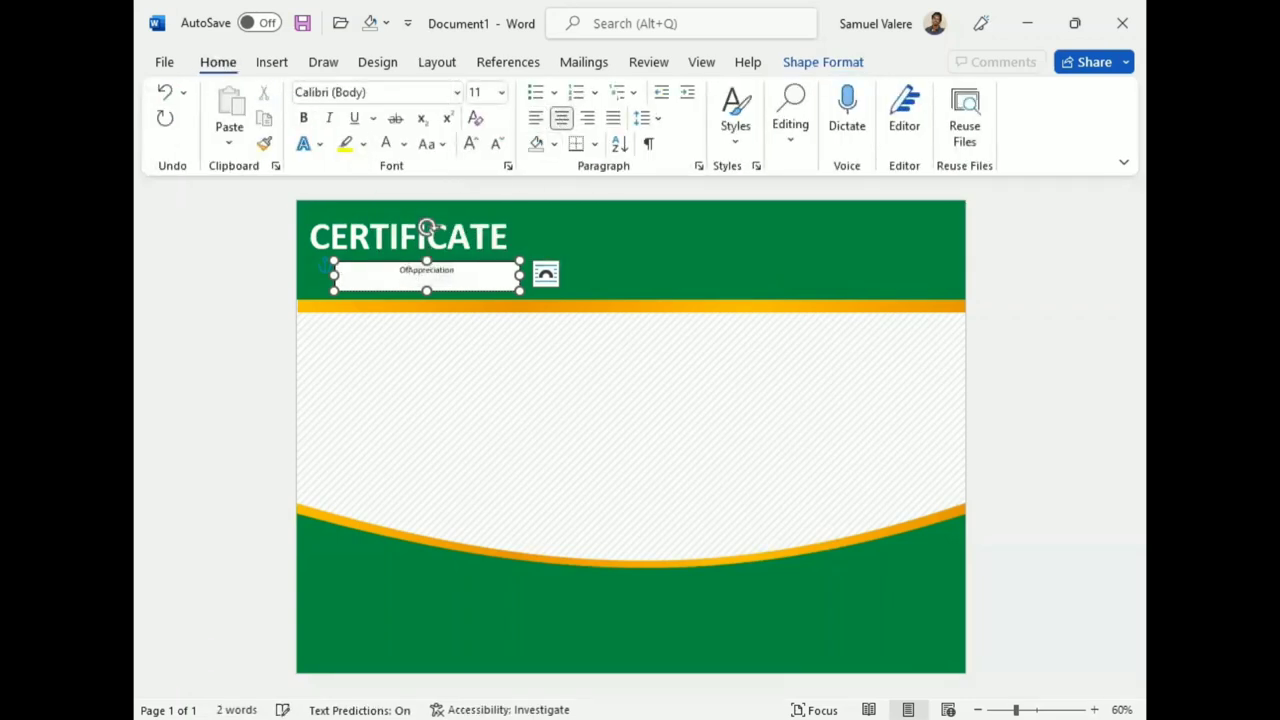
- Change the subtitle to UPPERCASE and grow its font to 14 pt
double_click(437, 271)
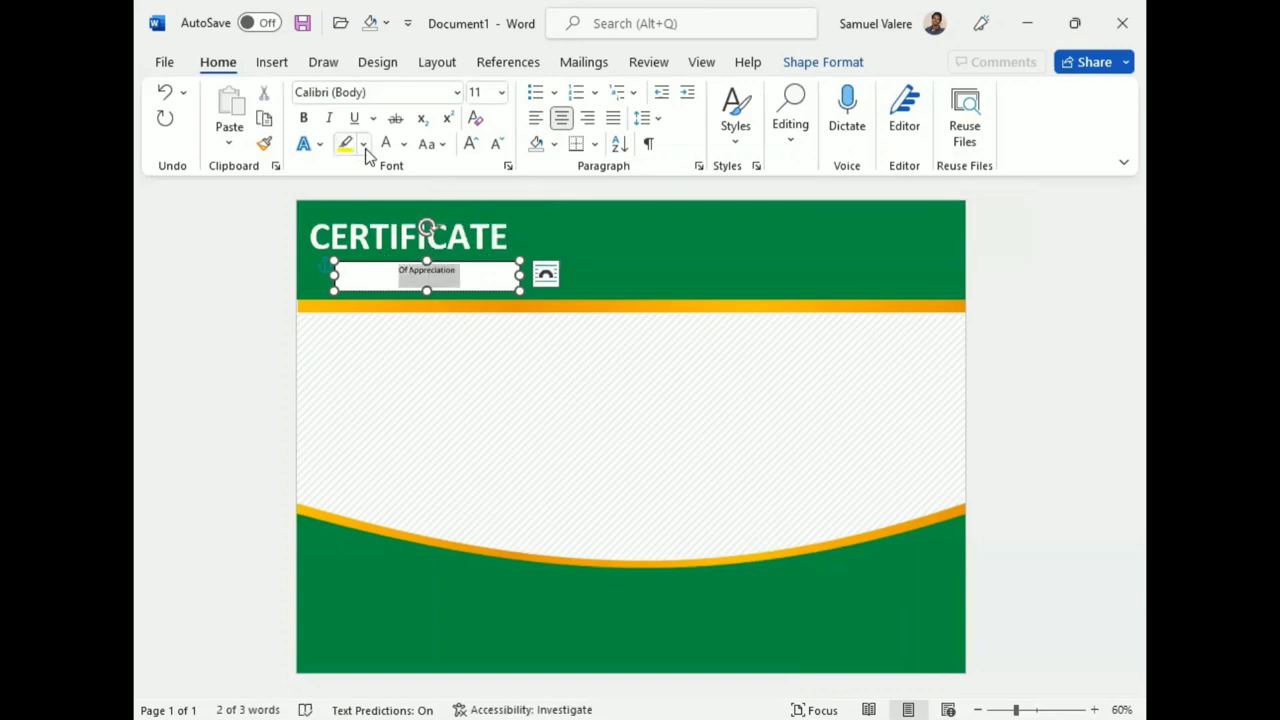
left_click(433, 144)
left_click(484, 228)
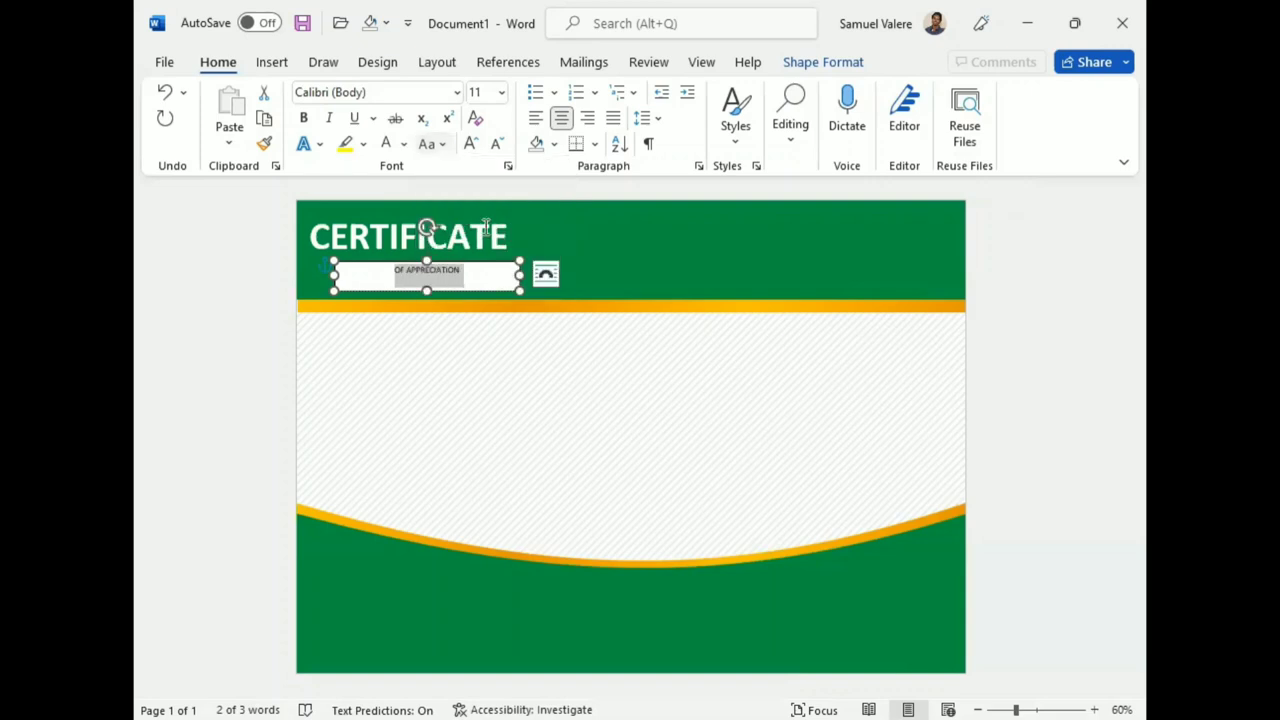
left_click(470, 143)
left_click(470, 143)
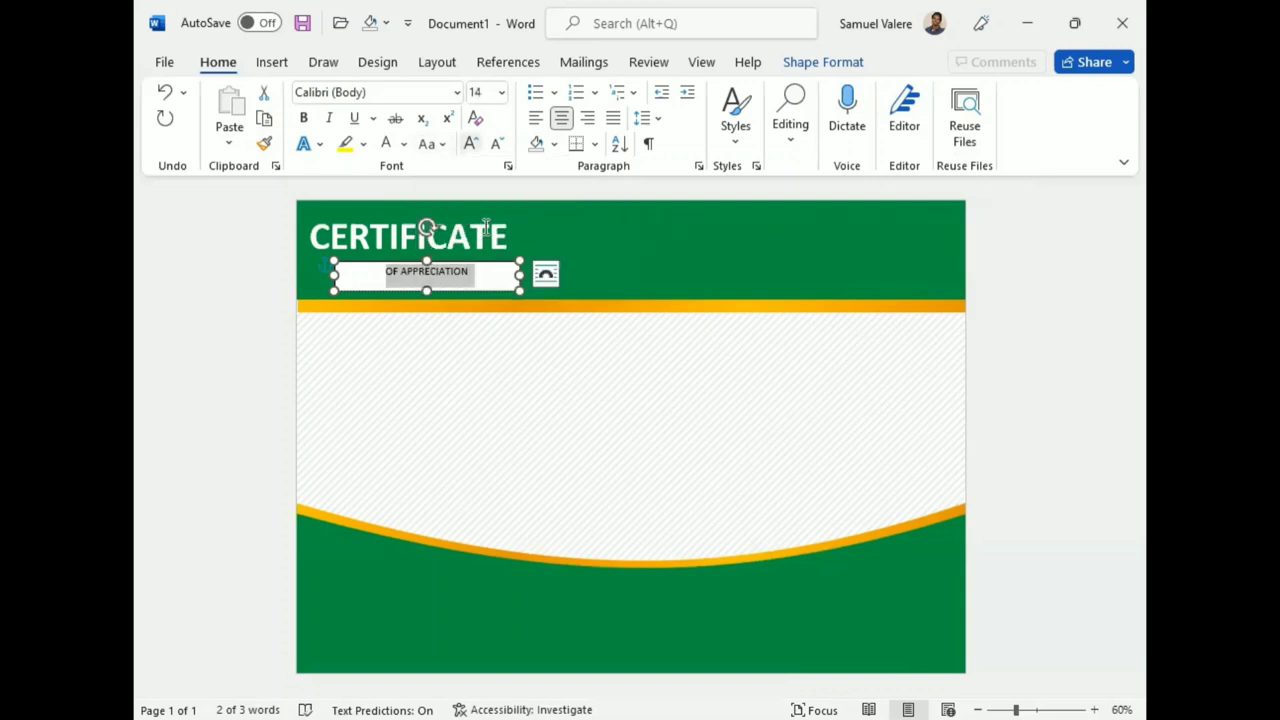
- Remove the subtitle box's fill and outline and make its text white
left_click(822, 62)
left_click(472, 92)
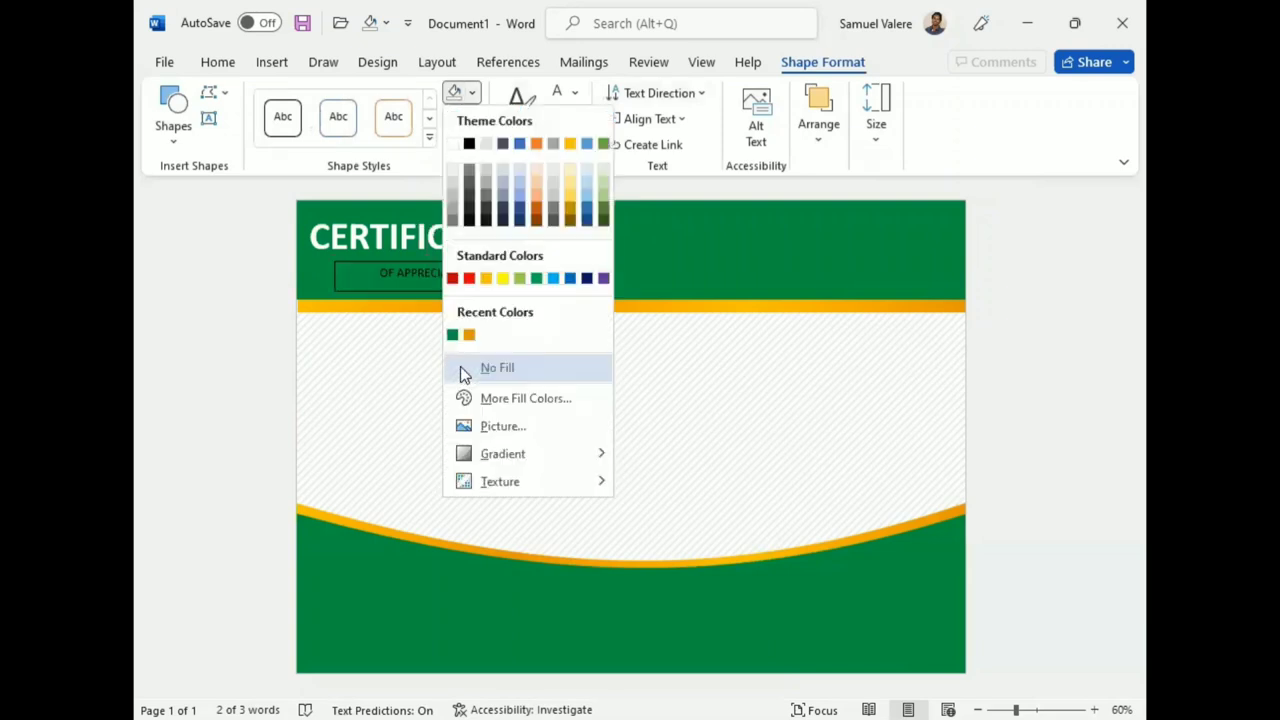
left_click(472, 118)
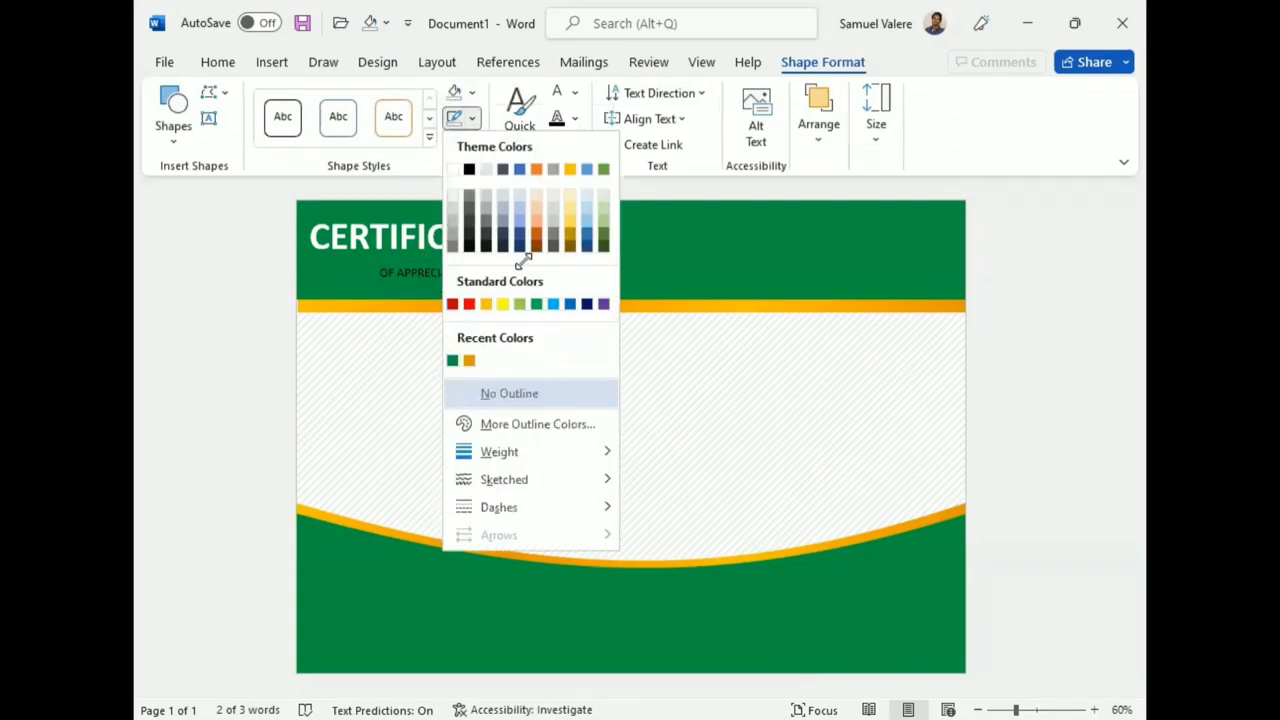
key("Escape")
left_click(574, 92)
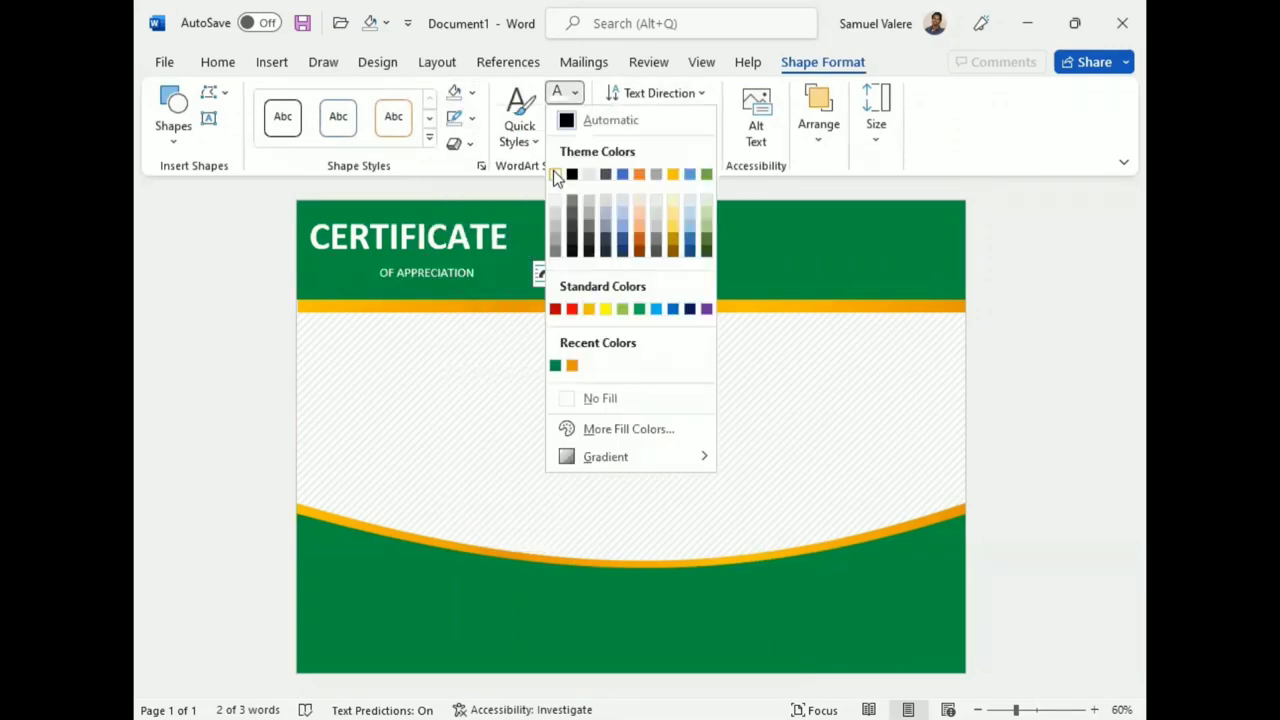
left_click(402, 296)
- Narrow and shorten the subtitle box and move it under CERTIFICATE's left edge
left_click_drag(402, 296, 402, 298)
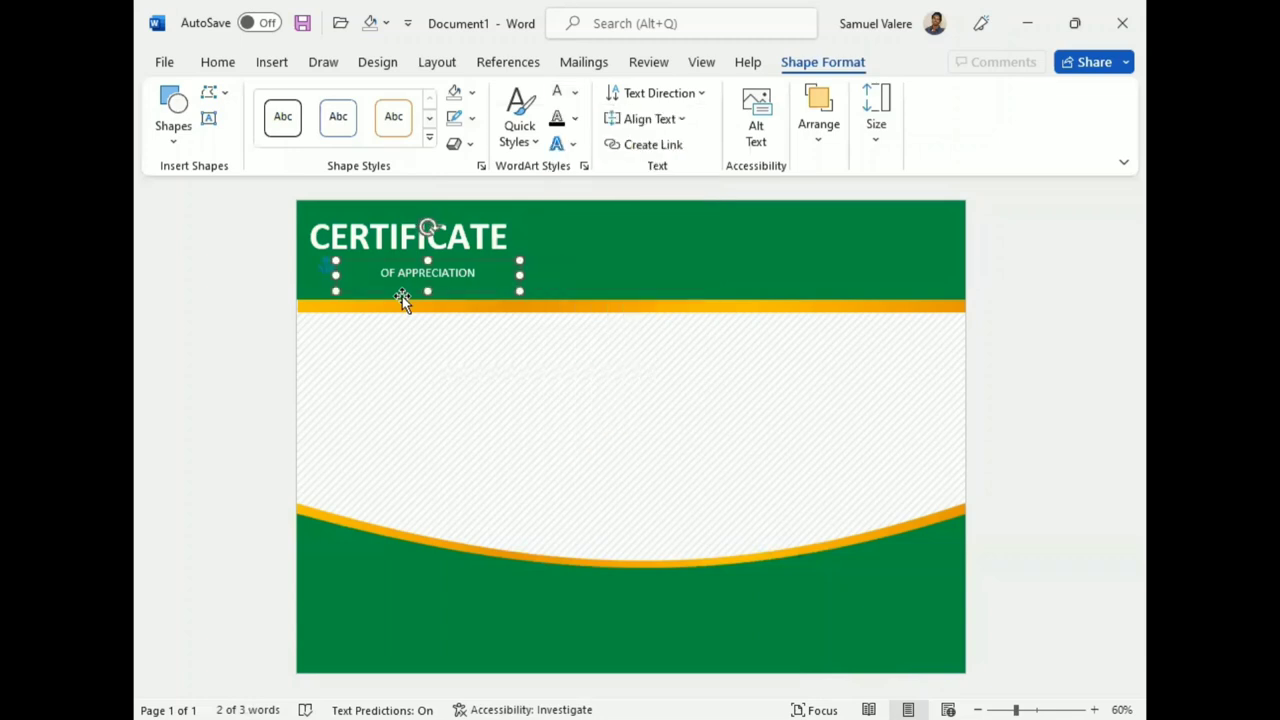
key("shift+Left")
key("shift+Left")
key("shift+Left")
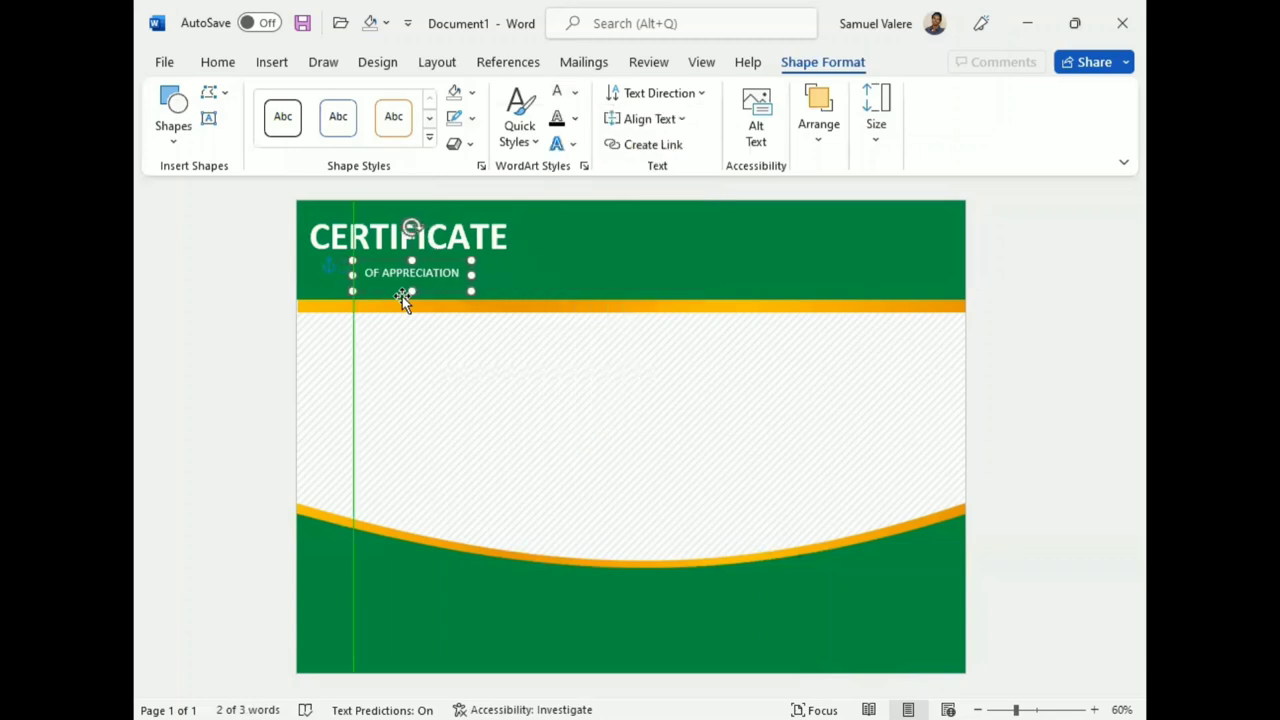
key("shift+Left")
key("shift+Left")
key("shift+Left")
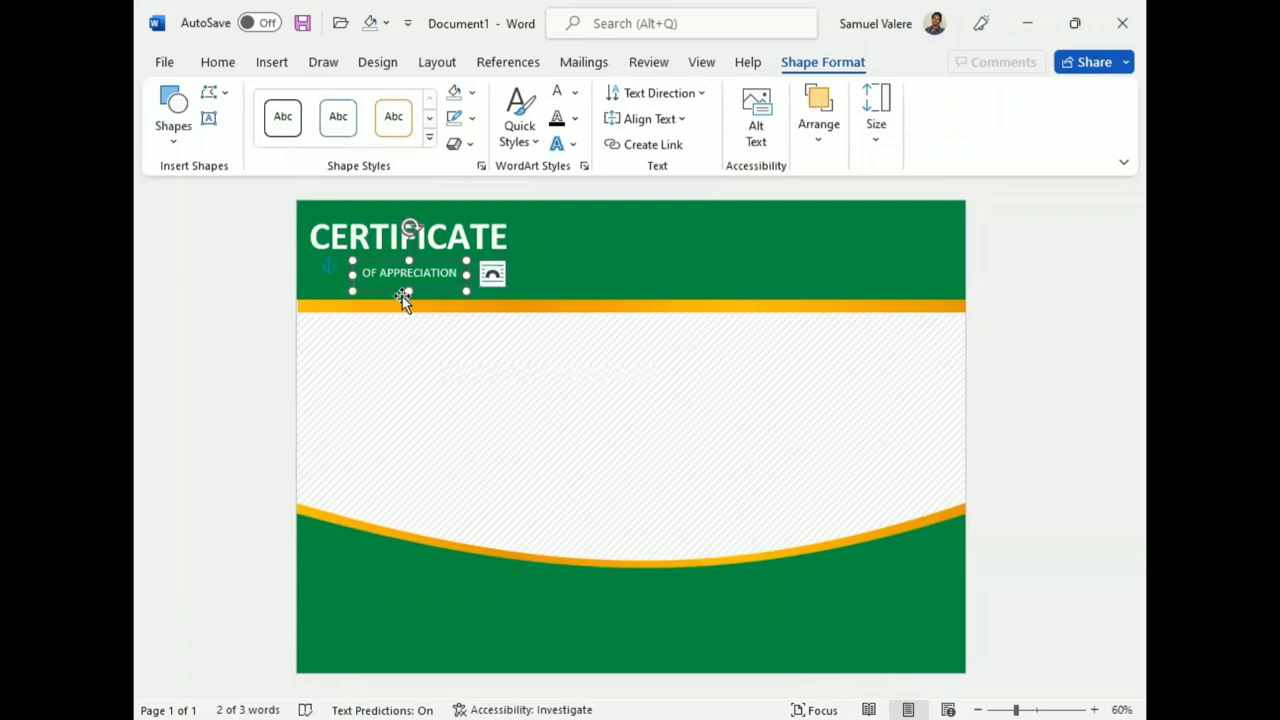
key("shift+Up")
key("Up")
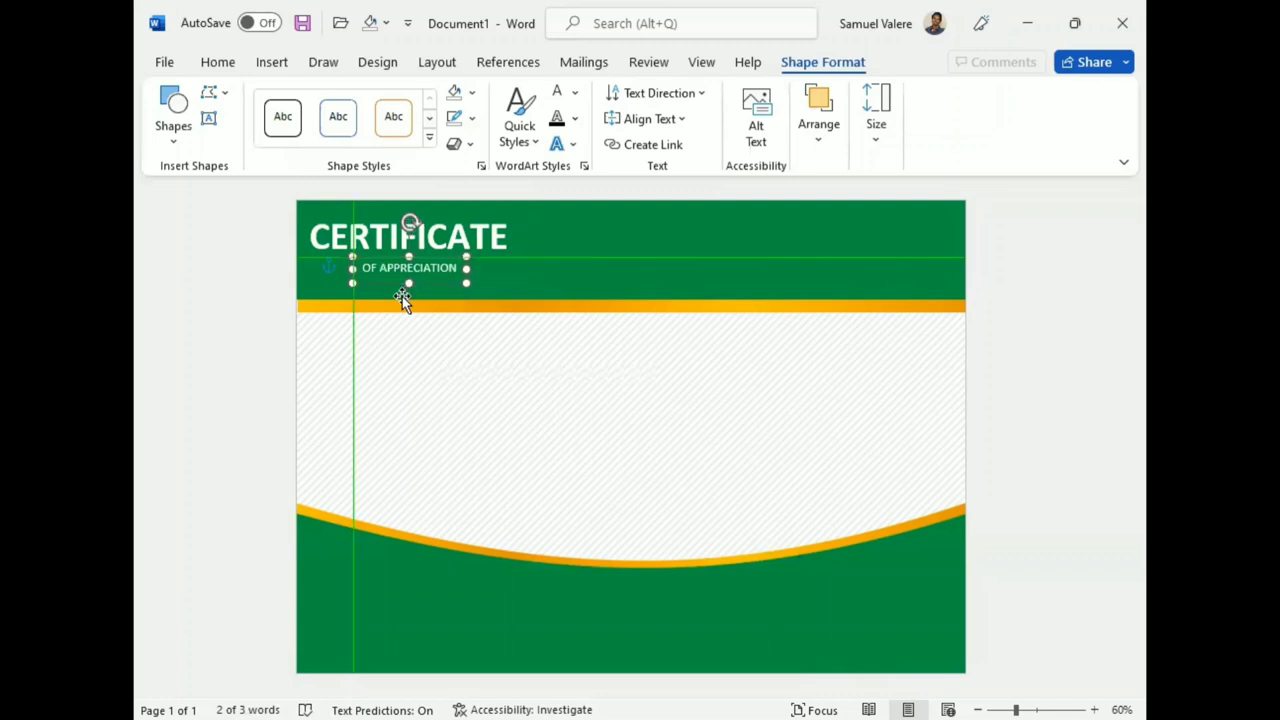
key("Left")
key("Left")
key("Left")
key("Left")
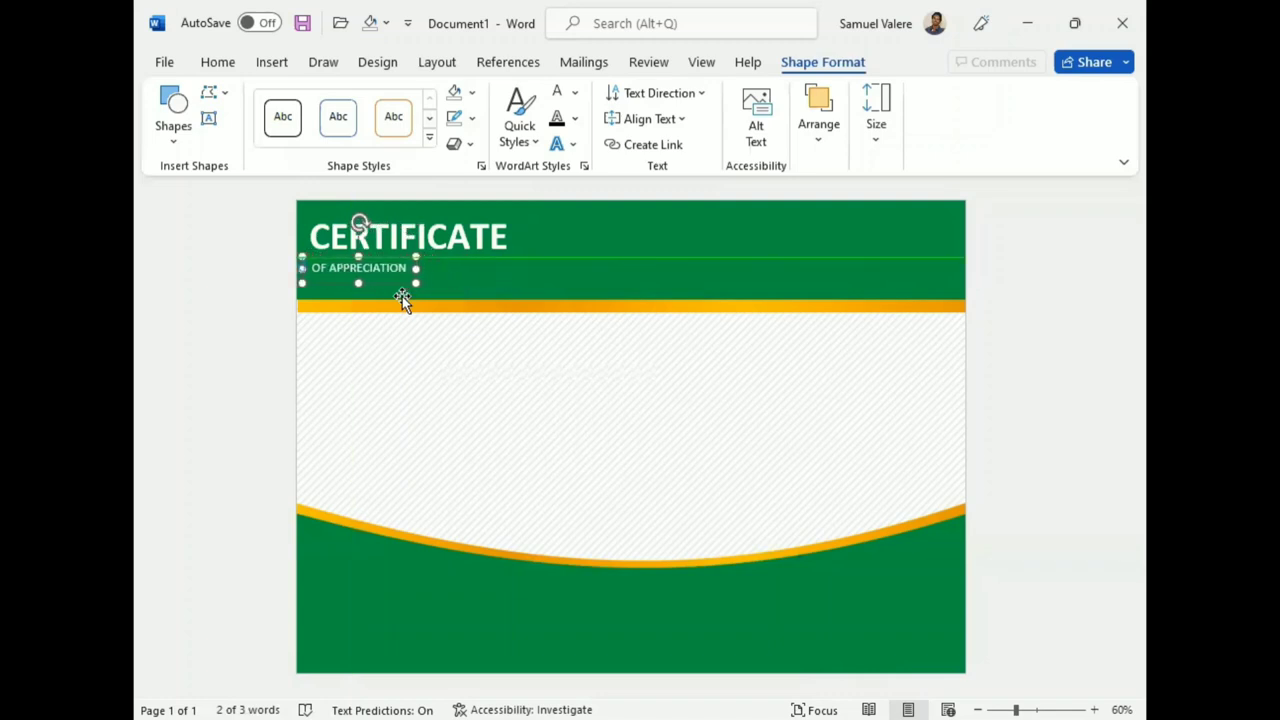
key("Right")
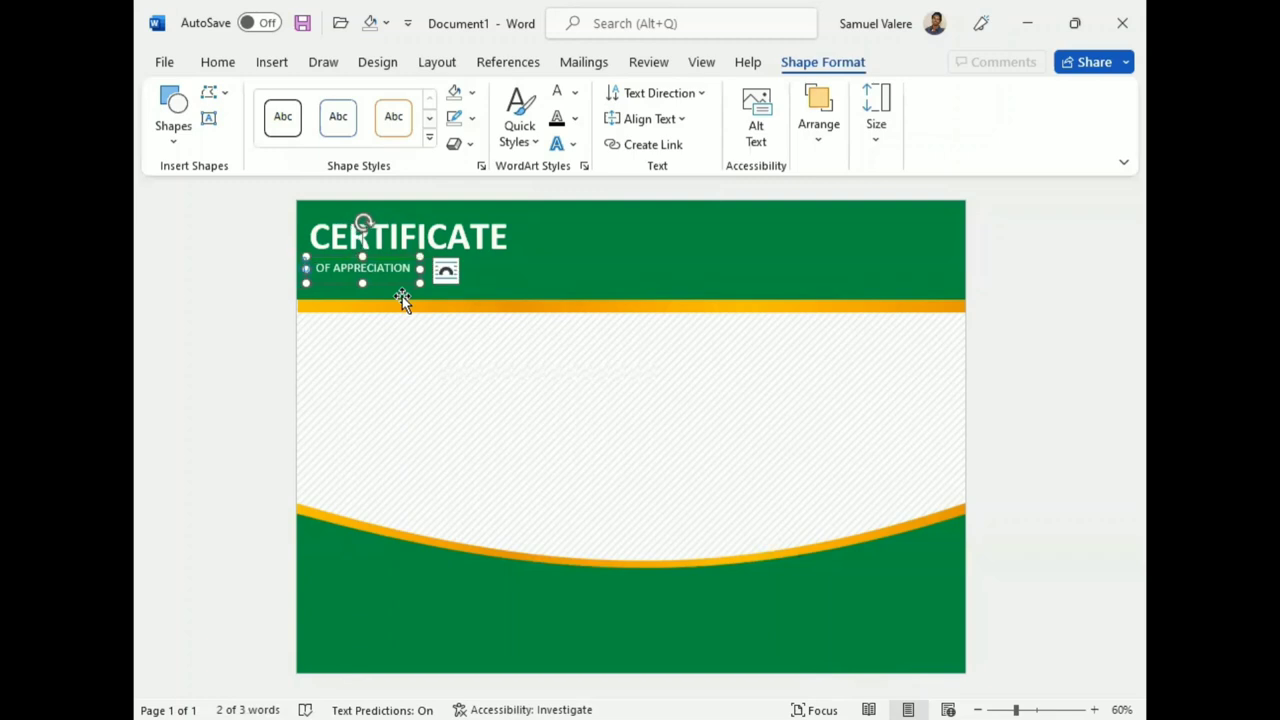
- Grow the subtitle to 18 pt and nudge it up and left to align under CERTIFICATE
right_click(402, 296)
left_click(542, 210)
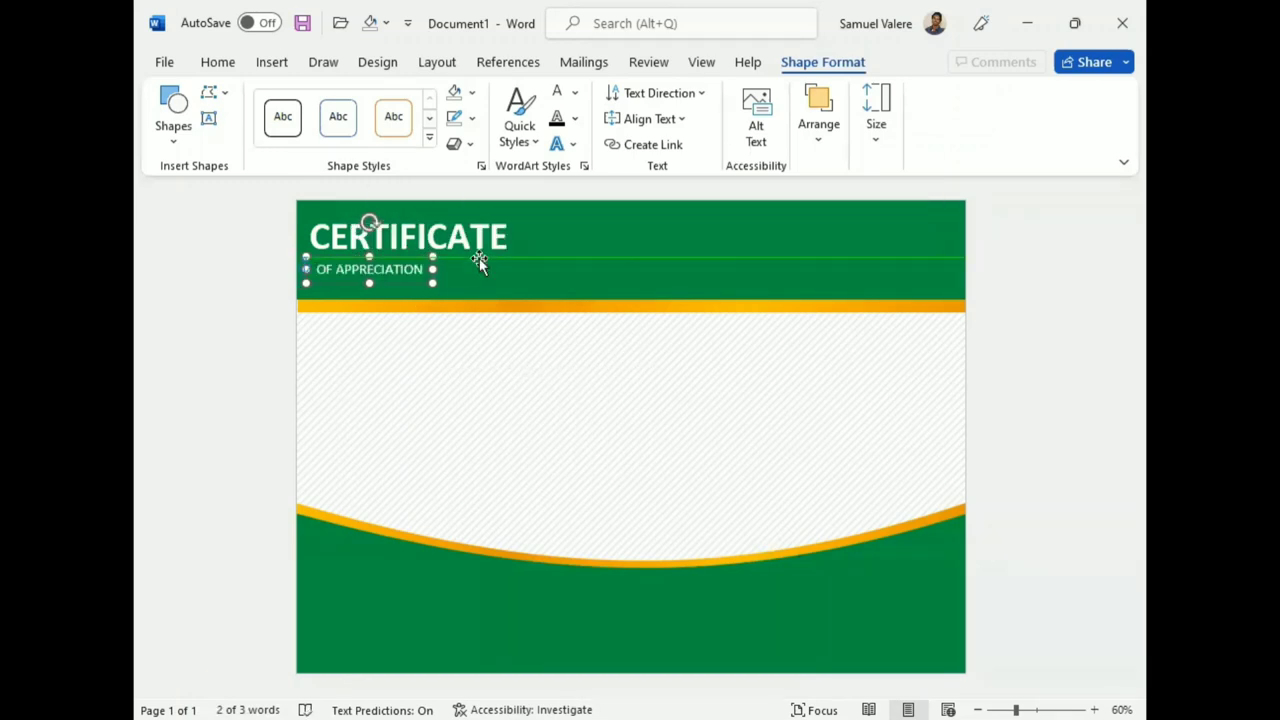
key("Up")
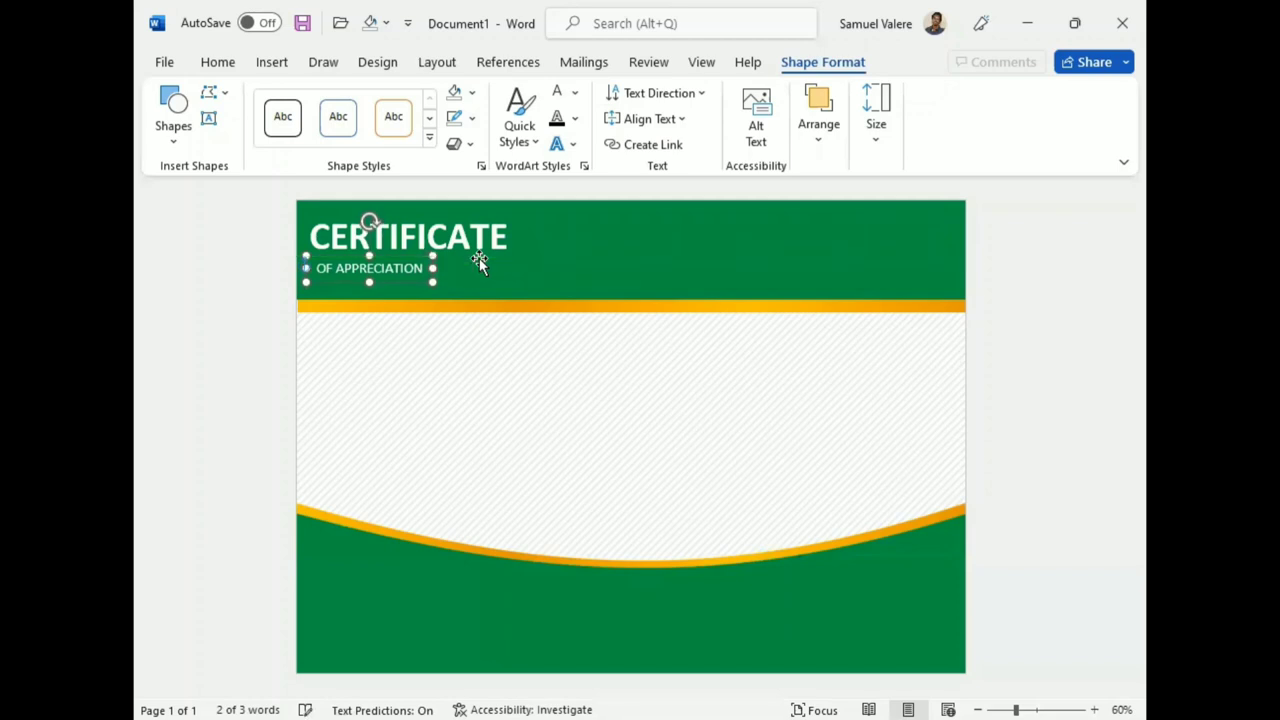
key("Up")
key("Left")
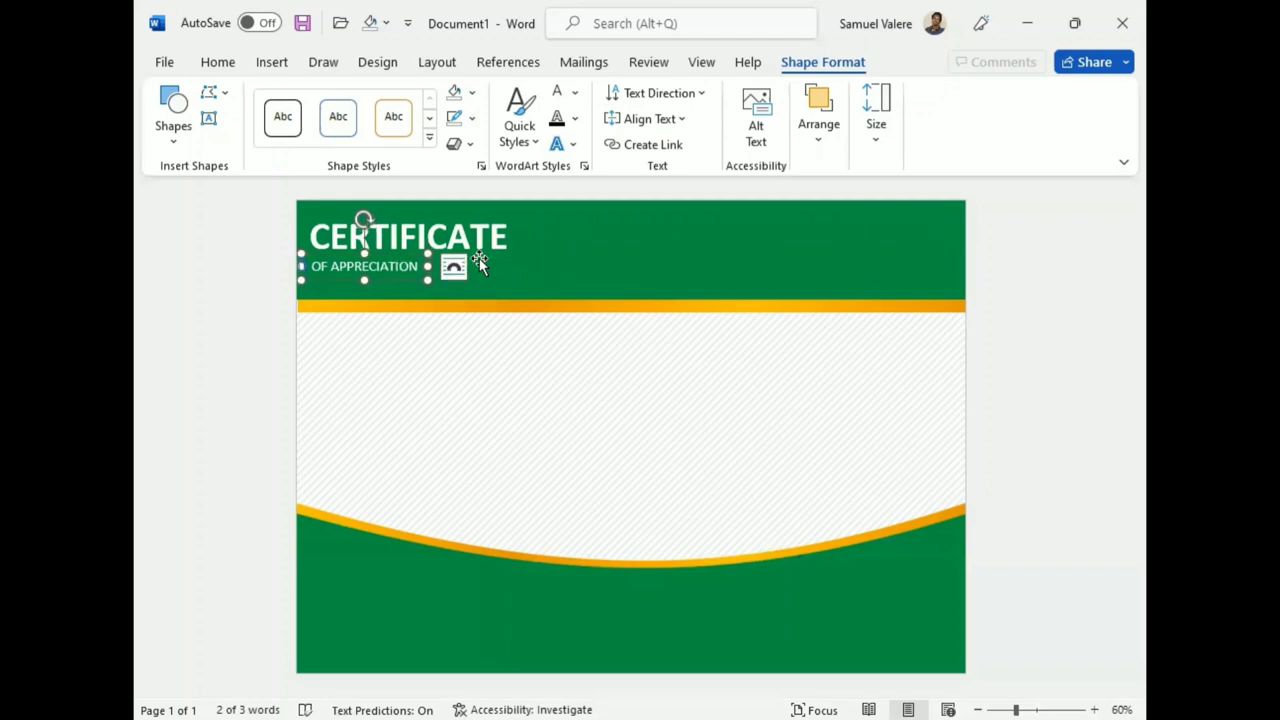
key("Up")
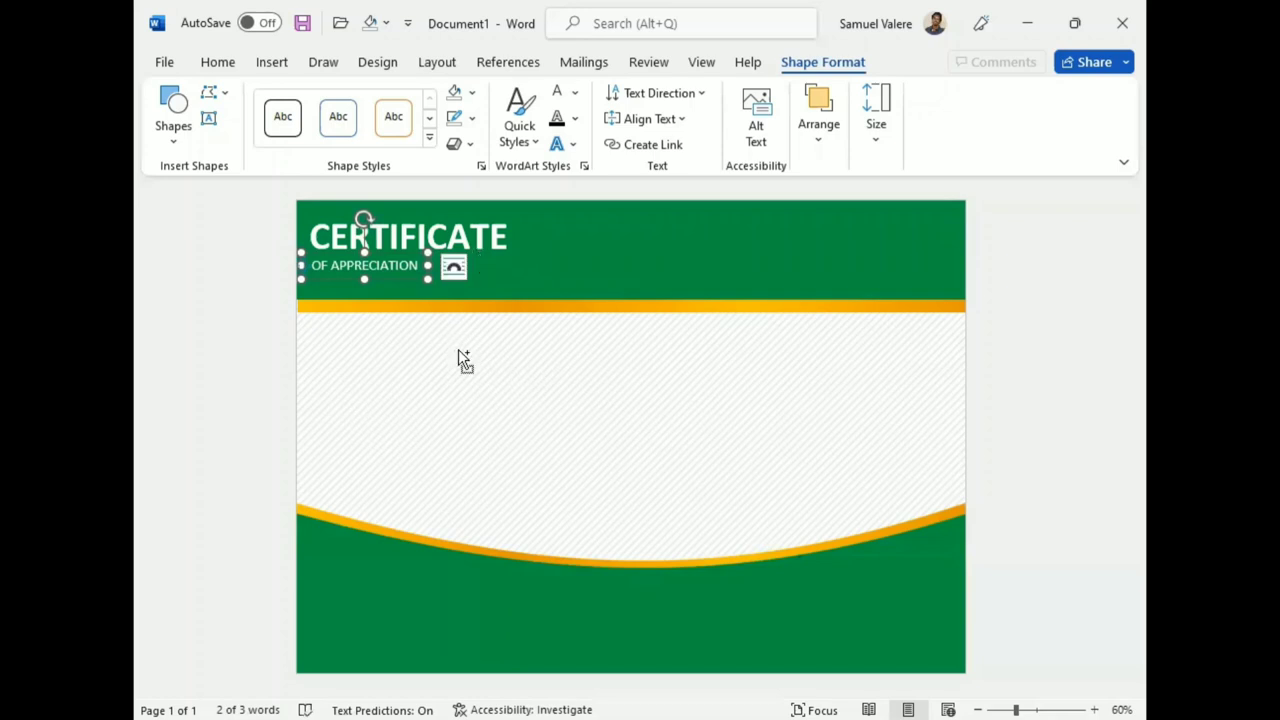
- Copy the subtitle box below the gold band, make its text dark, and start typing 'This Certificate Is Pre…'
left_click_drag(392, 284, 408, 342, "ctrl")
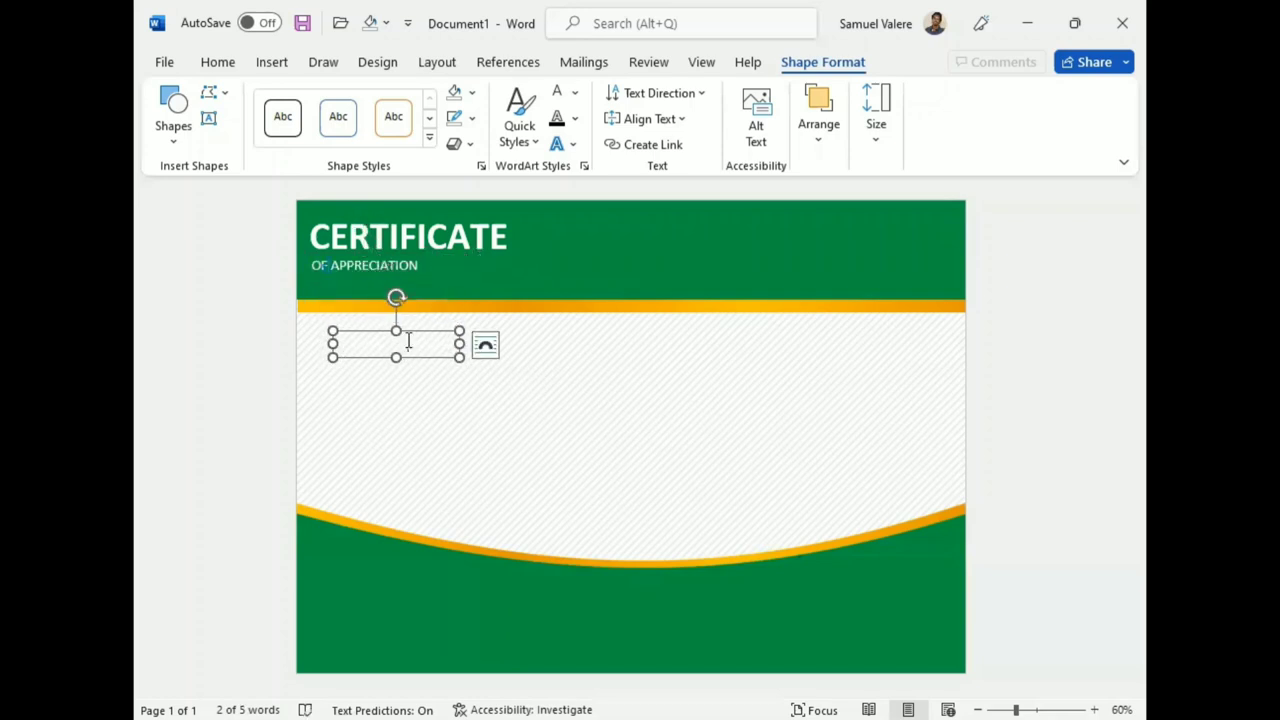
triple_click(408, 342)
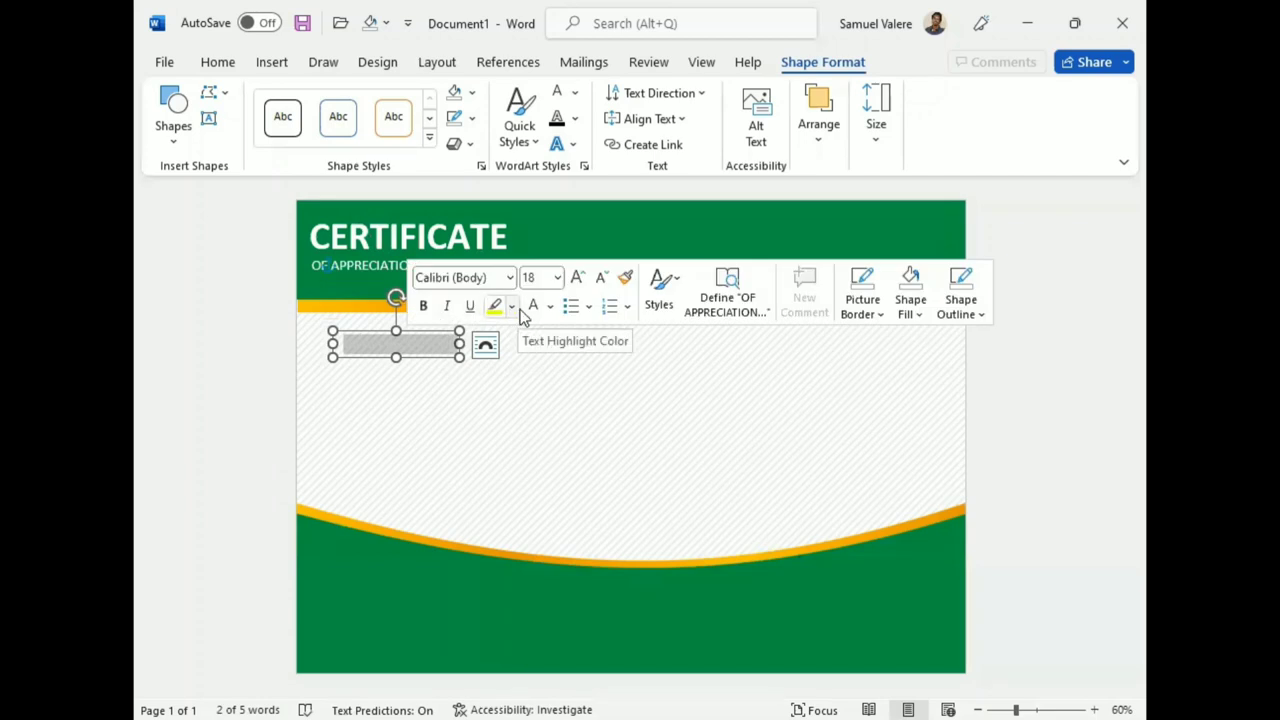
left_click(551, 307)
left_click(545, 334)
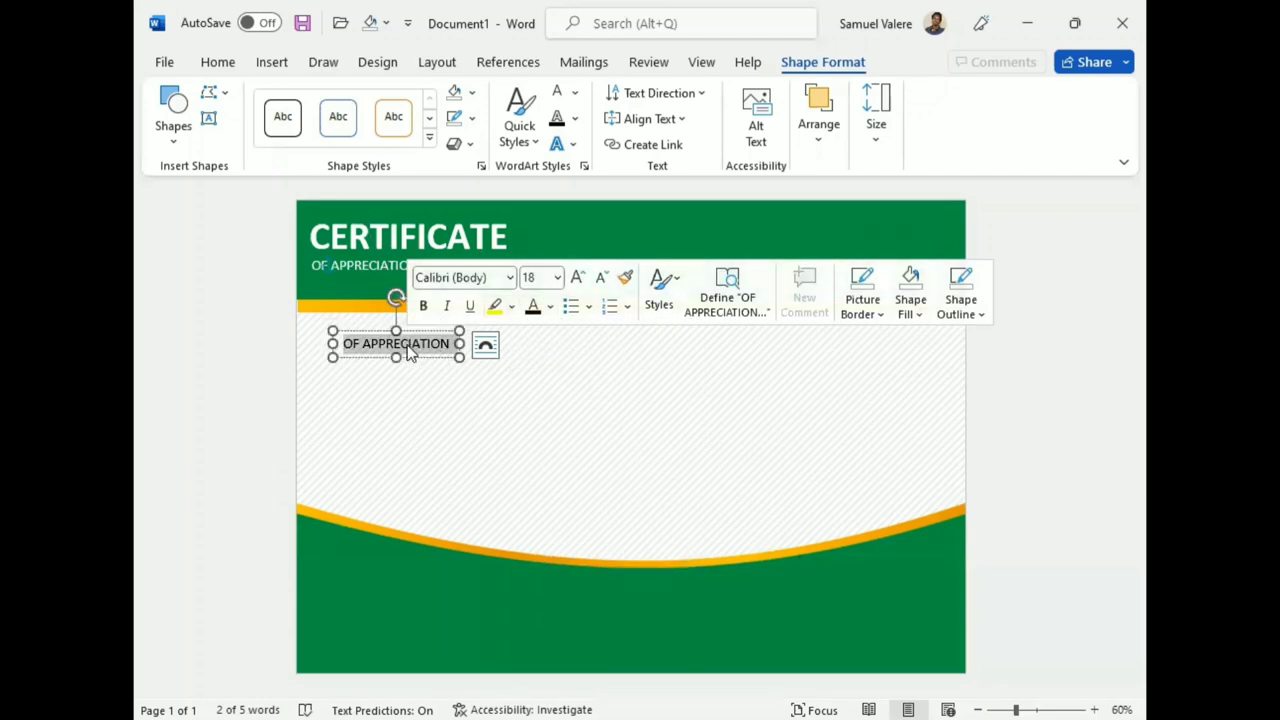
type("This C")
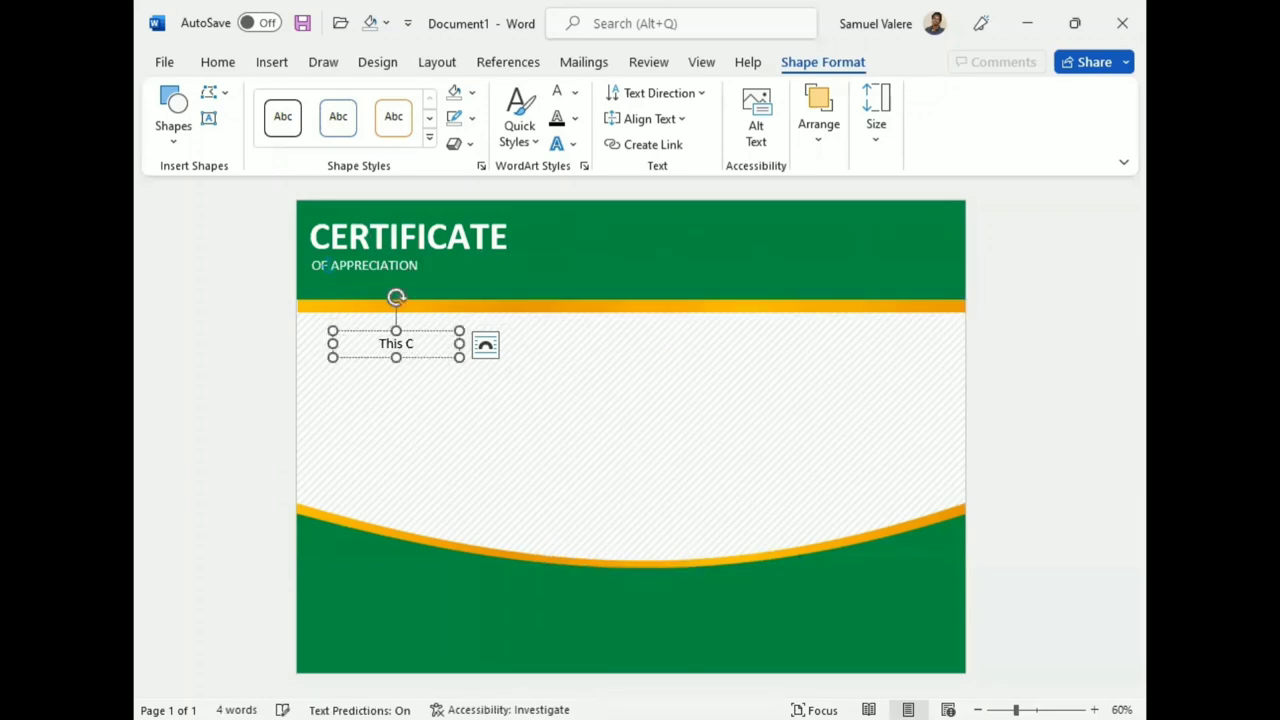
type("ertificate Is")
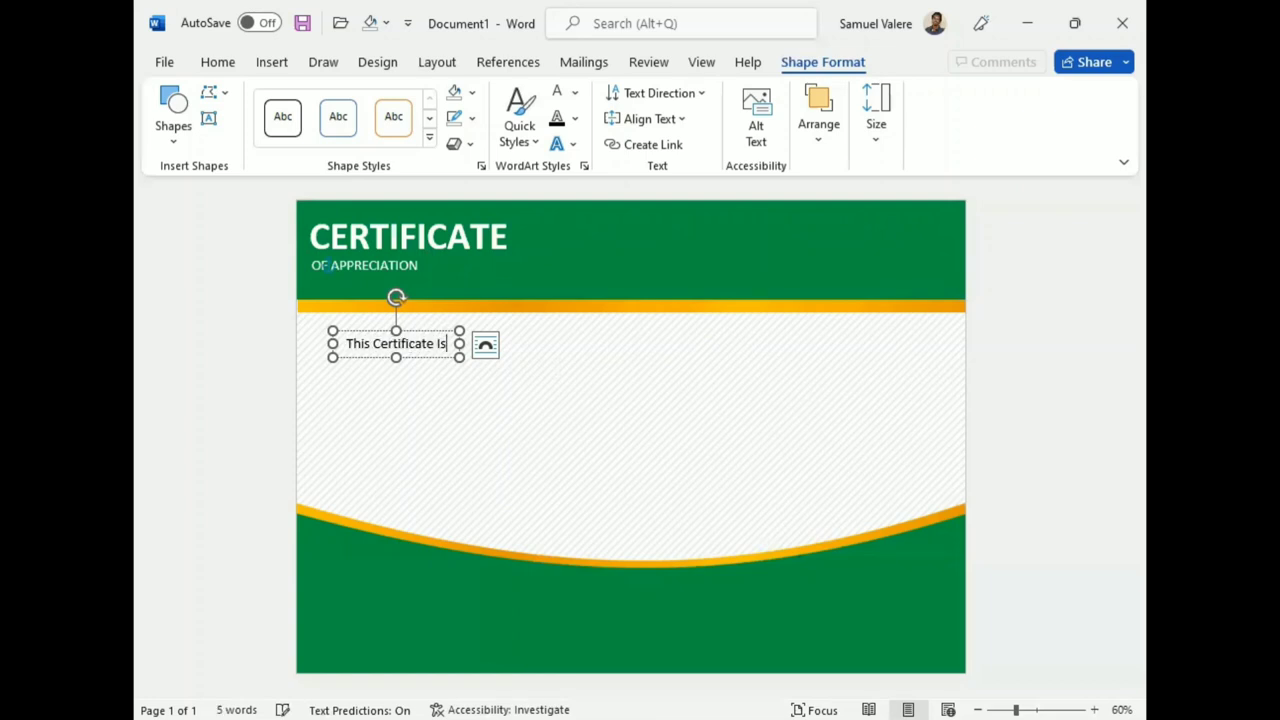
type(" Proudly P")
type("re")
- Set the presentation sentence to 20 pt UPPERCASE and widen its box to fit
left_click_drag(459, 344, 550, 347)
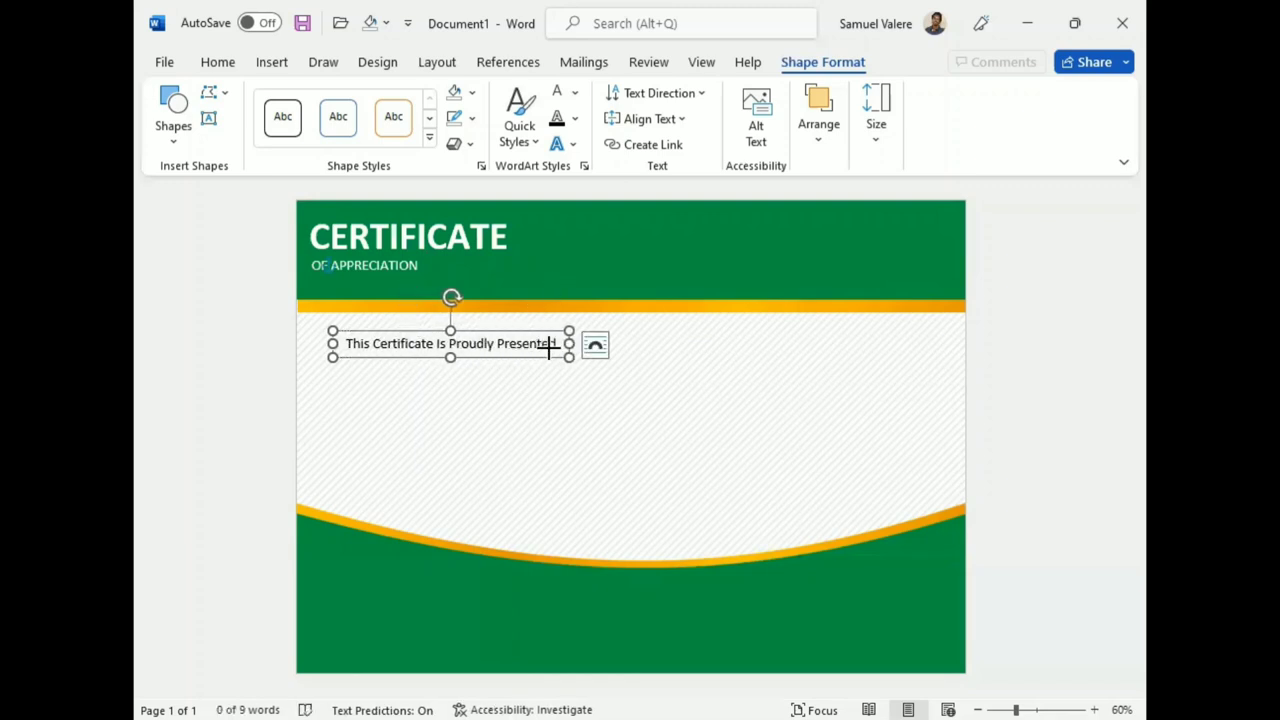
triple_click(550, 344)
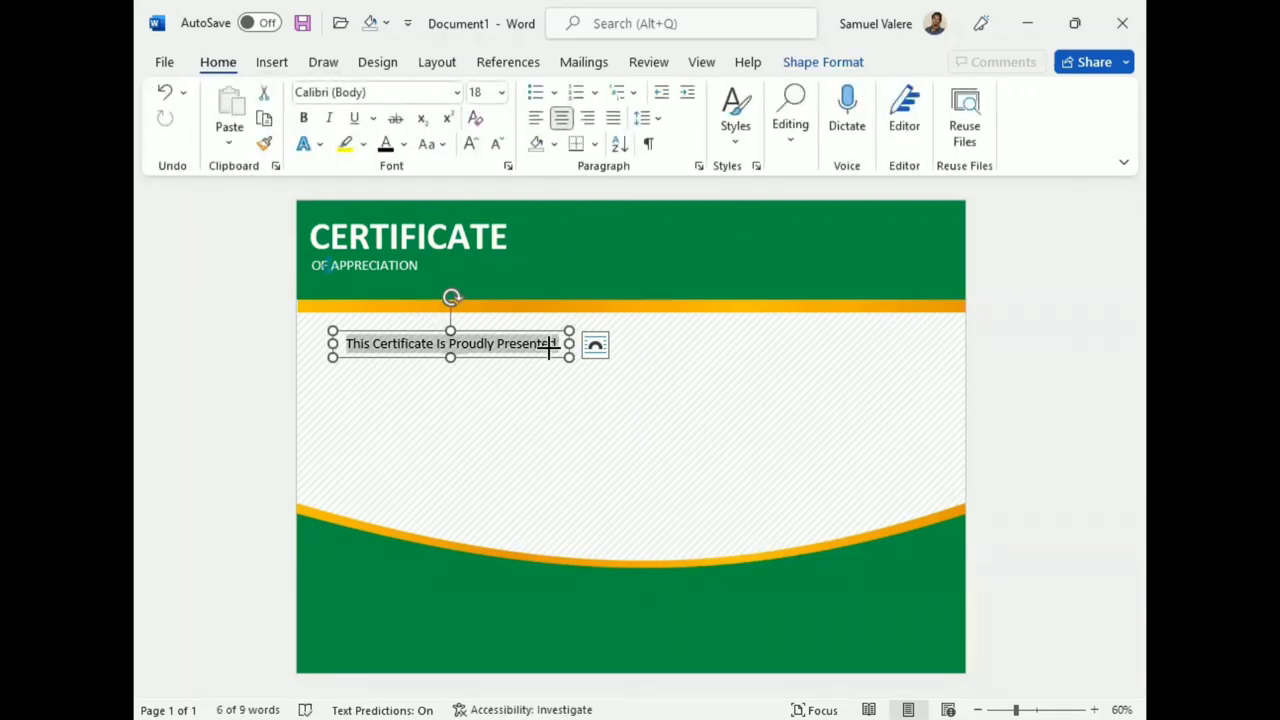
key("ctrl+shift+period")
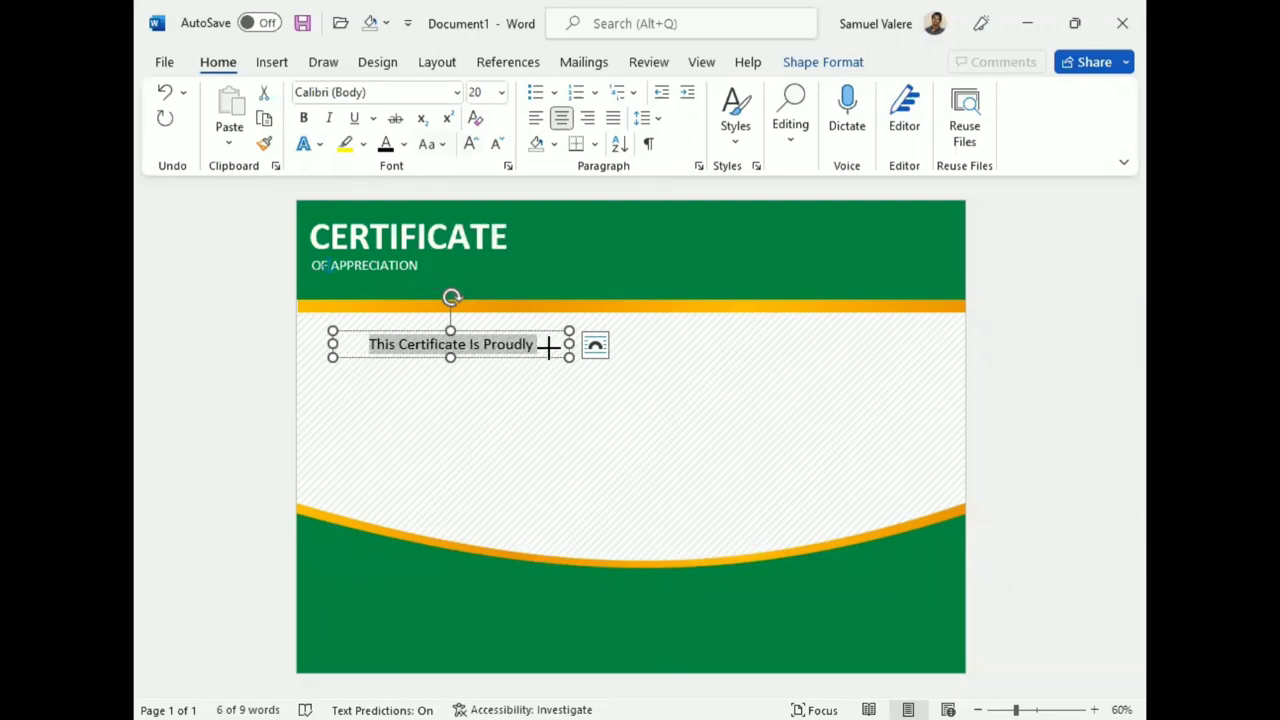
key("shift+F3")
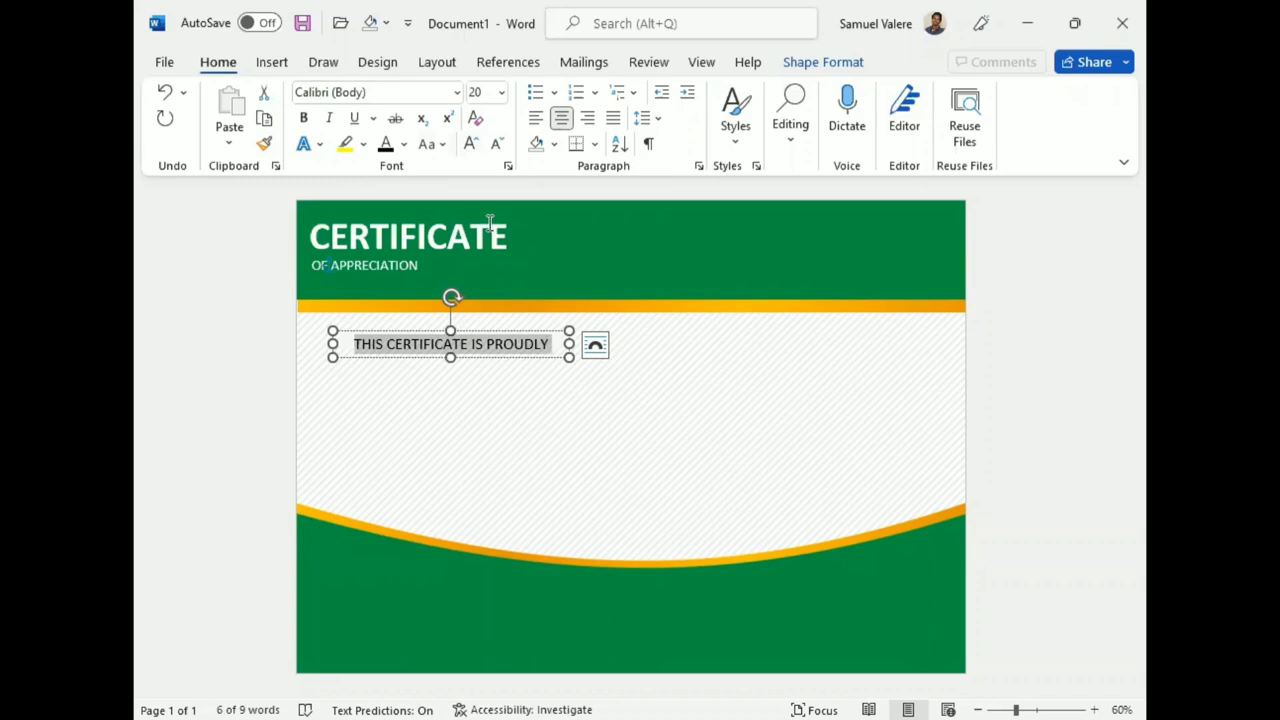
mouse_move(569, 344)
left_mouse_down()
mouse_move(668, 340)
mouse_move(648, 343)
left_mouse_up()
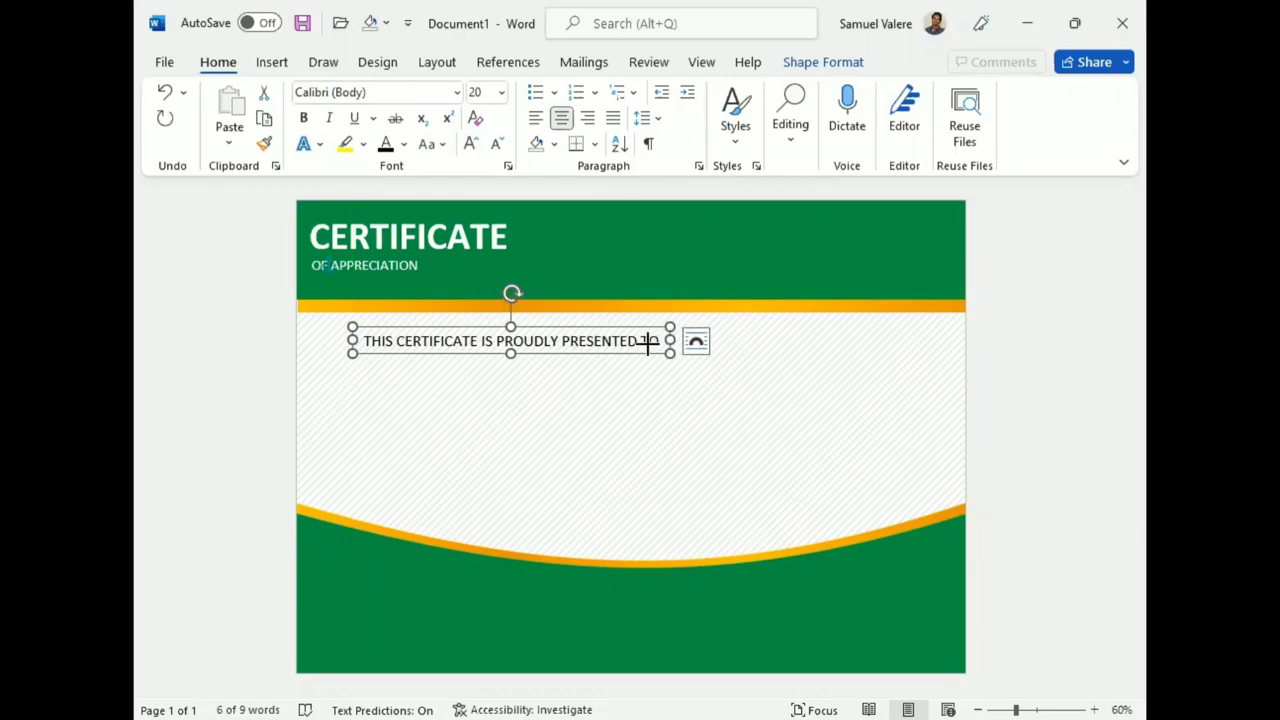
- Duplicate the sentence box just below and type the recipient's name in it
left_click_drag(648, 343, 519, 392)
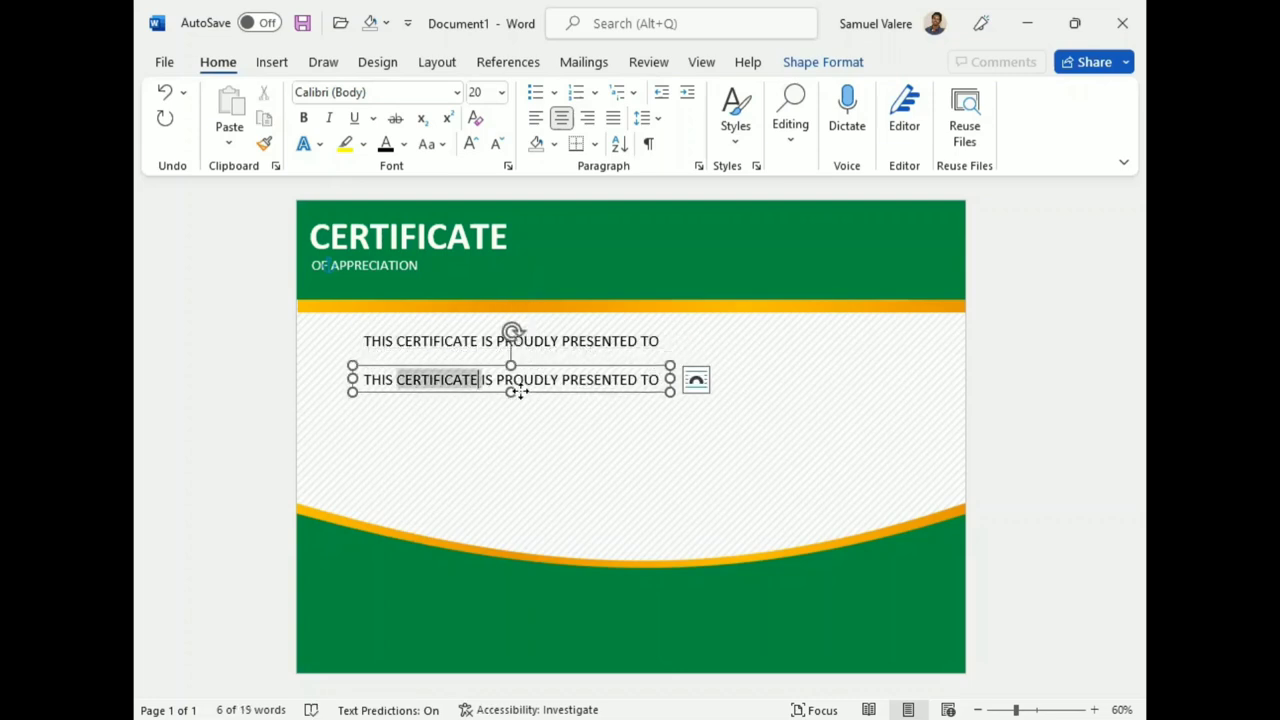
key("BackSpace")
type("Samue")
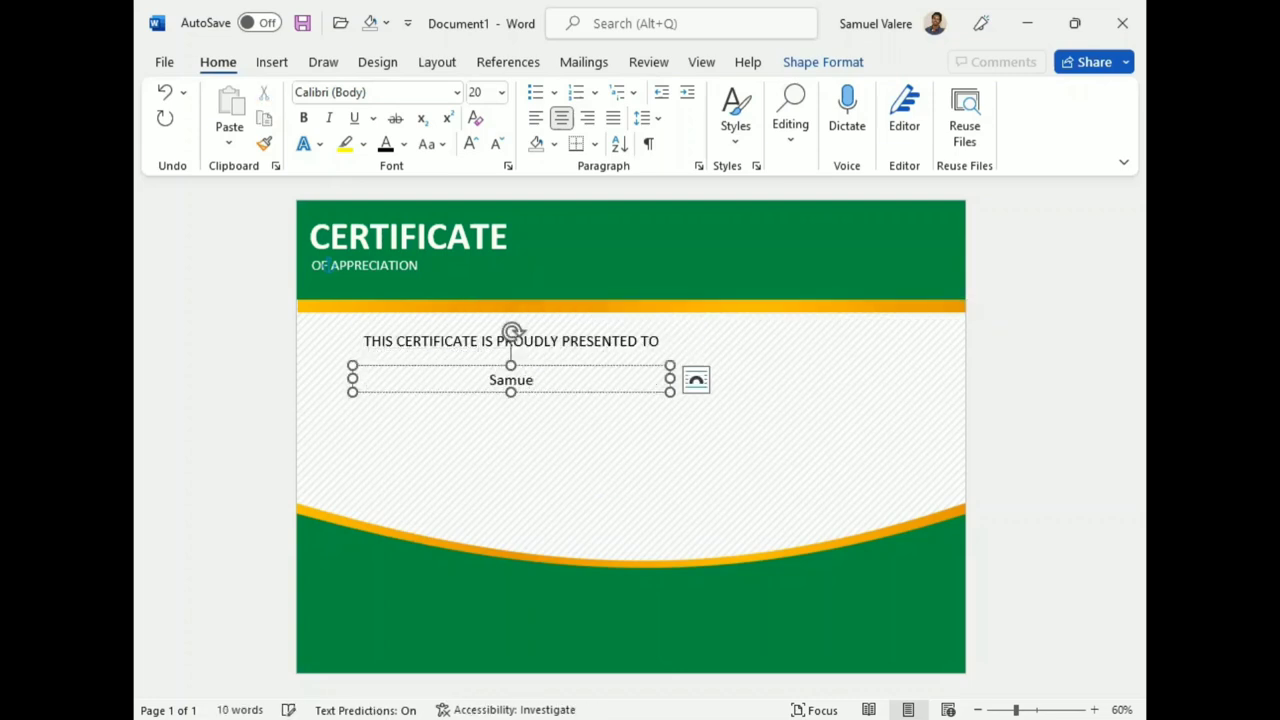
type("l Miguel")
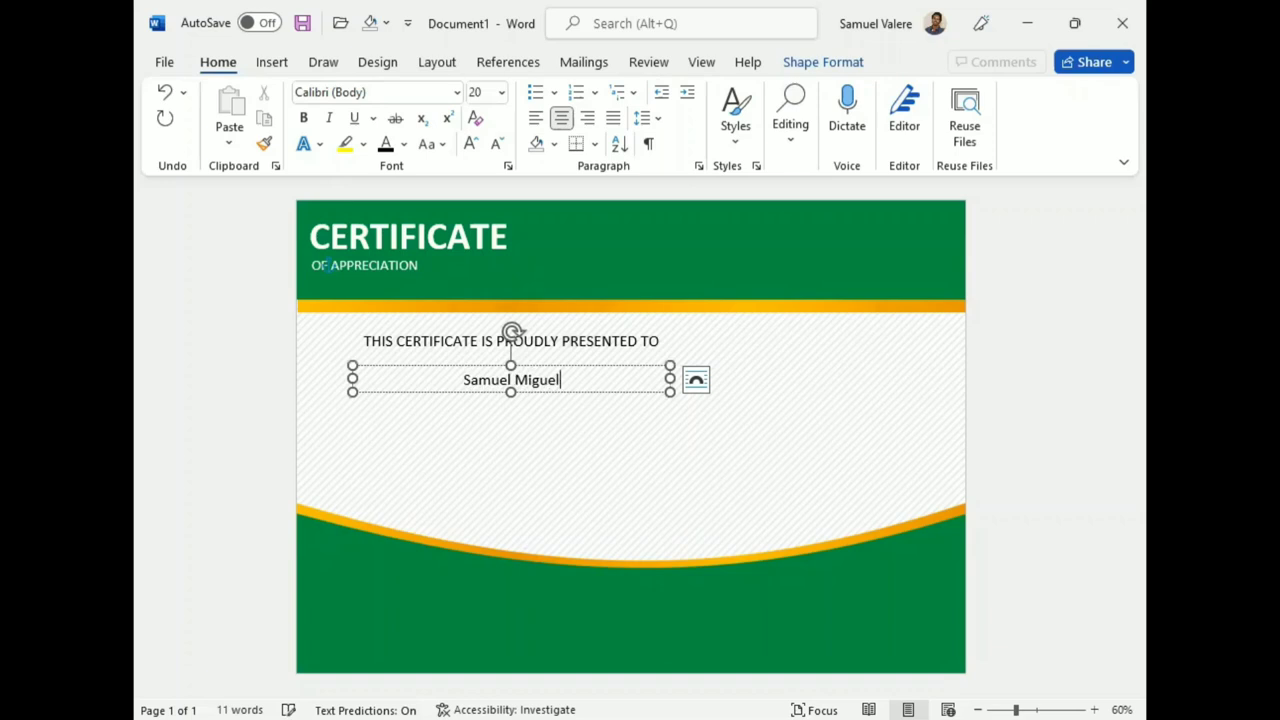
- Restore the recipient's name after an accidental overwrite and set it in Vivaldi font
key("ctrl+shift+Left")
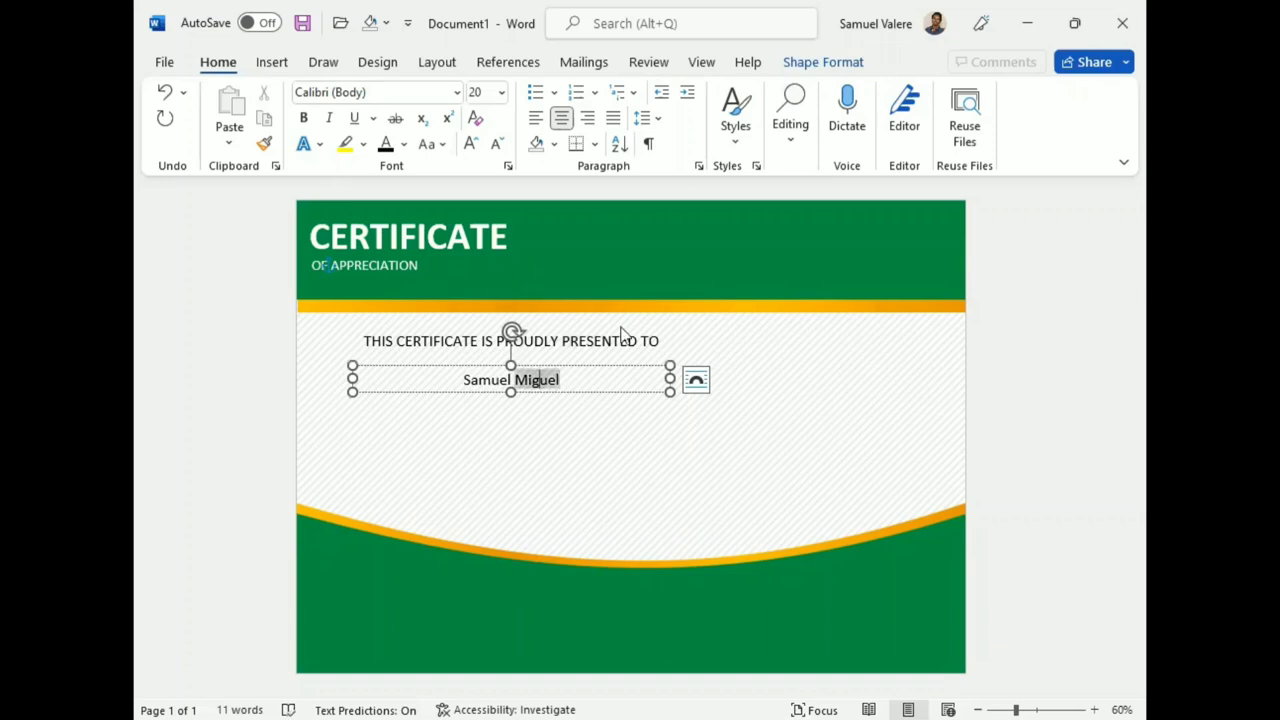
key("ctrl+shift+Left")
type("v")
key("BackSpace")
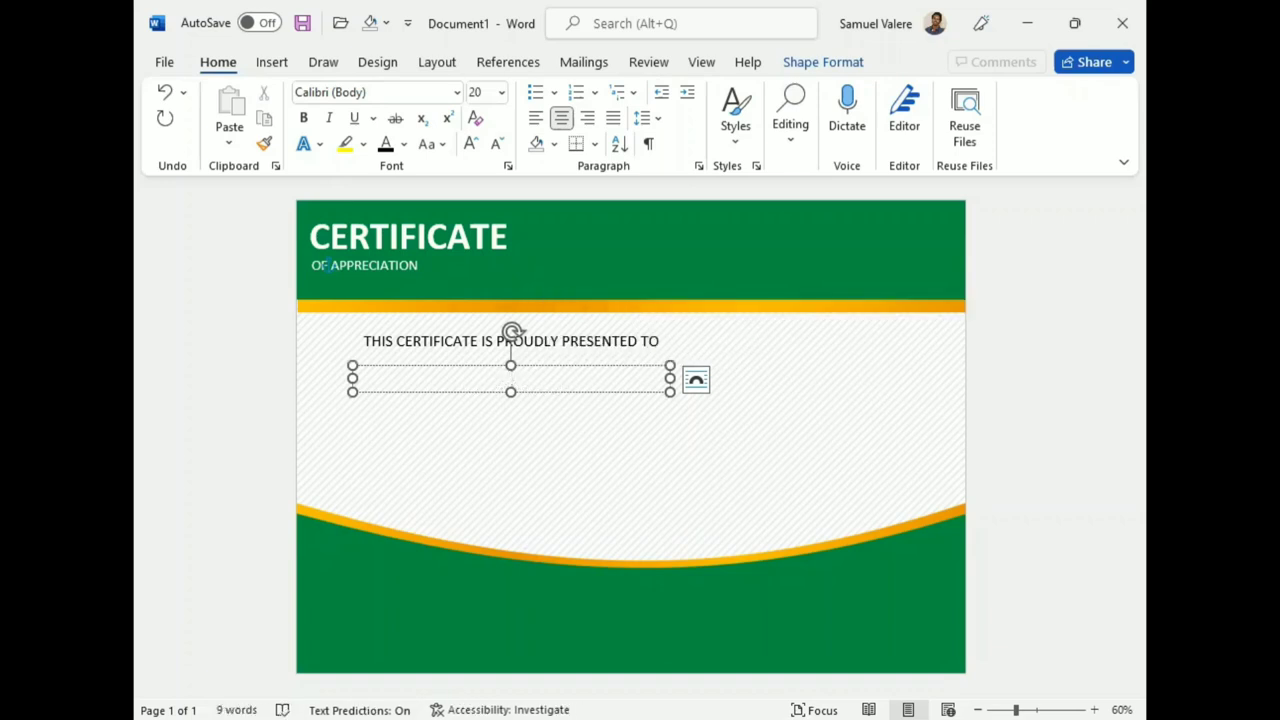
left_click(164, 91)
left_click(164, 91)
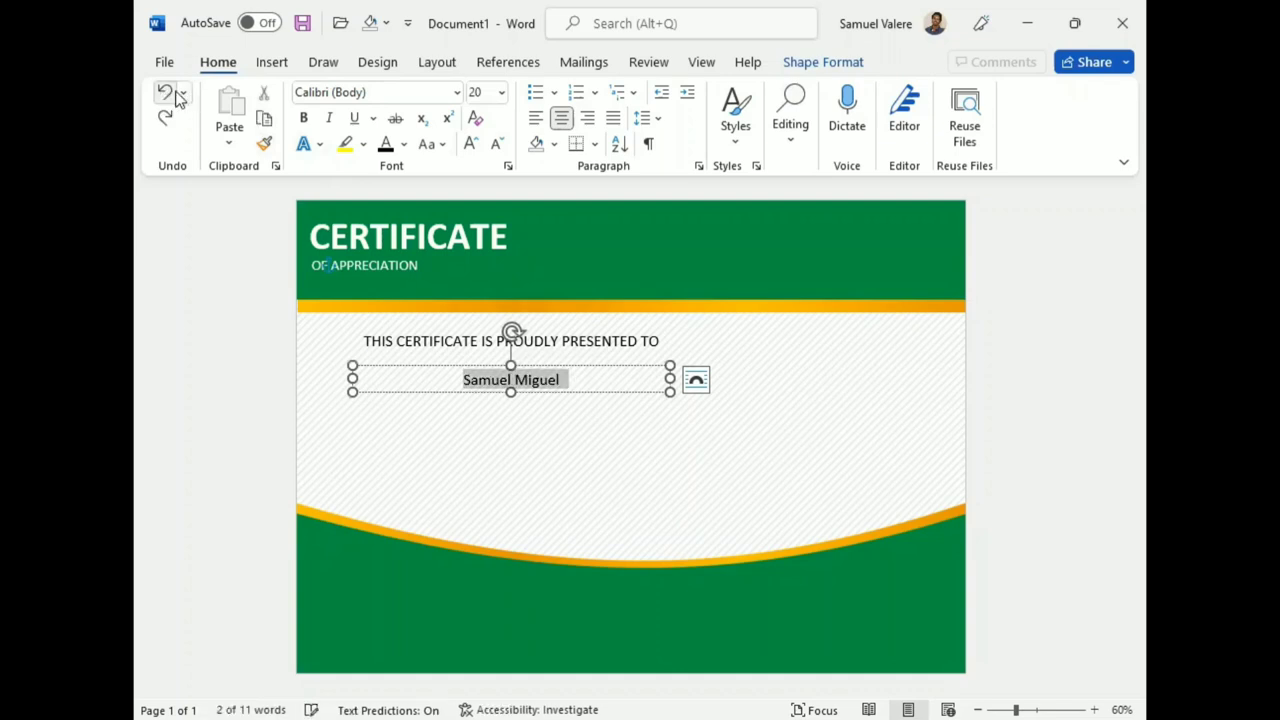
left_click(340, 92)
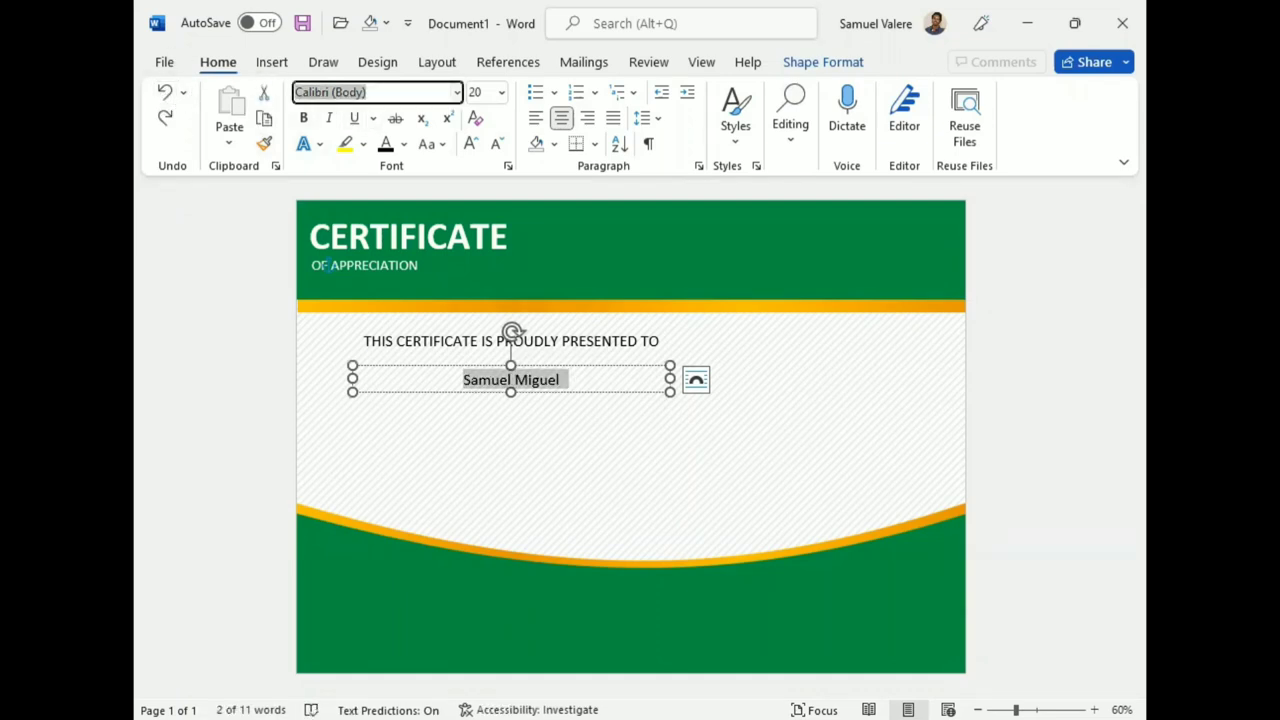
type("Vivaldi")
key("Return")
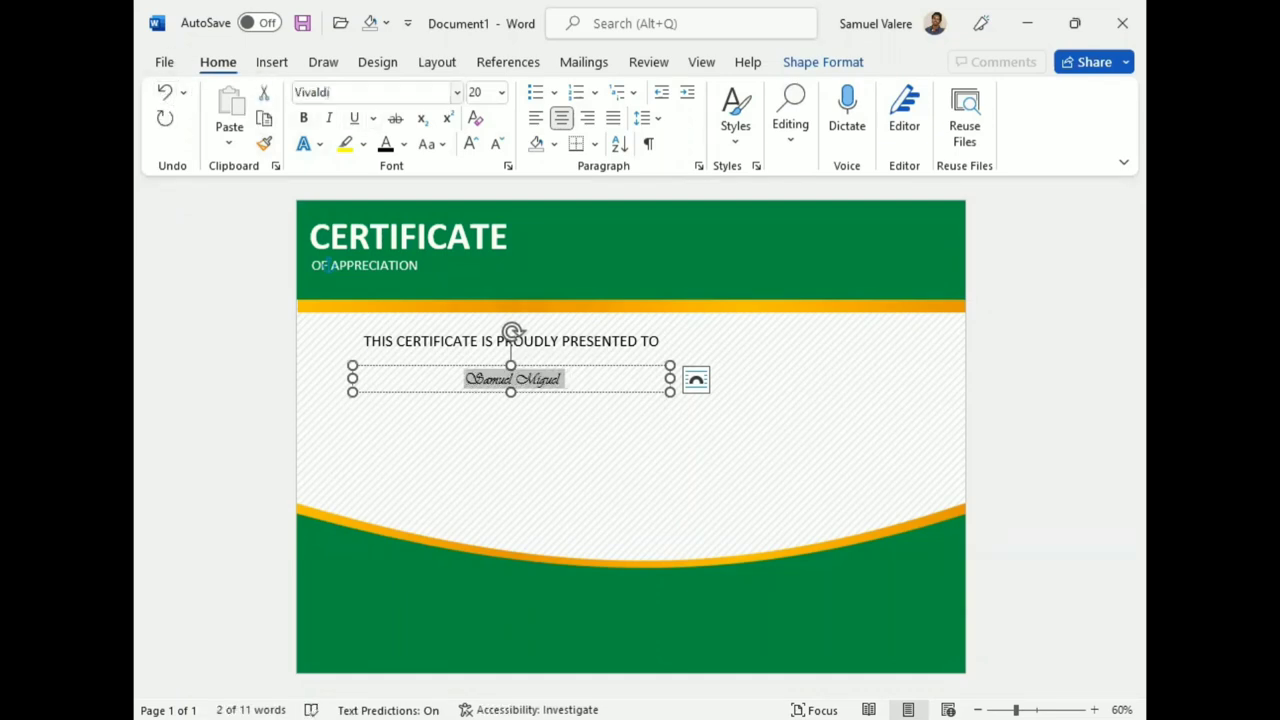
- Enlarge the name text and widen its box so the full name fits
left_click(470, 143)
left_click(470, 143)
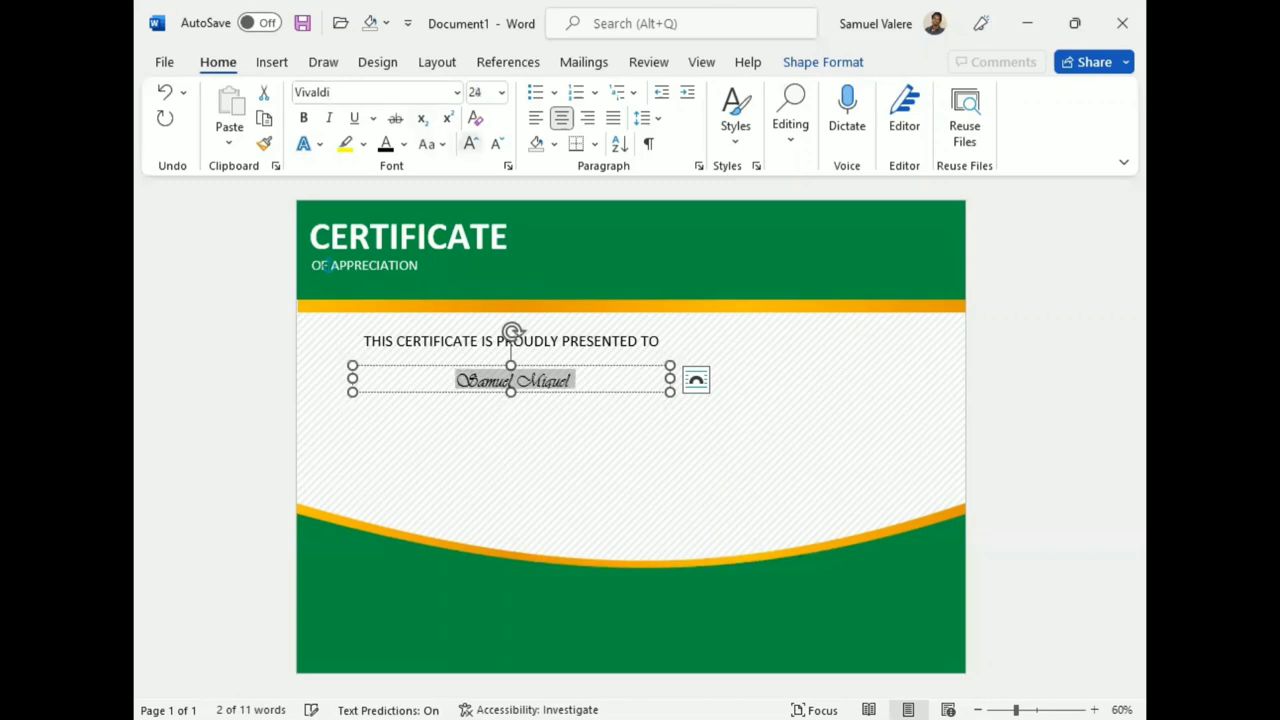
left_click(470, 143)
left_click(470, 143)
left_click(470, 143)
left_click(470, 143)
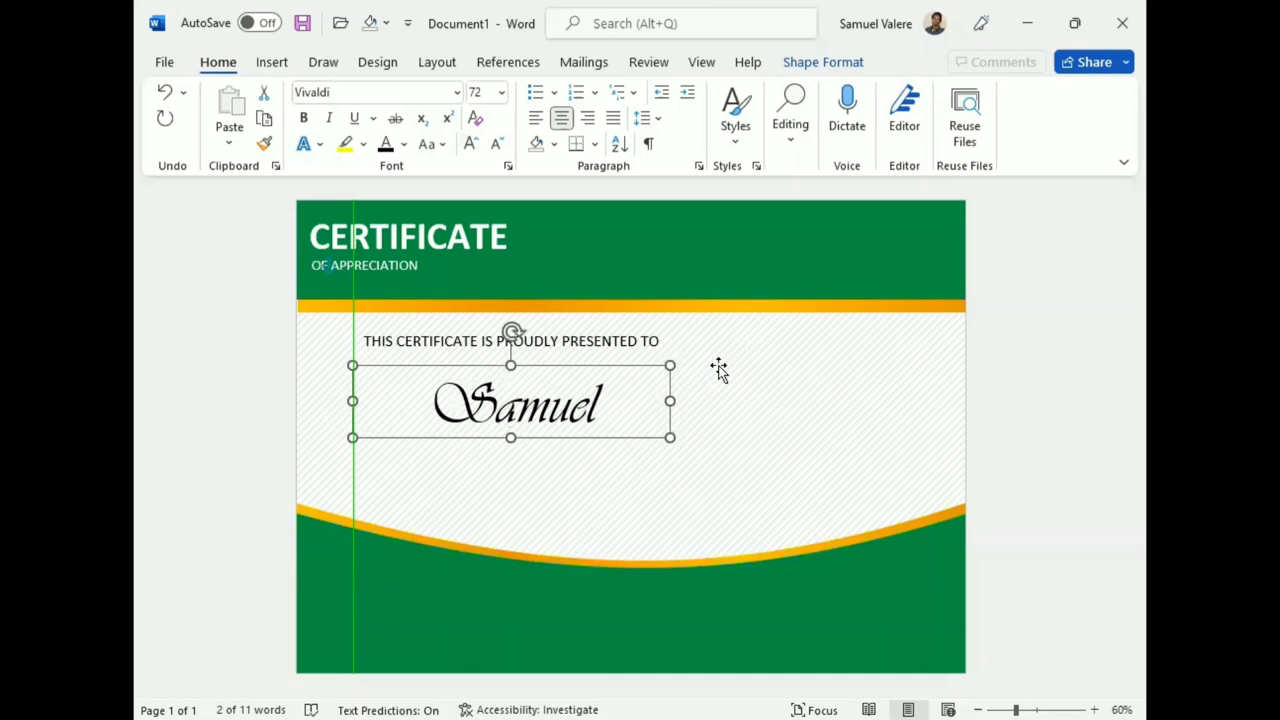
type("Miguel")
left_click_drag(718, 400, 719, 403)
- Set the name to 65 pt and shift its box slightly upward
key("ctrl+shift+Left")
key("ctrl+shift+Left")
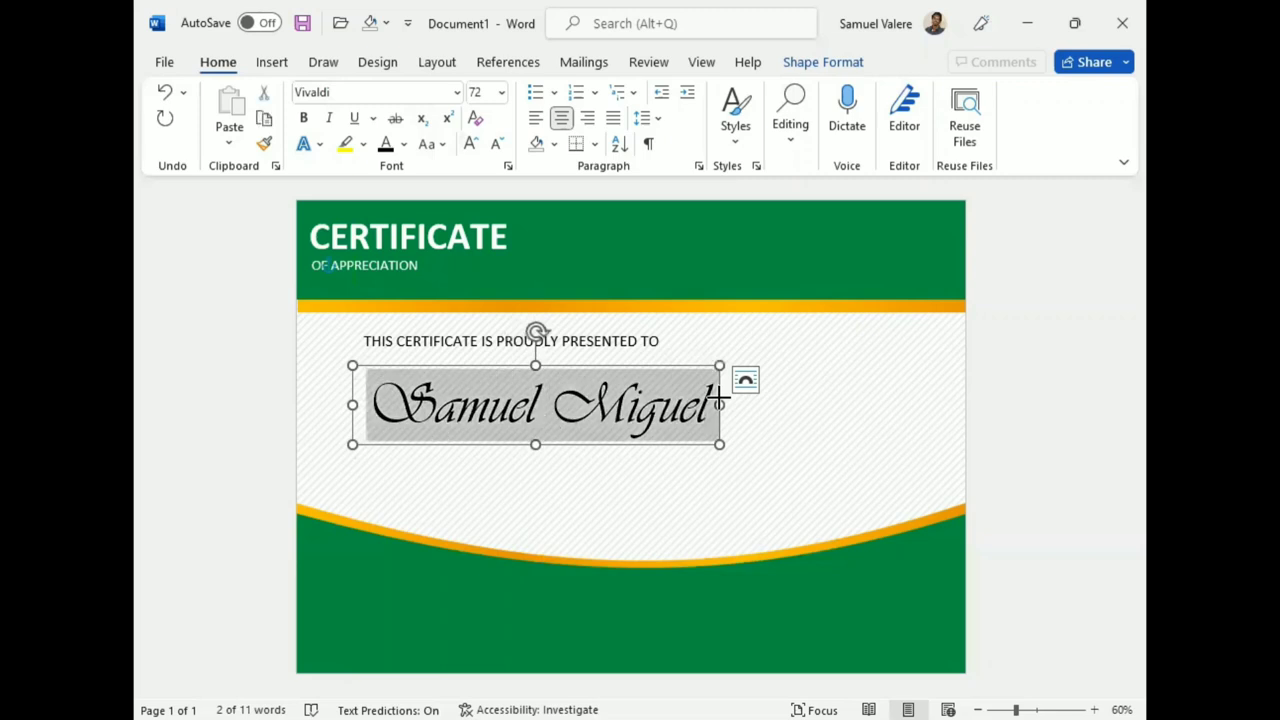
key("ctrl+shift+comma")
key("ctrl+shift+period")
key("ctrl+shift+p")
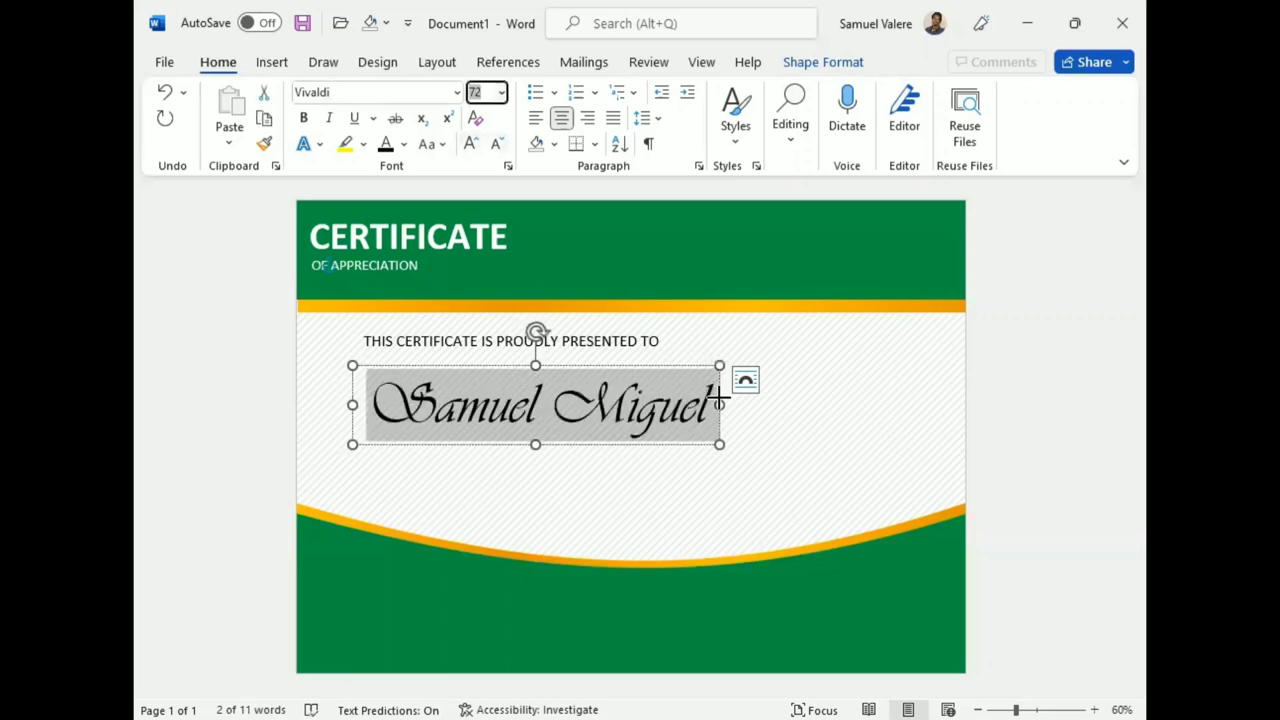
type("65")
key("Return")
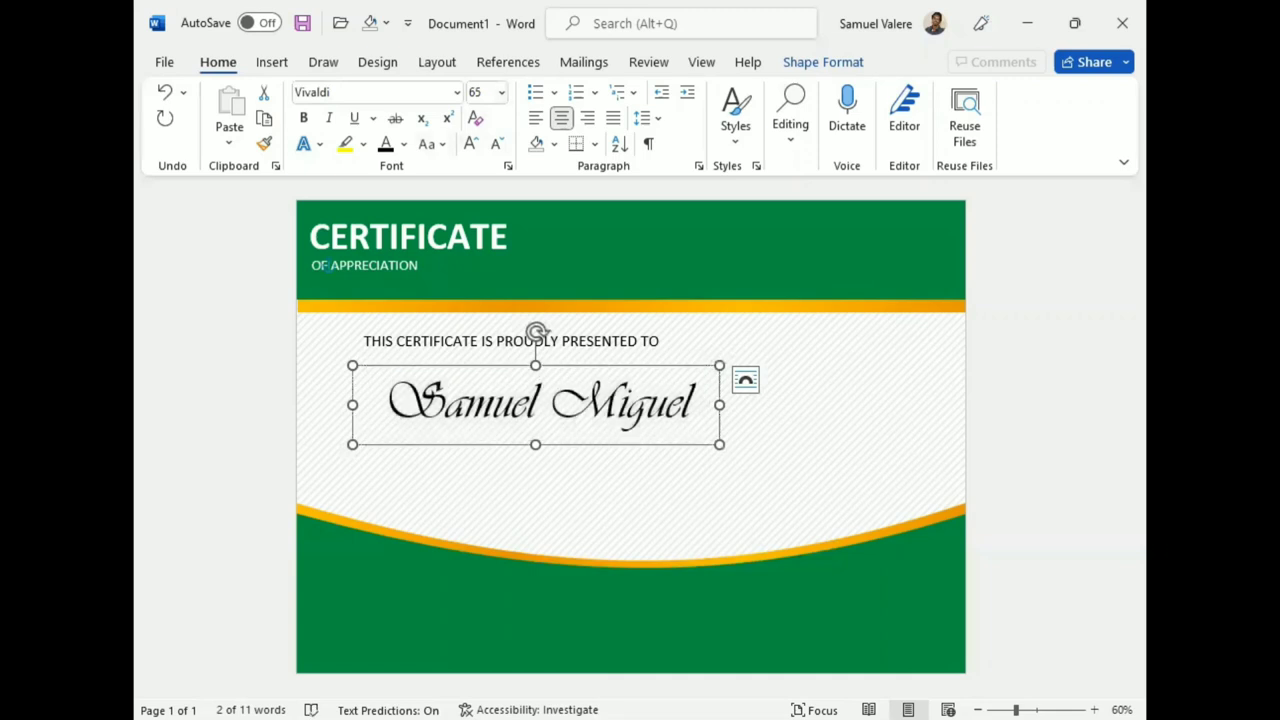
left_click_drag(680, 445, 680, 440)
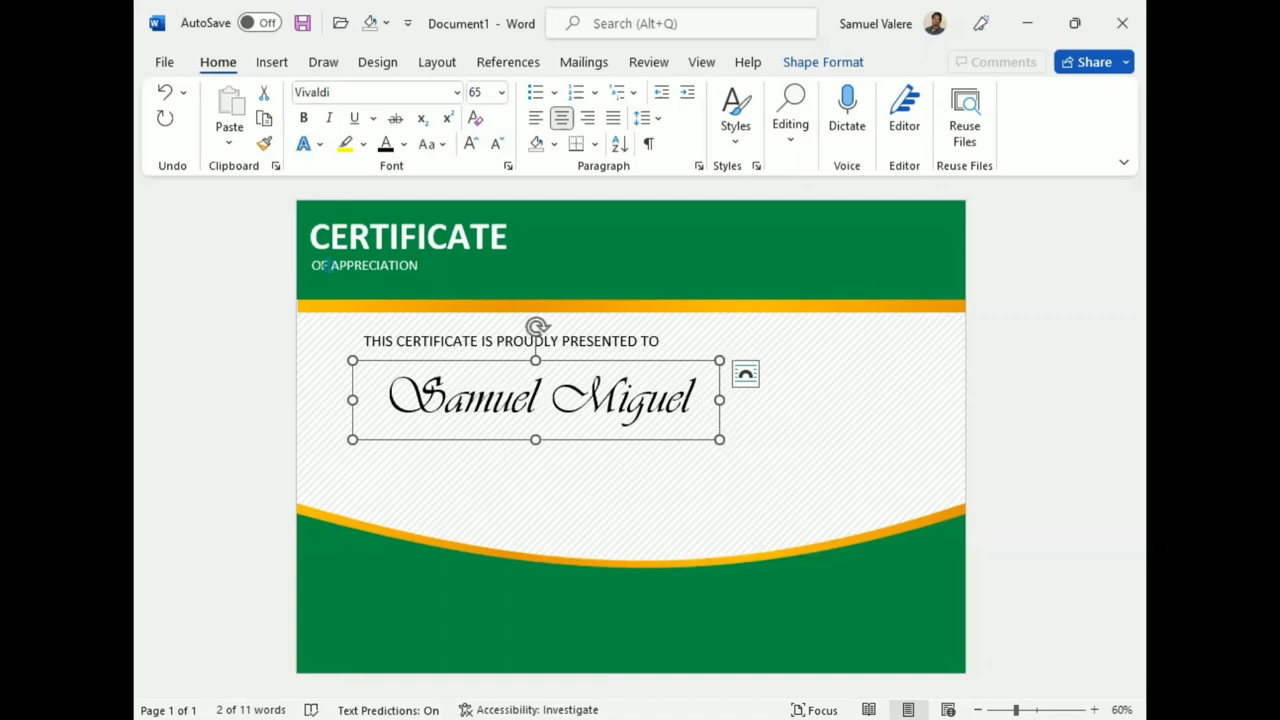
triple_click(536, 390)
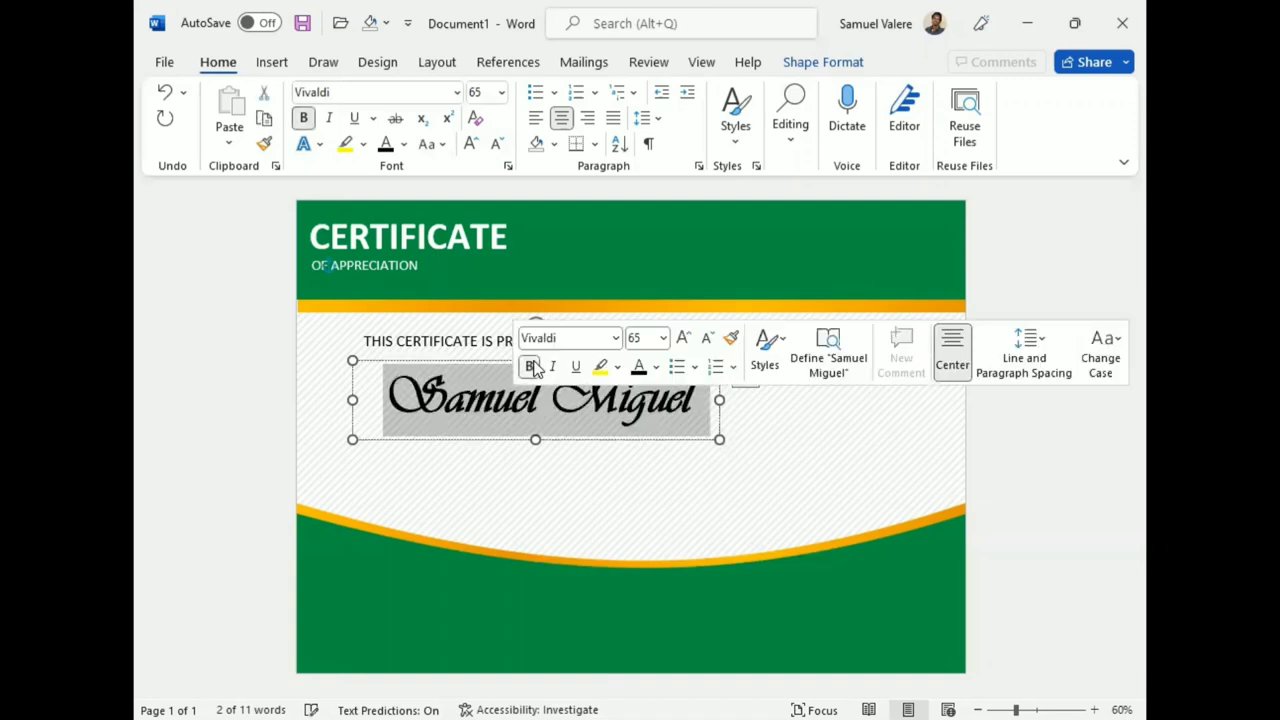
left_click(574, 462)
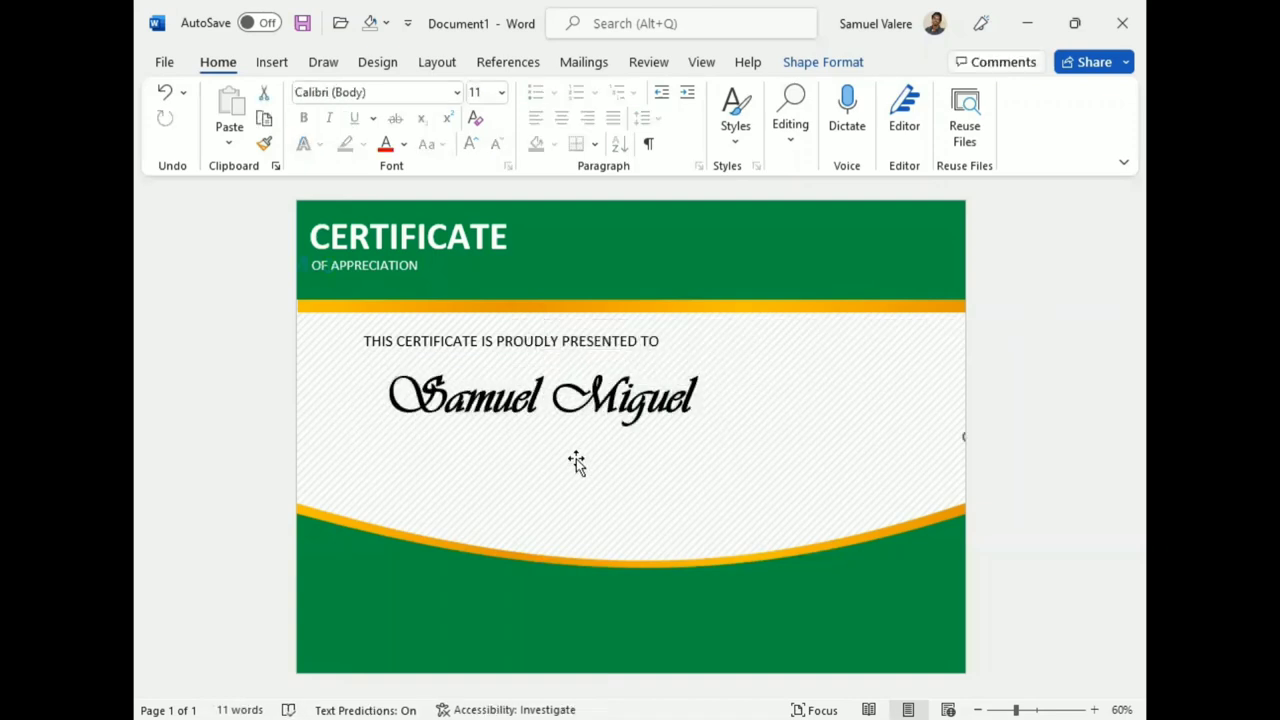
- Duplicate the presentation line box, place the copy below the name, and select its text
left_click(544, 352)
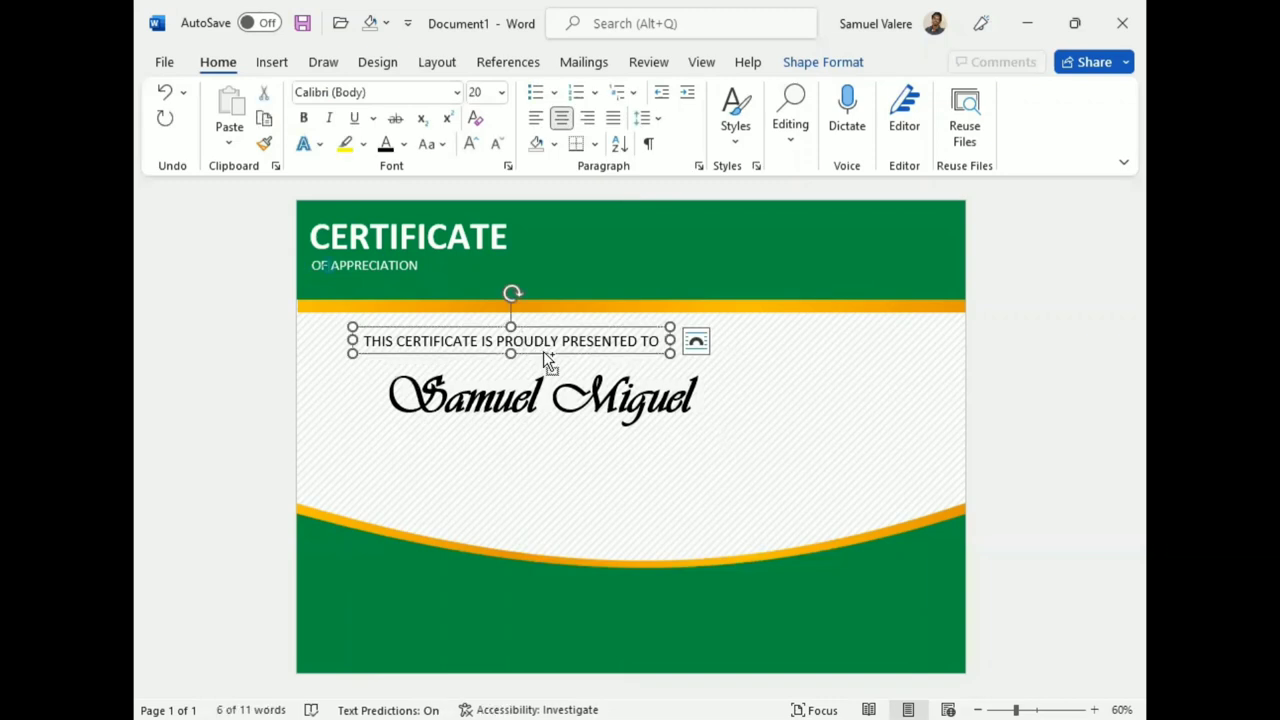
left_click_drag(543, 351, 553, 402)
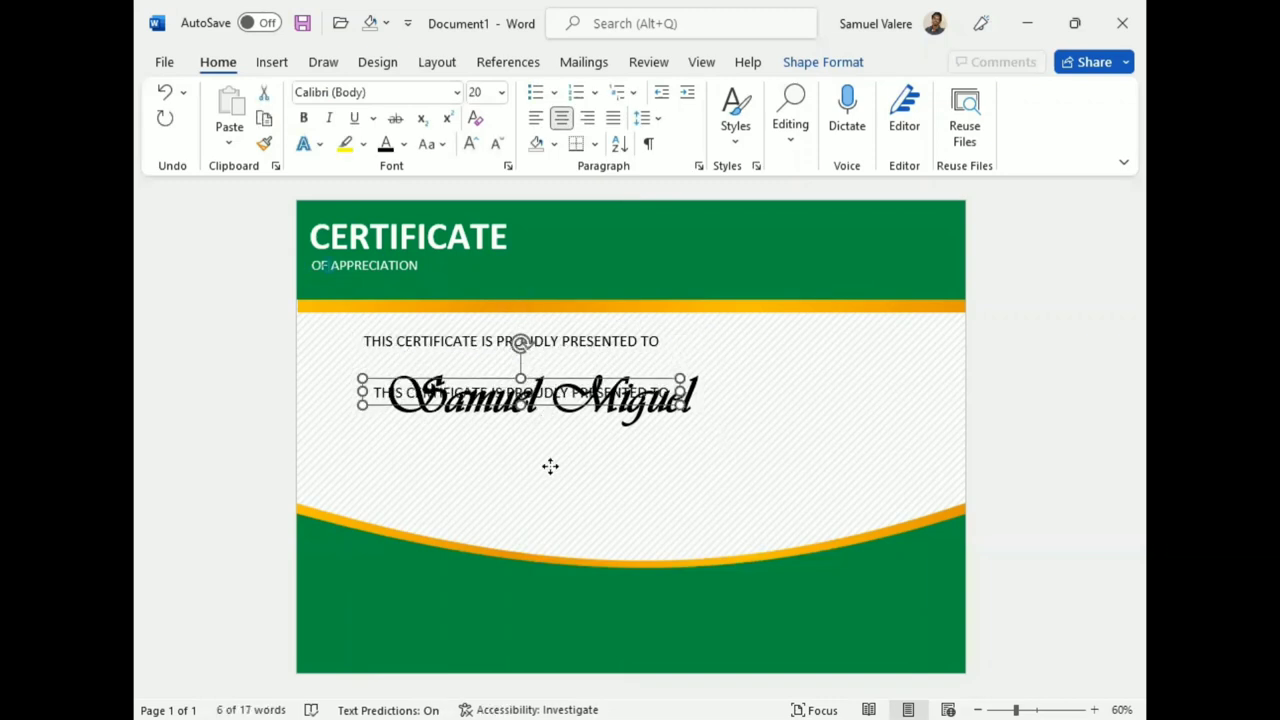
left_click_drag(550, 466, 551, 463)
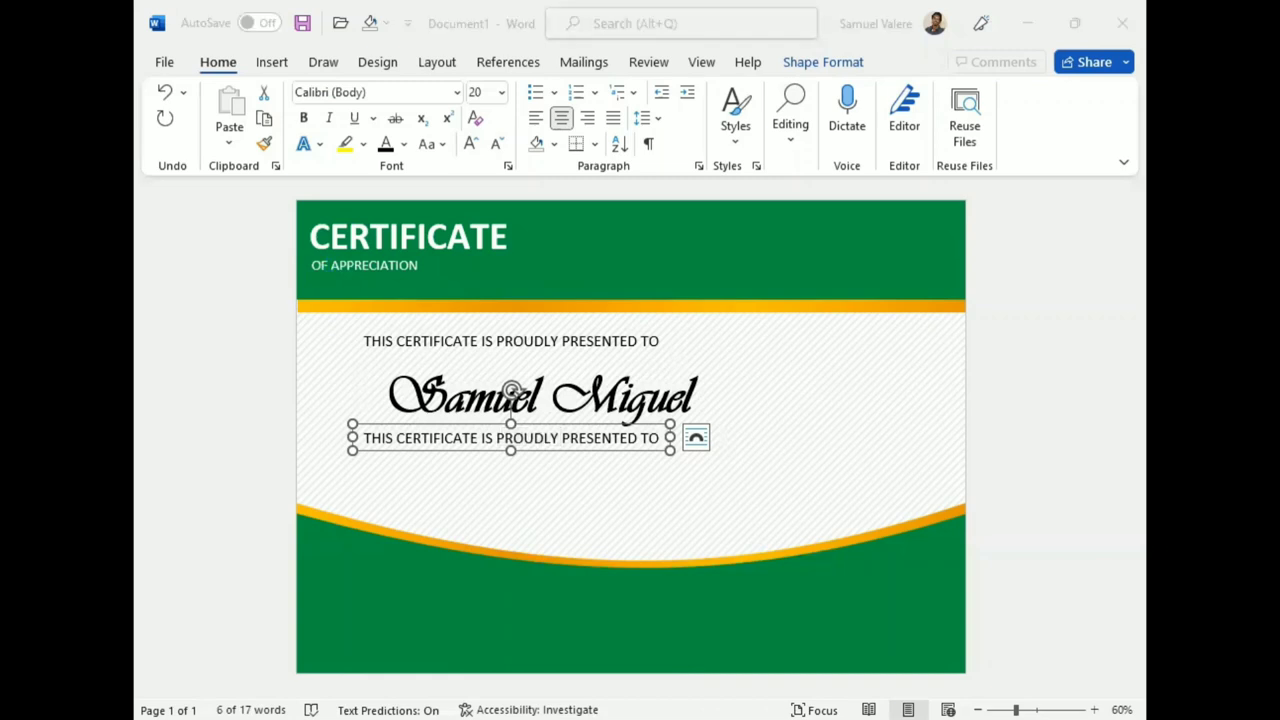
key("ctrl+d")
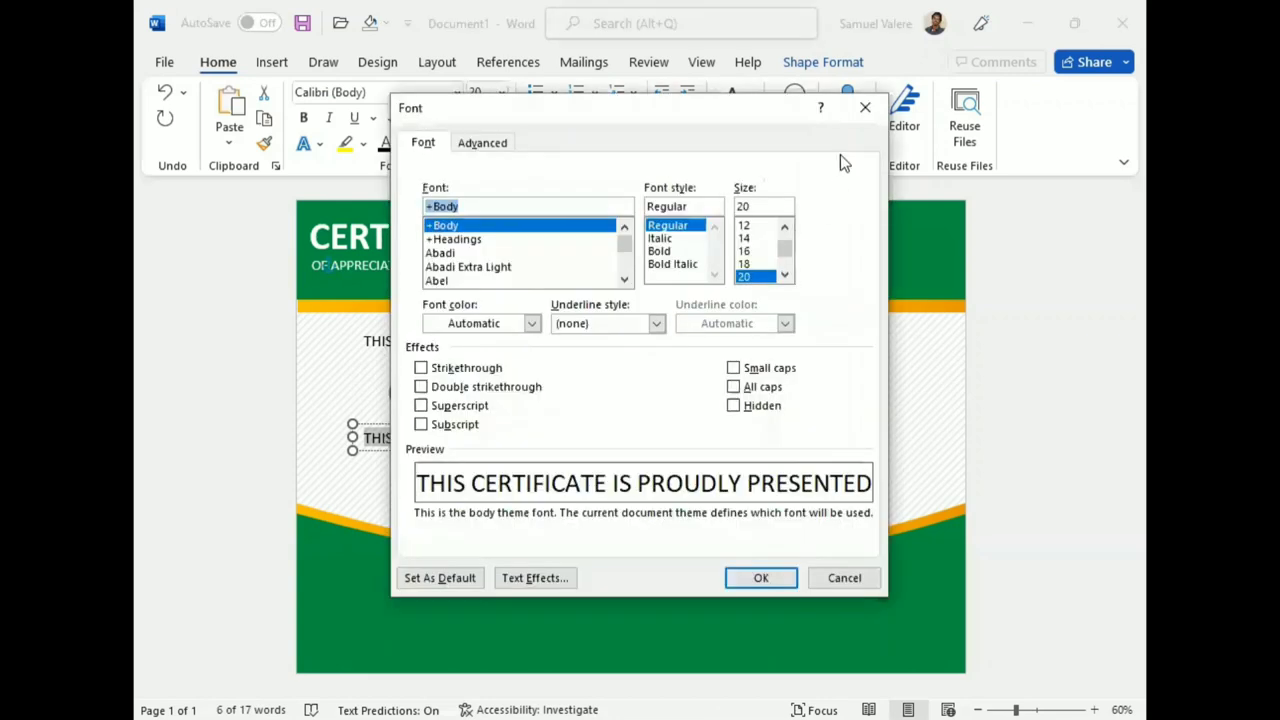
key("Escape")
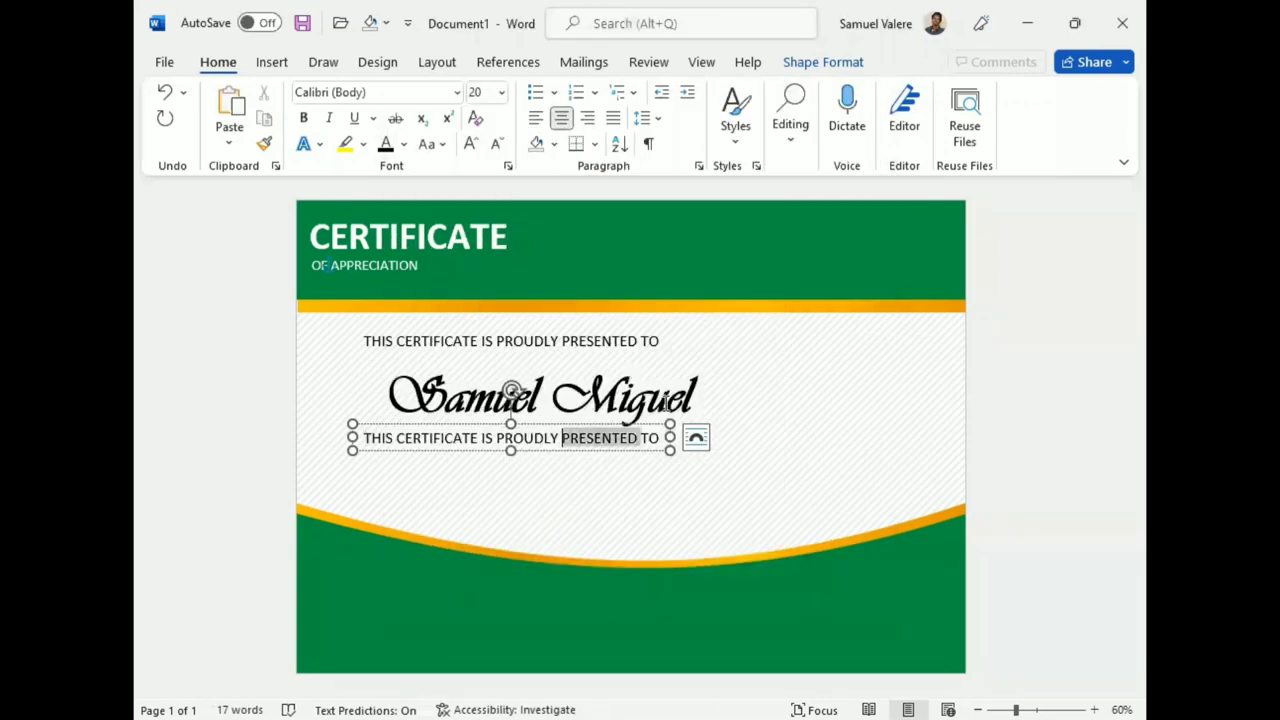
key("ctrl+a")
key("ctrl+d")
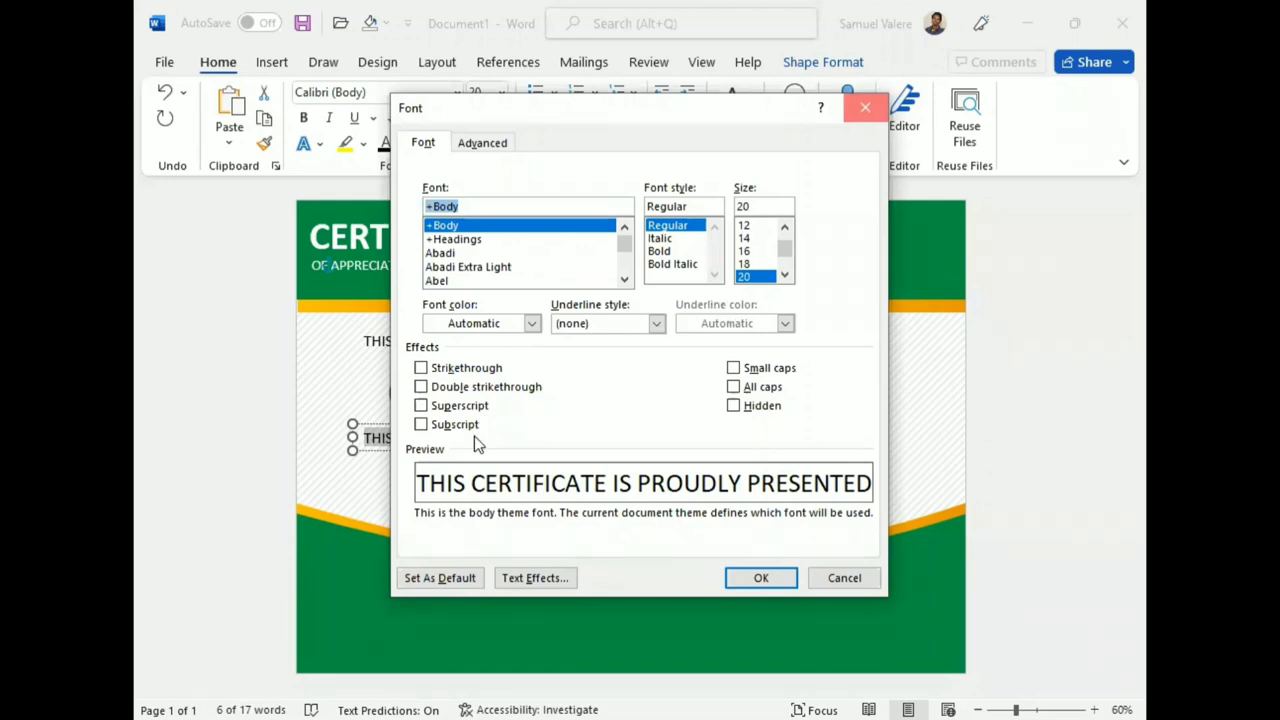
key("Escape")
- Type 'Only an exemplary employee inspires his boss', left-align it at 22 pt, and widen the box
type("Only an exemplary employee inspires his boss")
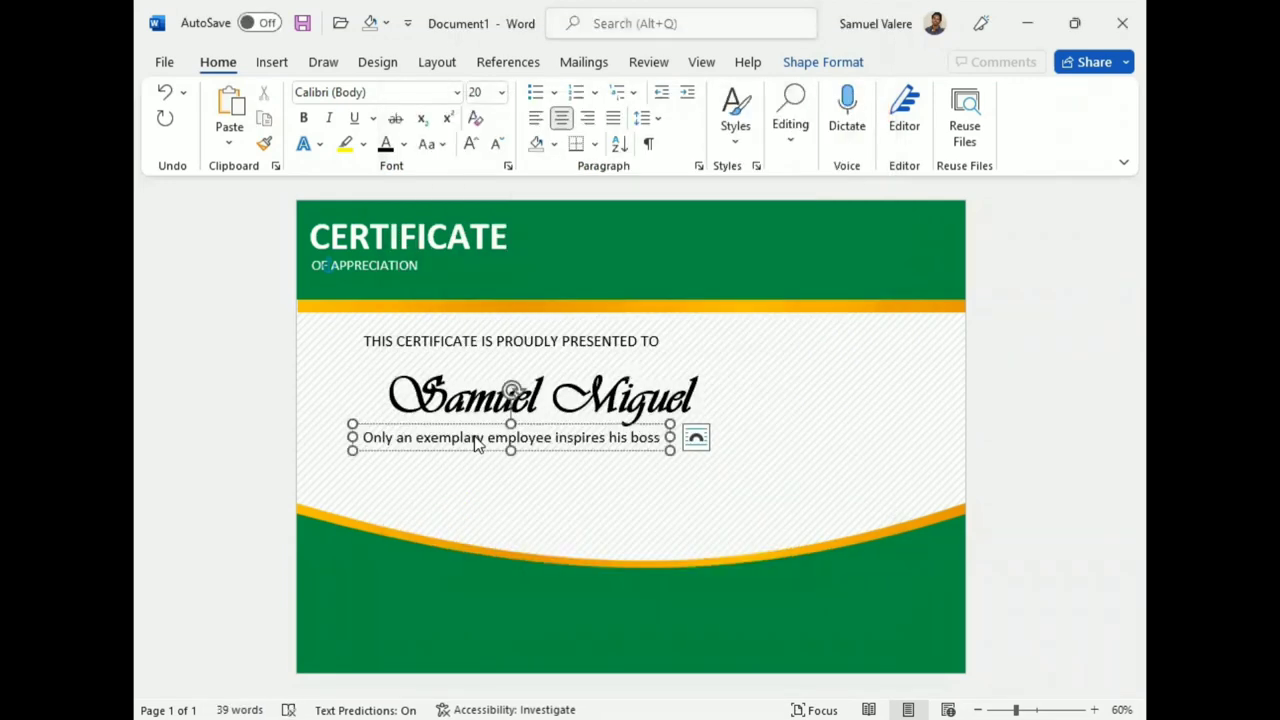
left_click_drag(510, 450, 509, 513)
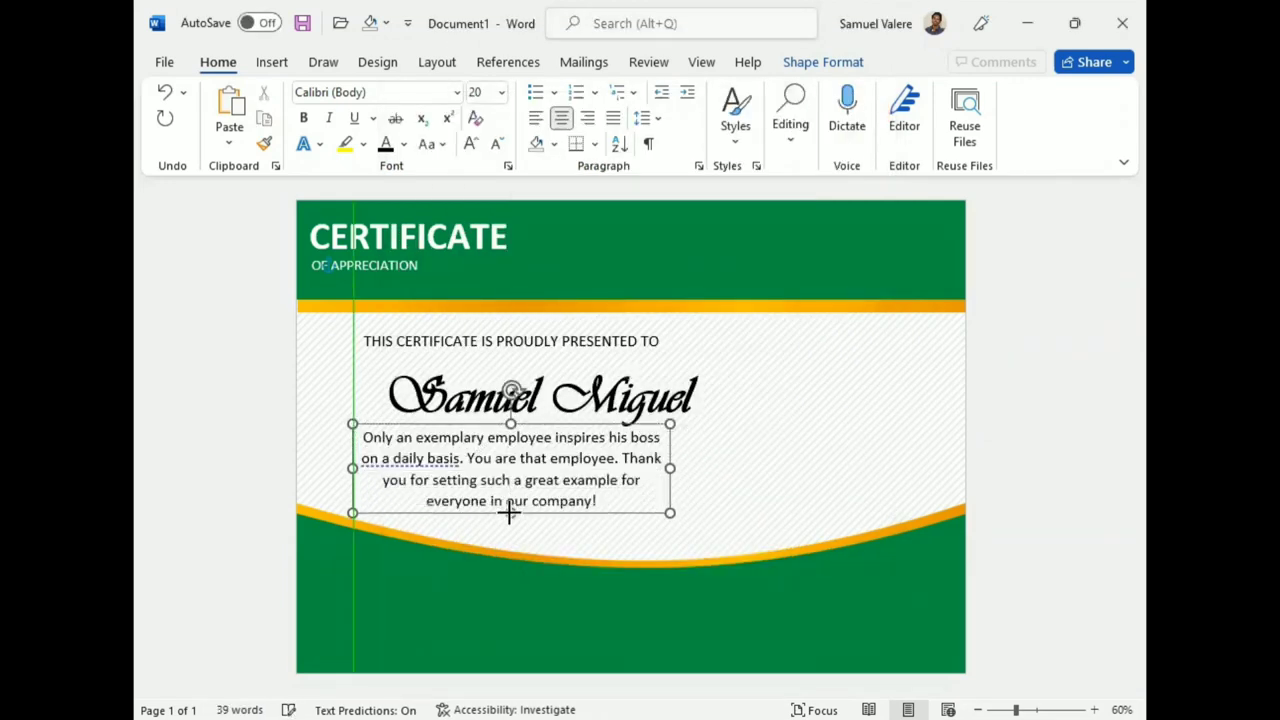
triple_click(520, 437)
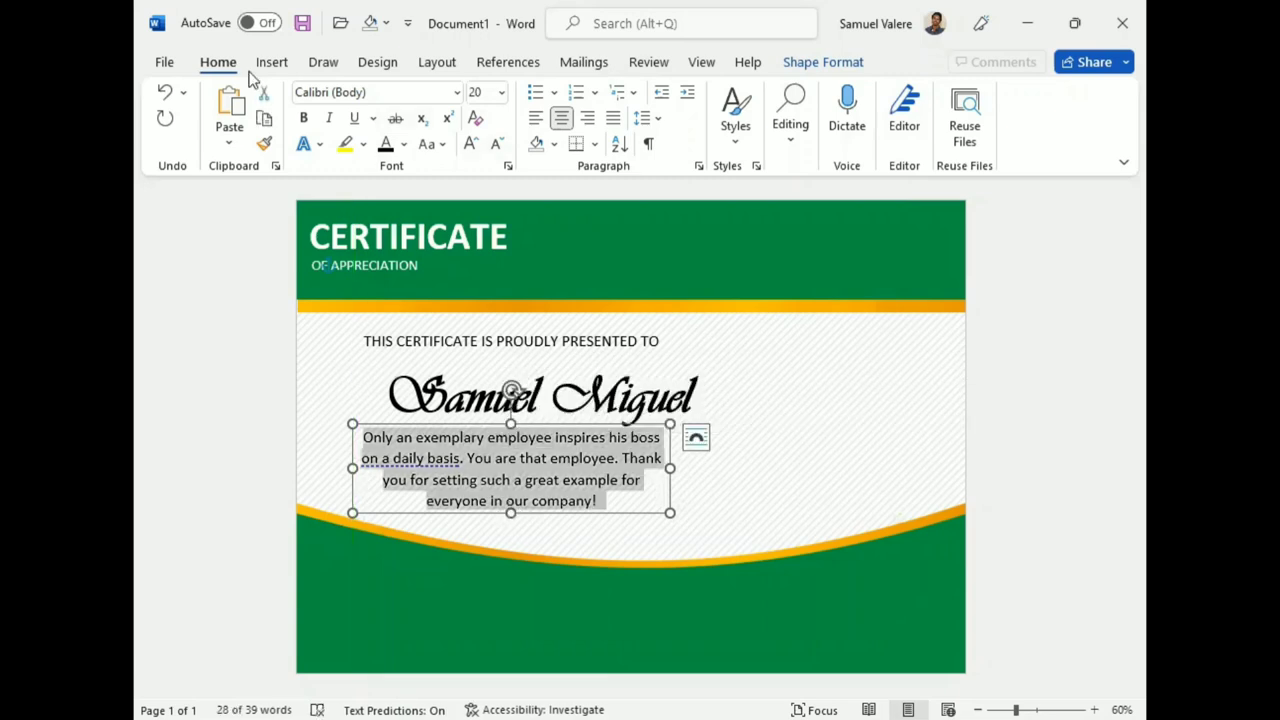
key("ctrl+l")
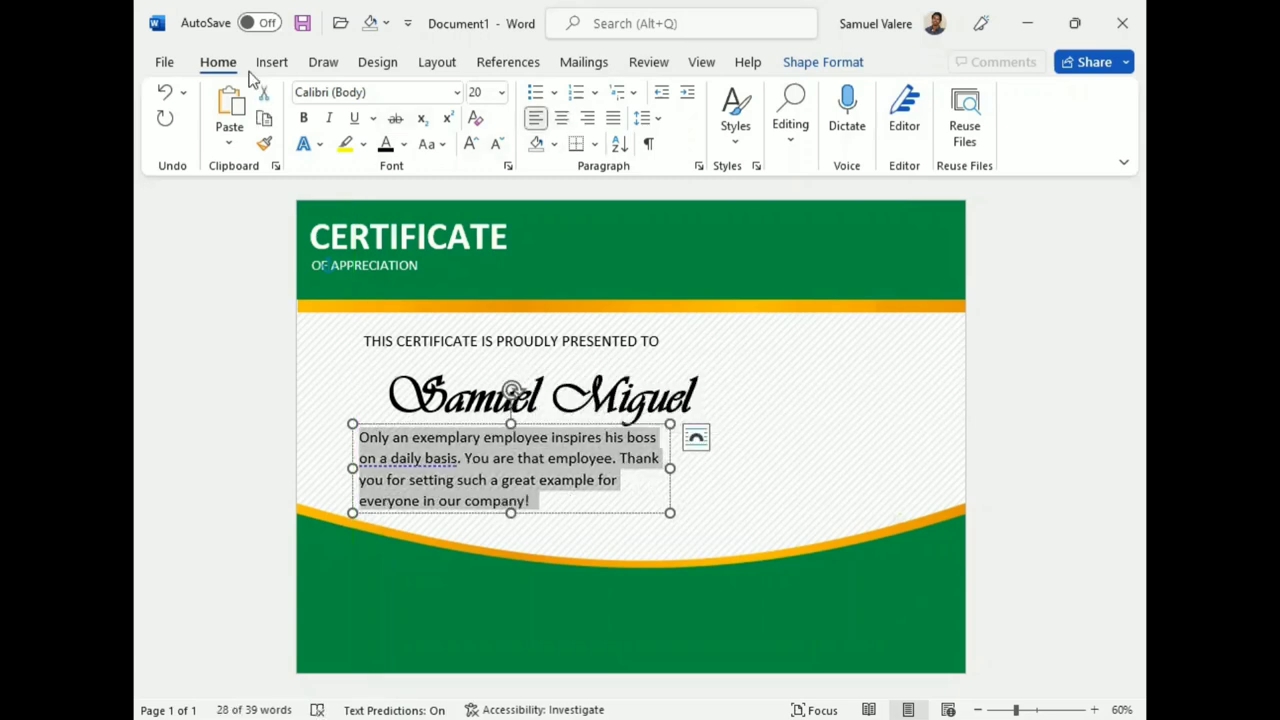
key("ctrl+shift+period")
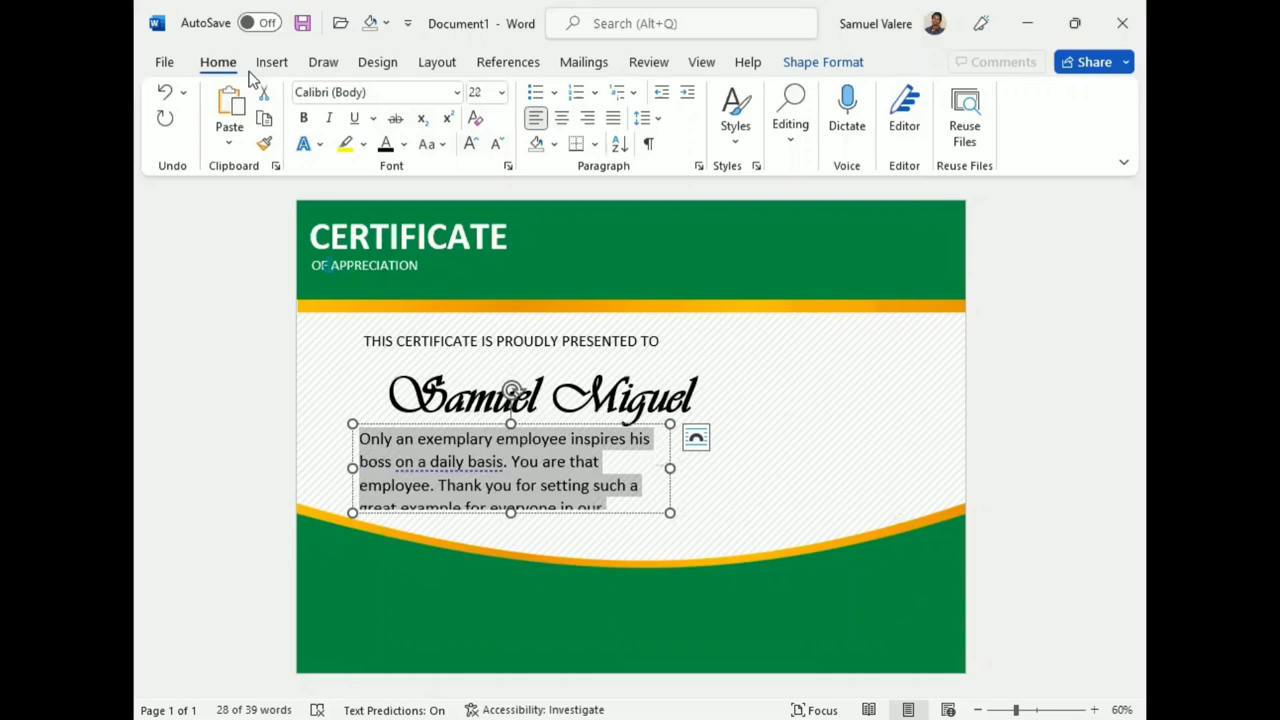
left_click_drag(670, 468, 780, 465)
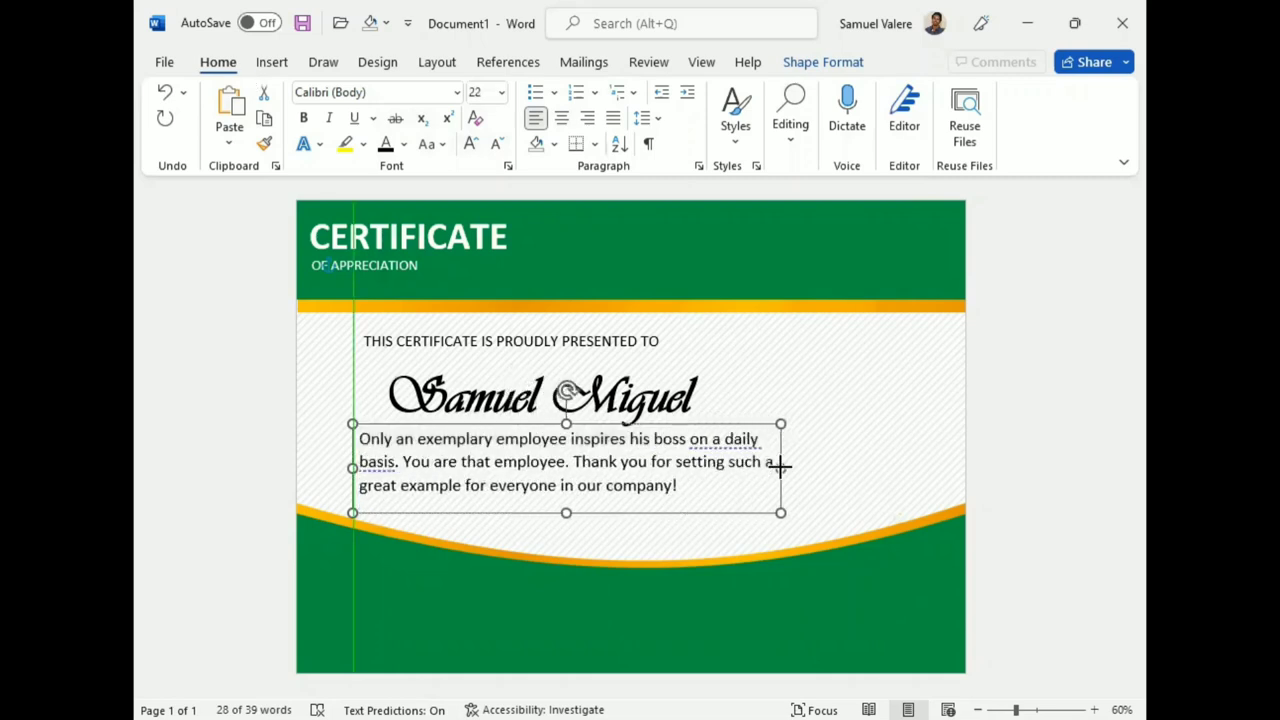
mouse_move(780, 465)
left_mouse_down()
mouse_move(798, 466)
mouse_move(781, 466)
left_mouse_up()
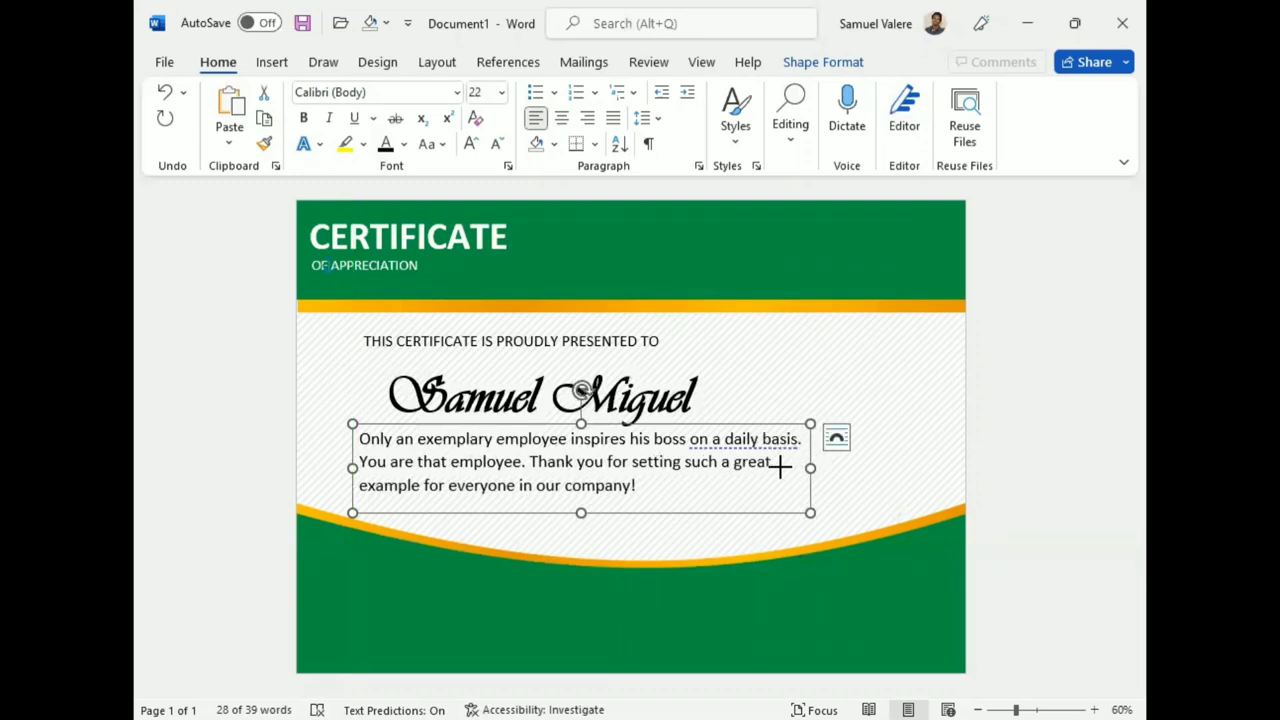
- Select the recipient's name and bring up its Text Fill gradient settings in Format Shape
triple_click(540, 396)
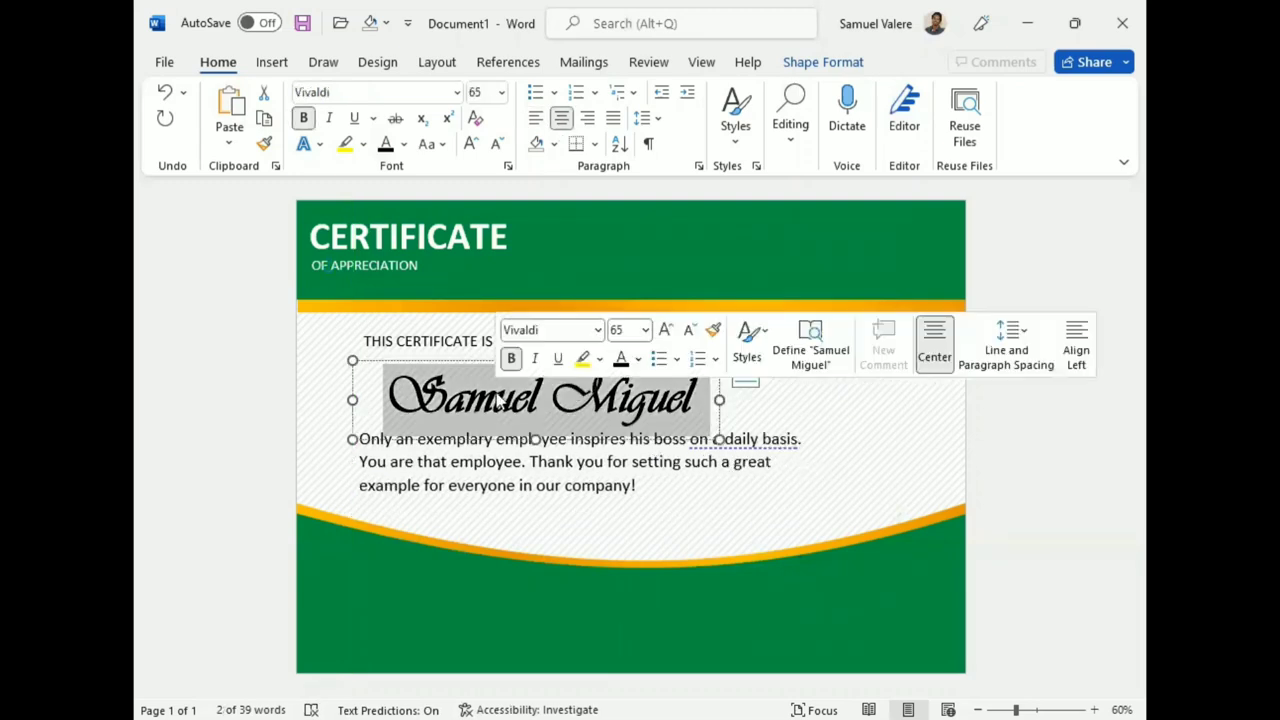
left_click(823, 62)
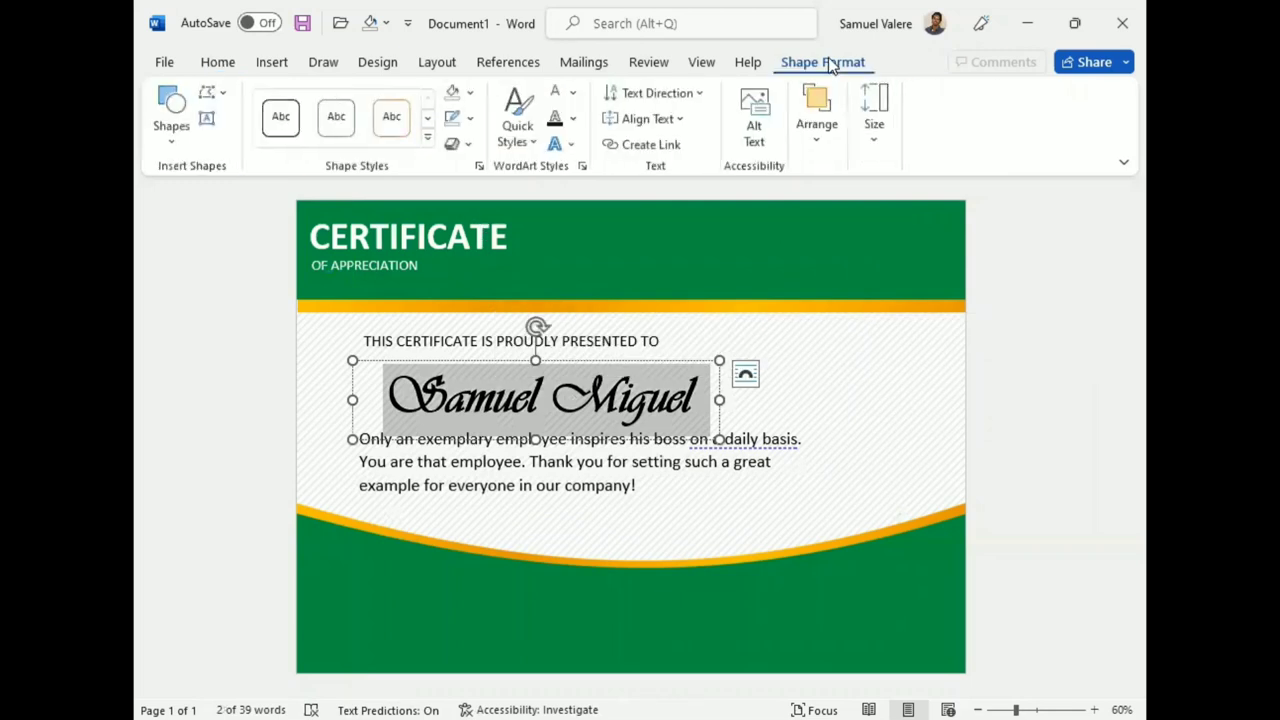
left_click(576, 93)
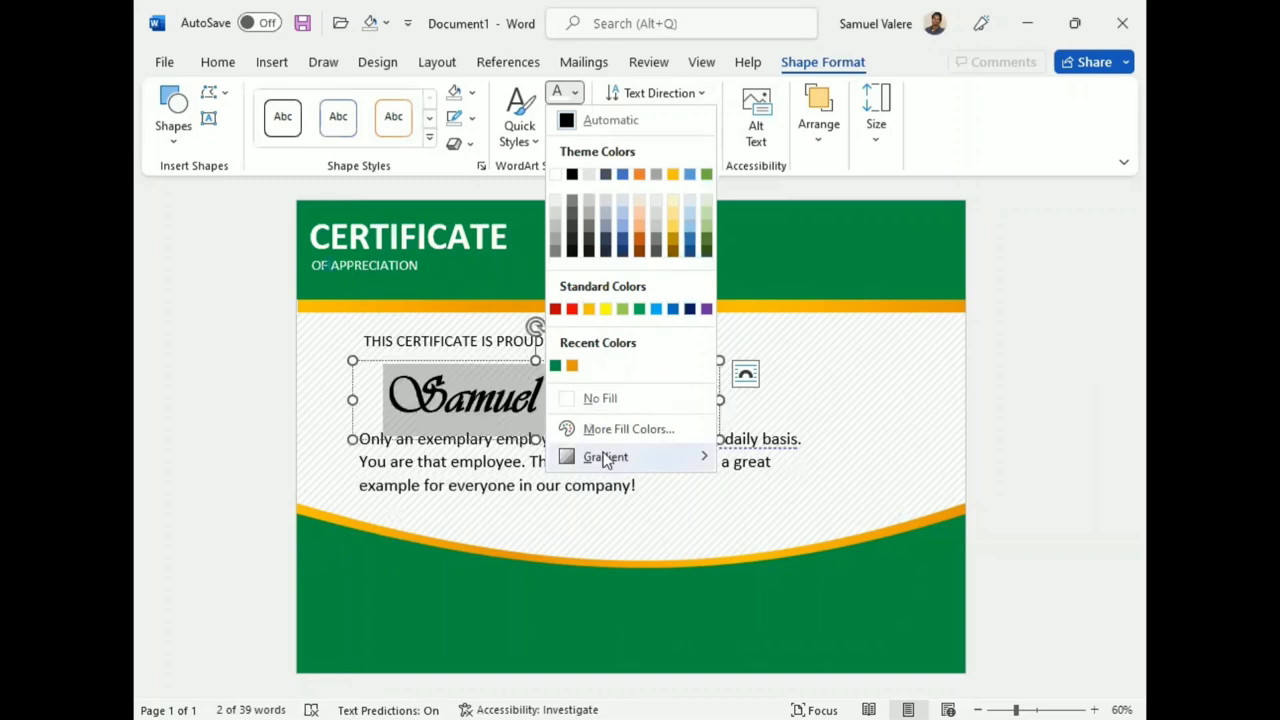
mouse_move(605, 458)
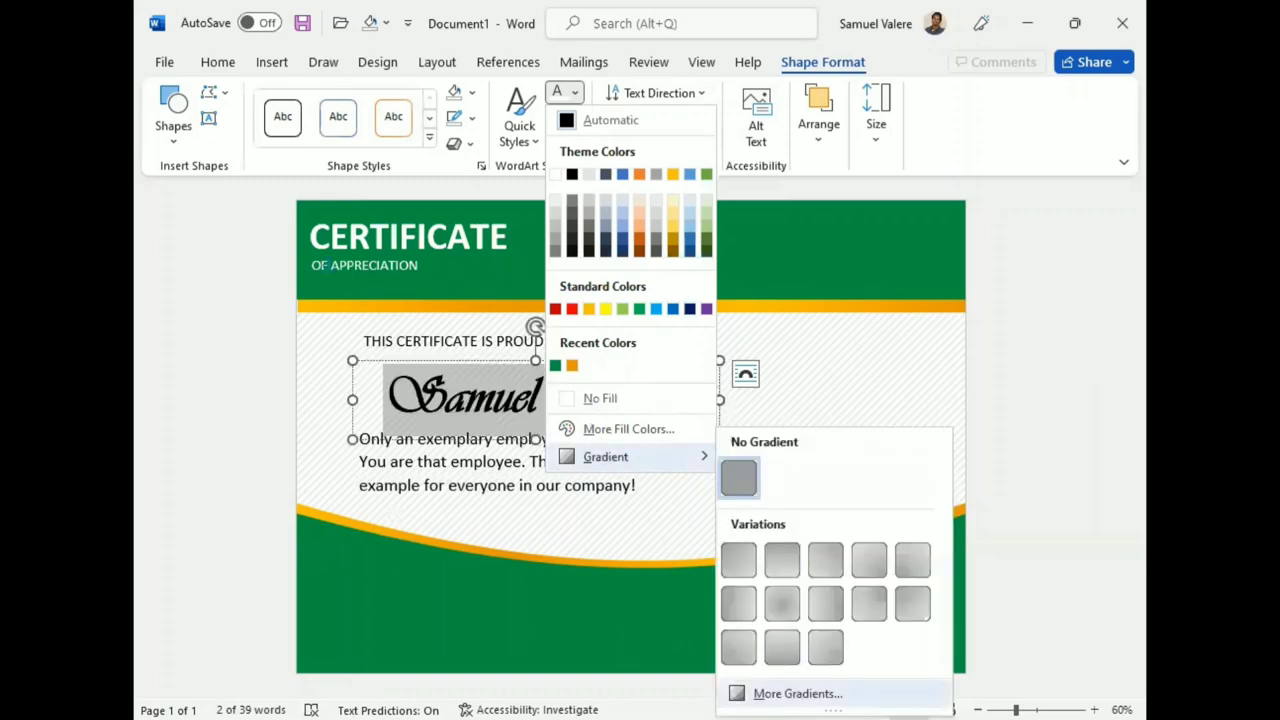
left_click(797, 693)
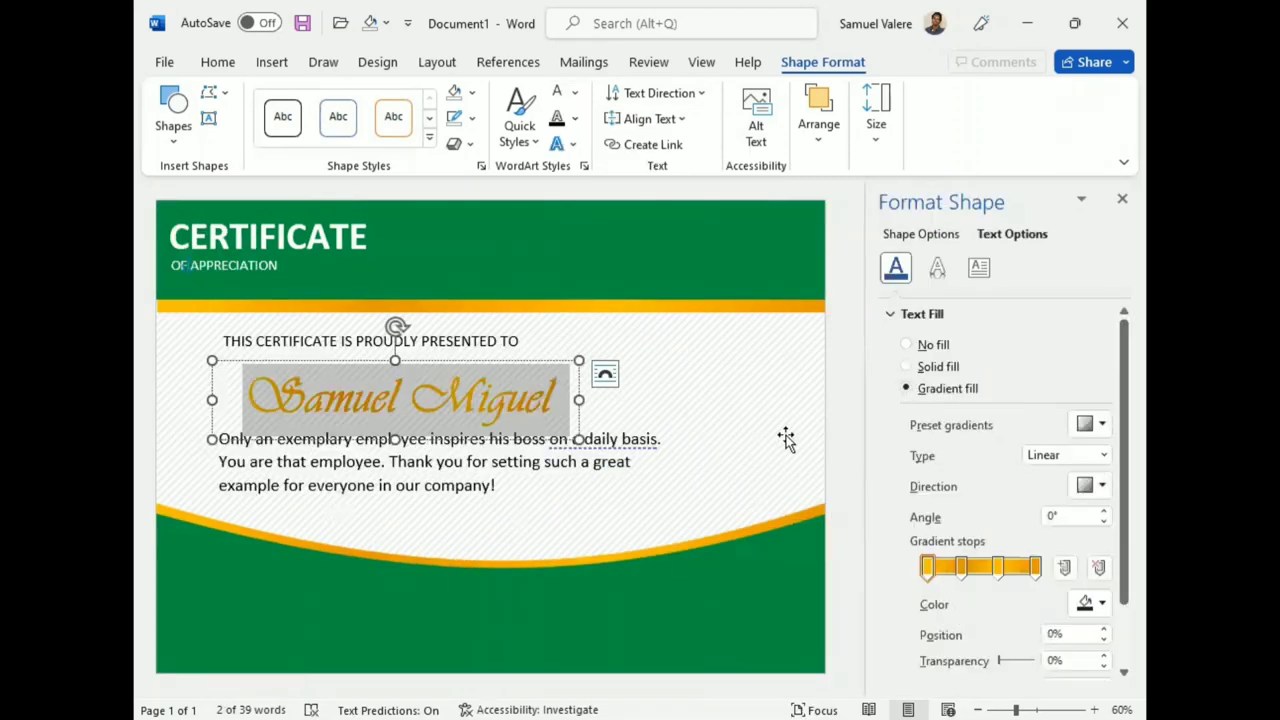
left_click(530, 460)
left_click(478, 405)
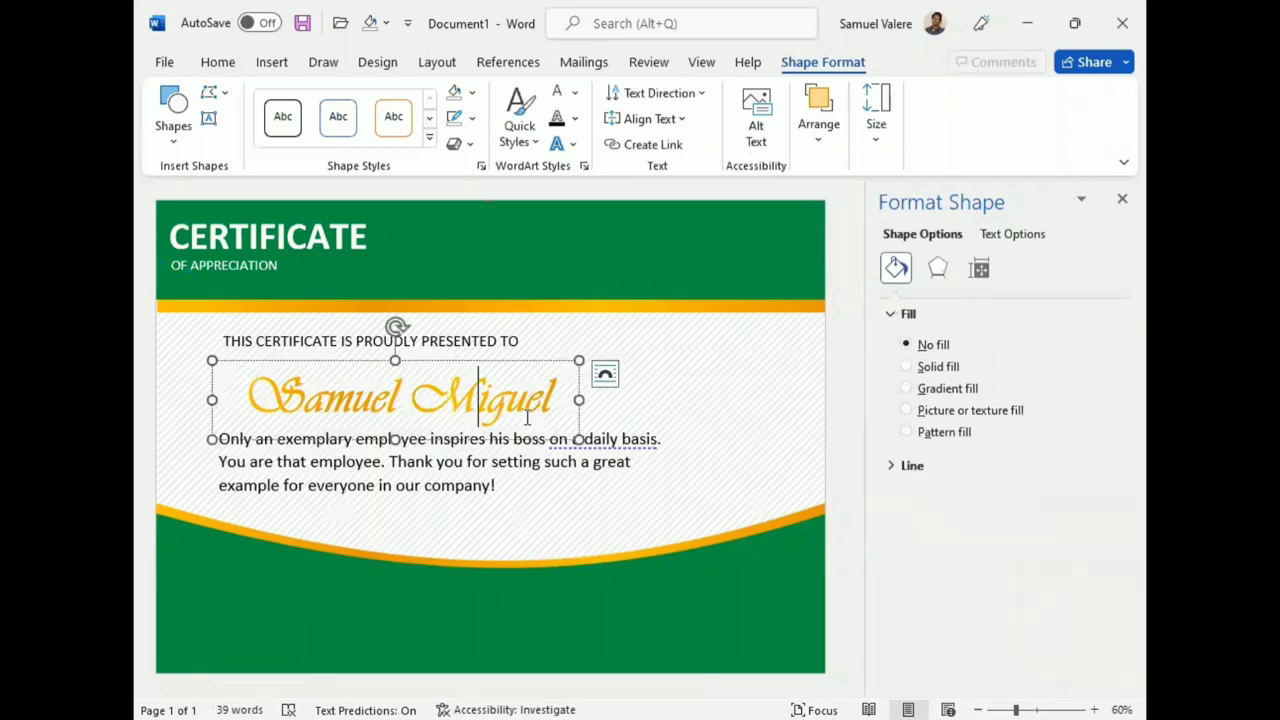
double_click(505, 400)
triple_click(502, 400)
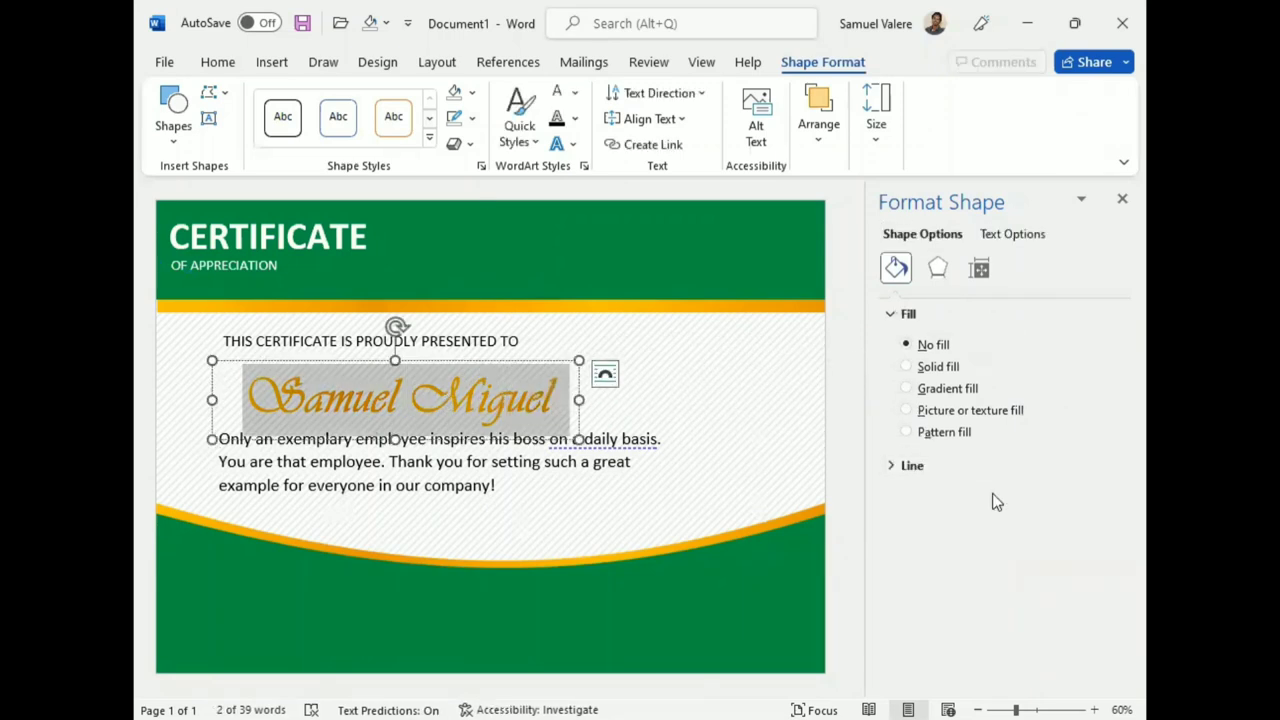
left_click(1012, 234)
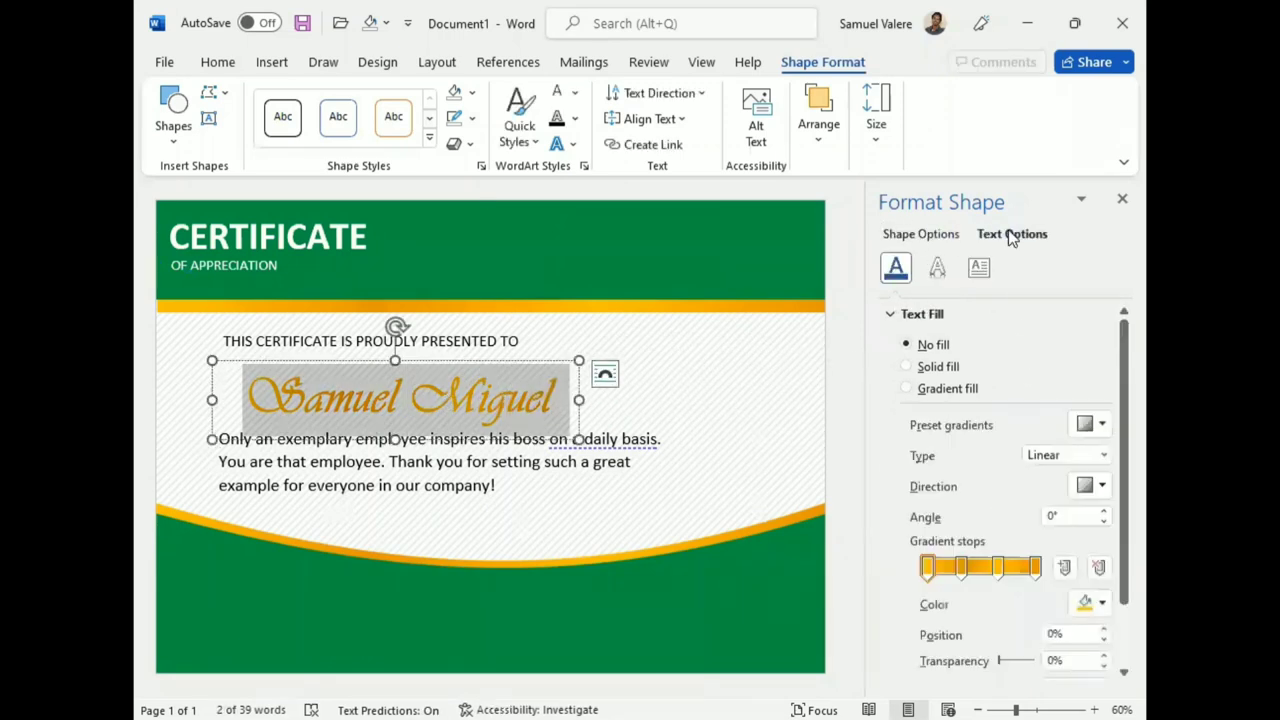
- Delete the extra gradient stops, add one near the end, move the first to 23%, and close the pane
left_click(930, 568)
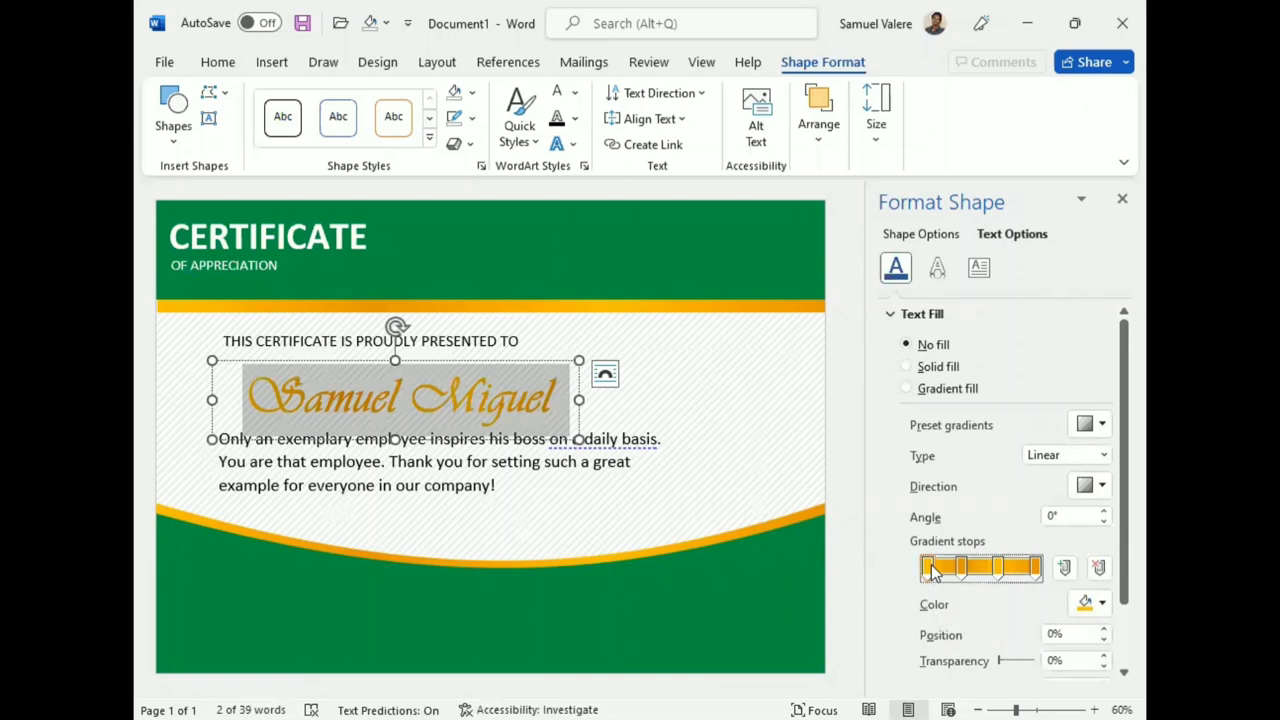
left_click(998, 570)
left_click(1099, 568)
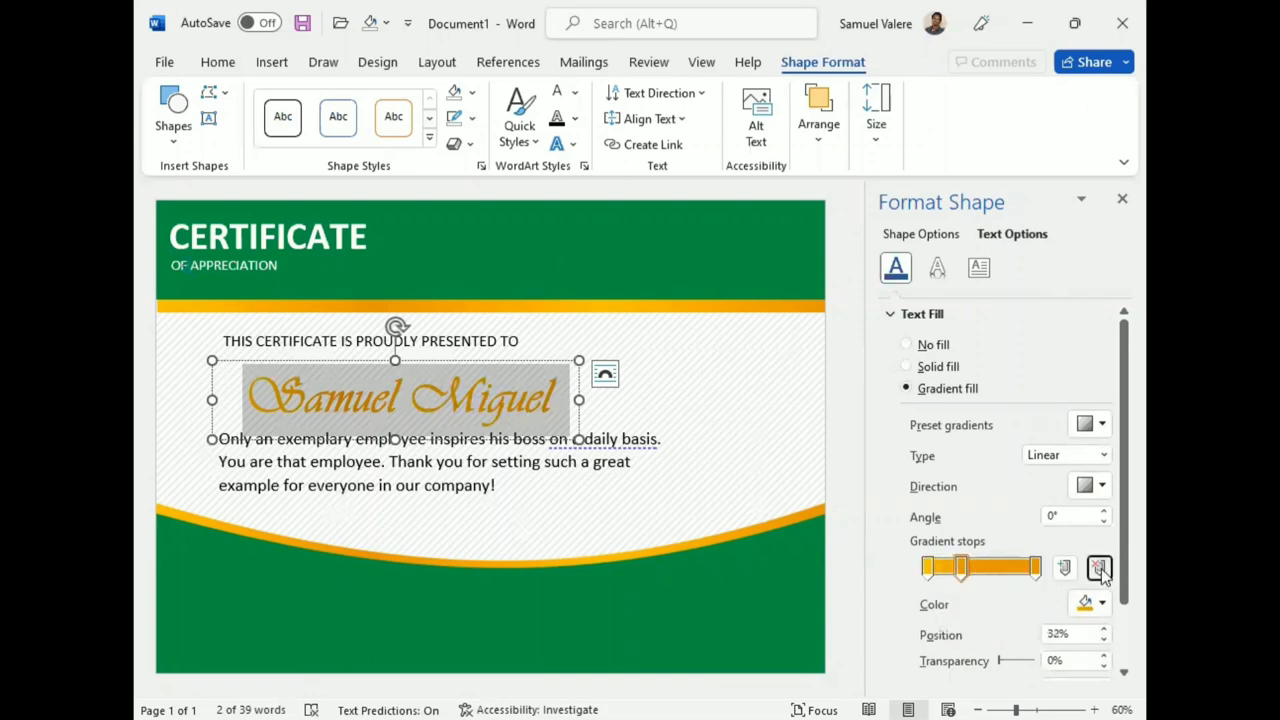
left_click(1099, 568)
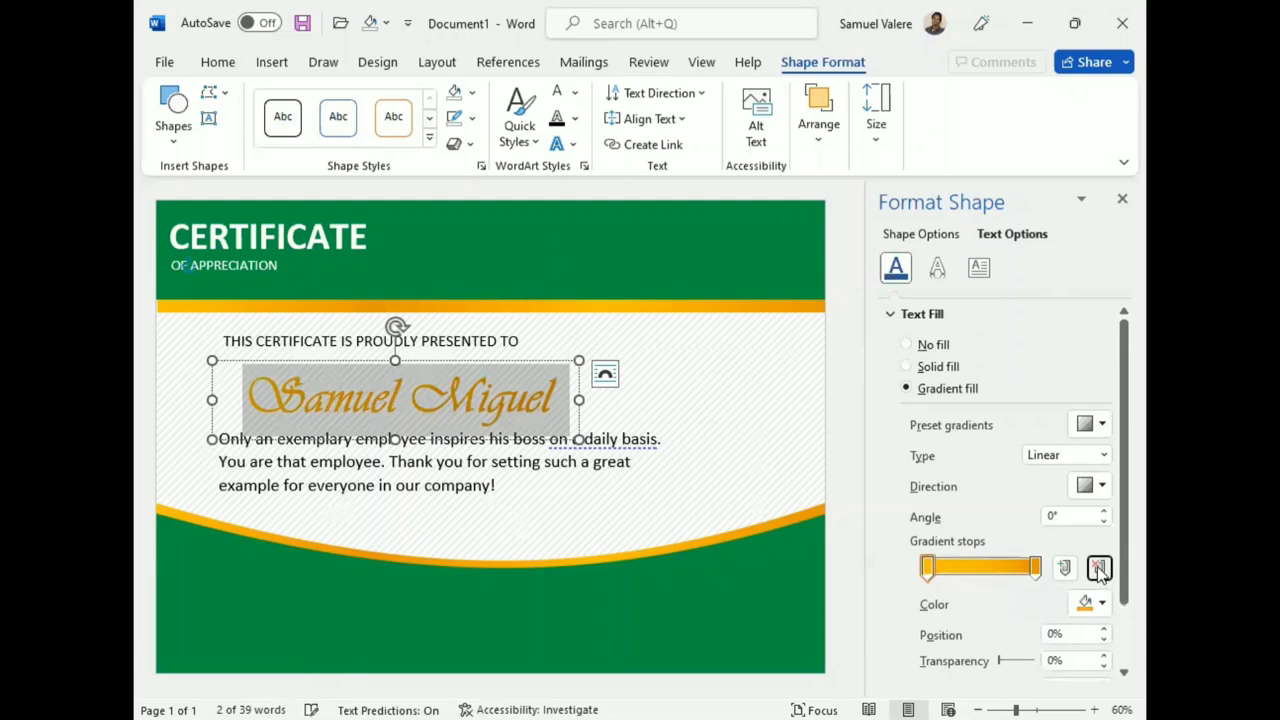
left_click(938, 576)
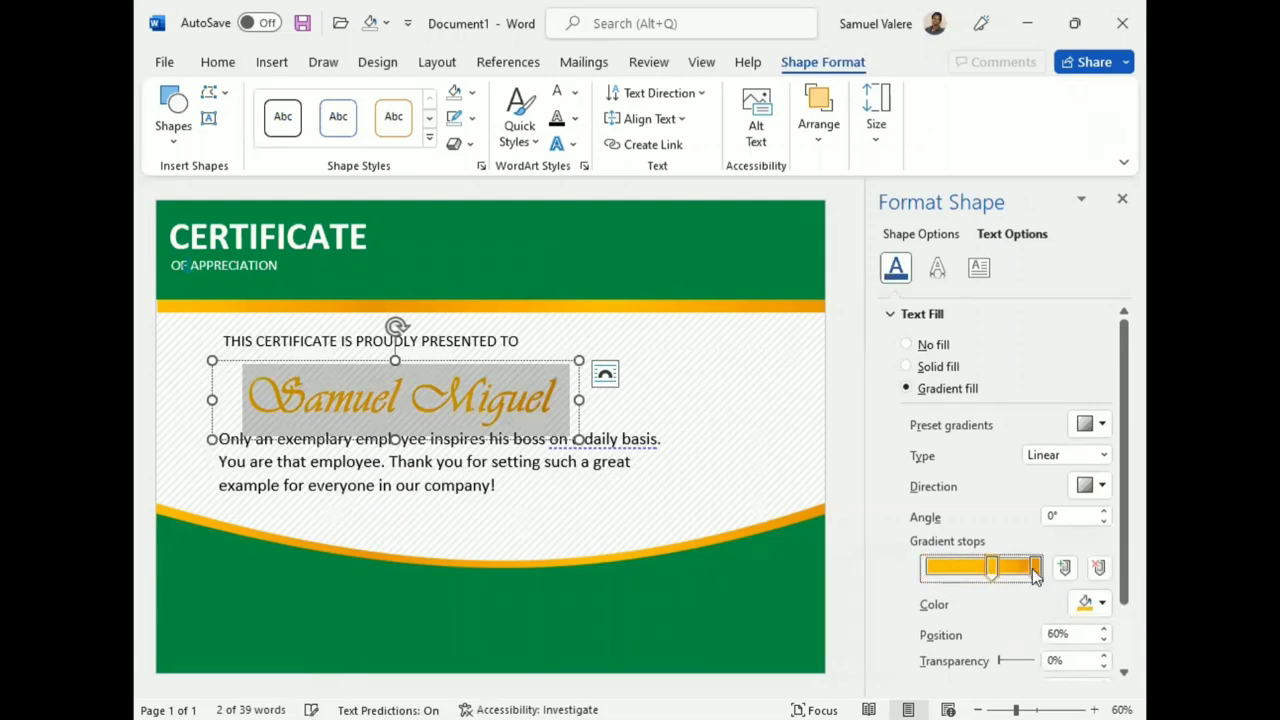
left_click_drag(994, 568, 1040, 570)
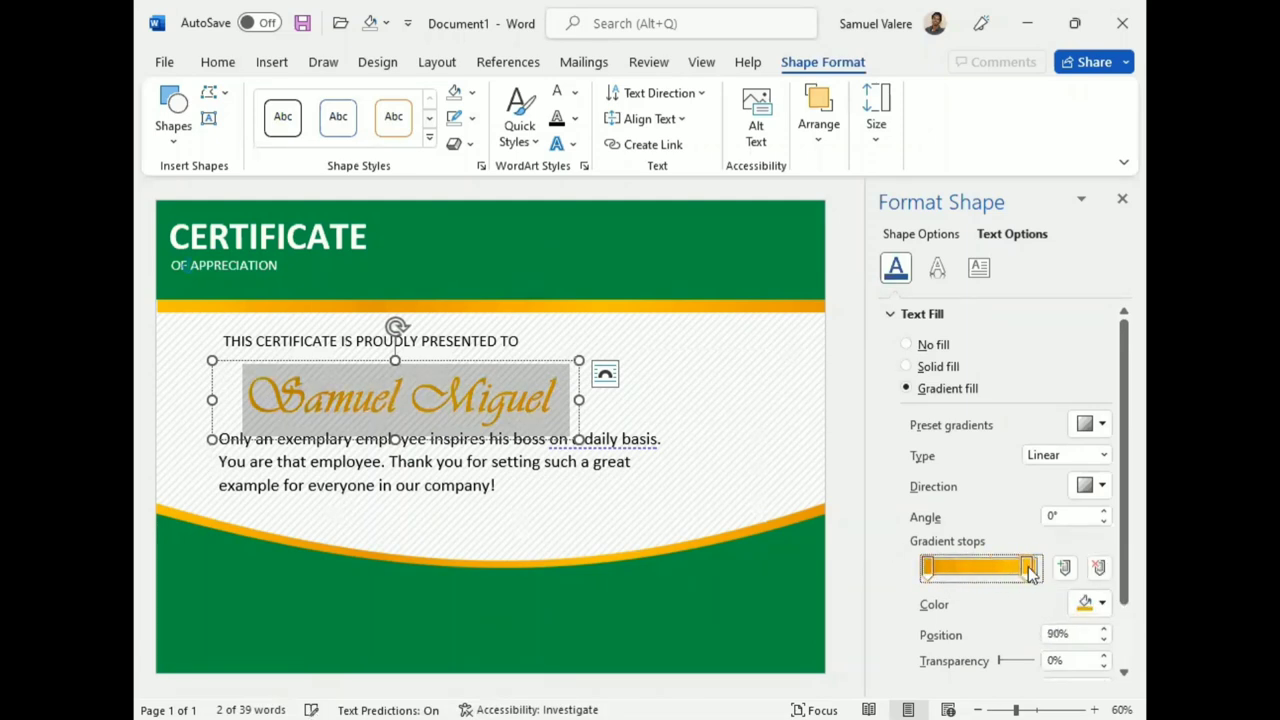
left_click(938, 570)
left_click_drag(940, 570, 952, 570)
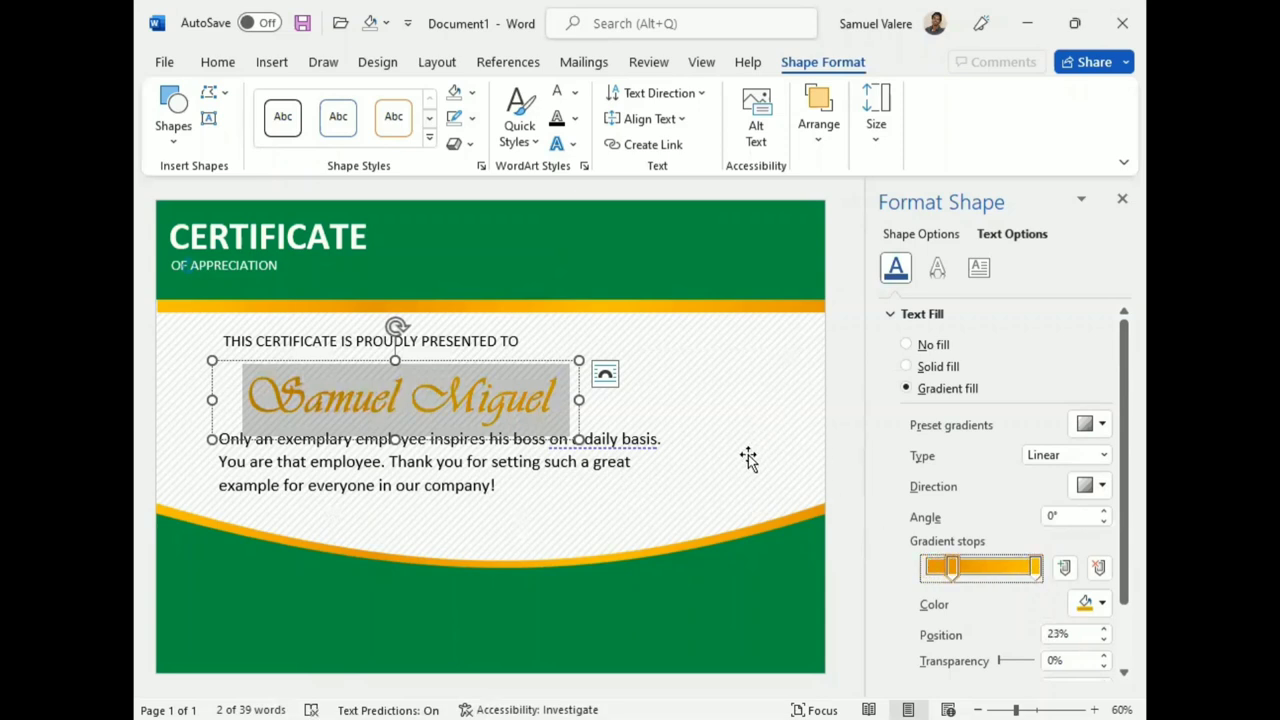
left_click(1120, 202)
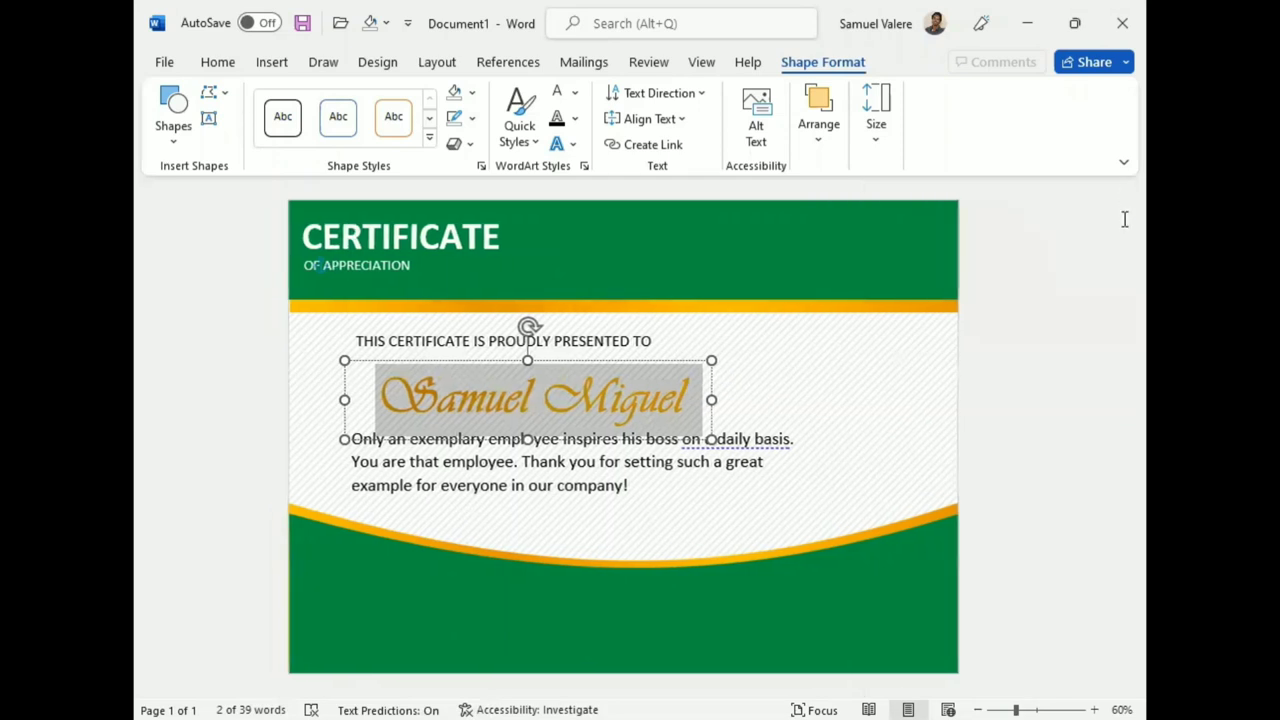
left_click(638, 515)
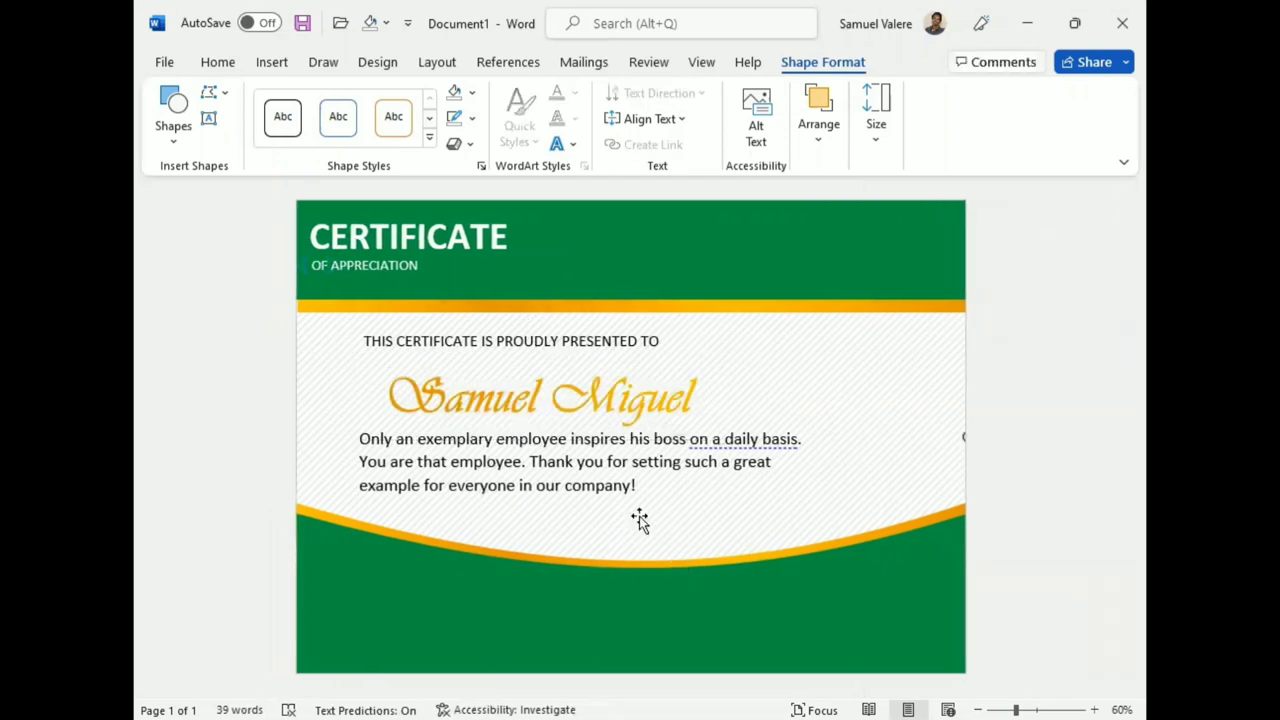
- Draw a short straight line in the green footer with a 1½ pt weight
left_click(179, 145)
left_click(187, 190)
left_click_drag(453, 607, 452, 607)
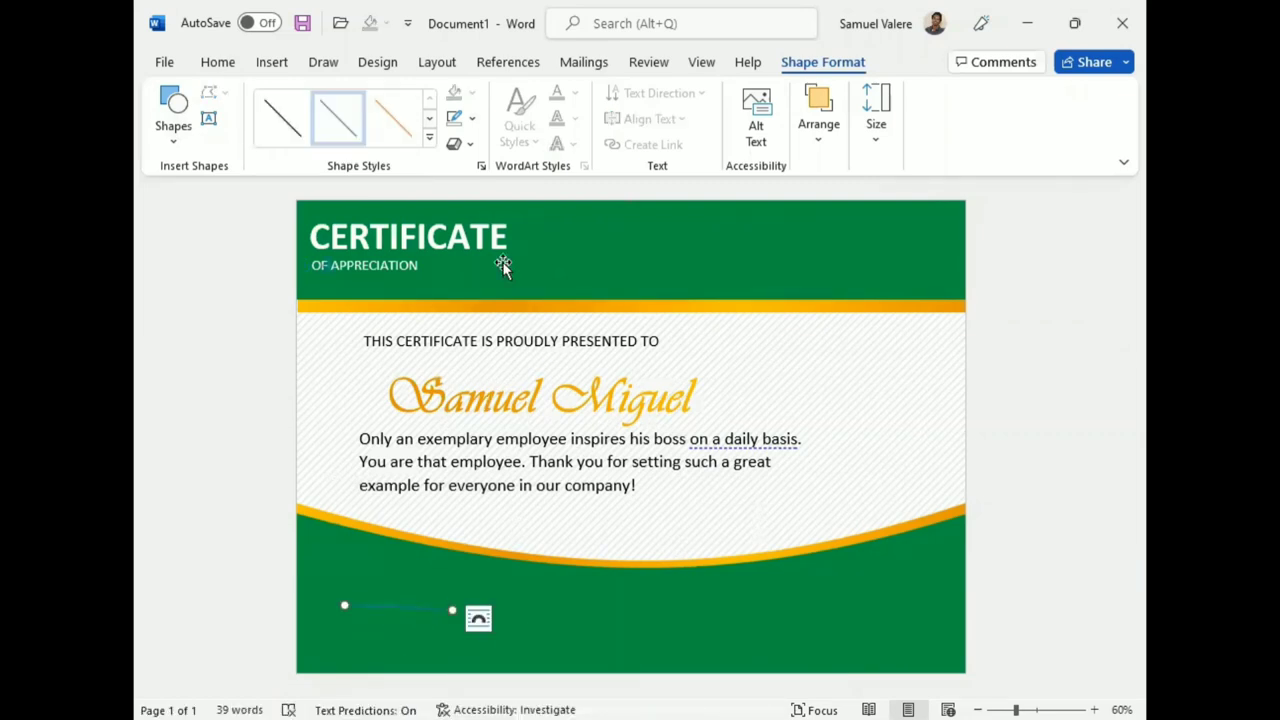
left_click(471, 118)
mouse_move(606, 455)
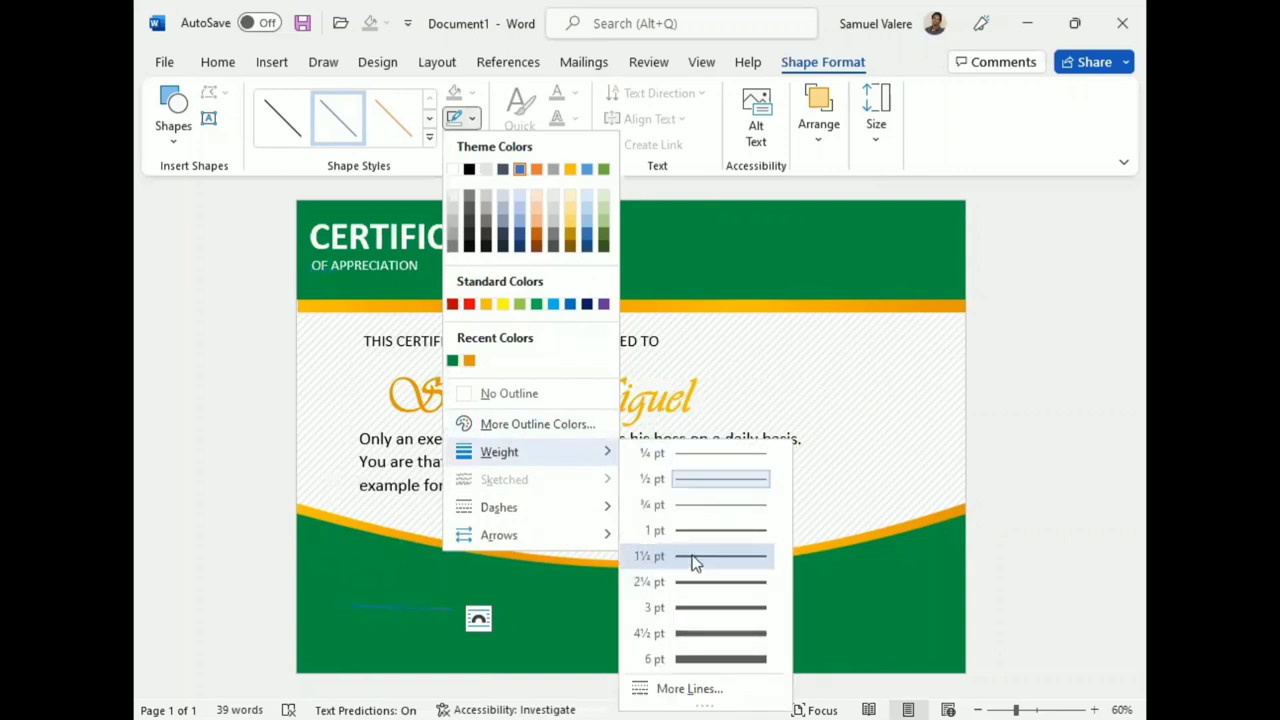
left_click(694, 557)
left_click(471, 118)
left_click(382, 543)
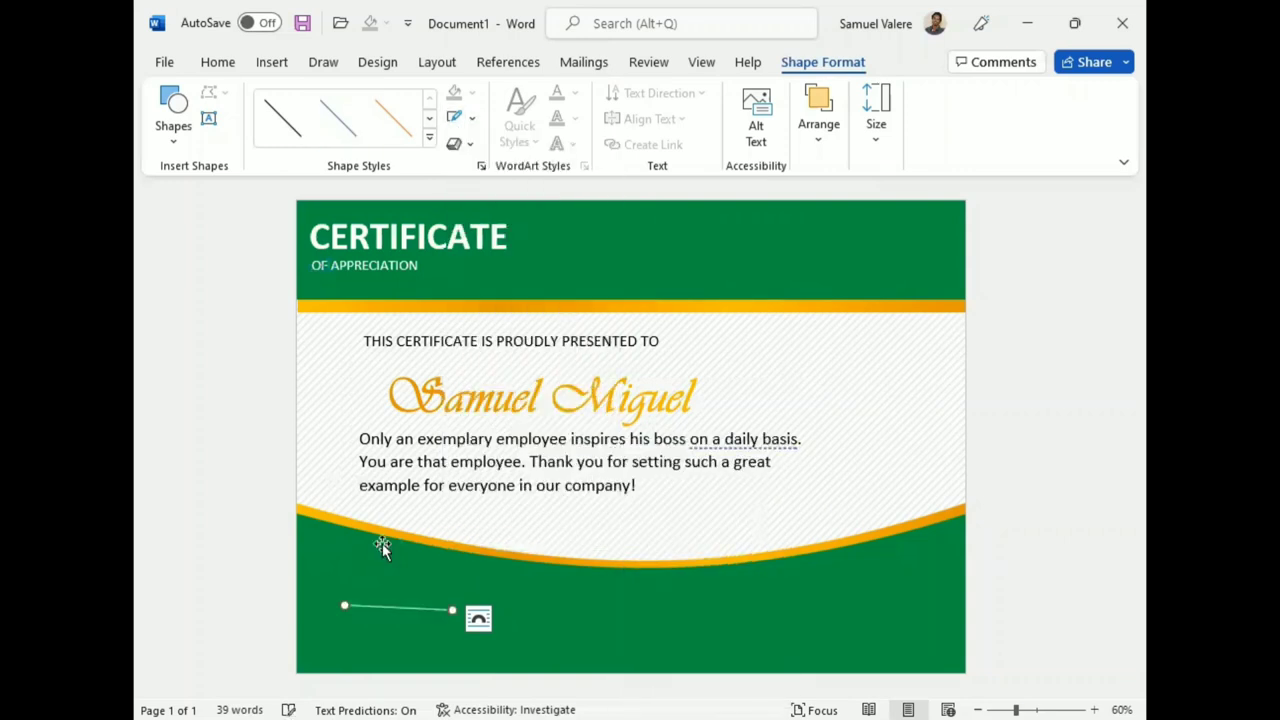
- Copy the line to the footer's right side and adjust both lines' length and position
mouse_move(399, 600)
left_mouse_down()
mouse_move(401, 613)
mouse_move(595, 613)
left_mouse_up()
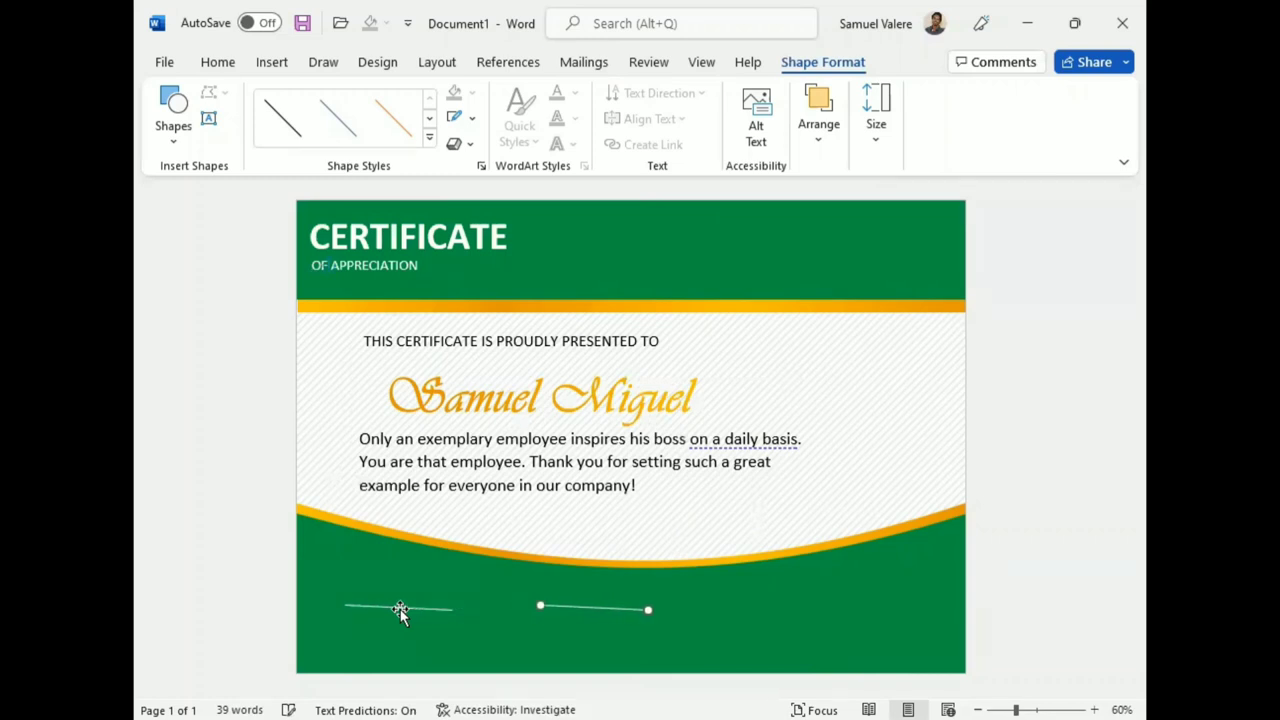
key("Left")
key("Left")
key("Left")
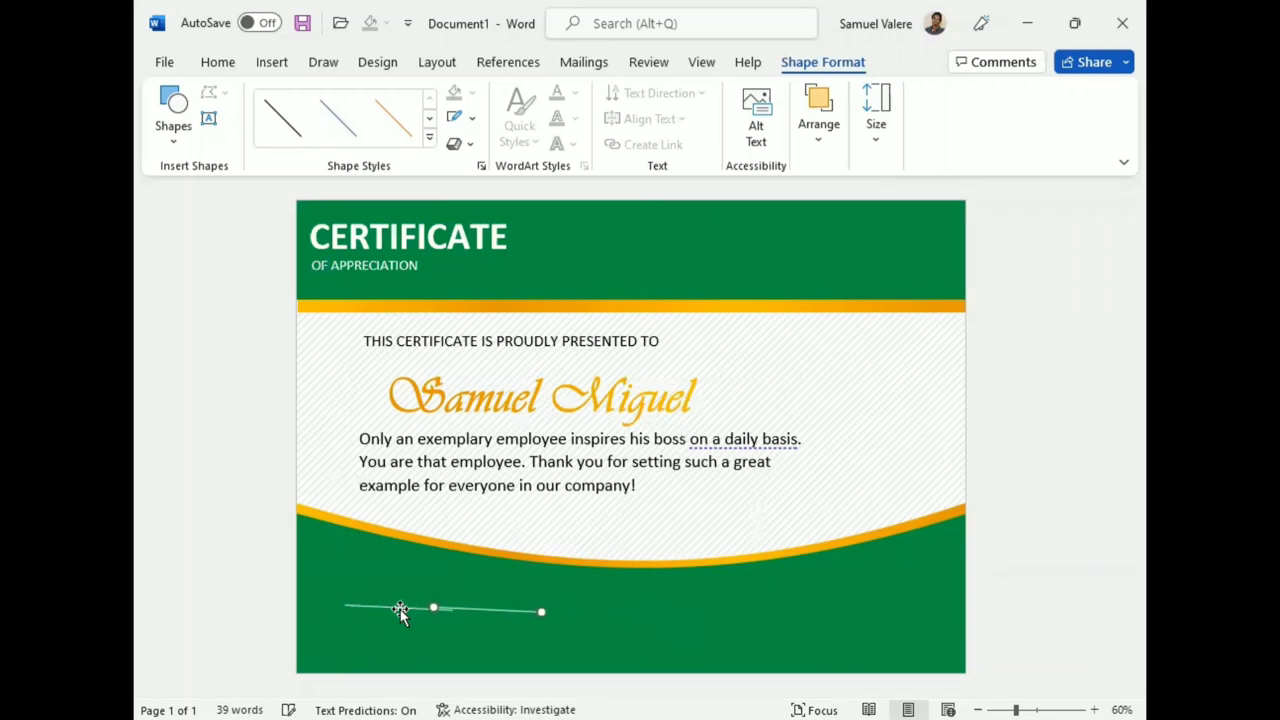
key("Left")
key("Left")
key("Left")
key("Left")
key("Left")
left_click_drag(453, 612, 847, 612)
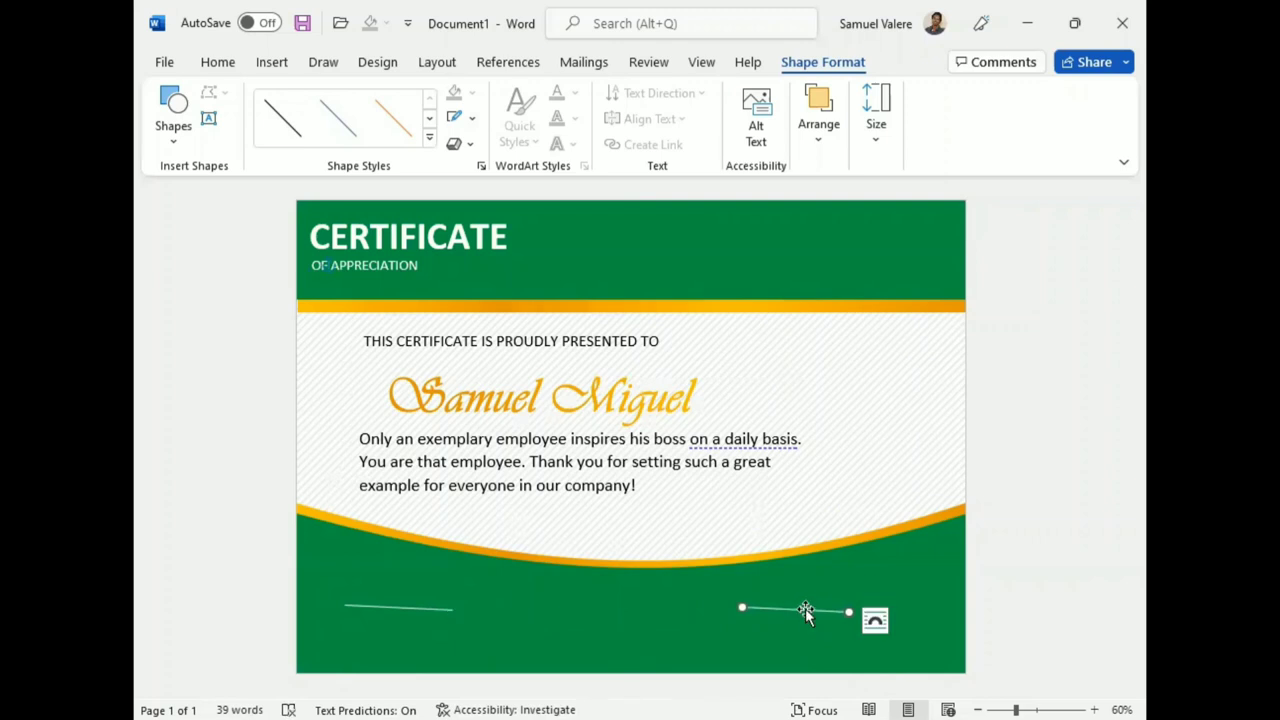
left_click(1041, 578)
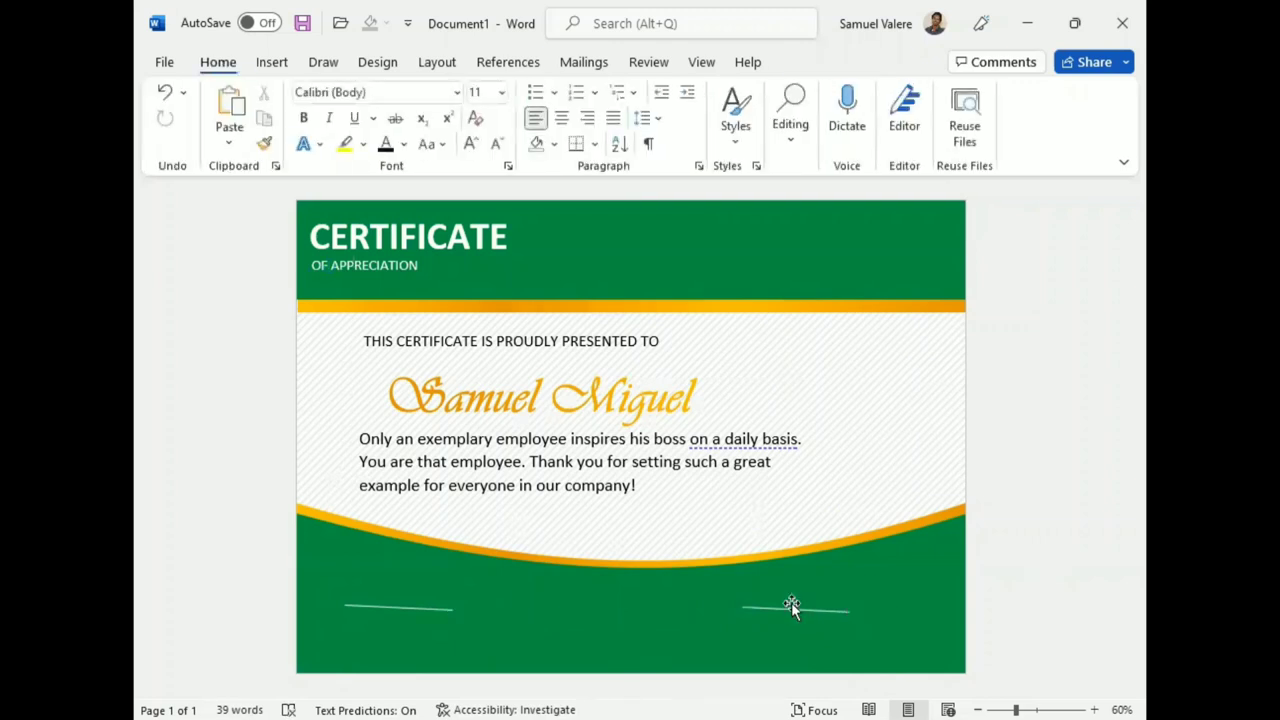
mouse_move(791, 608)
left_mouse_down()
mouse_move(788, 632)
mouse_move(790, 614)
mouse_move(845, 616)
left_mouse_up()
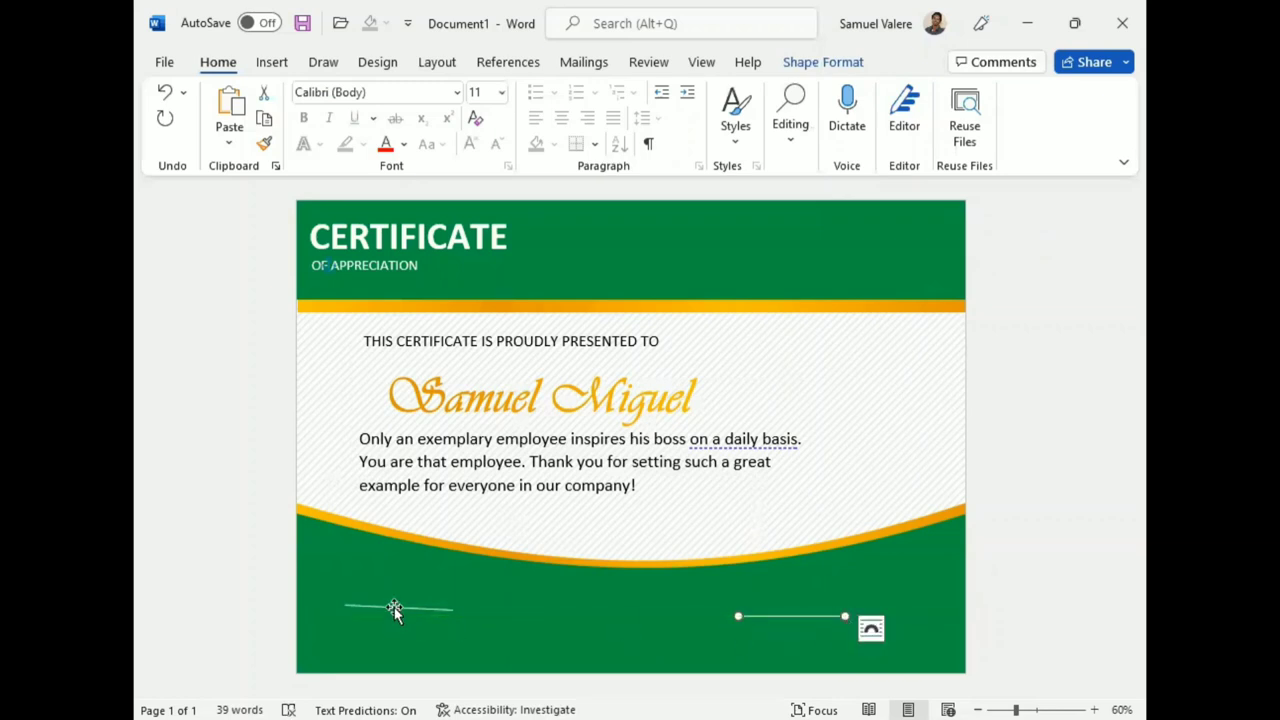
left_click_drag(394, 611, 757, 617)
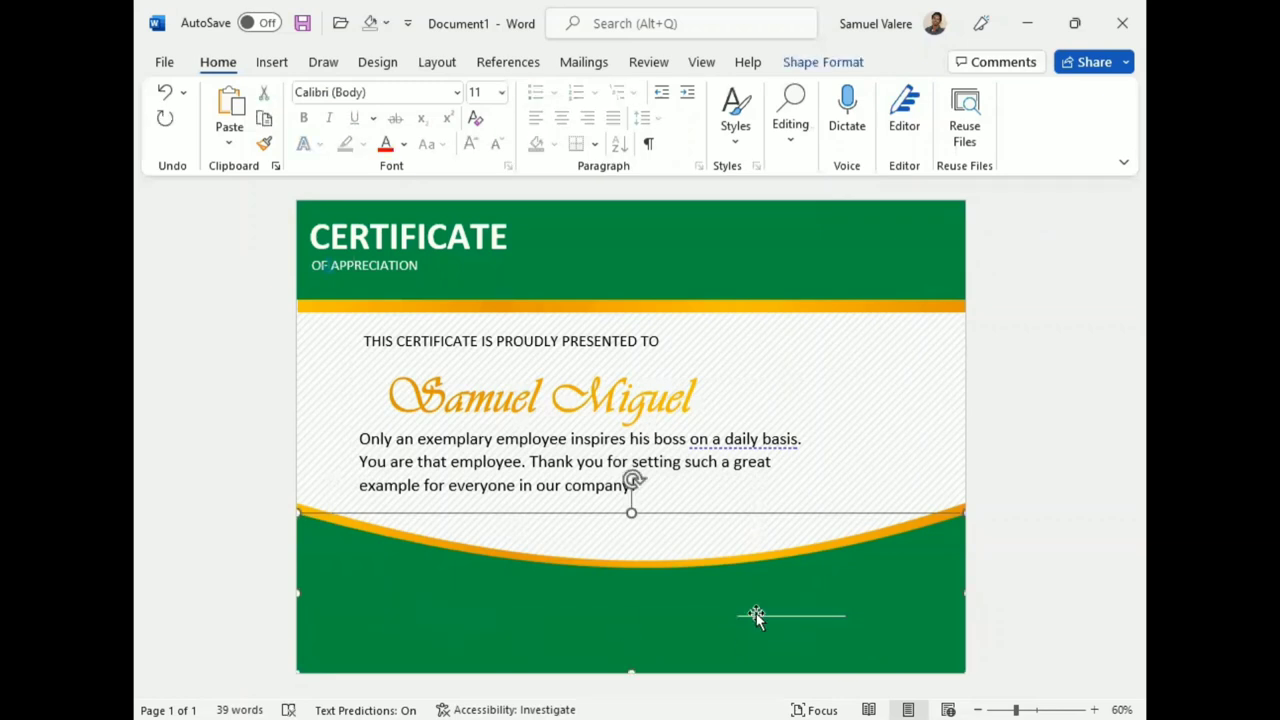
left_click(762, 615)
key("Right")
key("Down")
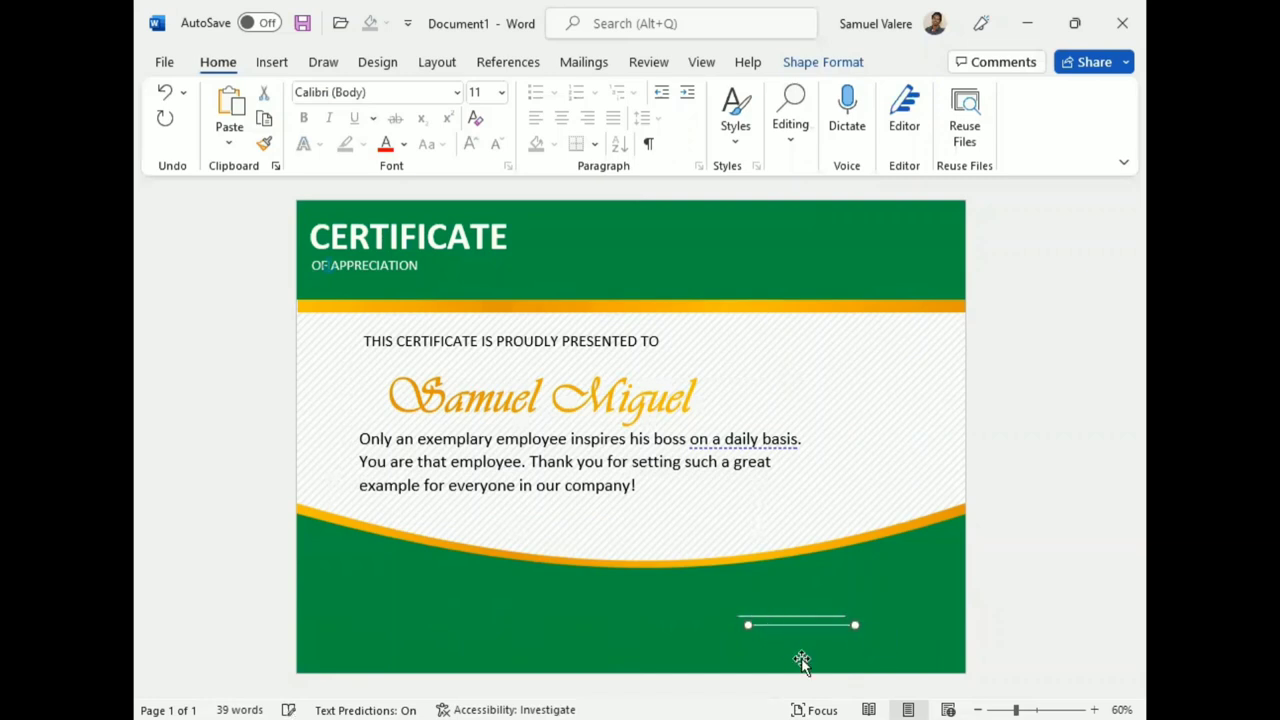
key("ctrl+z")
key("ctrl+z")
key("ctrl+z")
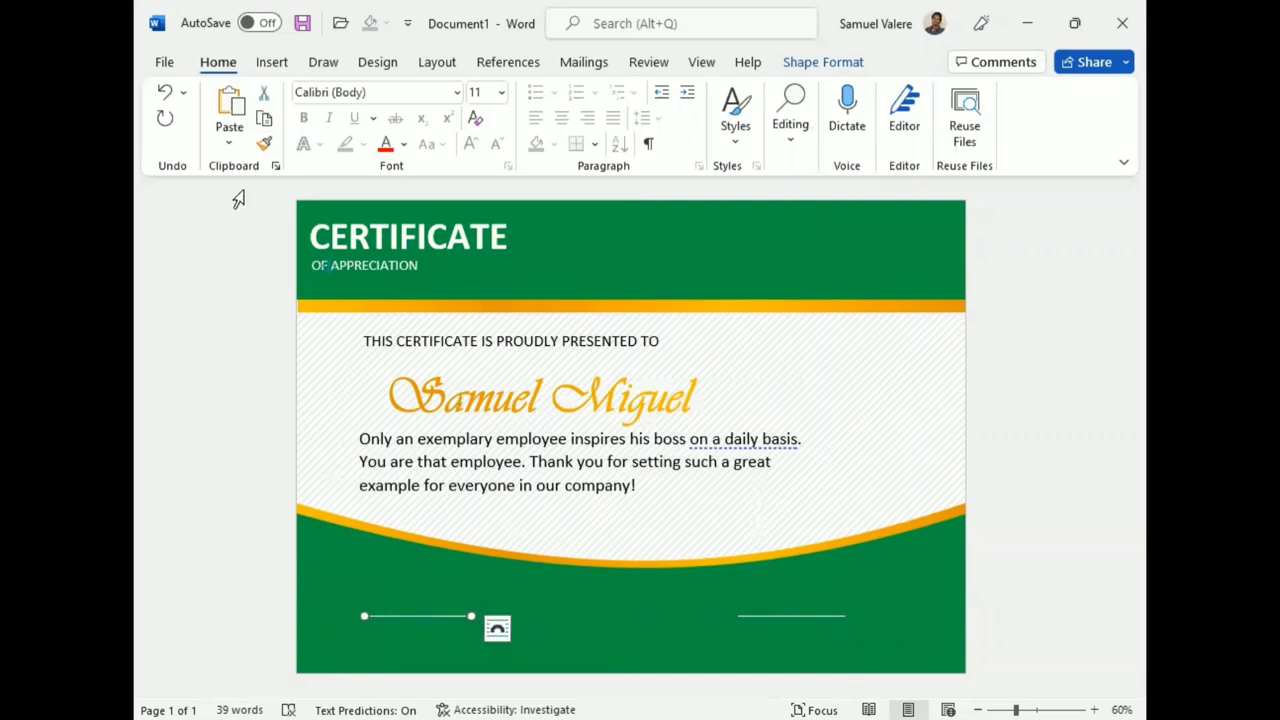
- Draw a small text box under the left line reading 'DATE' in capitals, centred
left_click(818, 61)
left_click(208, 118)
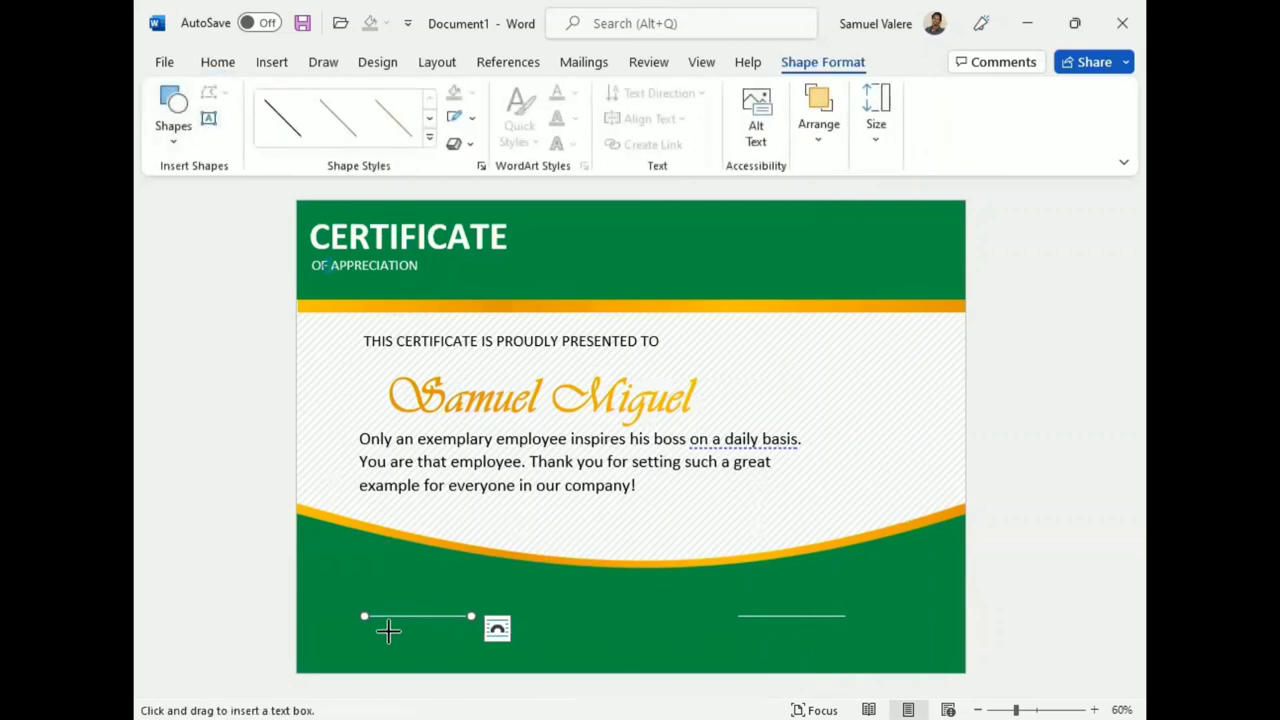
left_click_drag(379, 628, 446, 657)
type("Cer")
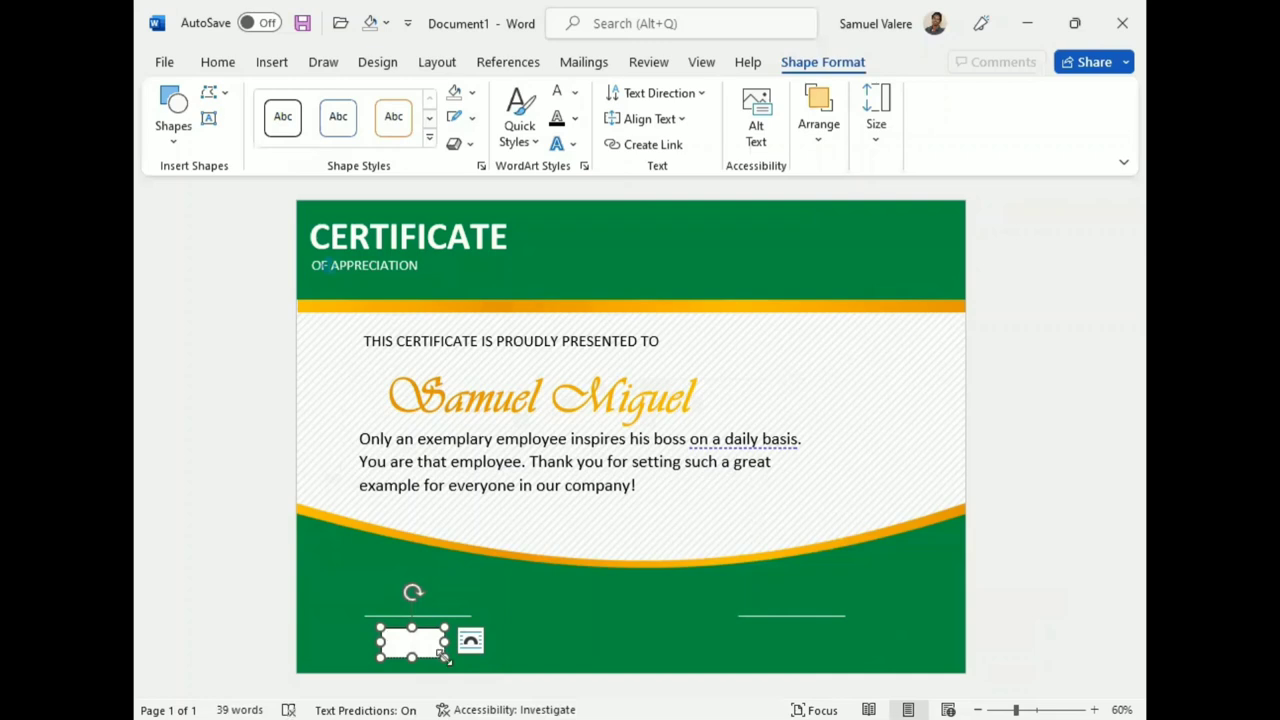
type("dATE")
double_click(396, 640)
left_click(217, 62)
left_click(428, 143)
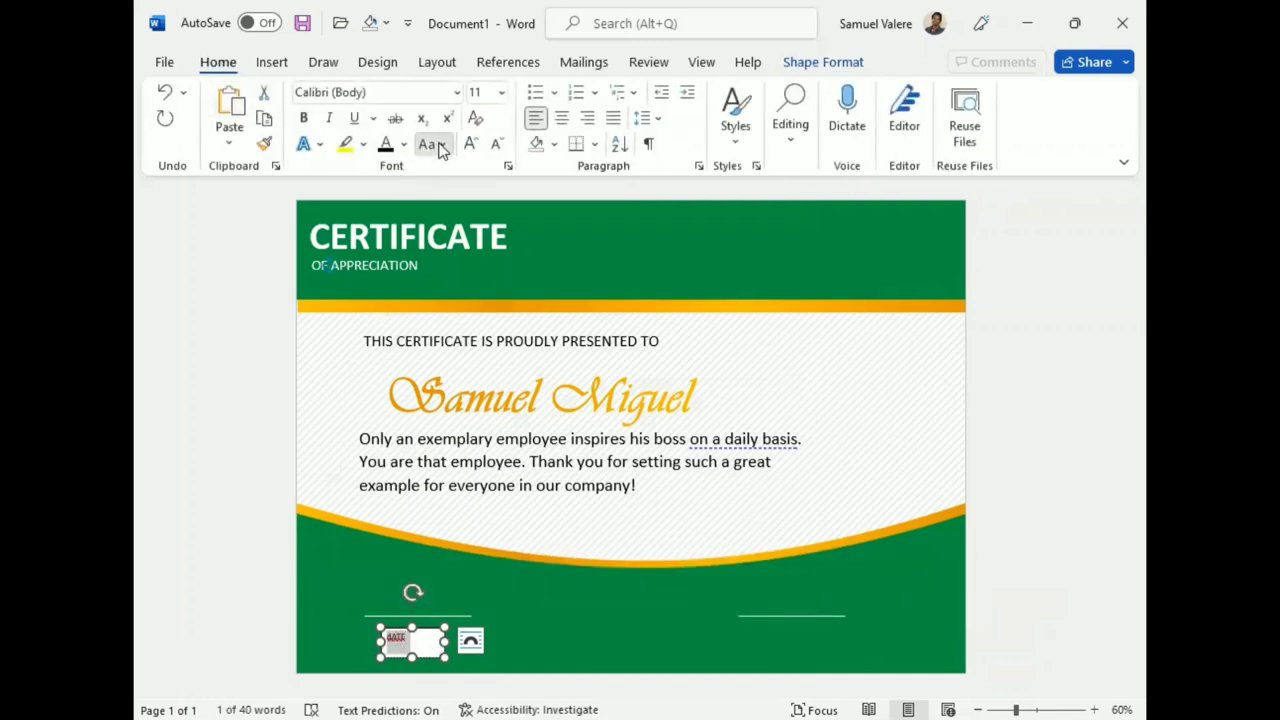
left_click(478, 218)
left_click(561, 119)
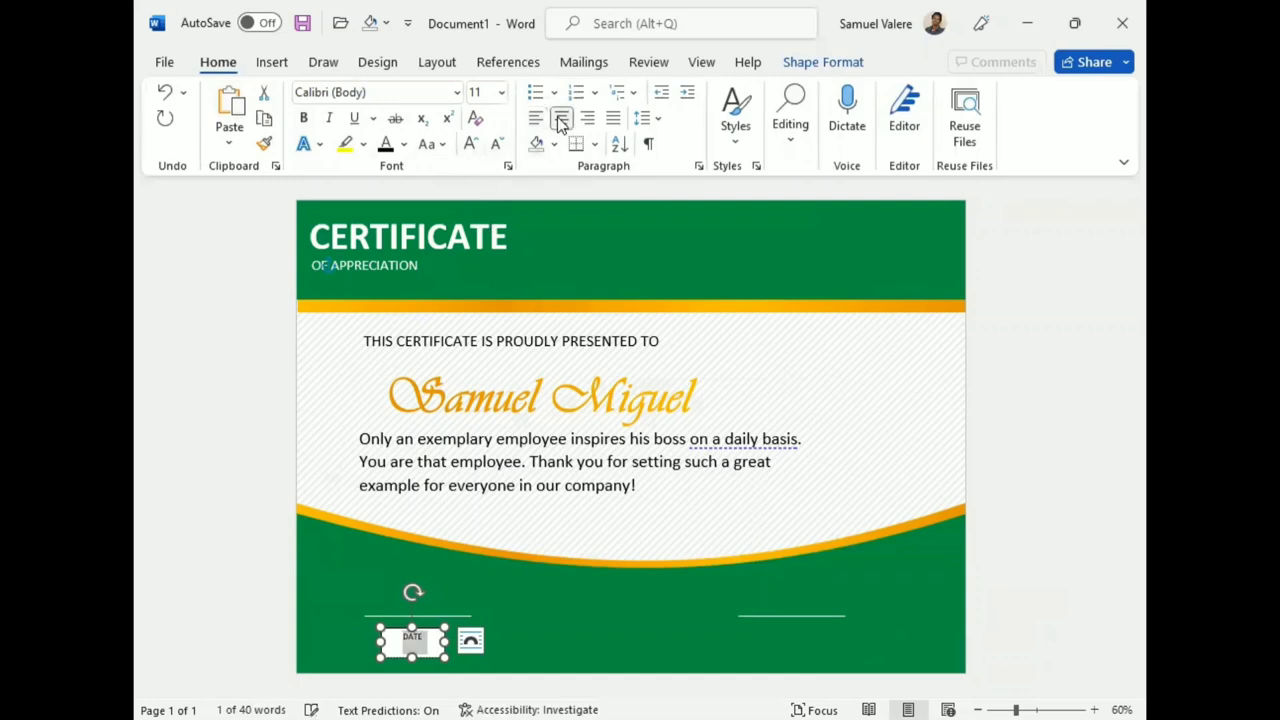
- Make the DATE label 14 pt white text with no box fill or outline
left_click(472, 145)
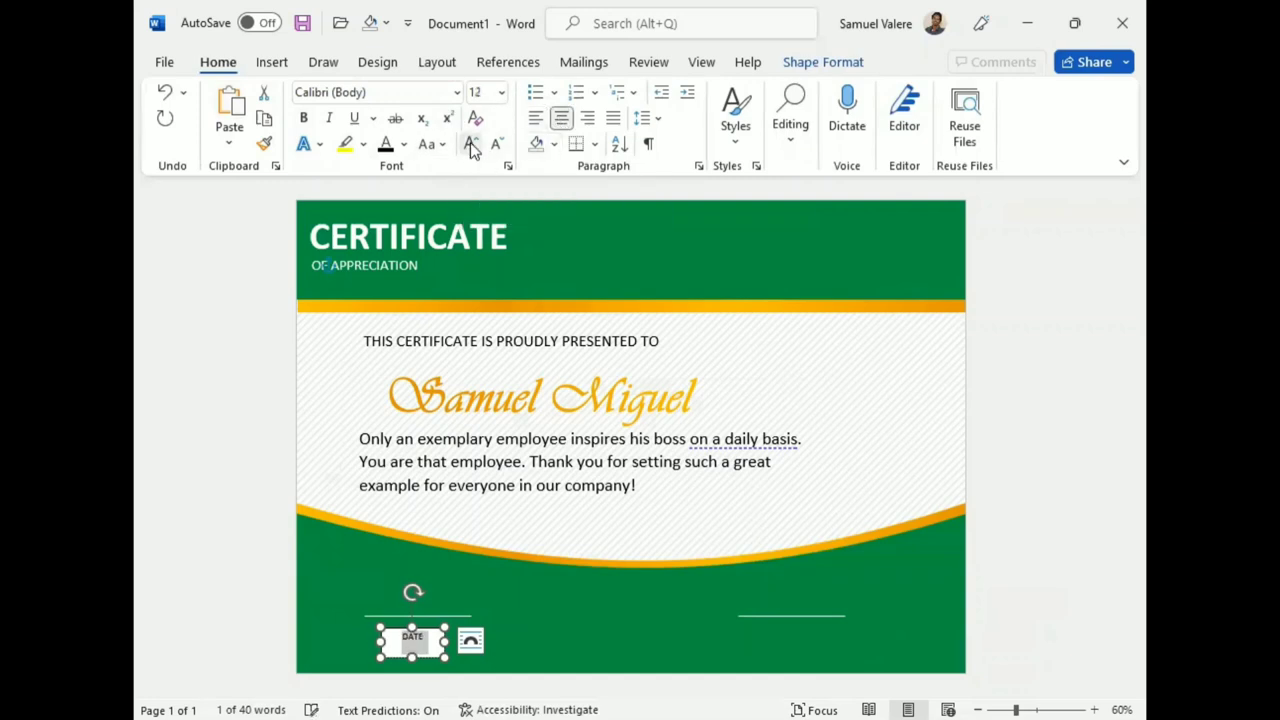
left_click(472, 145)
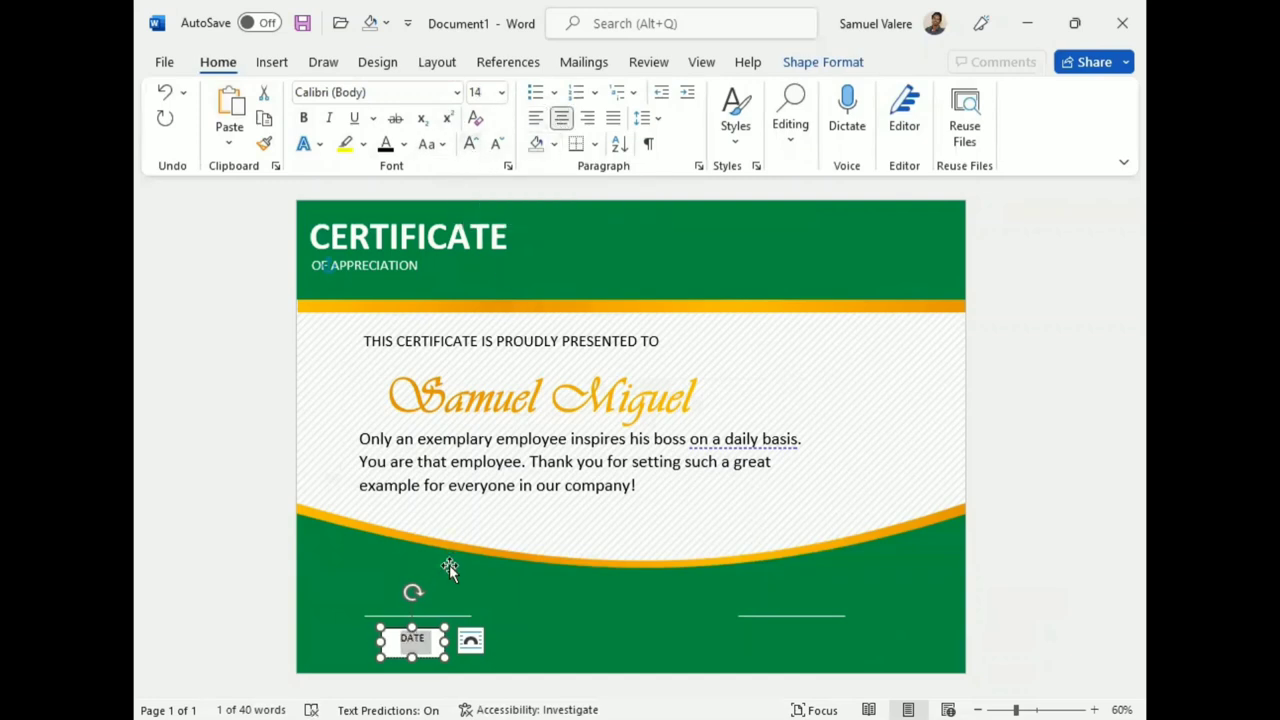
left_click(822, 62)
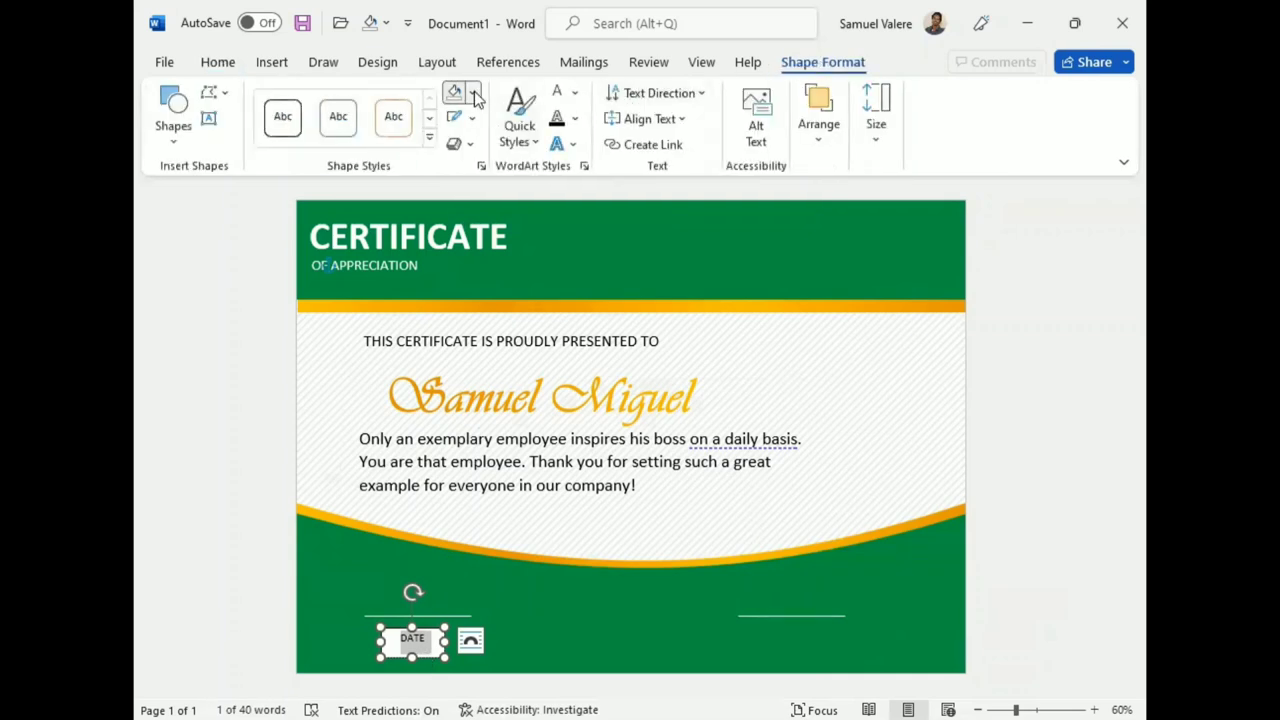
left_click(472, 92)
left_click(460, 366)
left_click(472, 120)
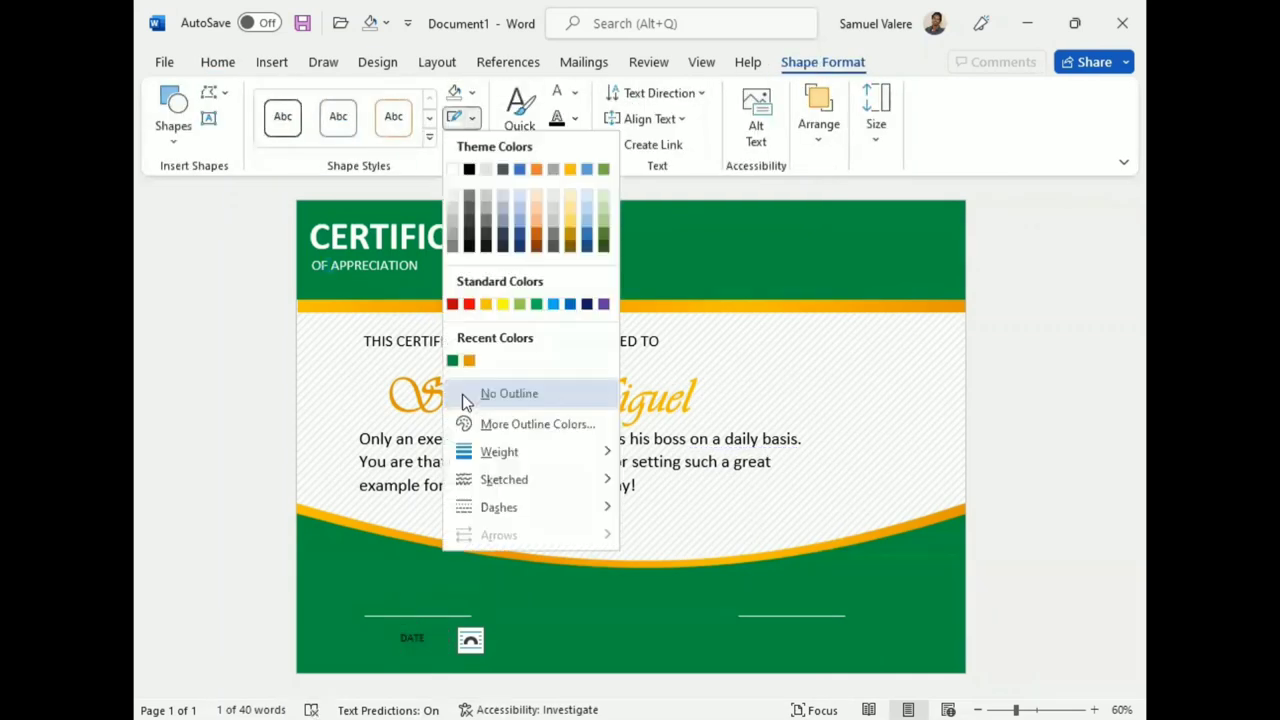
left_click(462, 394)
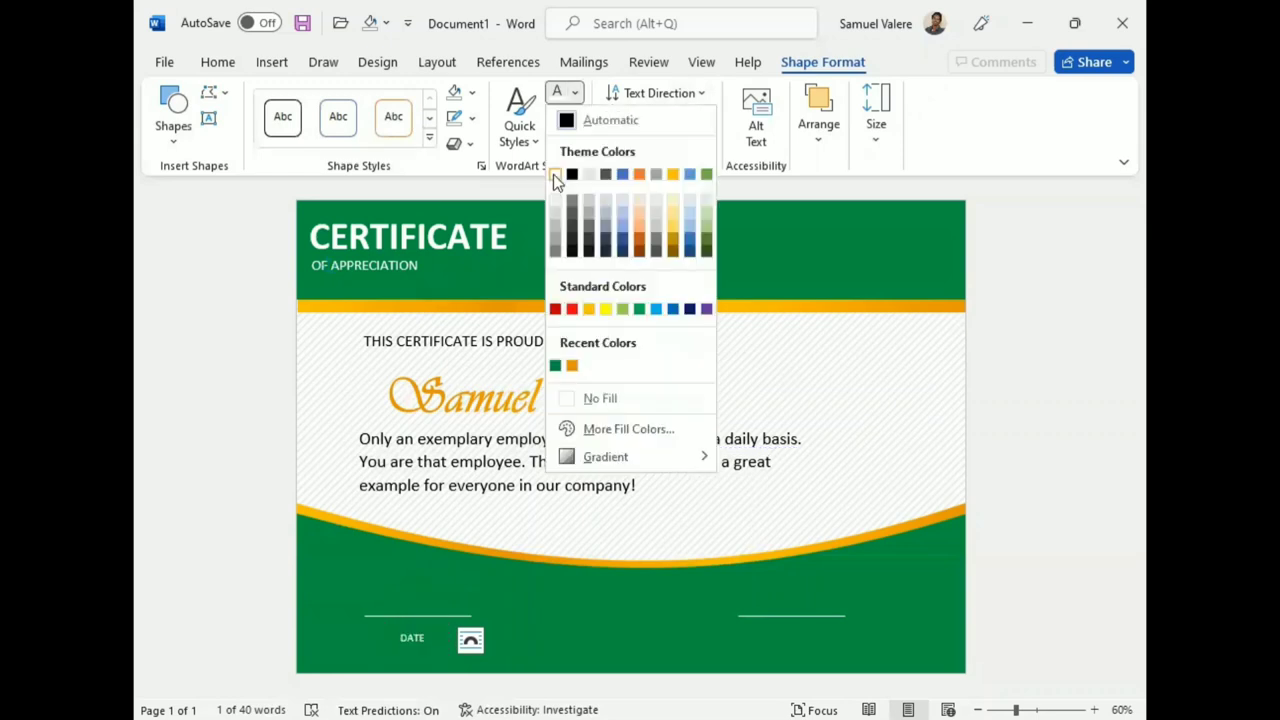
left_click(553, 174)
- Shorten the DATE box, copy it under the right line, and retype it as 'Signature'
left_click_drag(413, 656, 412, 649)
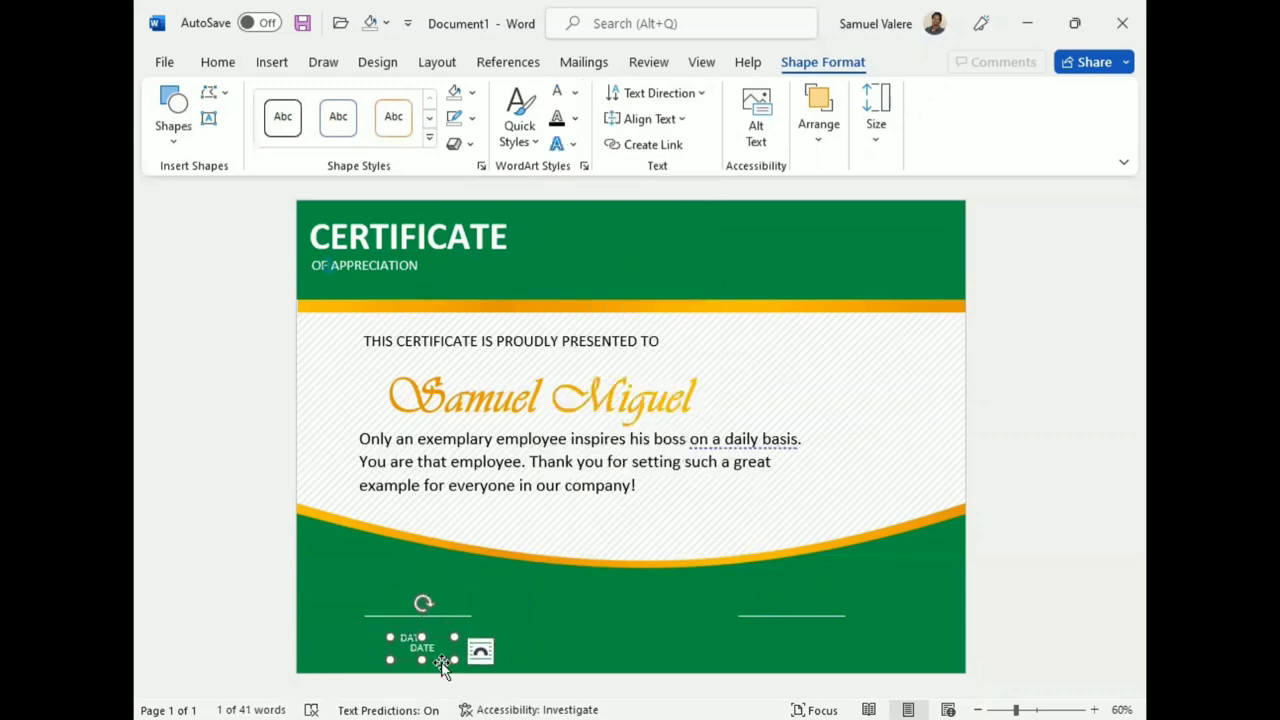
mouse_move(444, 650)
left_mouse_down("ctrl")
mouse_move(722, 655)
mouse_move(818, 641)
left_mouse_up("ctrl")
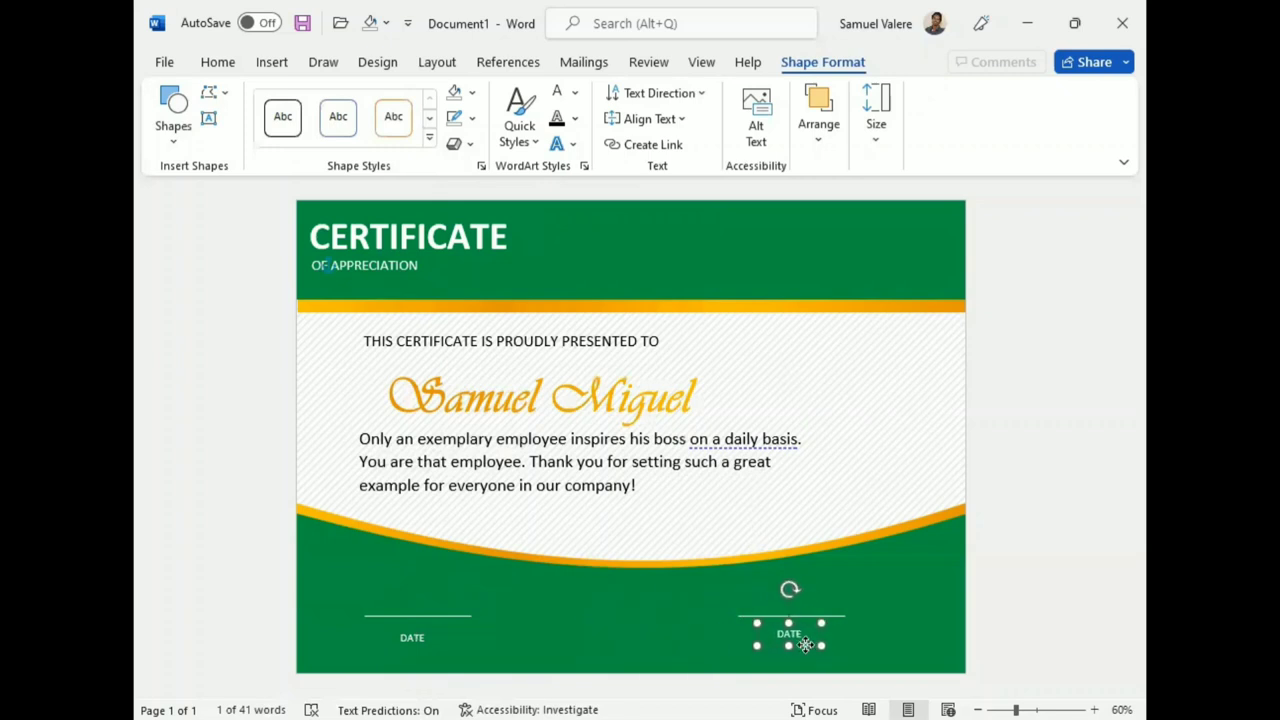
double_click(786, 628)
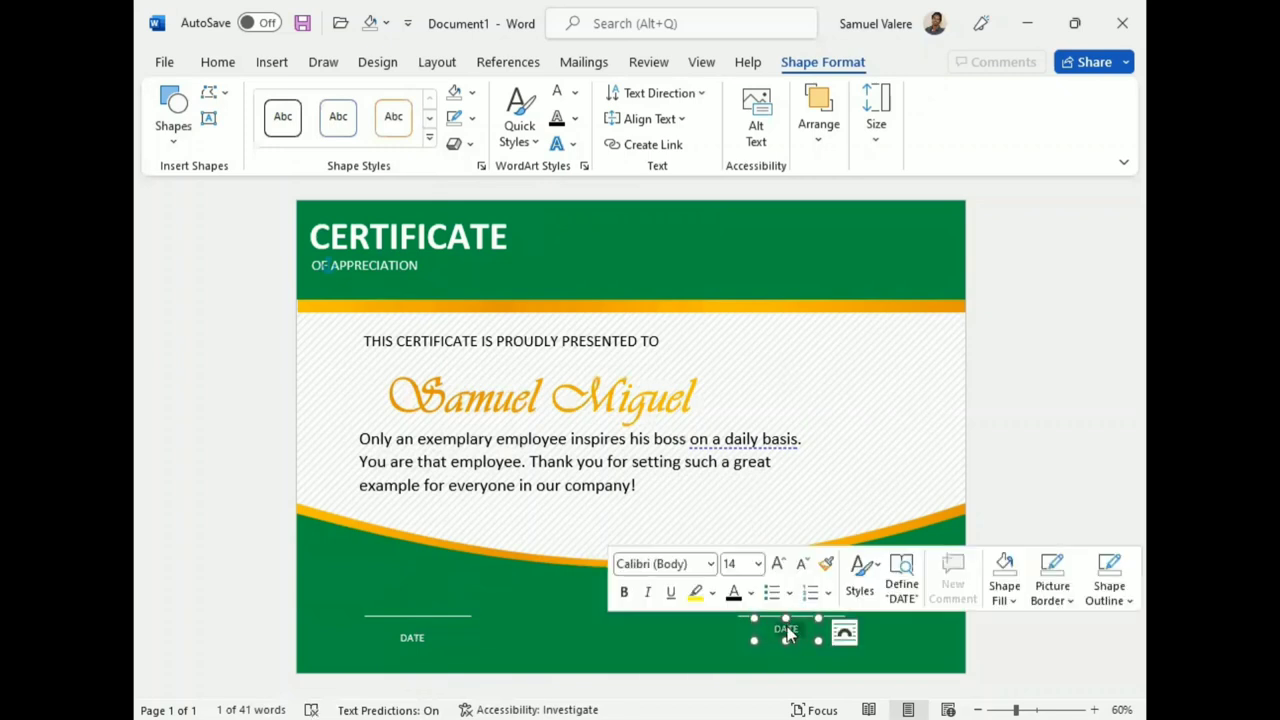
type("Signa")
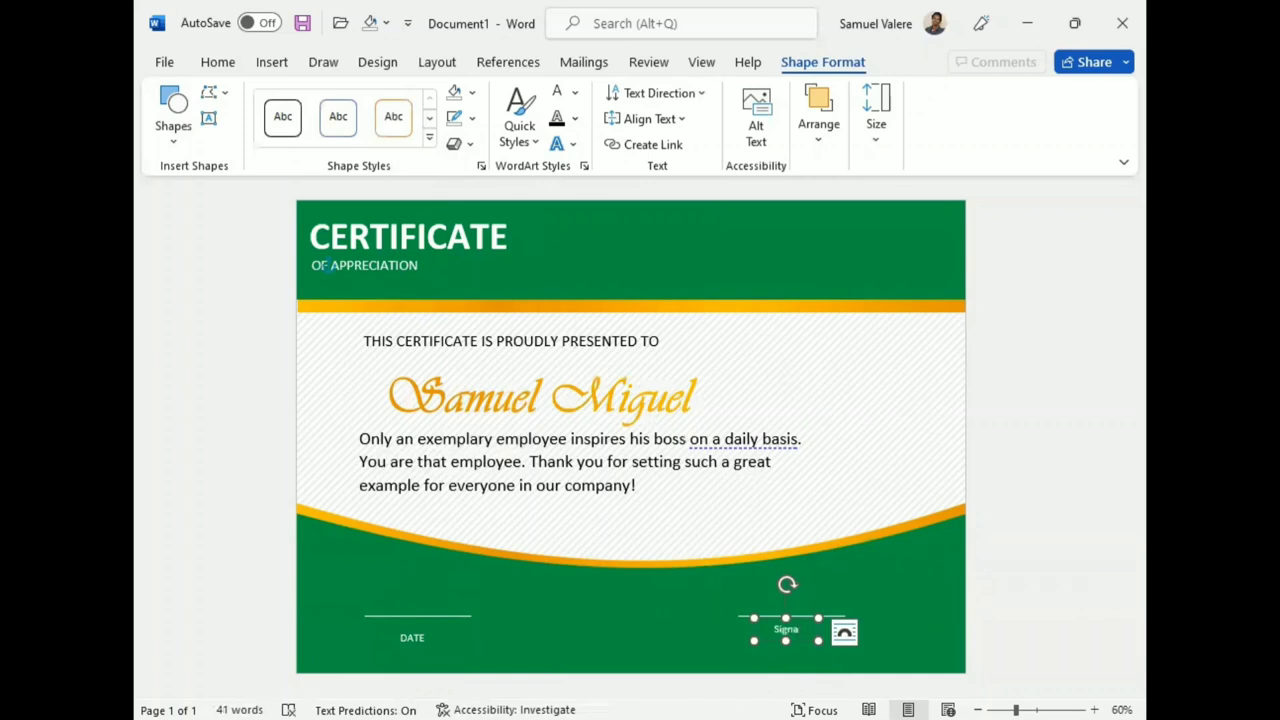
type("ture")
- Change the label to UPPERCASE SIGNATURE and widen its box so the word fits
double_click(786, 630)
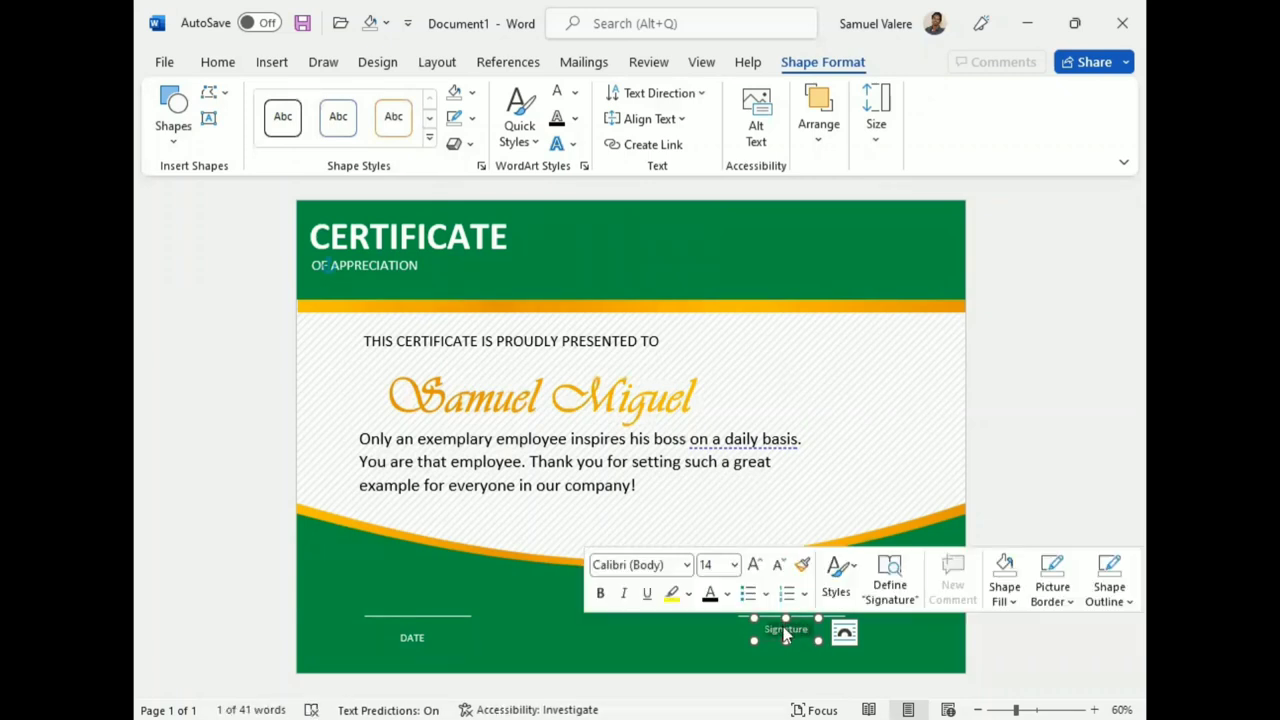
left_click(212, 64)
left_click(443, 145)
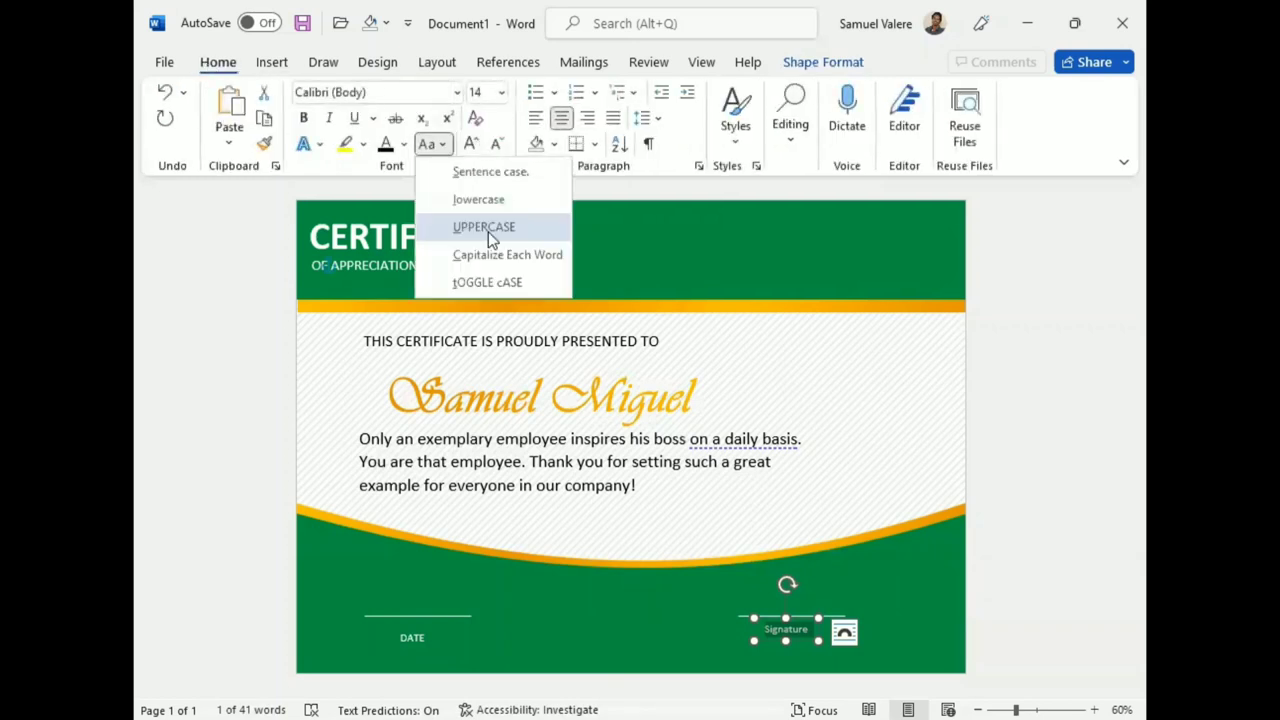
left_click(488, 228)
left_click_drag(754, 640, 795, 640)
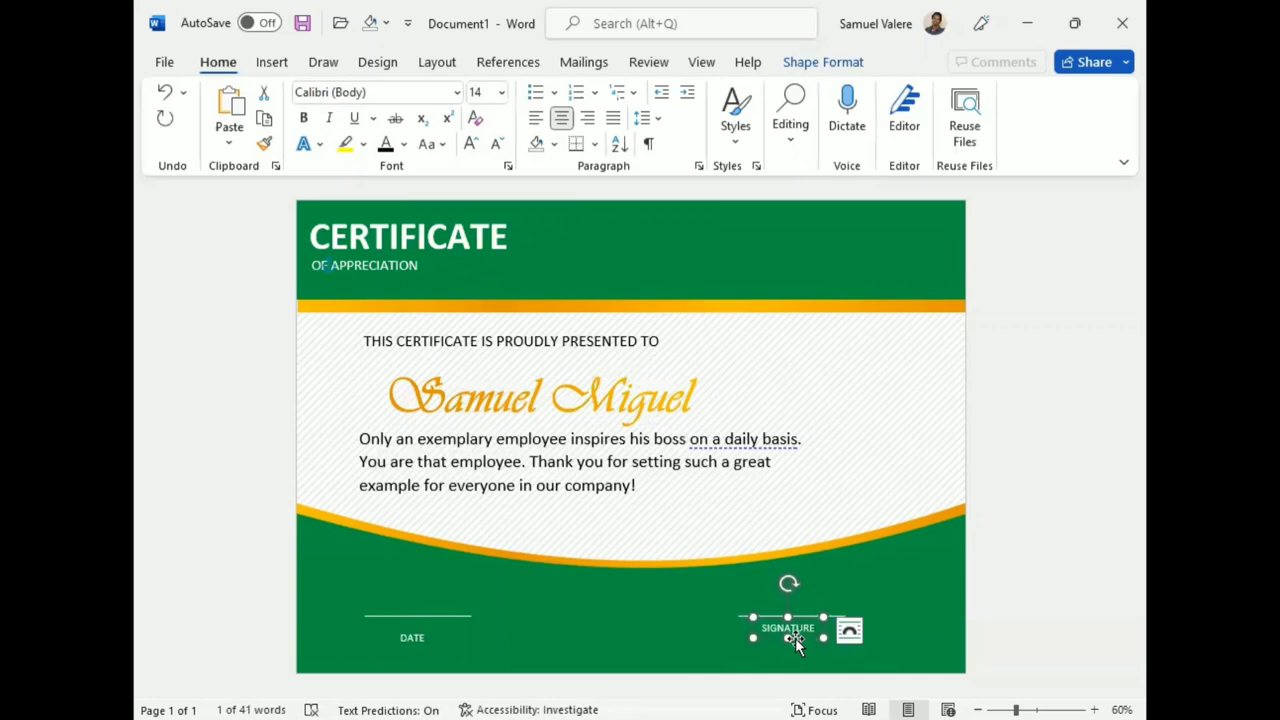
left_click_drag(797, 641, 799, 641)
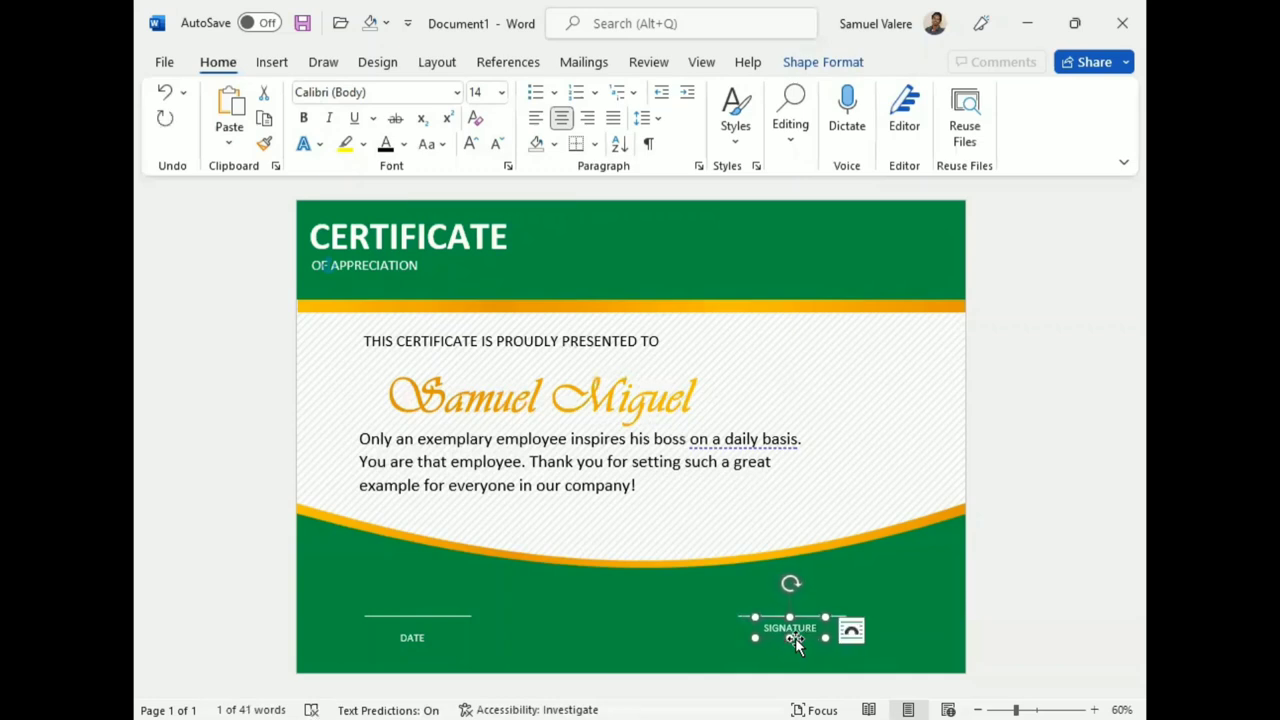
left_click(416, 648)
- Adjust the DATE box slightly and try selecting the labels together with the green footer shapes
left_click_drag(420, 651, 420, 652)
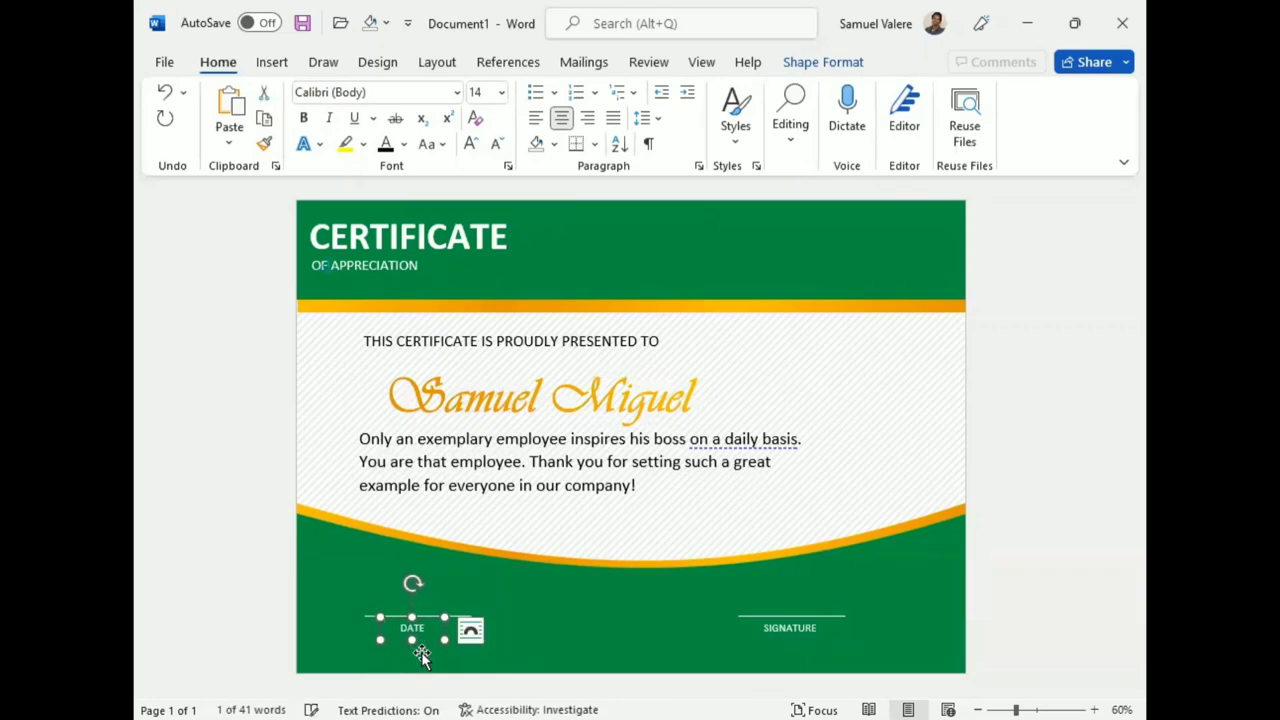
key("Right")
key("Right")
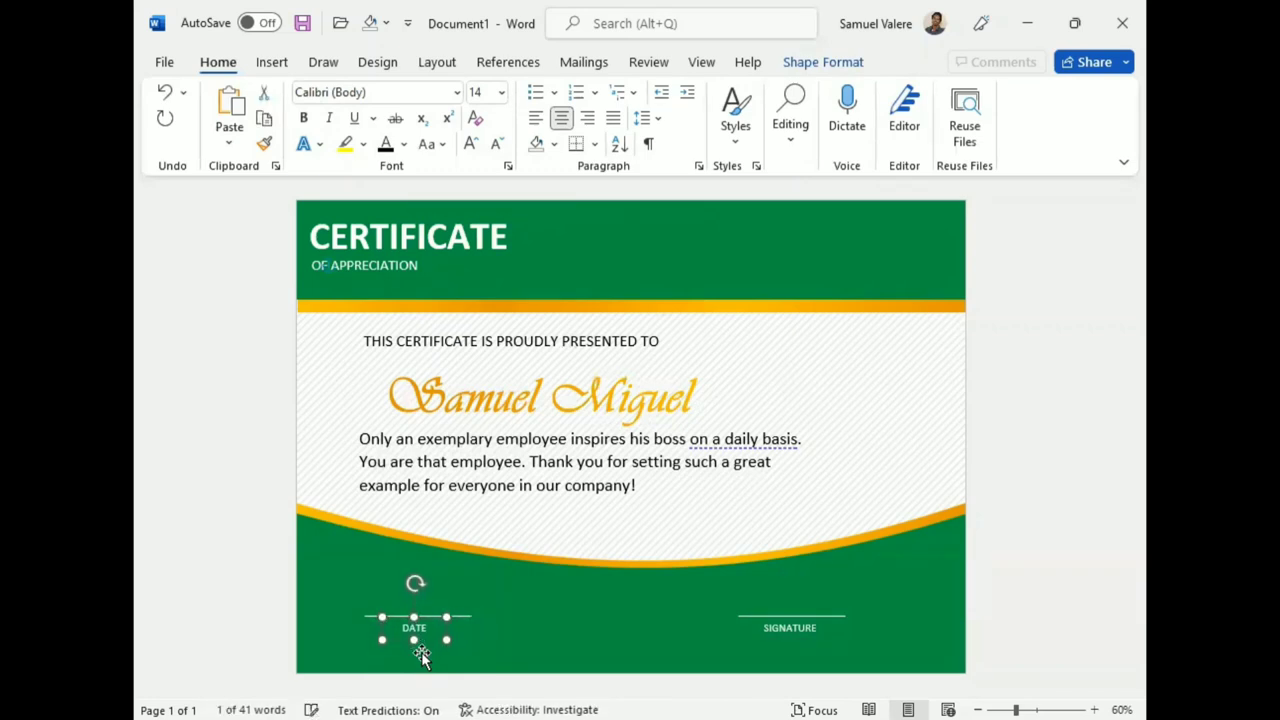
left_click(376, 618, "shift")
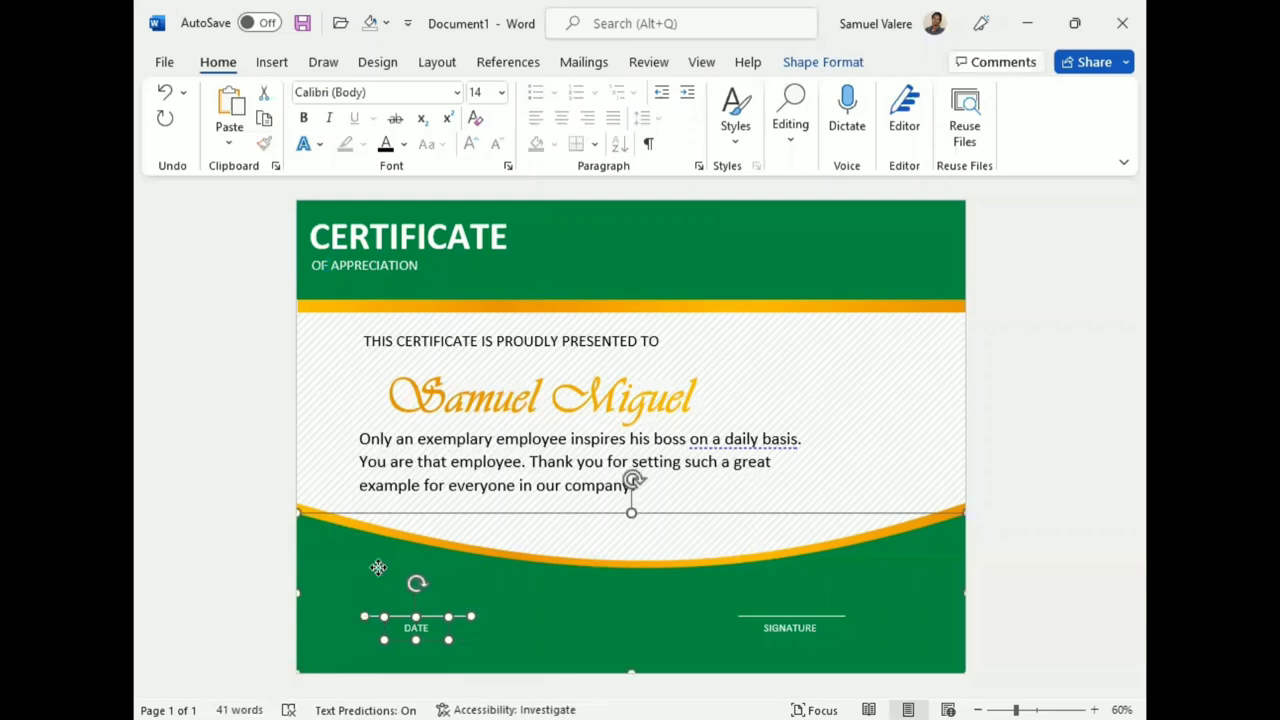
left_click(378, 567, "shift")
left_click(785, 625, "shift")
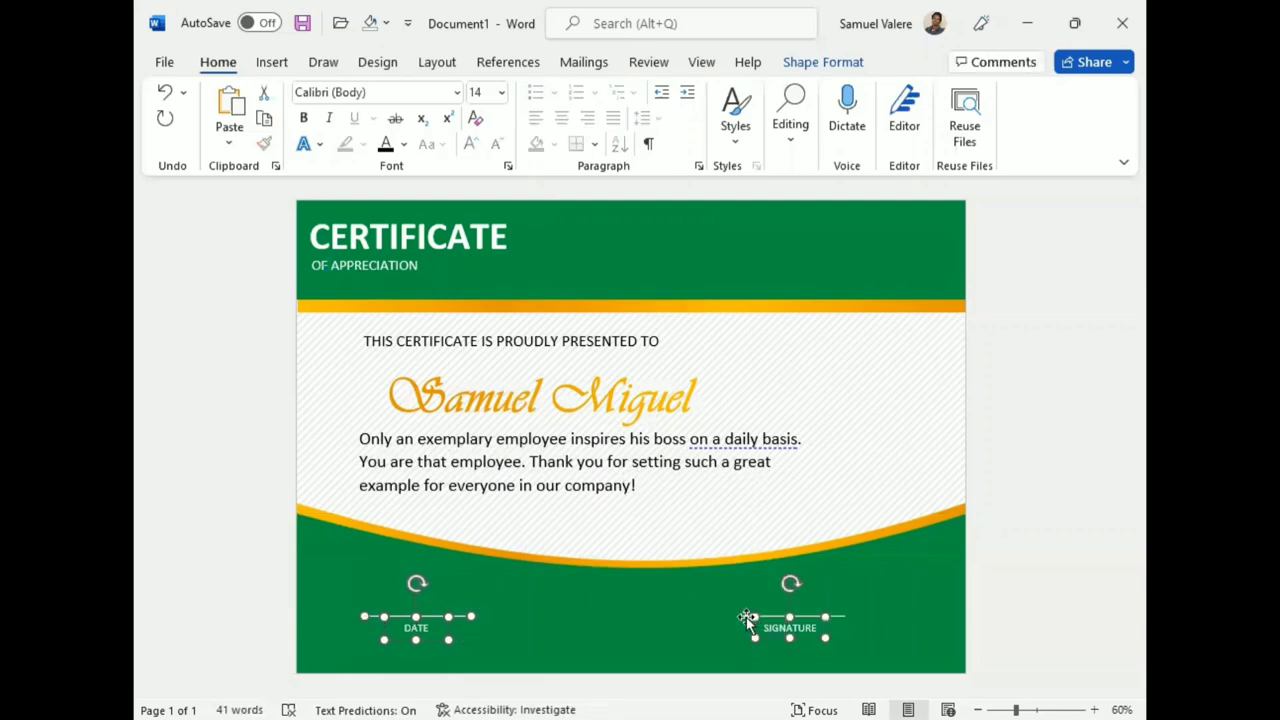
left_click(746, 617, "shift")
left_click(745, 618, "shift")
left_click(744, 617, "shift")
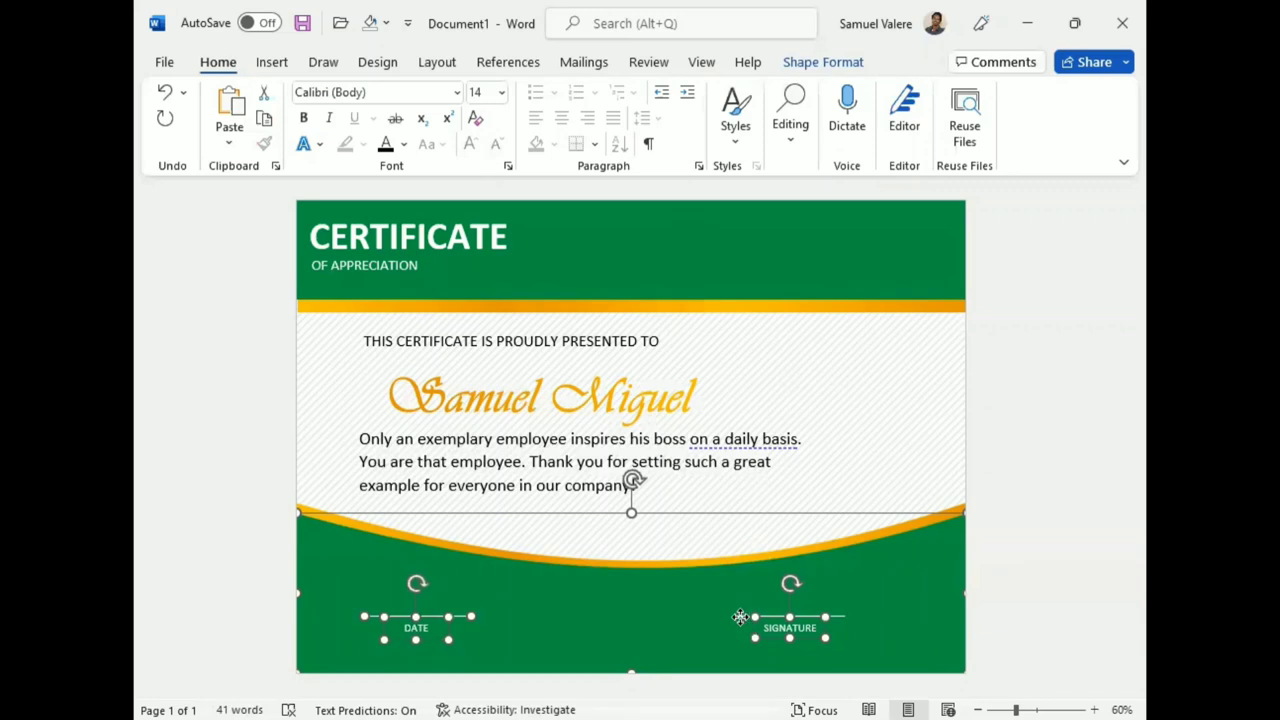
left_click(740, 617, "shift")
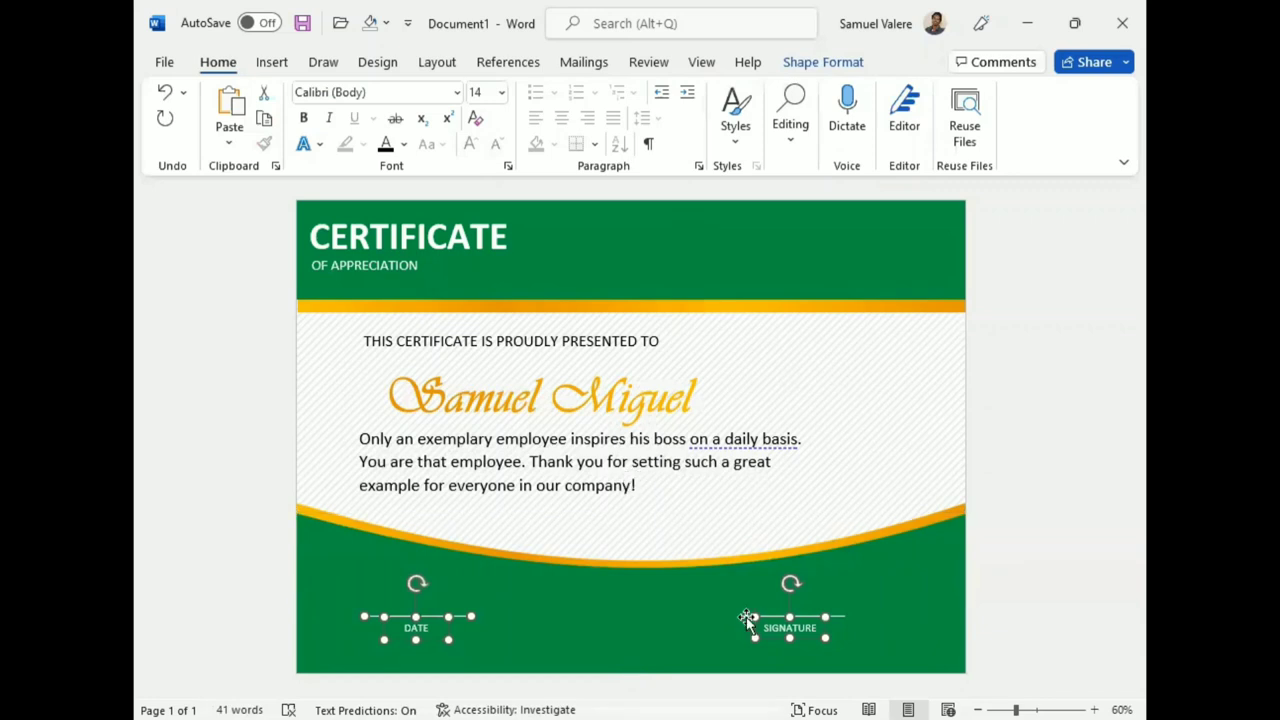
left_click(834, 612)
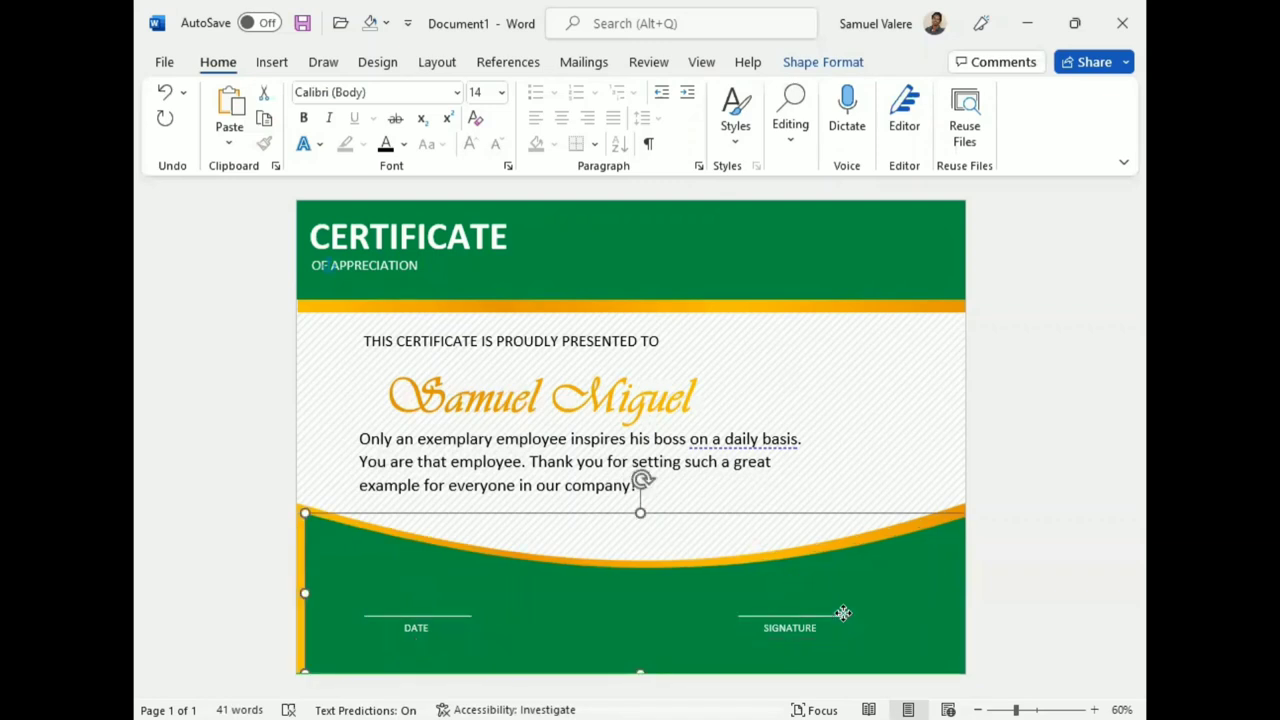
left_click(835, 609)
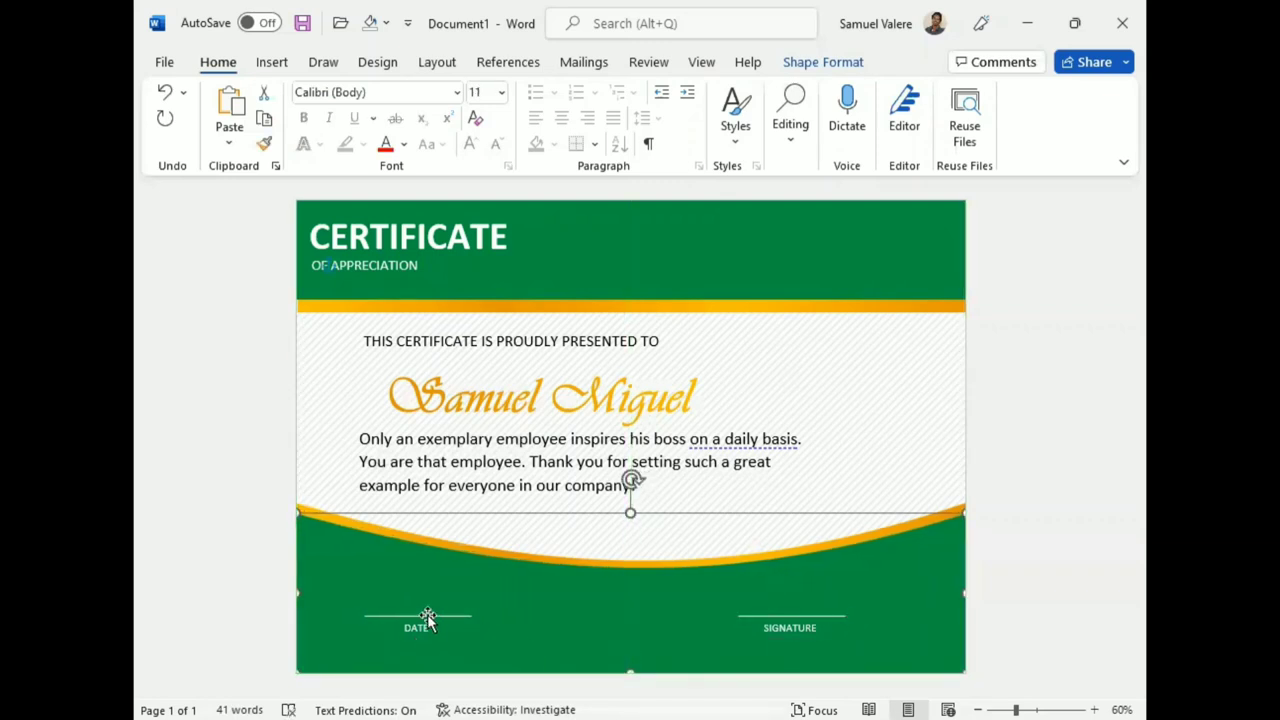
- Nudge the SIGNATURE label four steps right toward the bottom-right corner
left_click(816, 617)
key("Right")
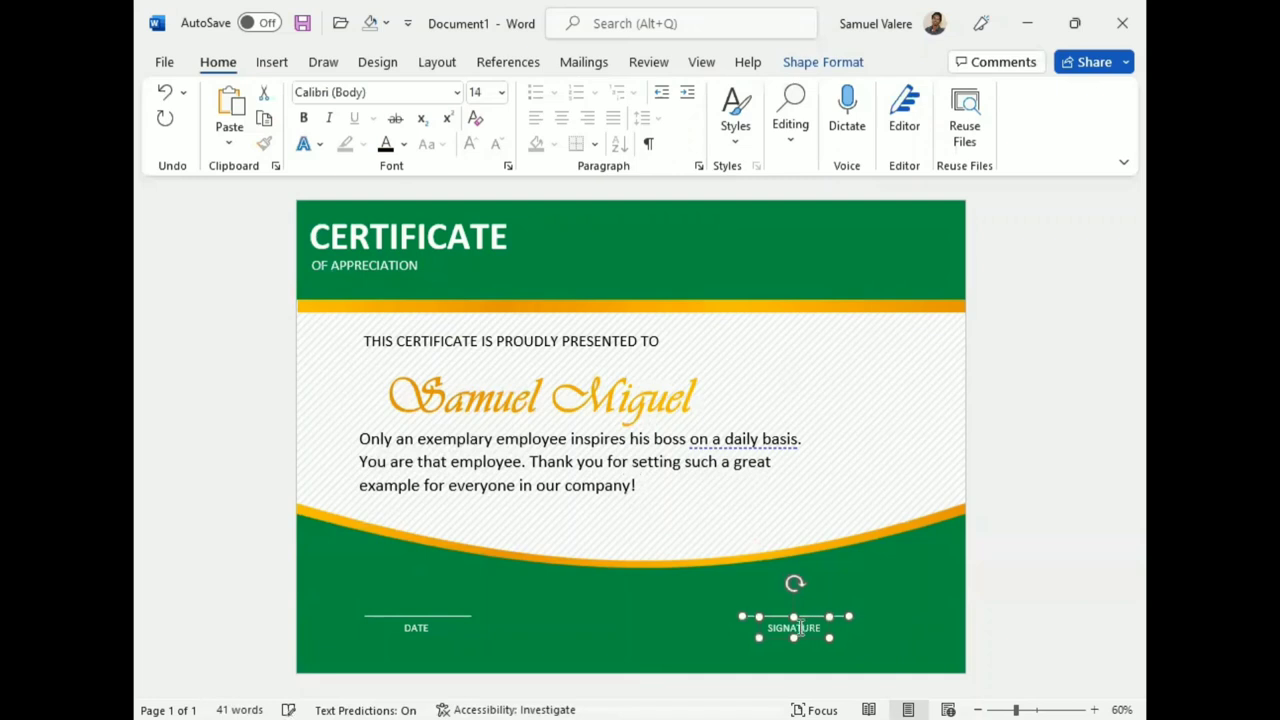
key("Right")
key("Right")
key("Right")
key("Right")
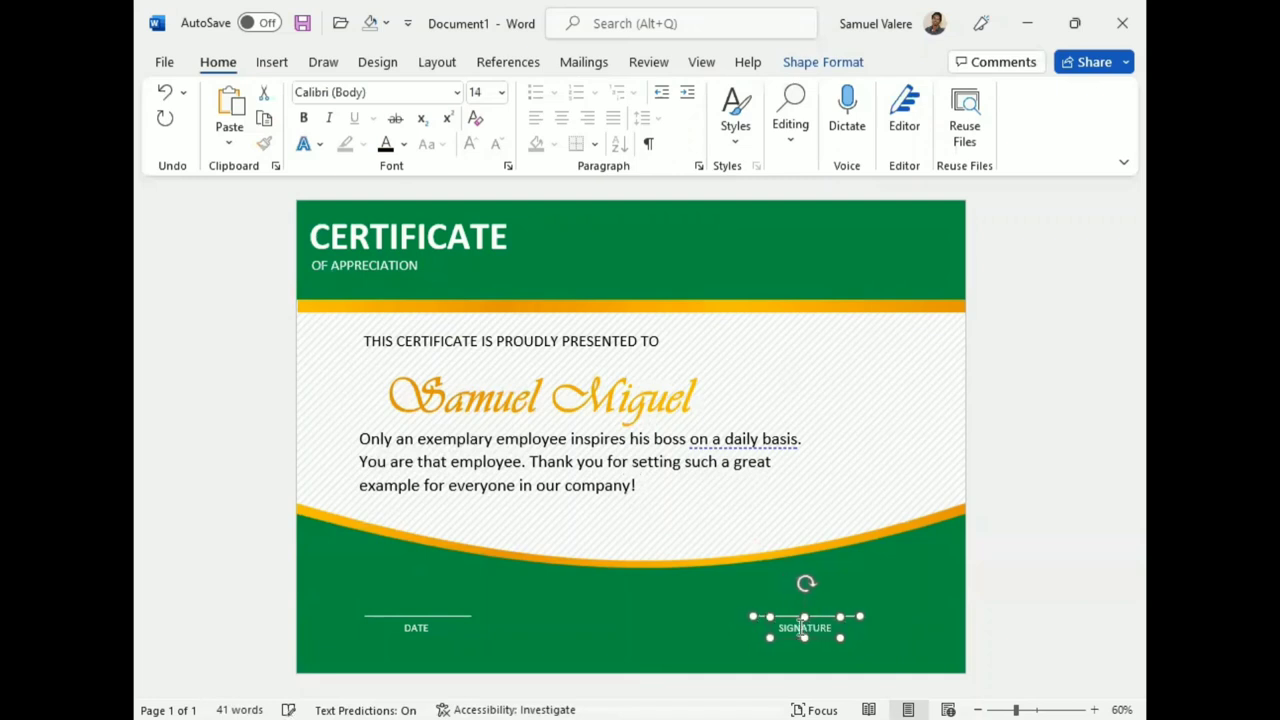
key("Right")
key("Right")
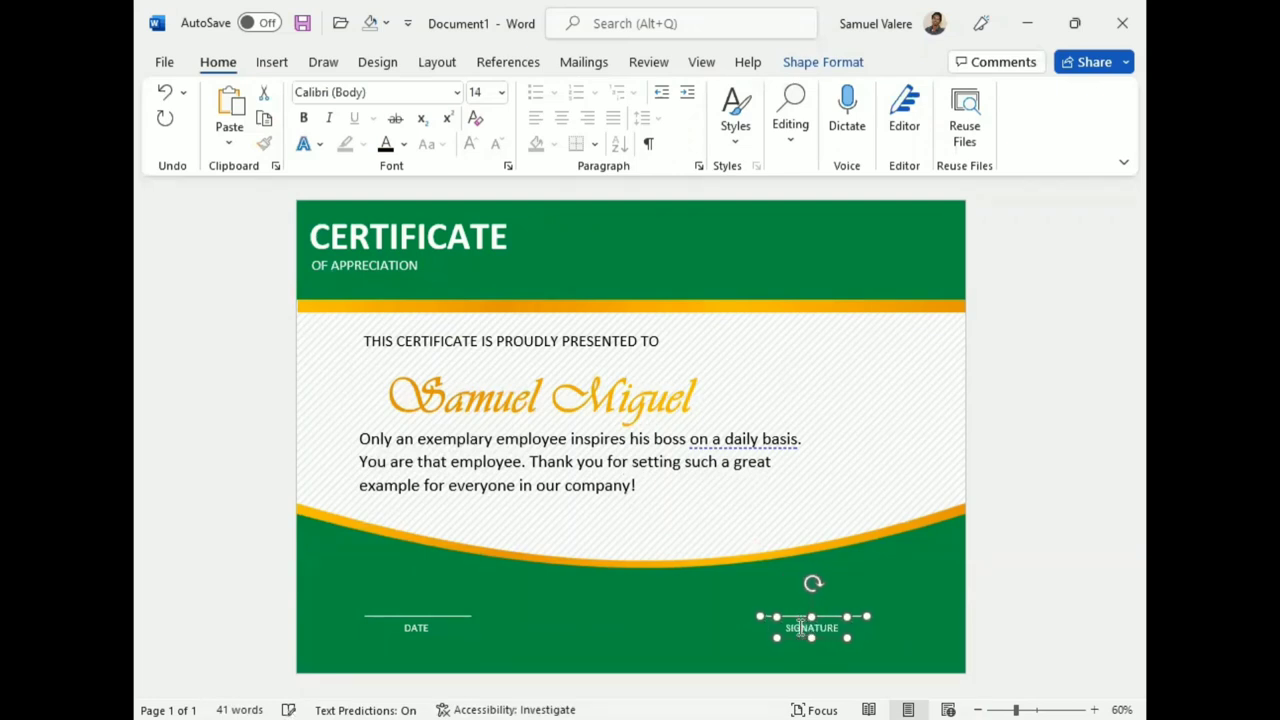
key("Right")
key("Right")
key("Right")
key("Right")
key("Right")
key("Right")
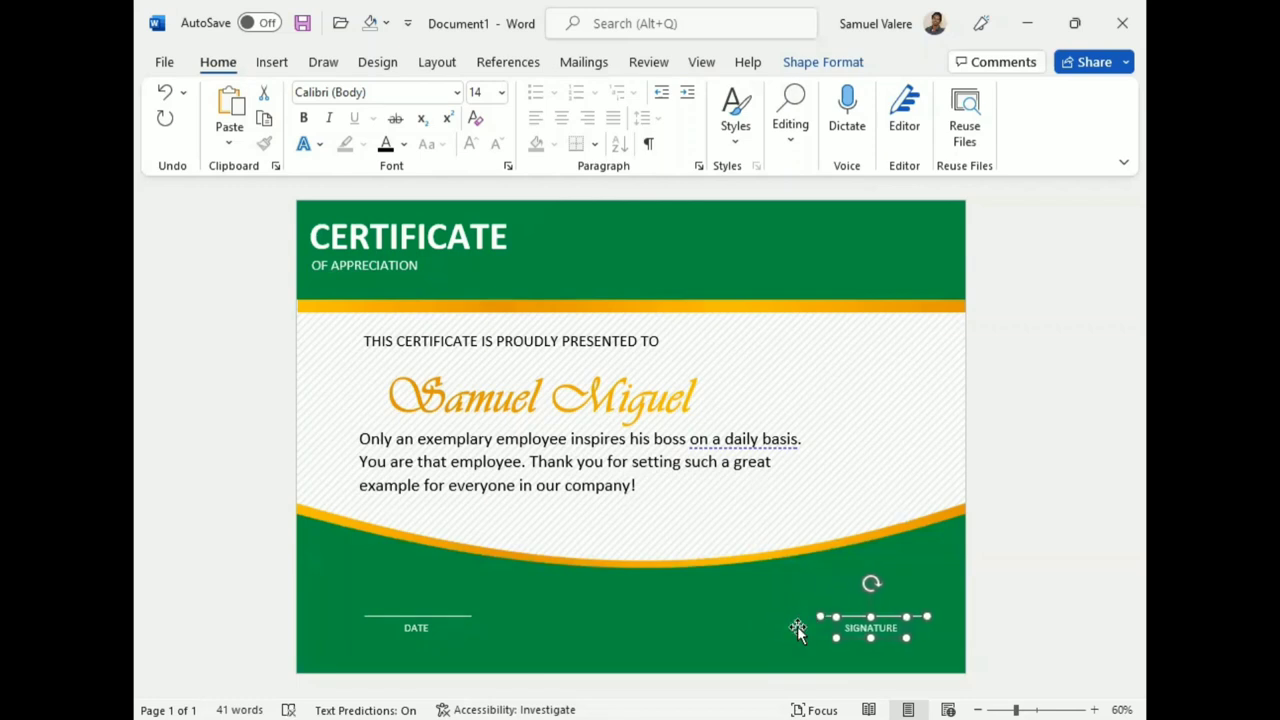
- Nudge the DATE label left toward the bottom-left corner
left_click(424, 628)
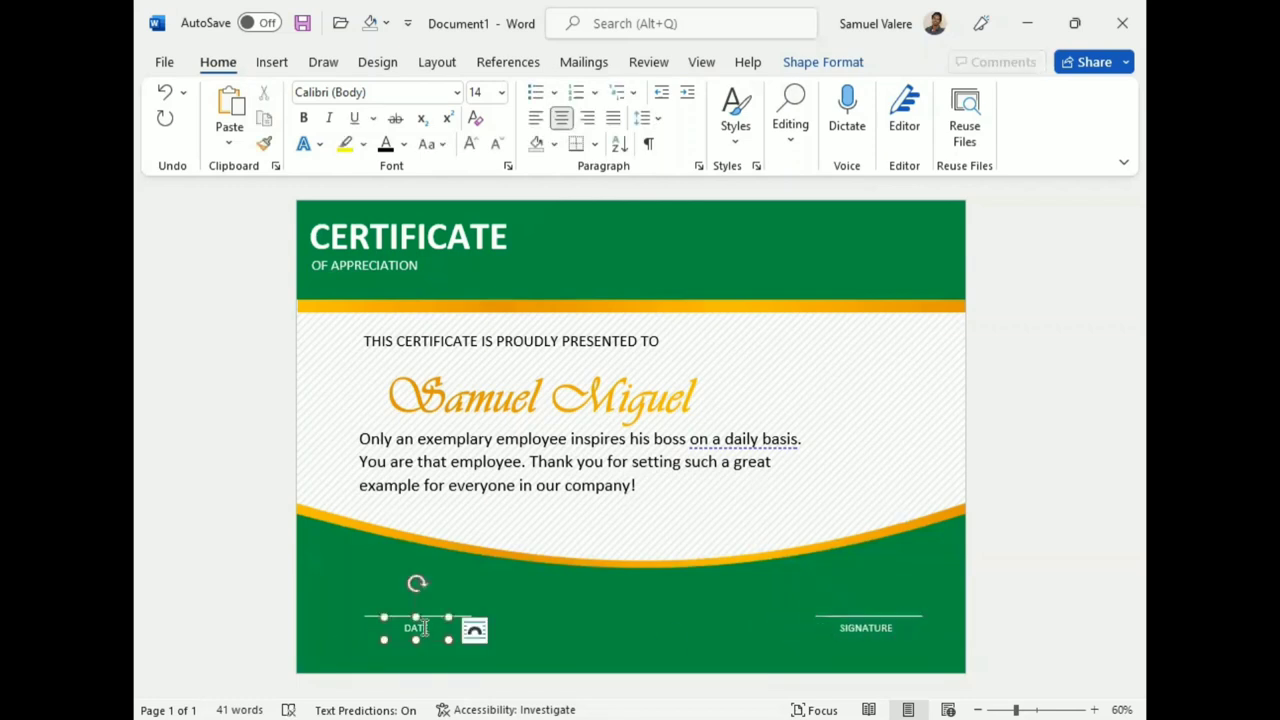
left_click(374, 614, "shift")
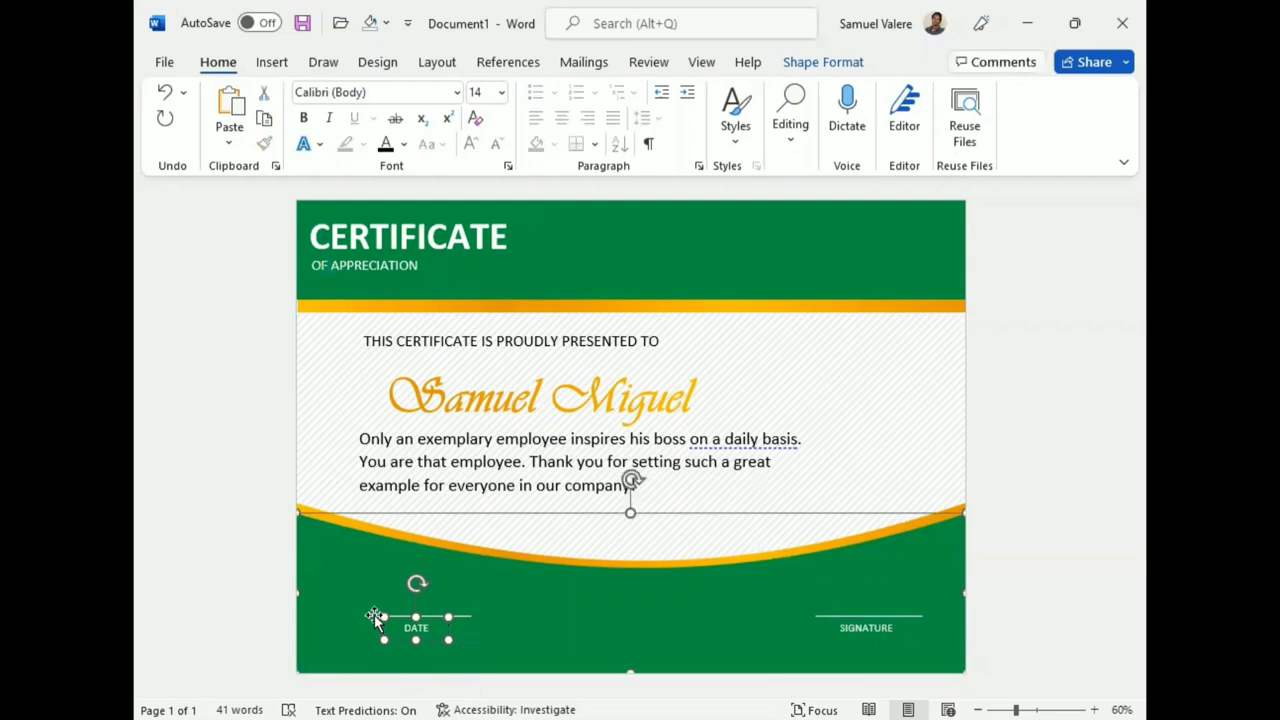
left_click(366, 583, "shift")
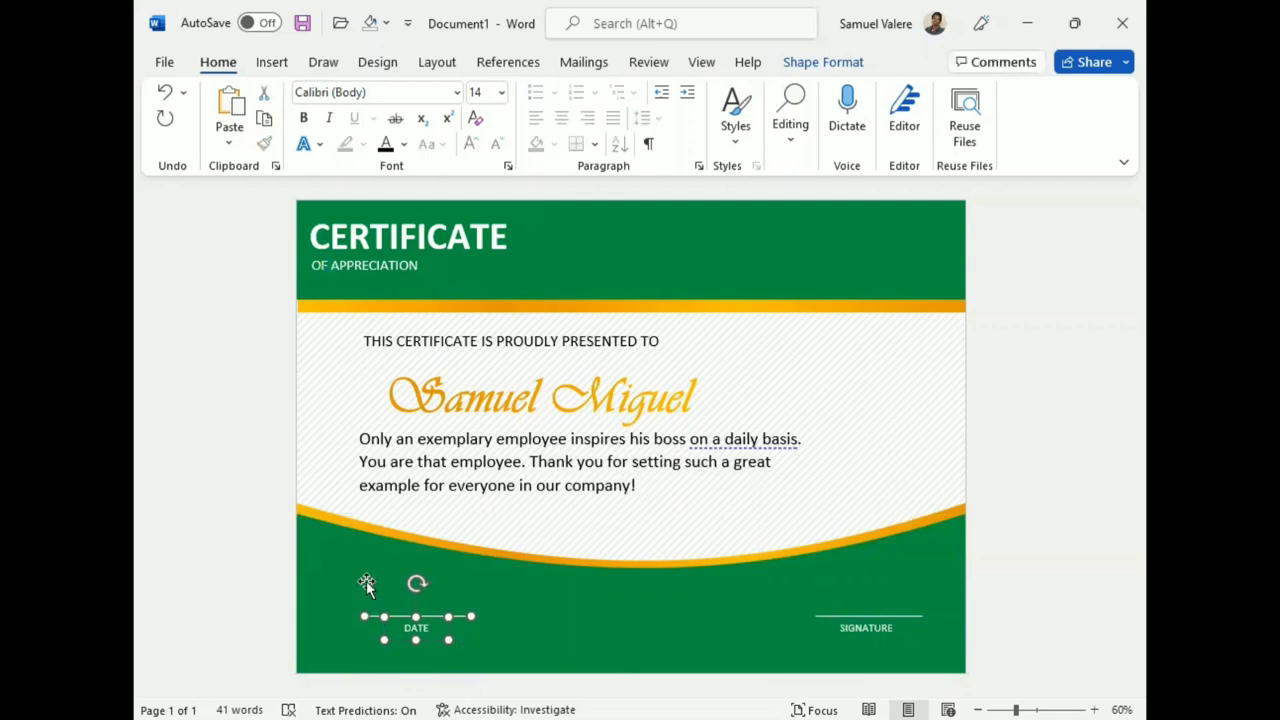
key("Left")
key("Left")
key("Left")
key("Left")
key("Left")
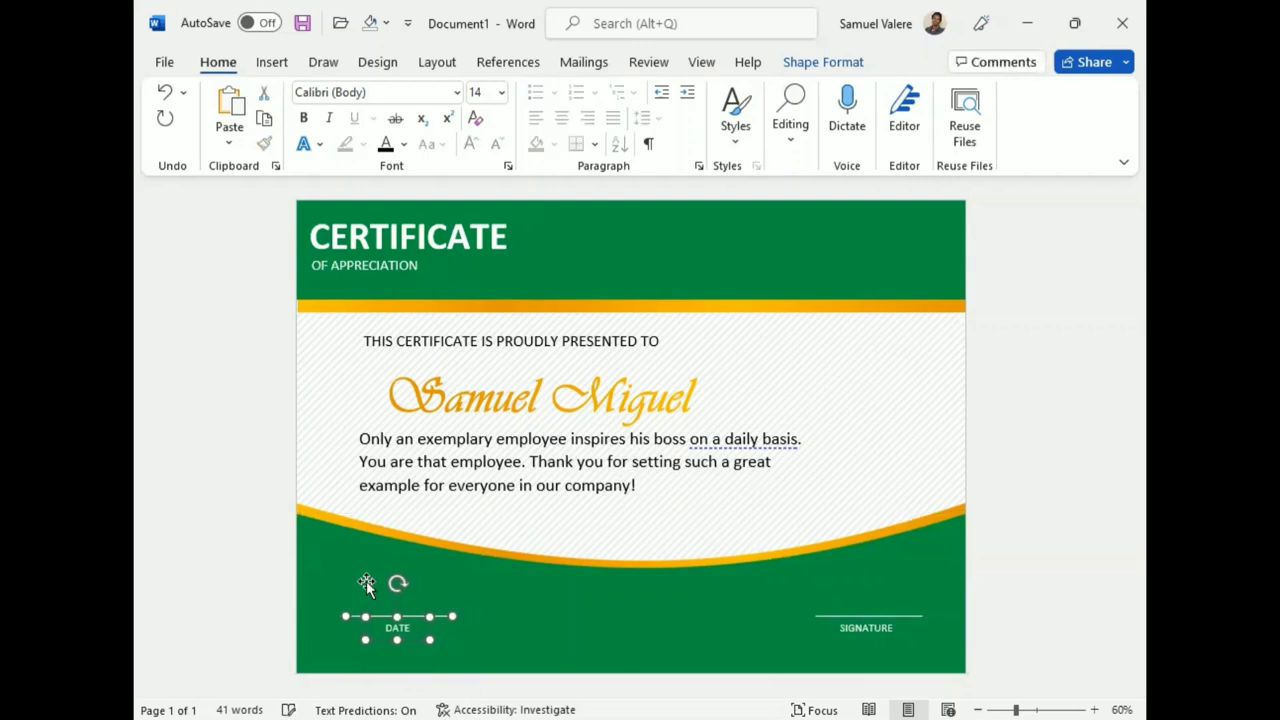
key("Left")
key("Left")
key("Left")
key("Left")
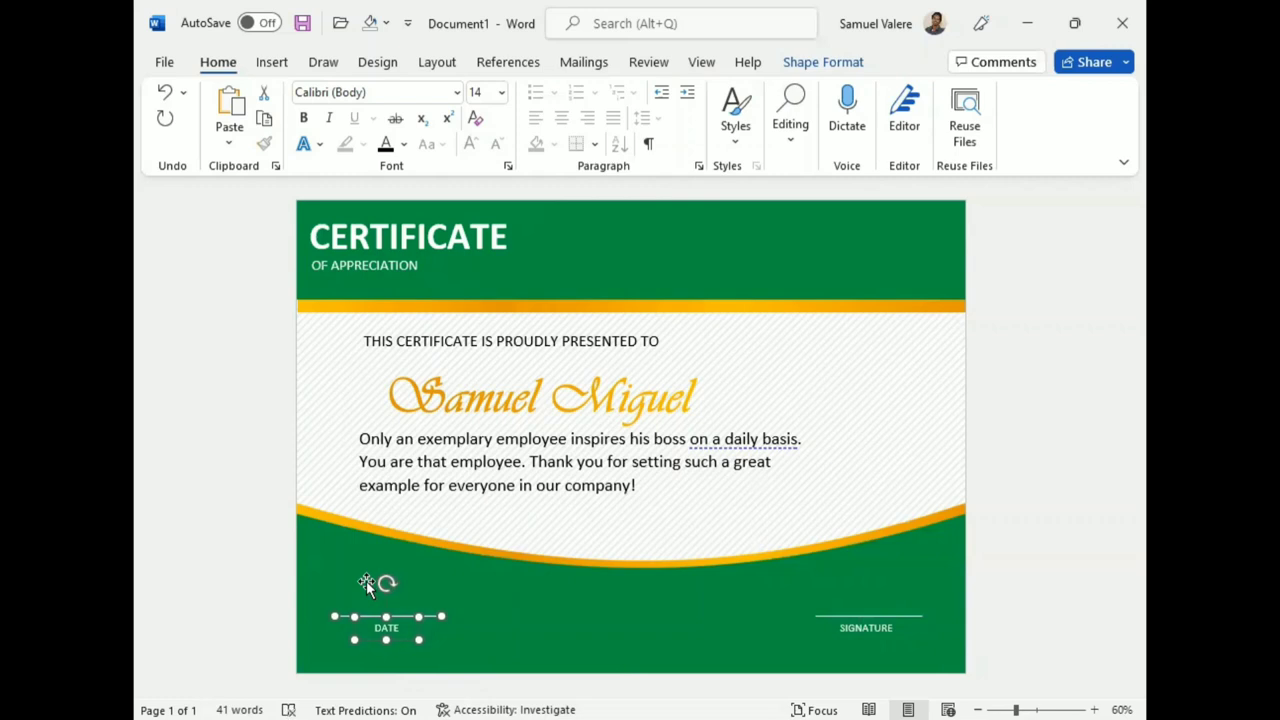
key("Right")
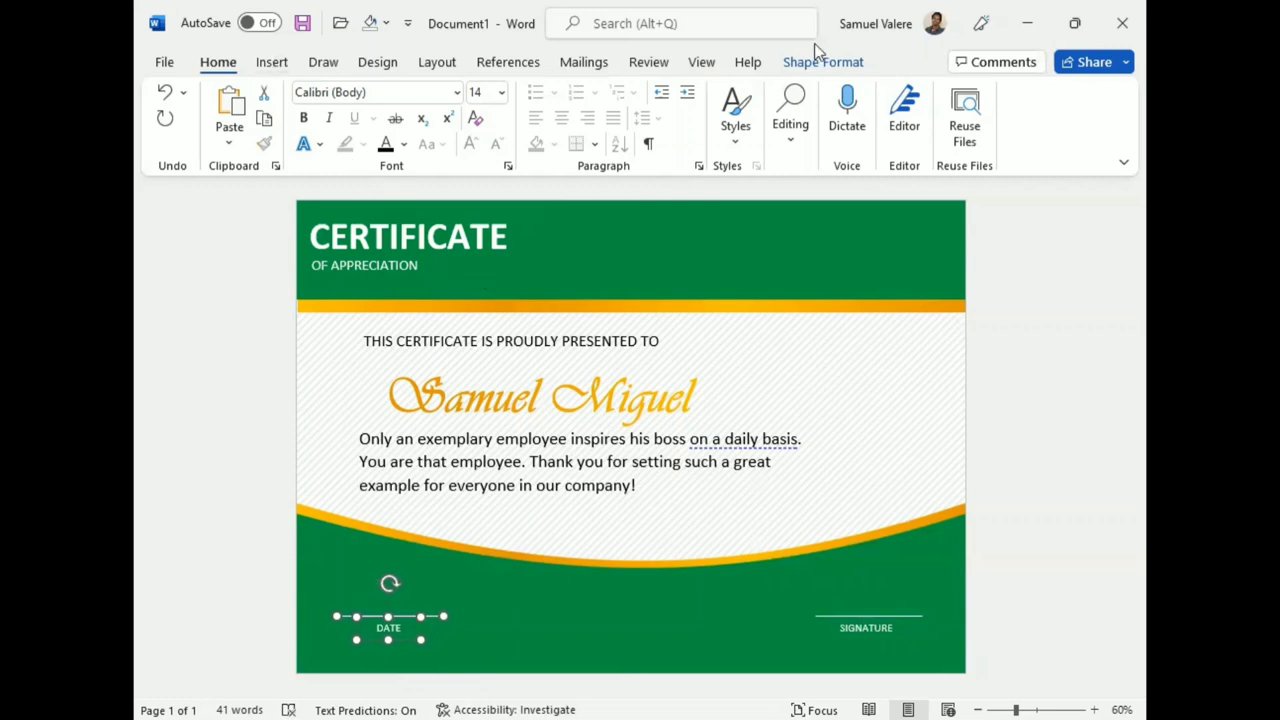
left_click(832, 64)
- Draw a seal-shaped star over the top-right gold band and shrink it to badge size
left_click(170, 128)
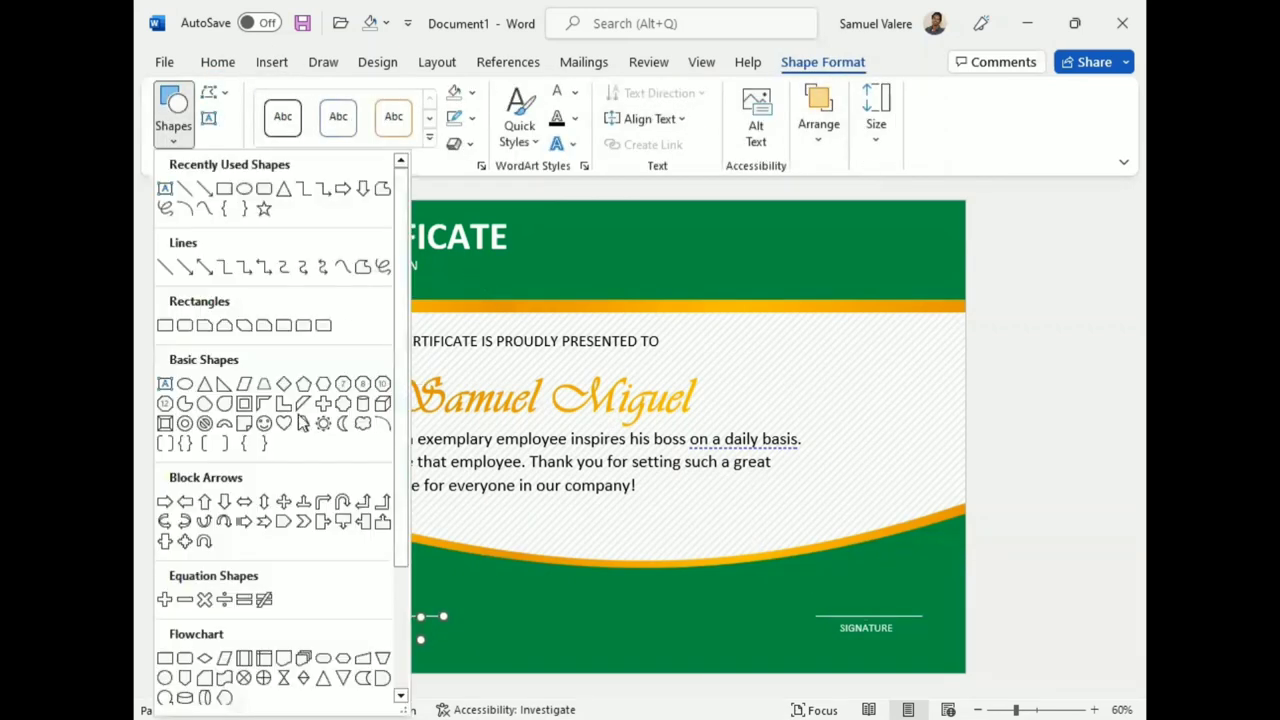
scroll(322, 502, "down", 3)
left_click(342, 590)
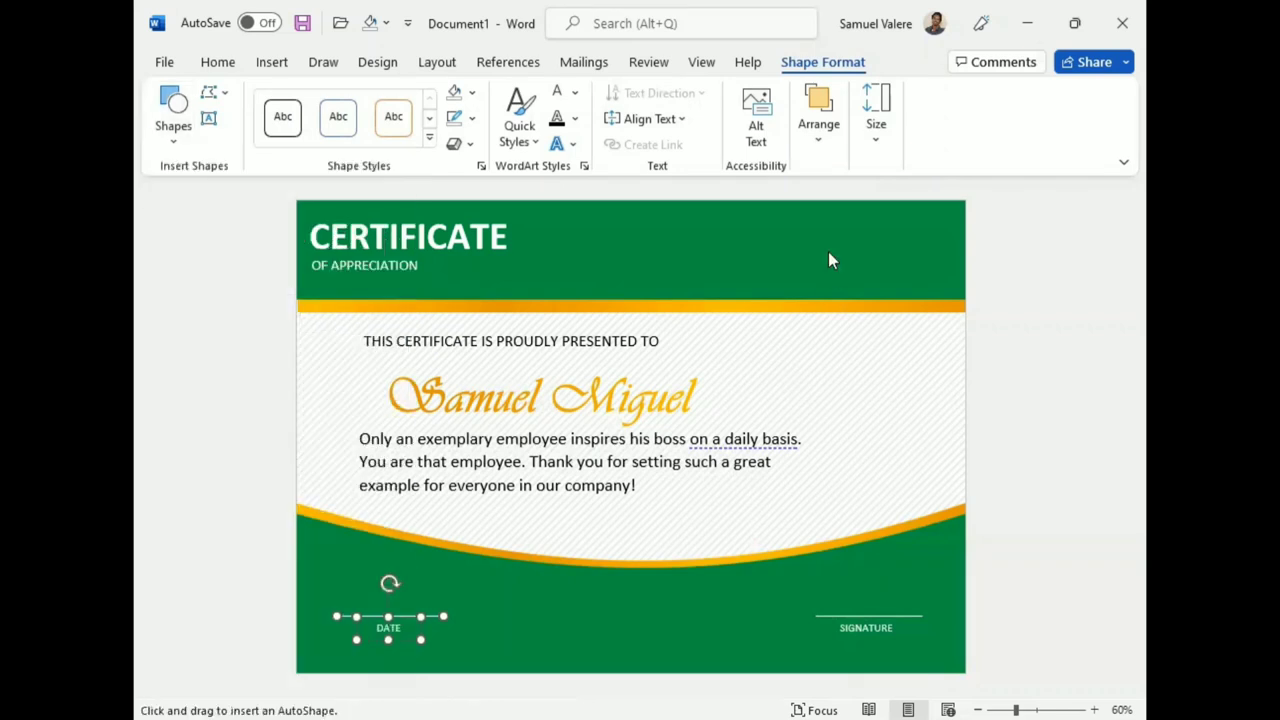
left_click_drag(826, 258, 939, 382)
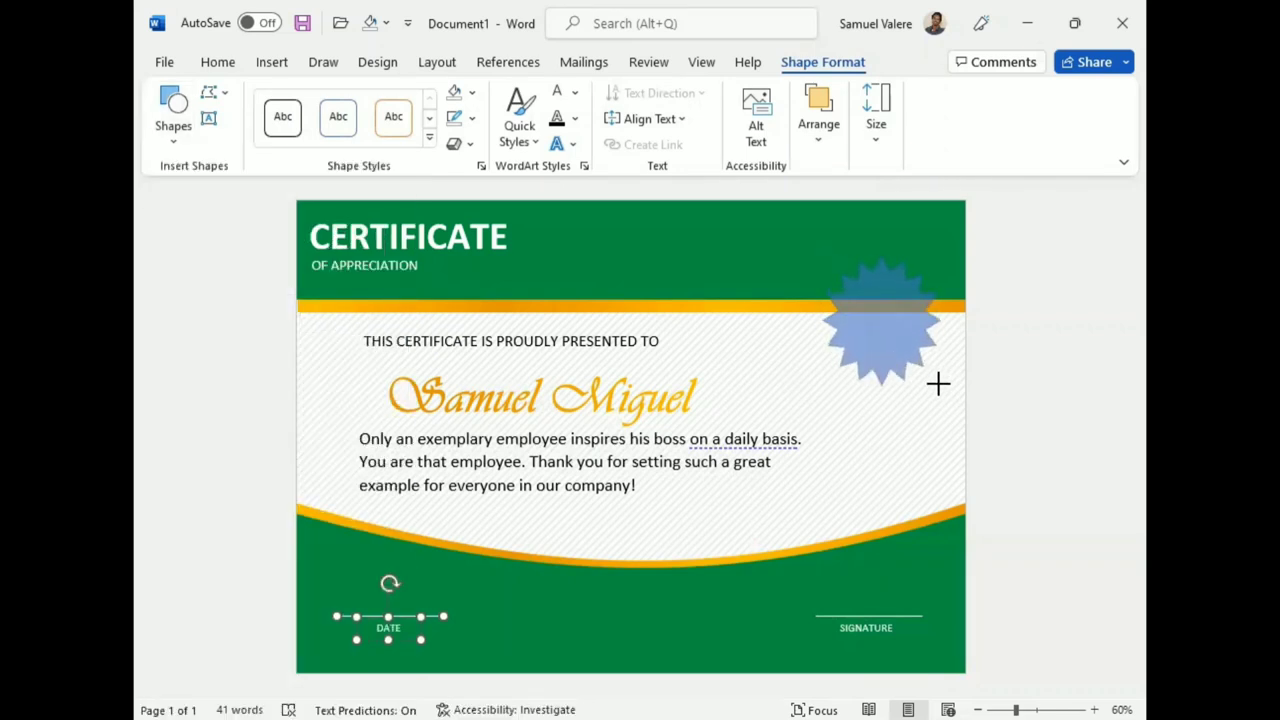
left_click_drag(880, 272, 878, 268)
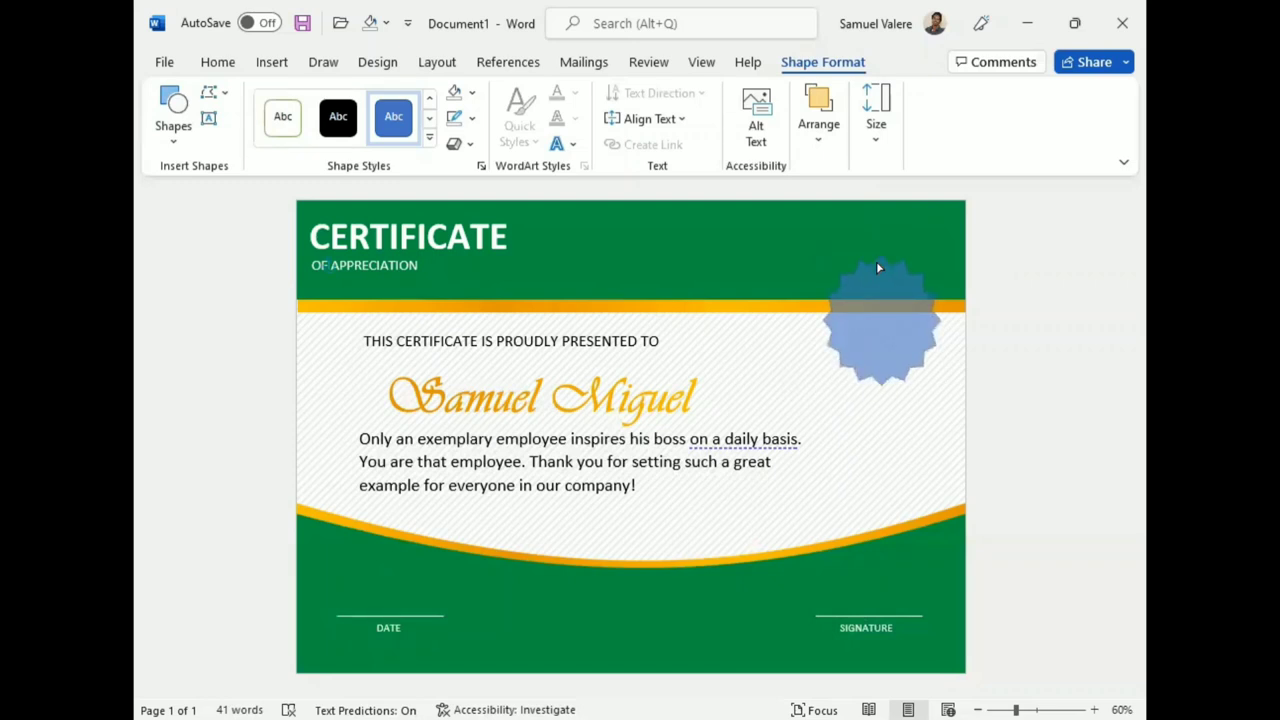
left_click_drag(876, 261, 935, 260)
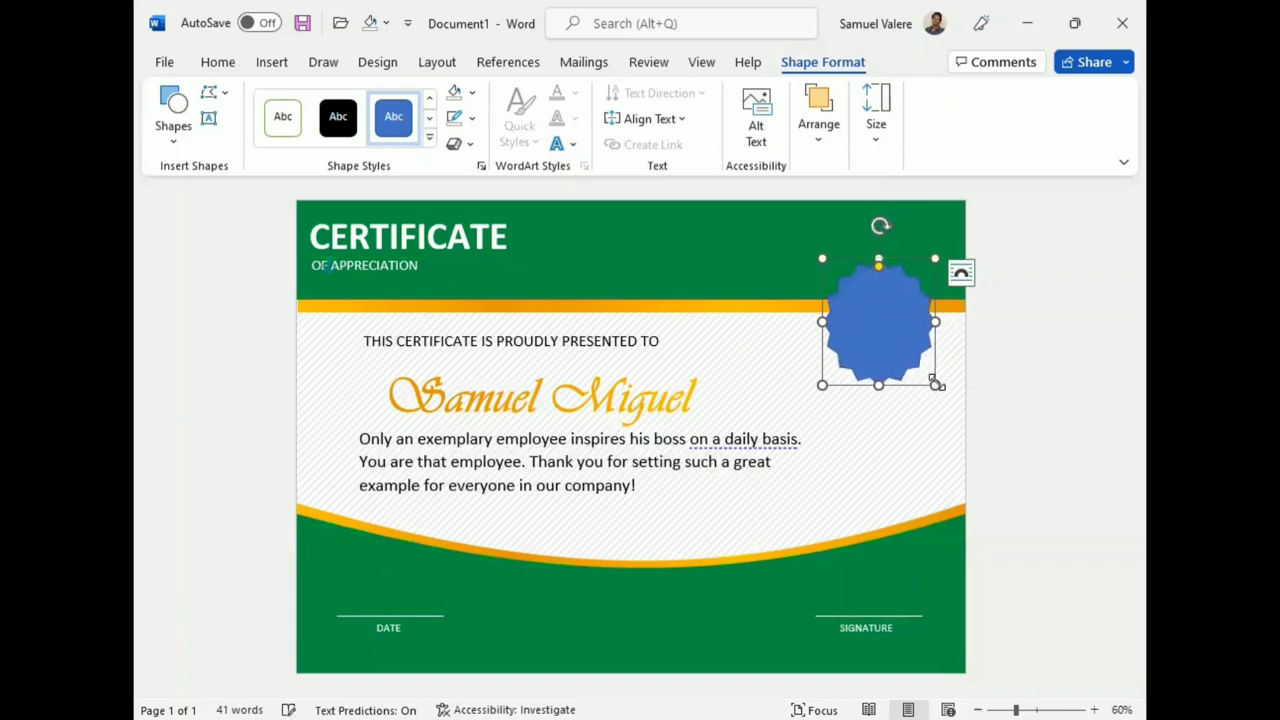
left_click_drag(936, 385, 918, 360)
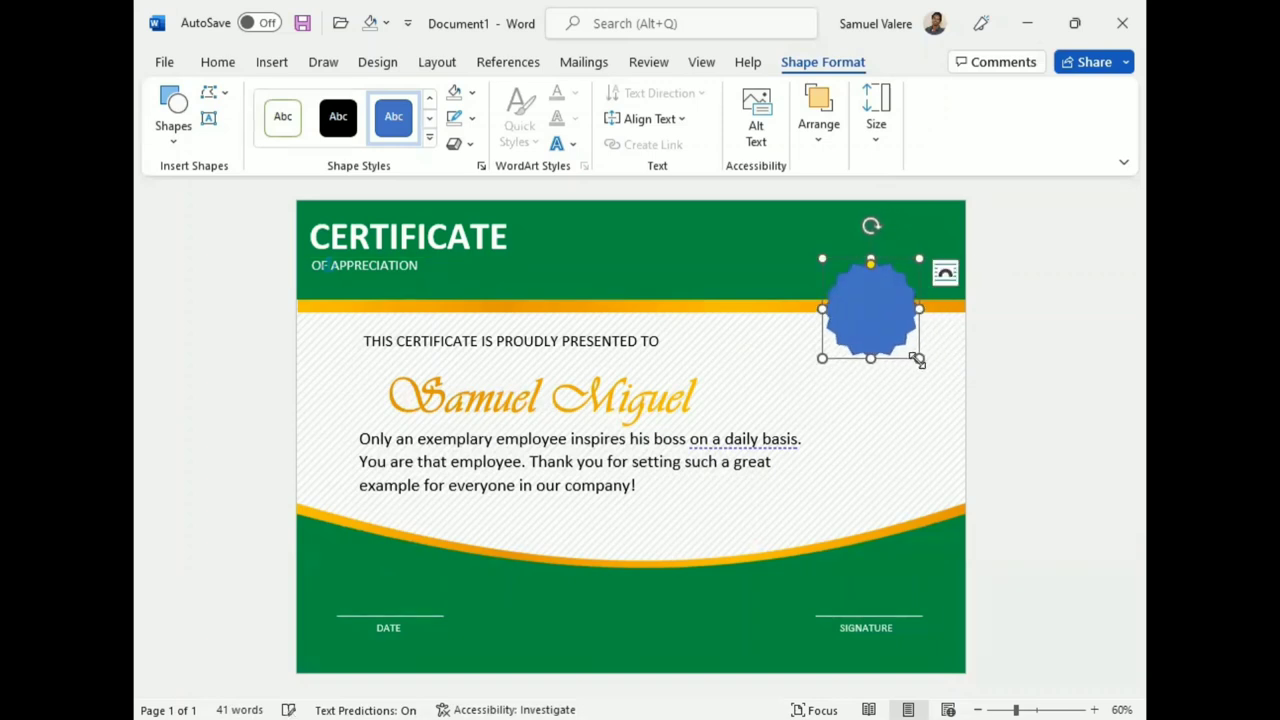
- Switch the seal star's fill from solid blue to a gradient fill
left_click(472, 118)
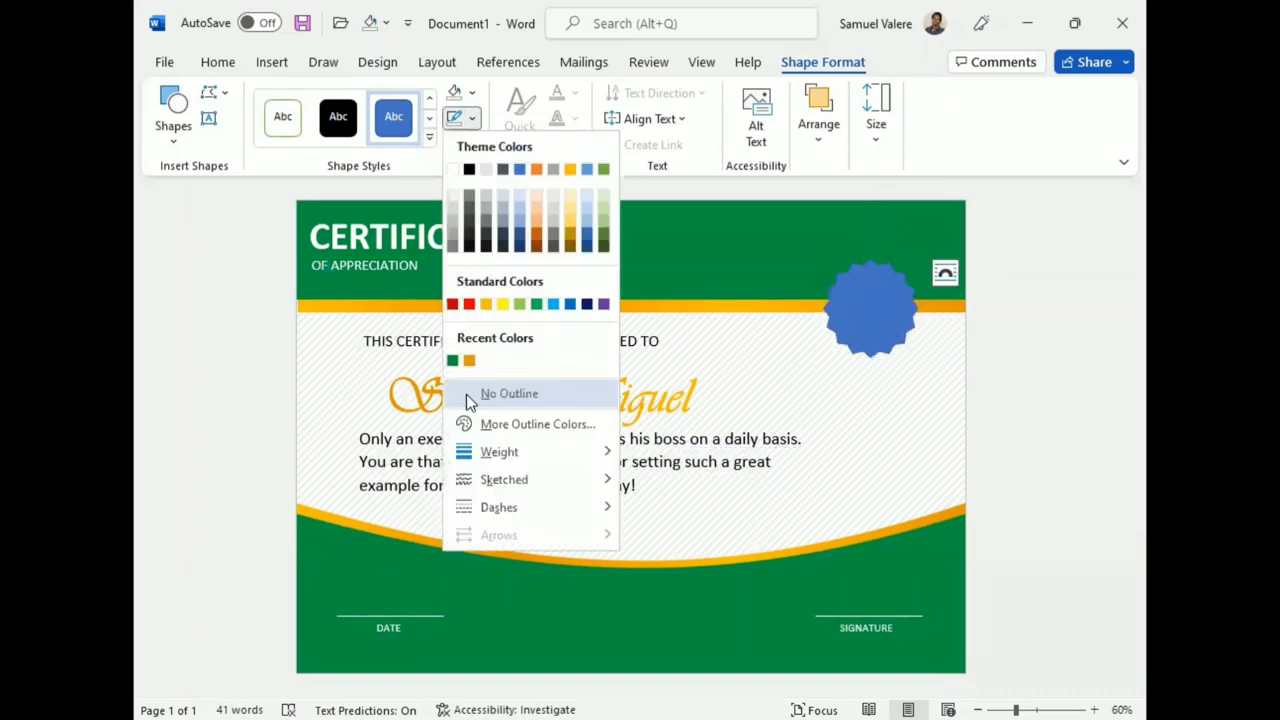
left_click(474, 50)
left_click(455, 92)
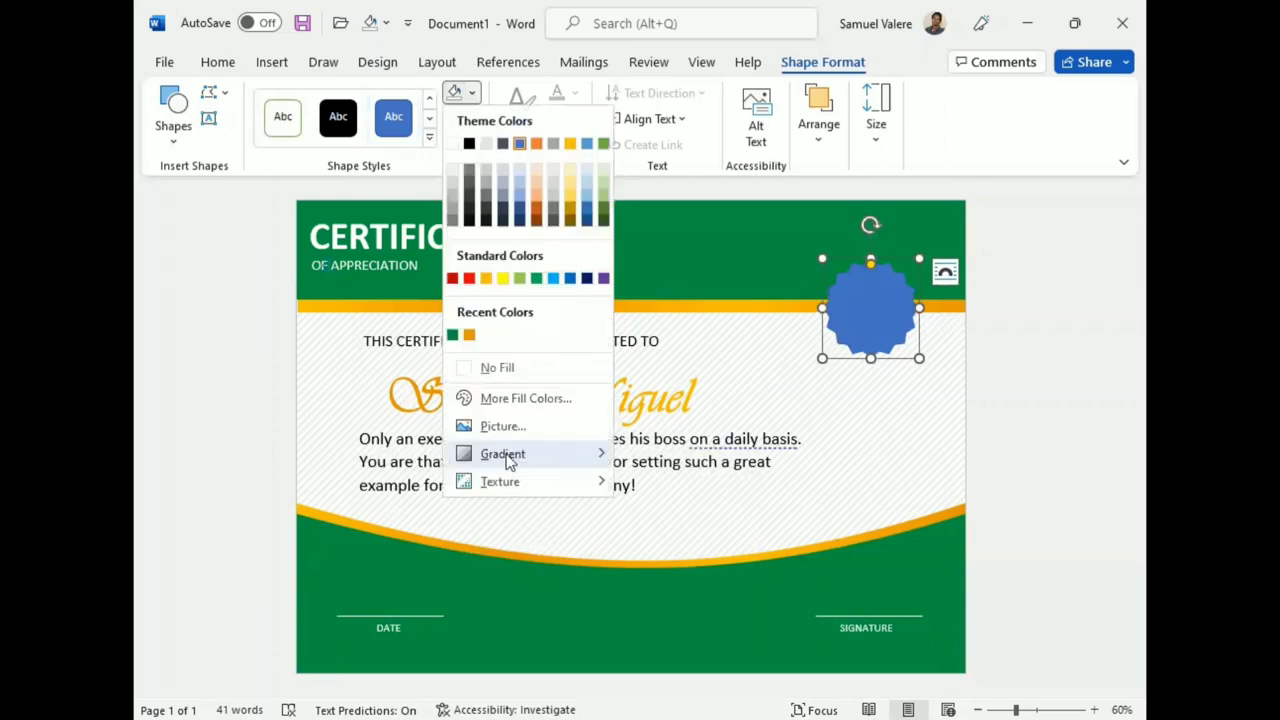
mouse_move(508, 460)
left_click(695, 693)
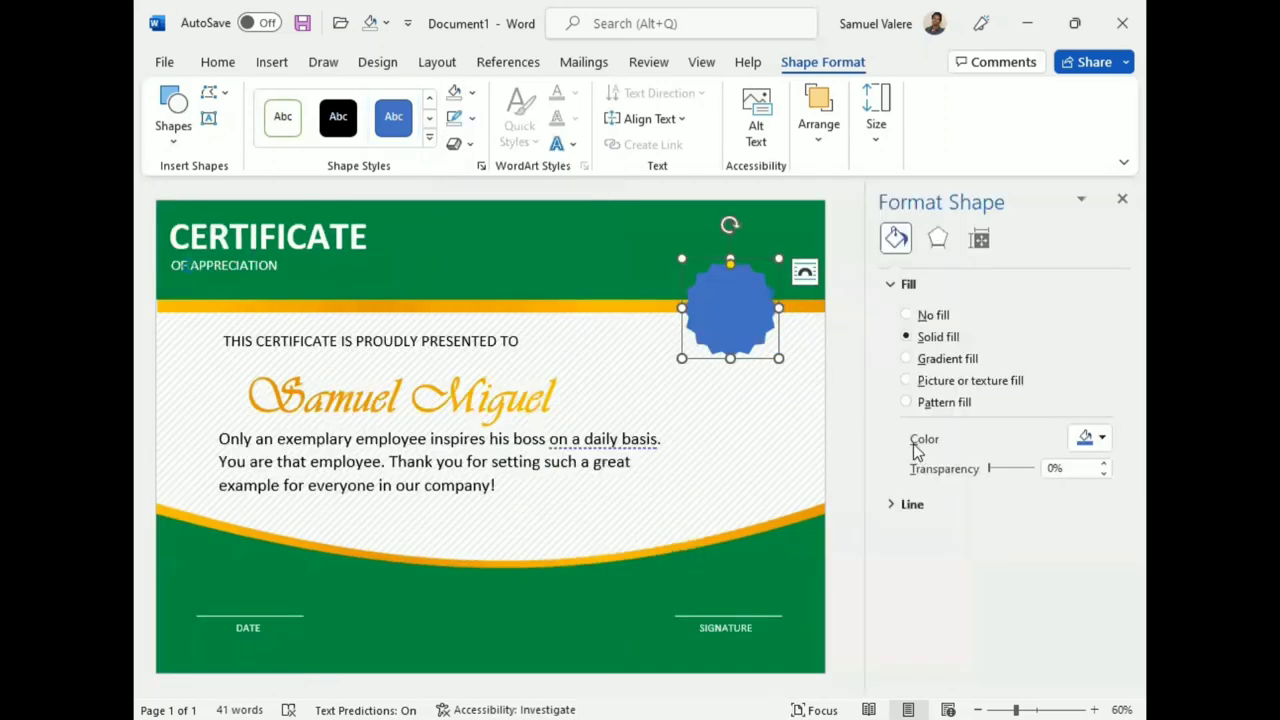
left_click(906, 358)
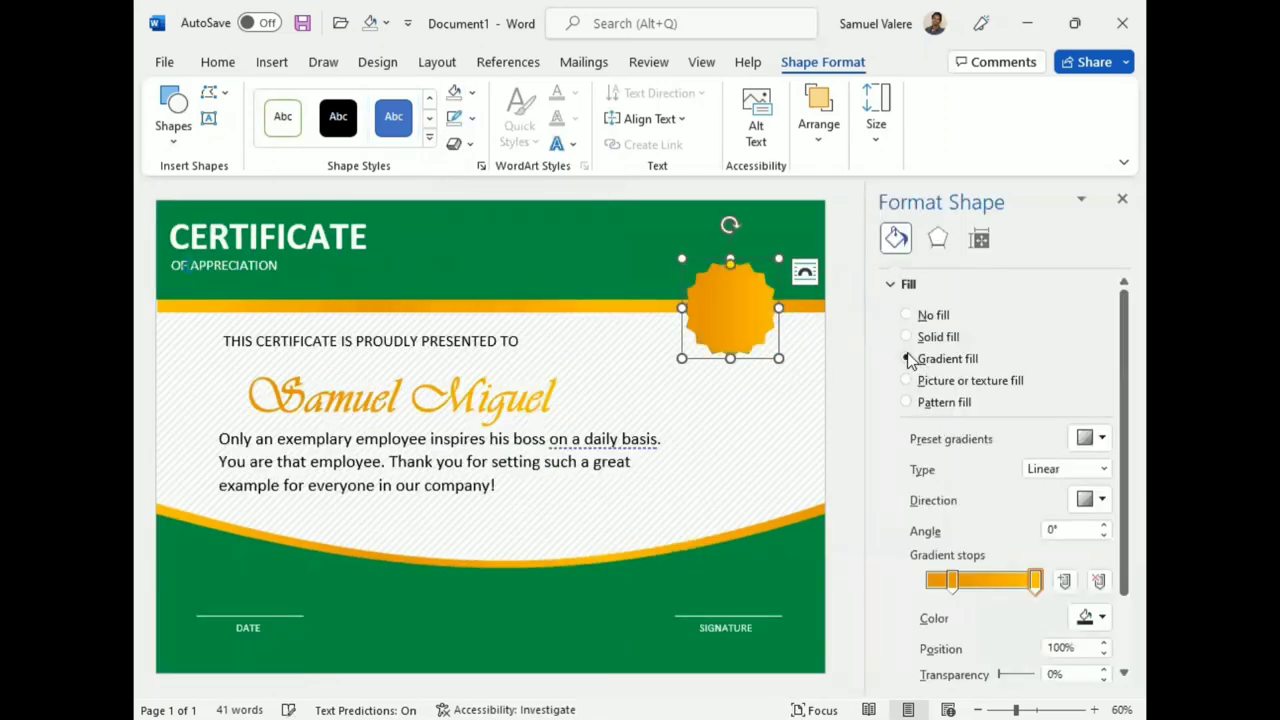
- Add gradient stops at about 36% and 71% and colour a stop gold
left_click(952, 585)
left_click_drag(952, 587, 1003, 590)
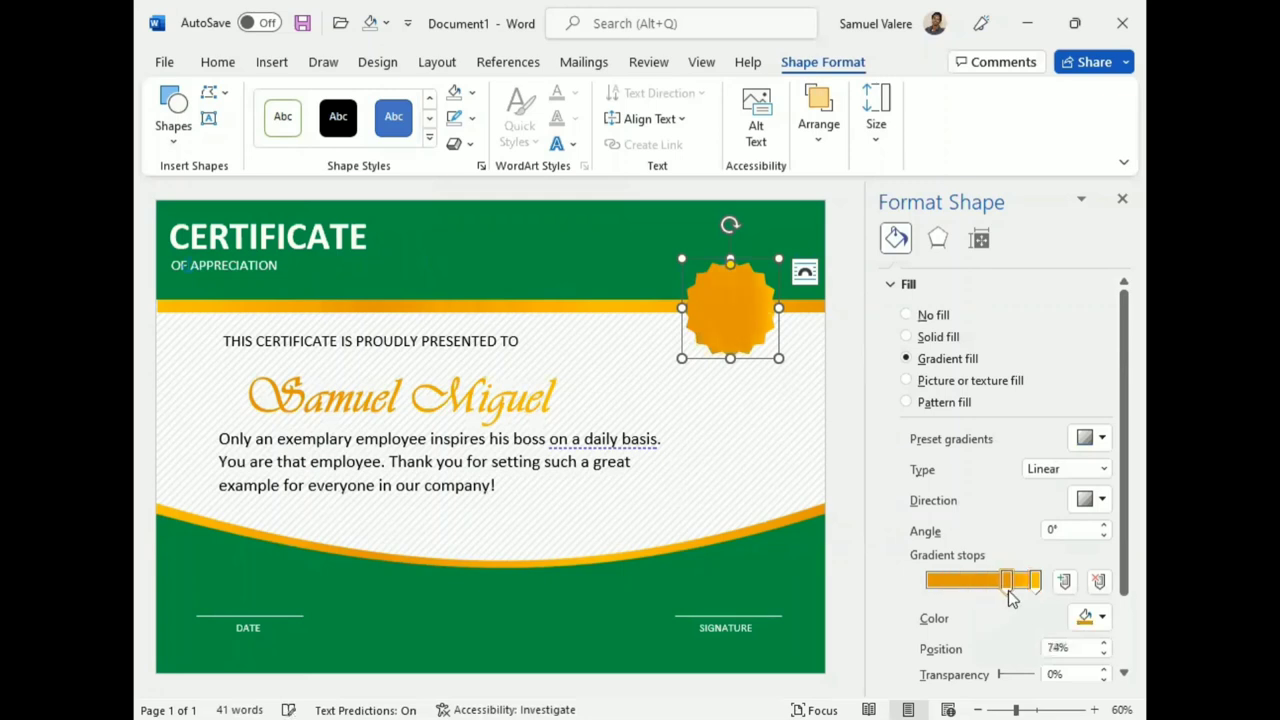
left_click(931, 584)
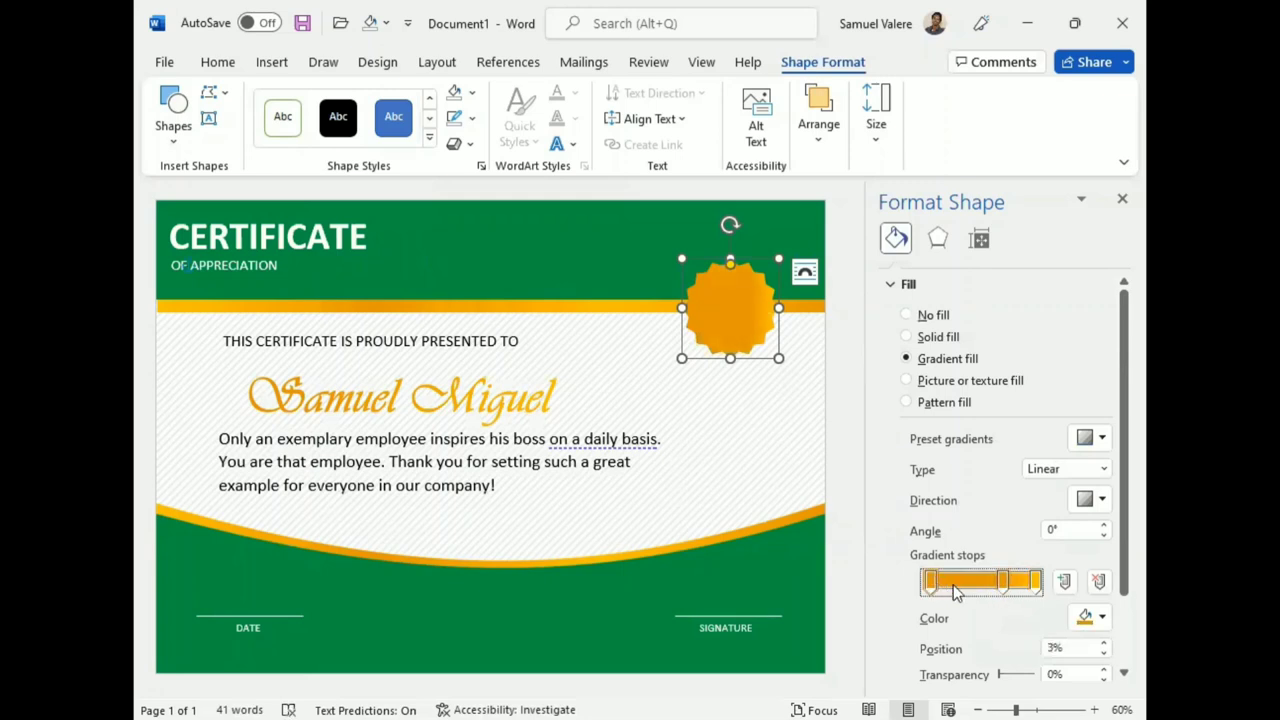
left_click(966, 585)
left_click(1102, 619)
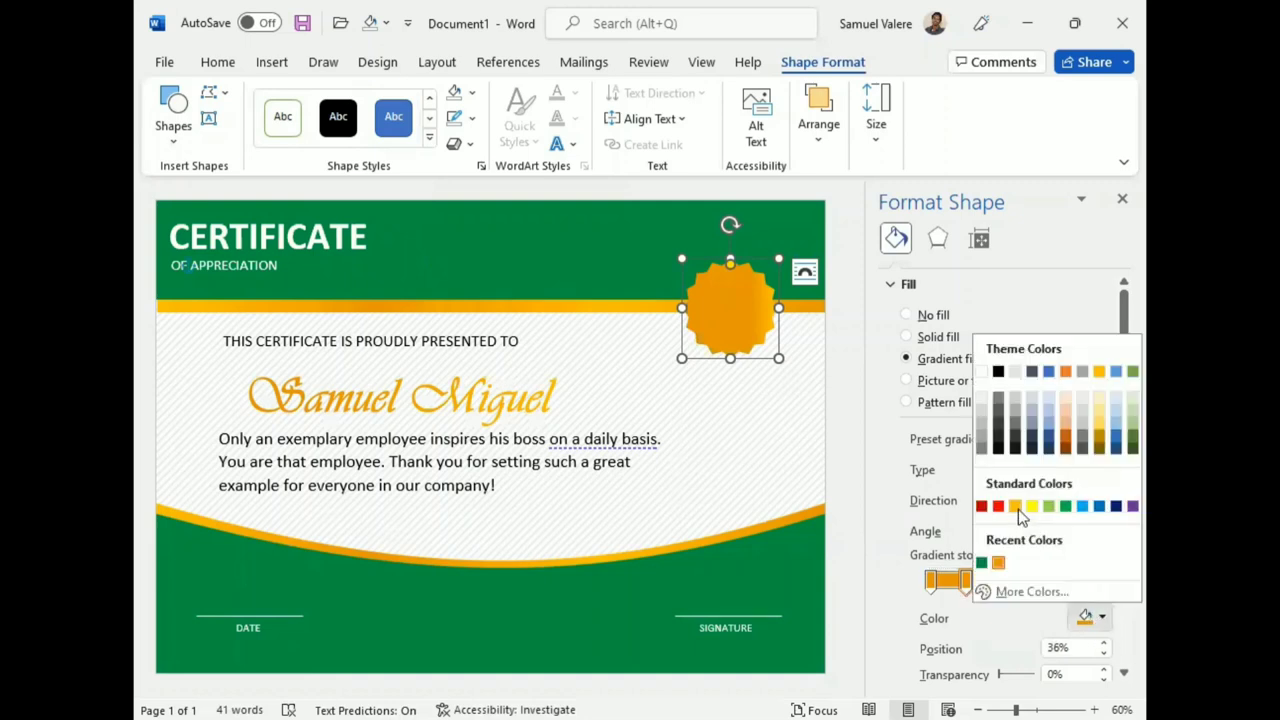
left_click(1015, 507)
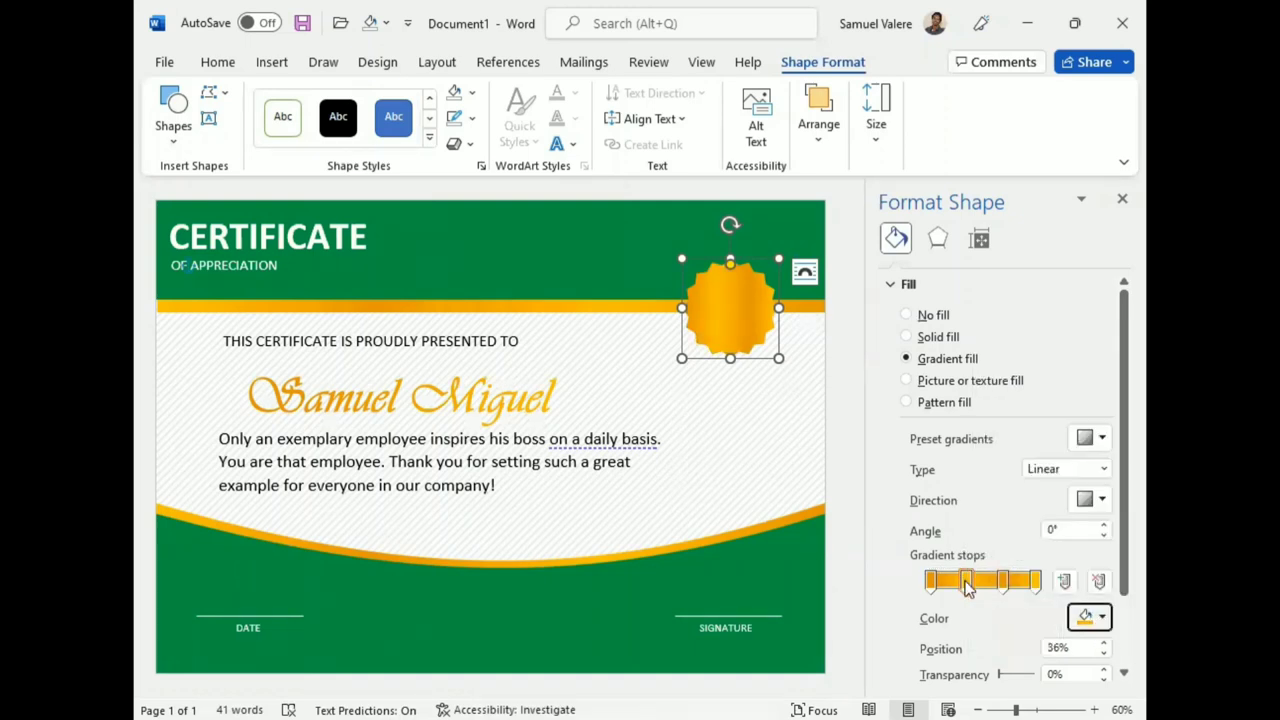
left_click(1004, 585)
left_click_drag(1008, 591, 1010, 592)
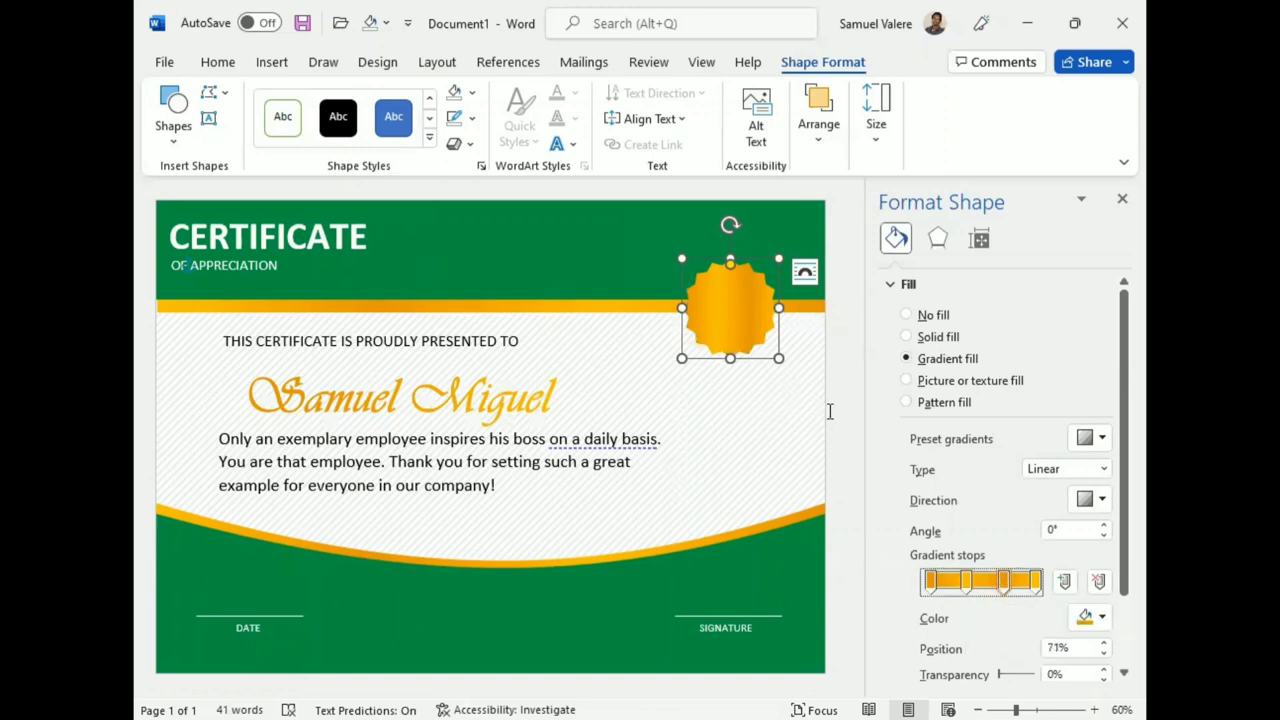
- Draw an oval and position it at the centre of the gold seal
left_click(173, 110)
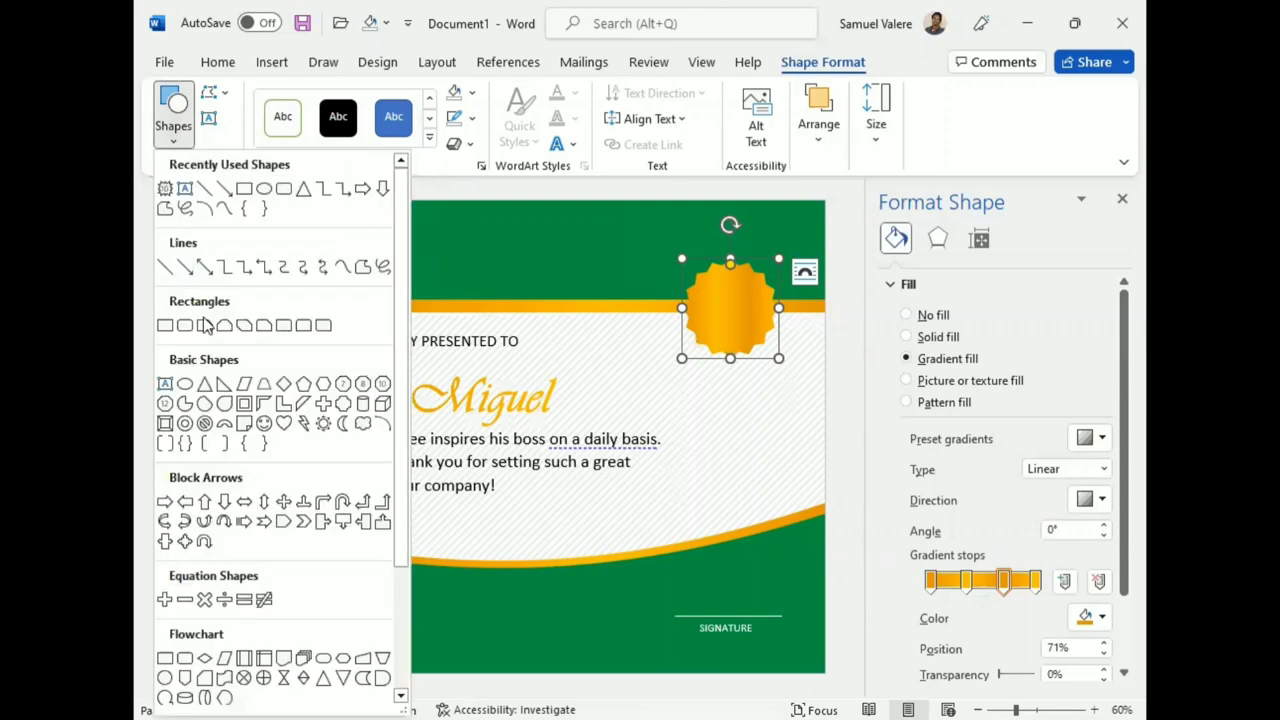
left_click(164, 678)
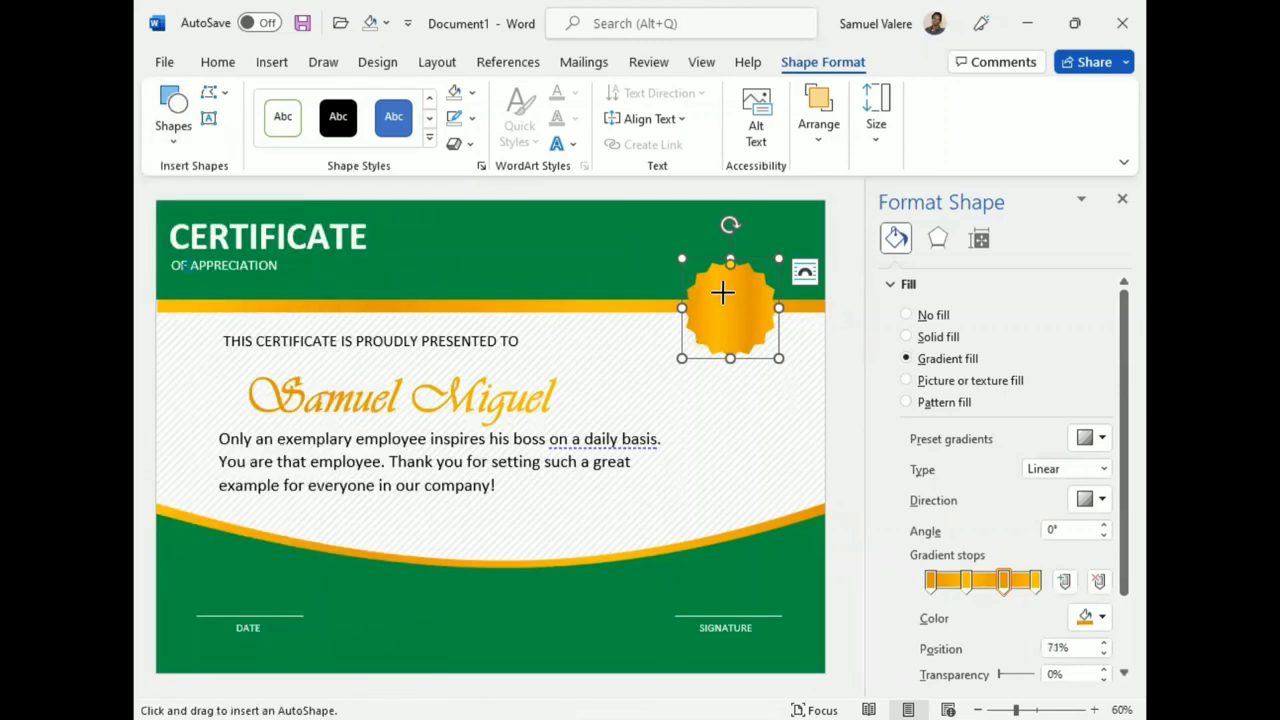
left_click_drag(714, 278, 760, 337)
left_click(1122, 198)
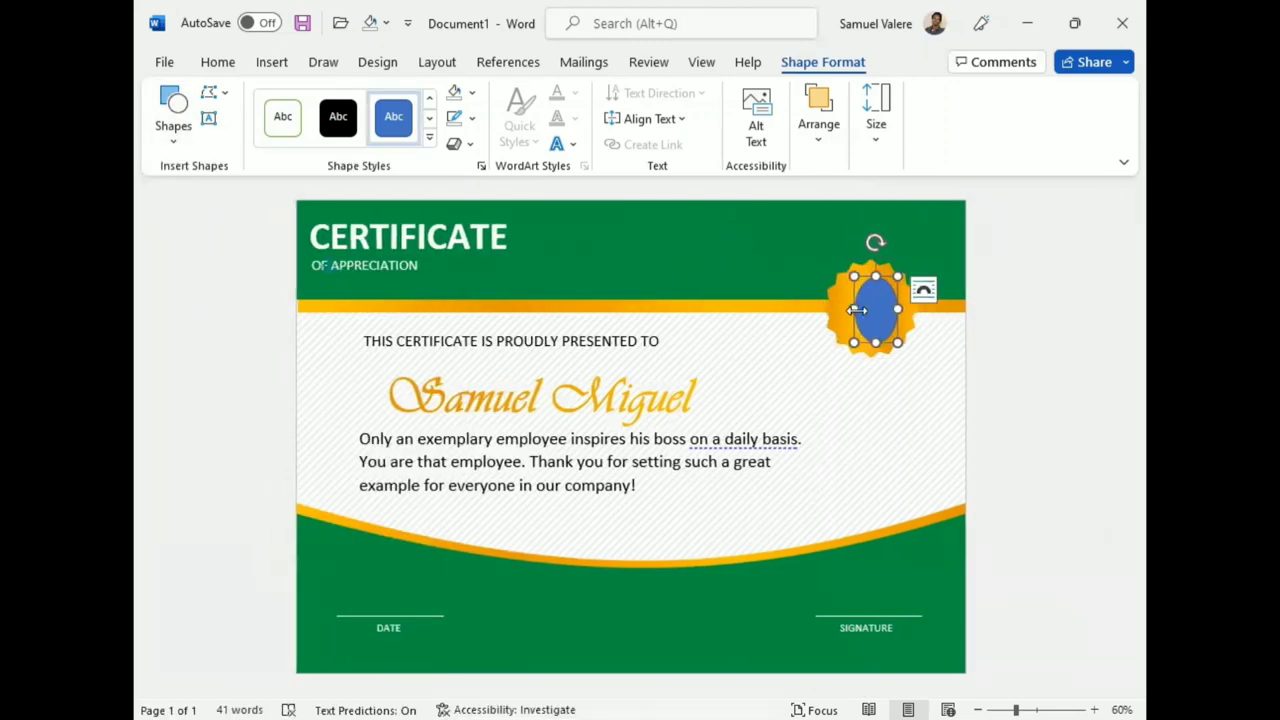
left_click_drag(898, 343, 908, 349)
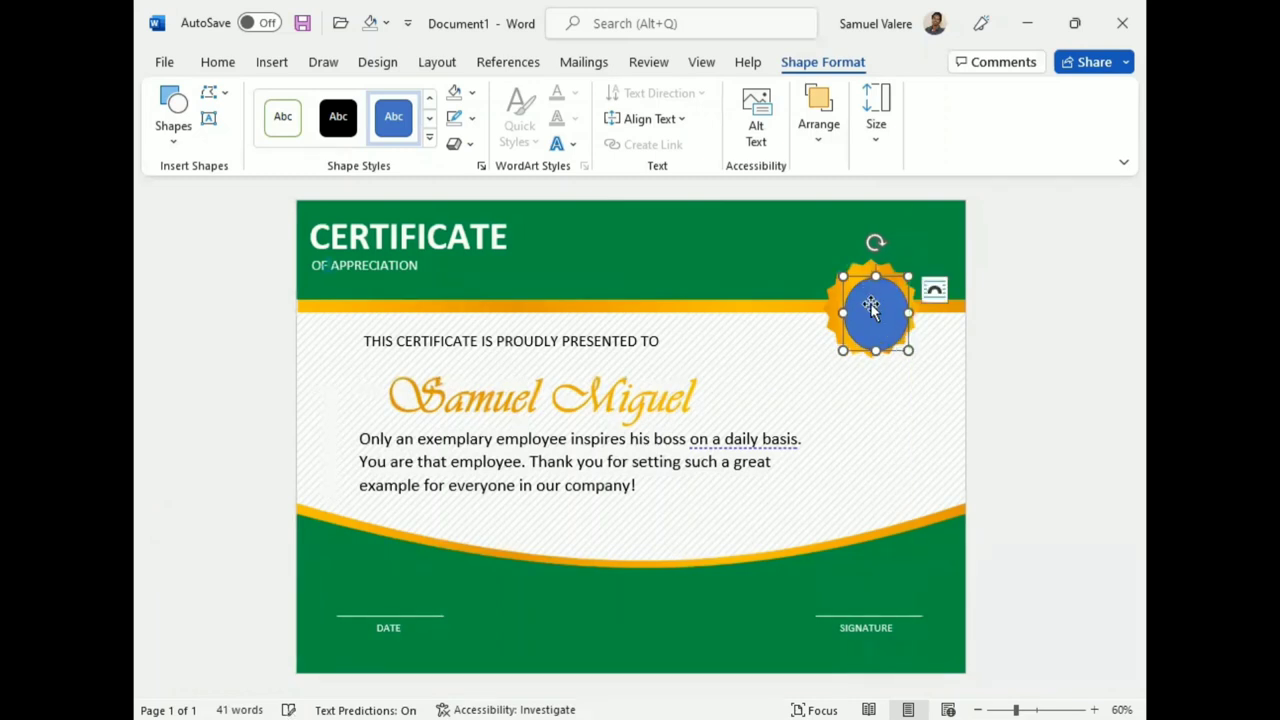
mouse_move(877, 306)
left_mouse_down()
mouse_move(866, 297)
mouse_move(864, 325)
mouse_move(840, 354)
mouse_move(871, 312)
mouse_move(821, 357)
mouse_move(832, 361)
left_mouse_up()
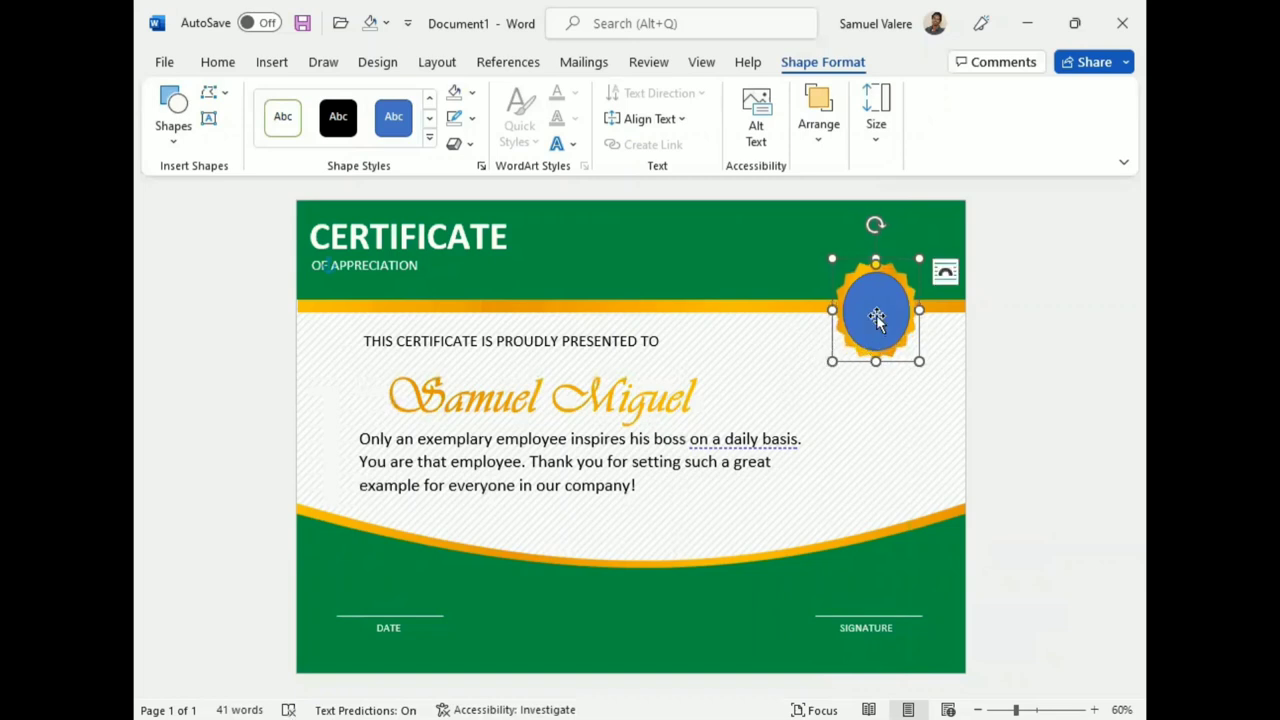
key("ctrl+z")
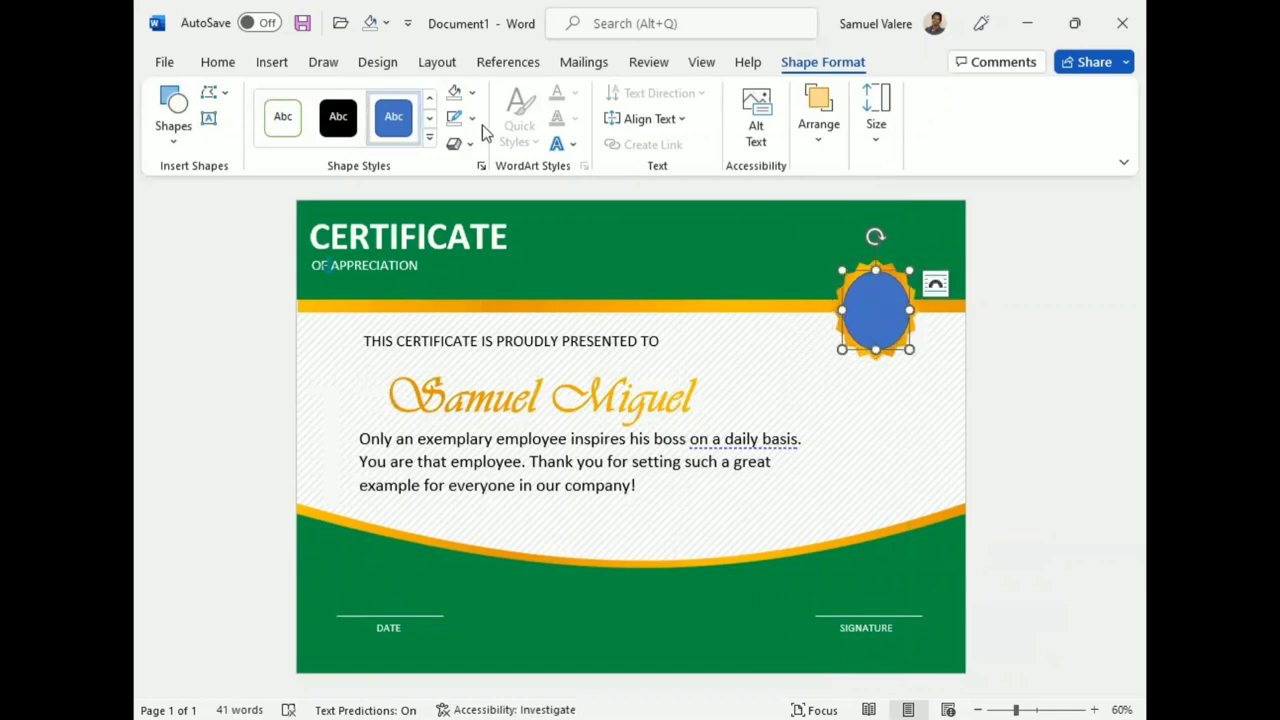
- Give the oval no outline and a black fill, enlarging it slightly
left_click(470, 119)
left_click(478, 394)
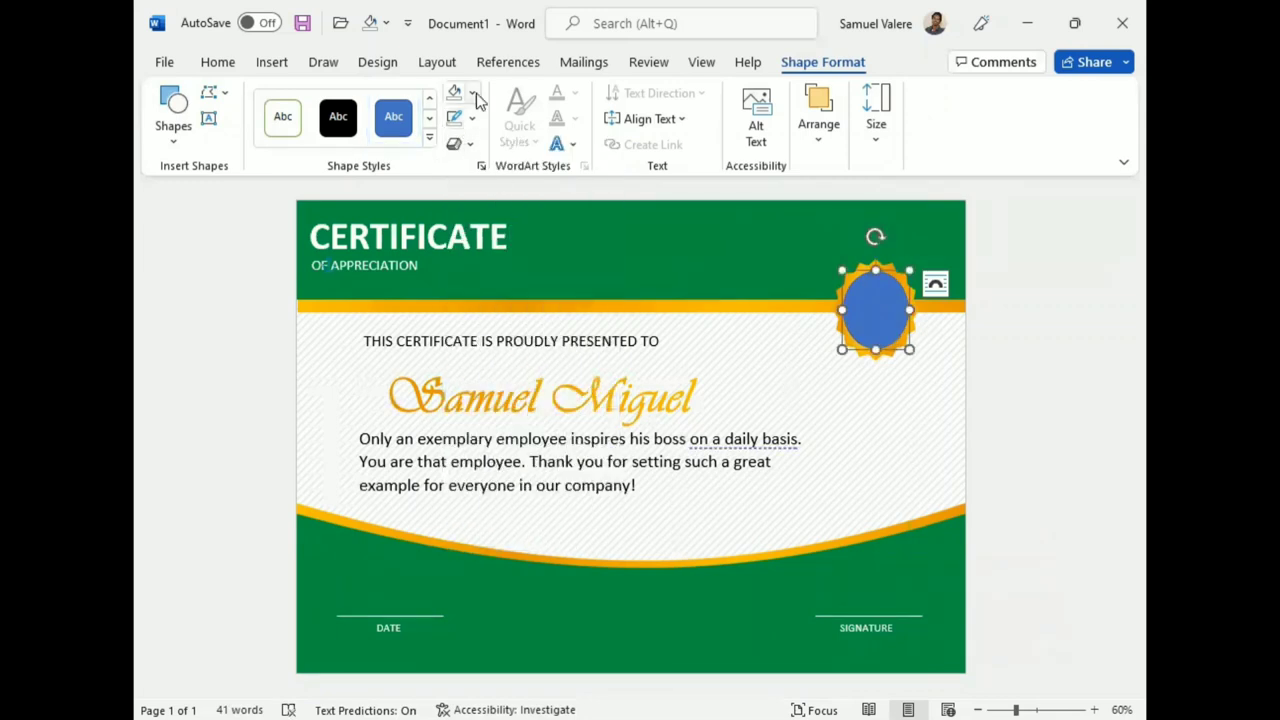
left_click(472, 92)
left_click(470, 145)
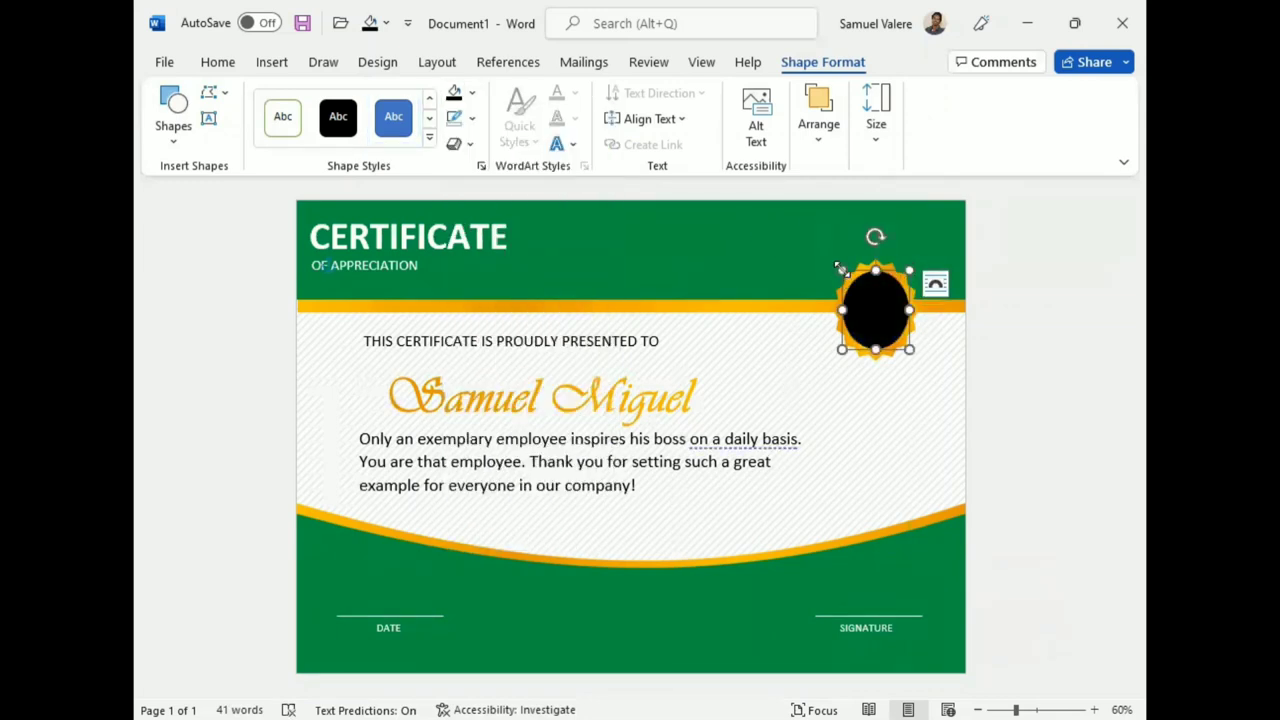
left_click_drag(839, 268, 834, 264)
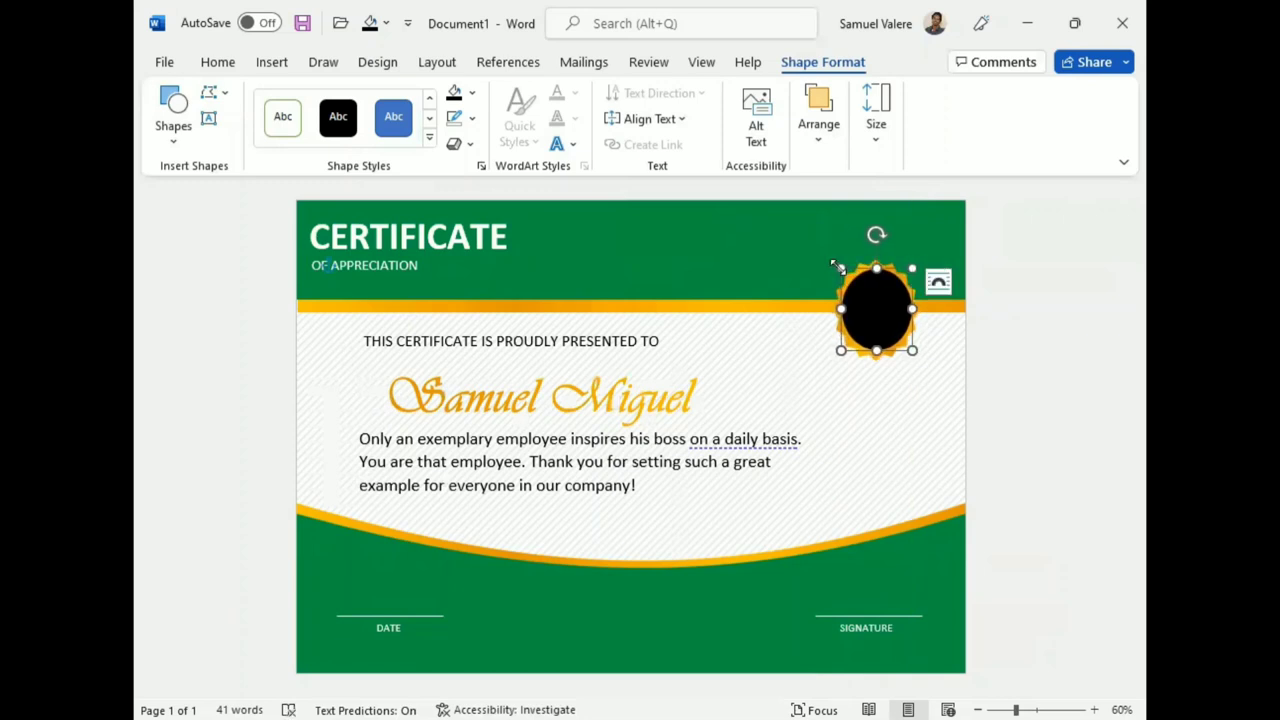
- Place a small text box on the black oval containing the word Best
left_click(209, 120)
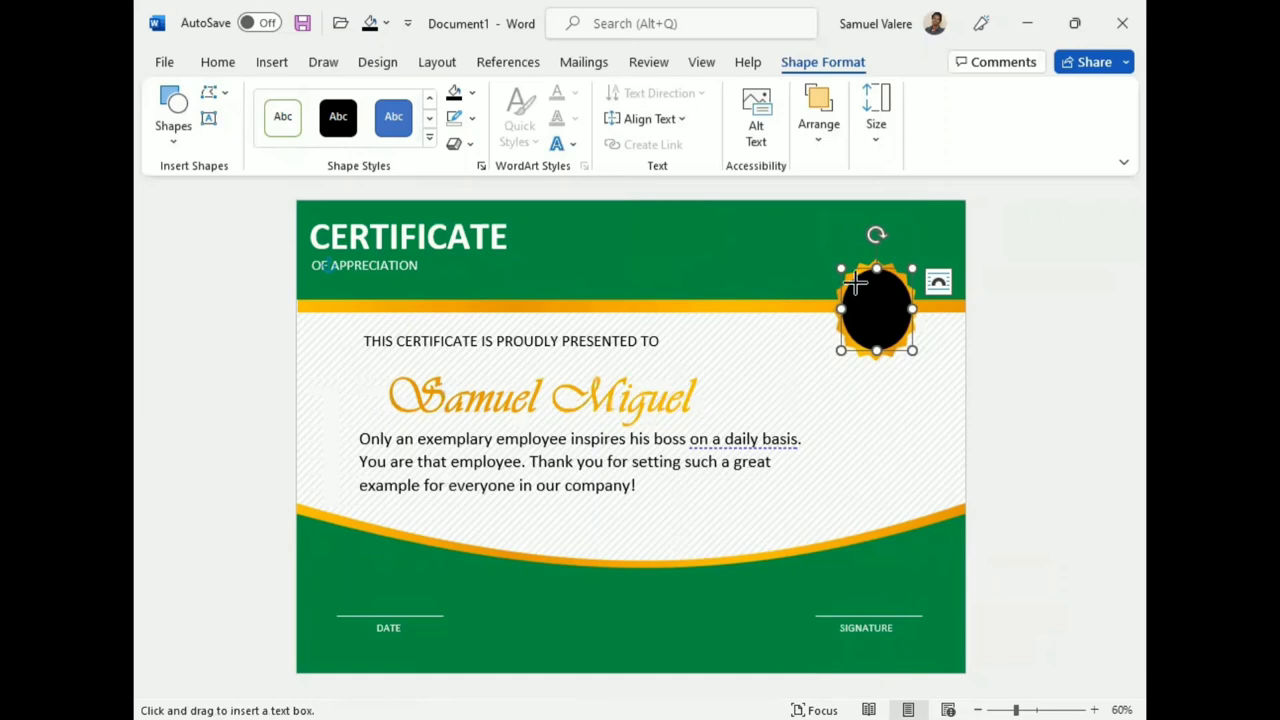
left_click(896, 296)
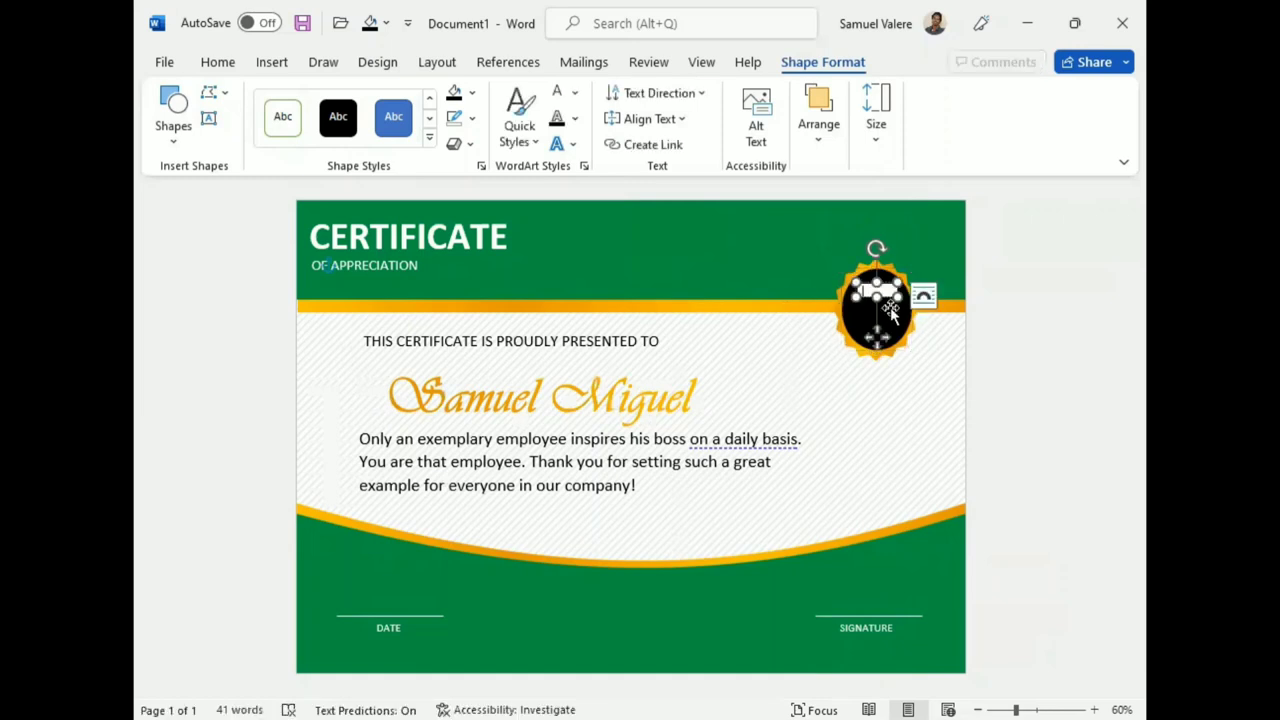
type("v")
type("Best")
- Set Best in Edwardian Script ITC and grow it to size 20
double_click(876, 292)
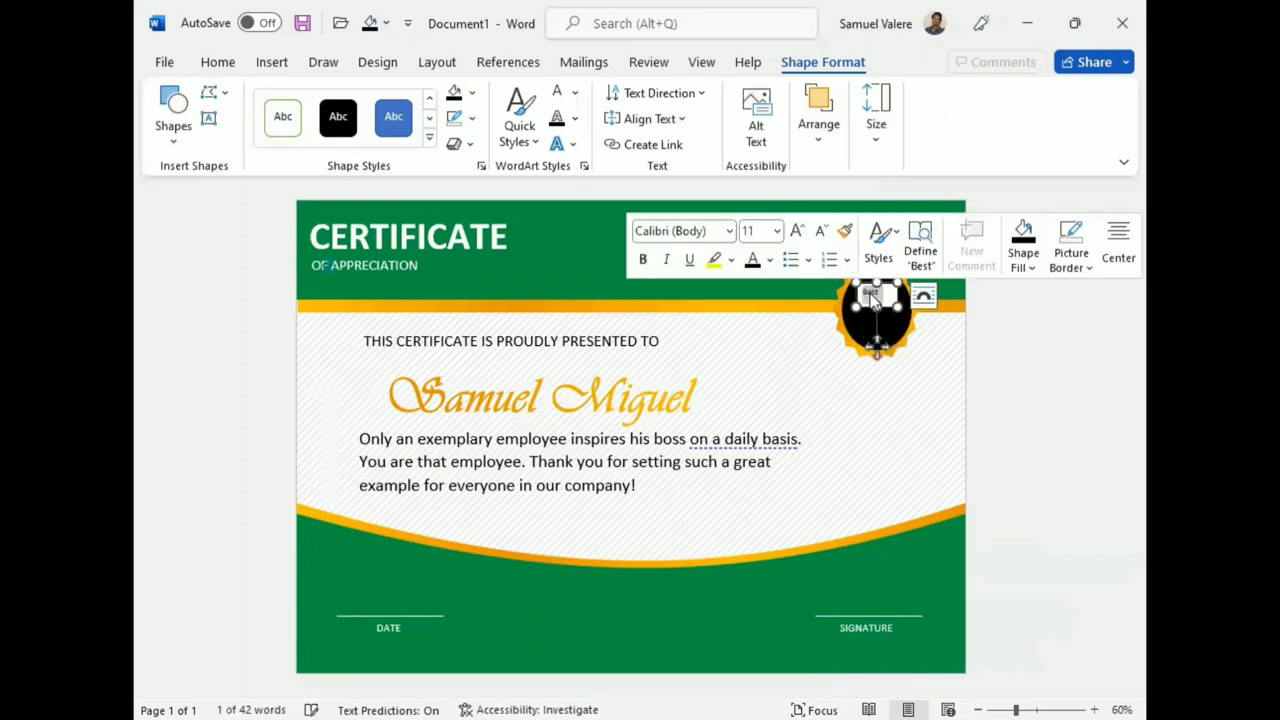
left_click(220, 64)
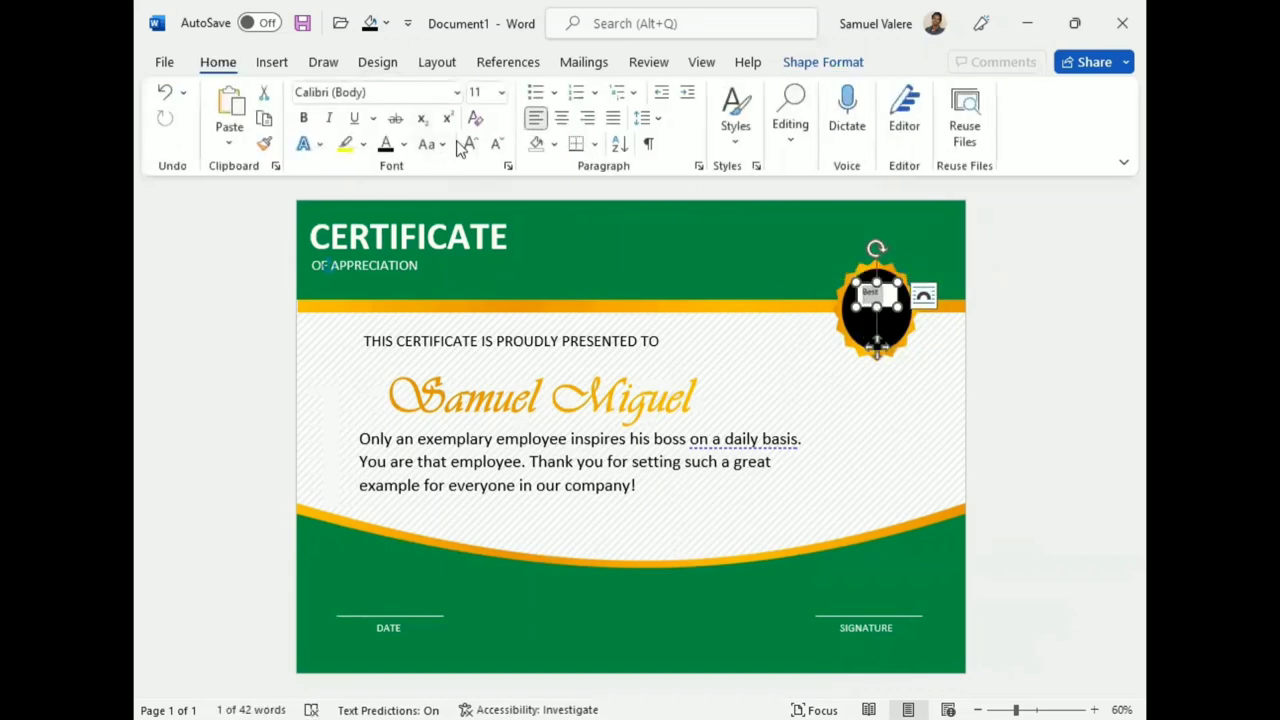
left_click(472, 147)
left_click(374, 91)
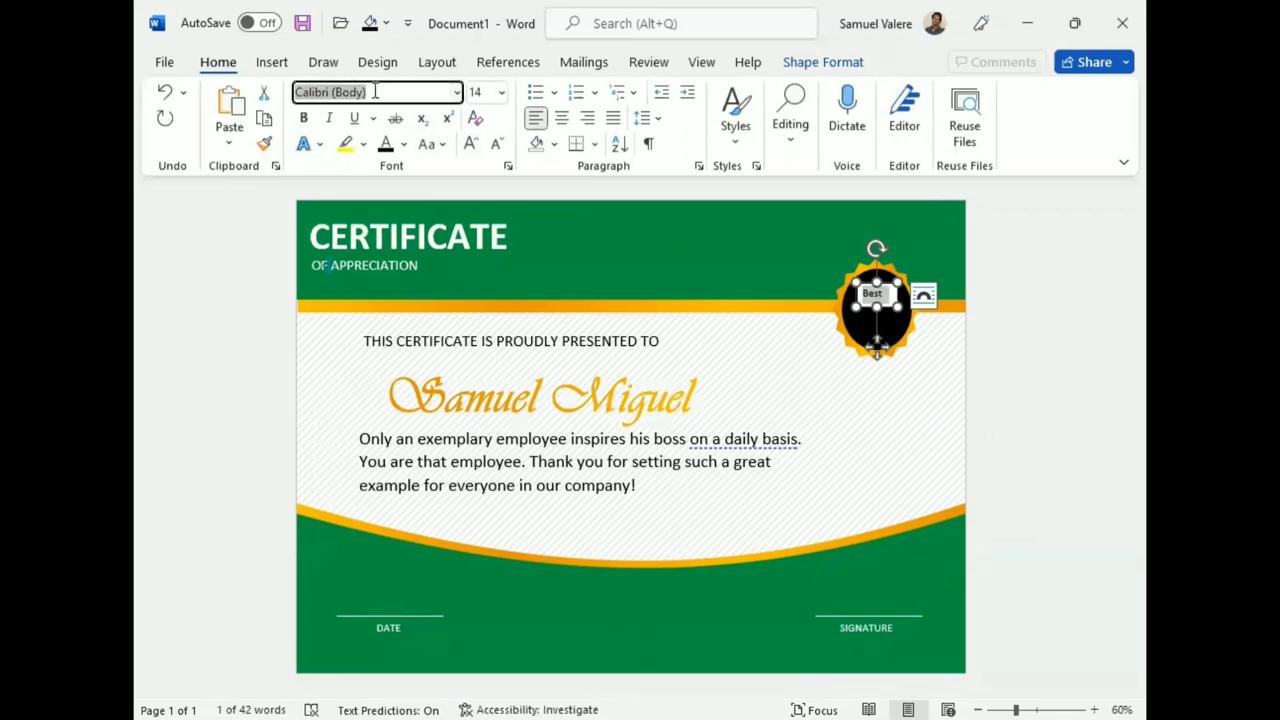
type("Edwardian Script ITC")
key("Return")
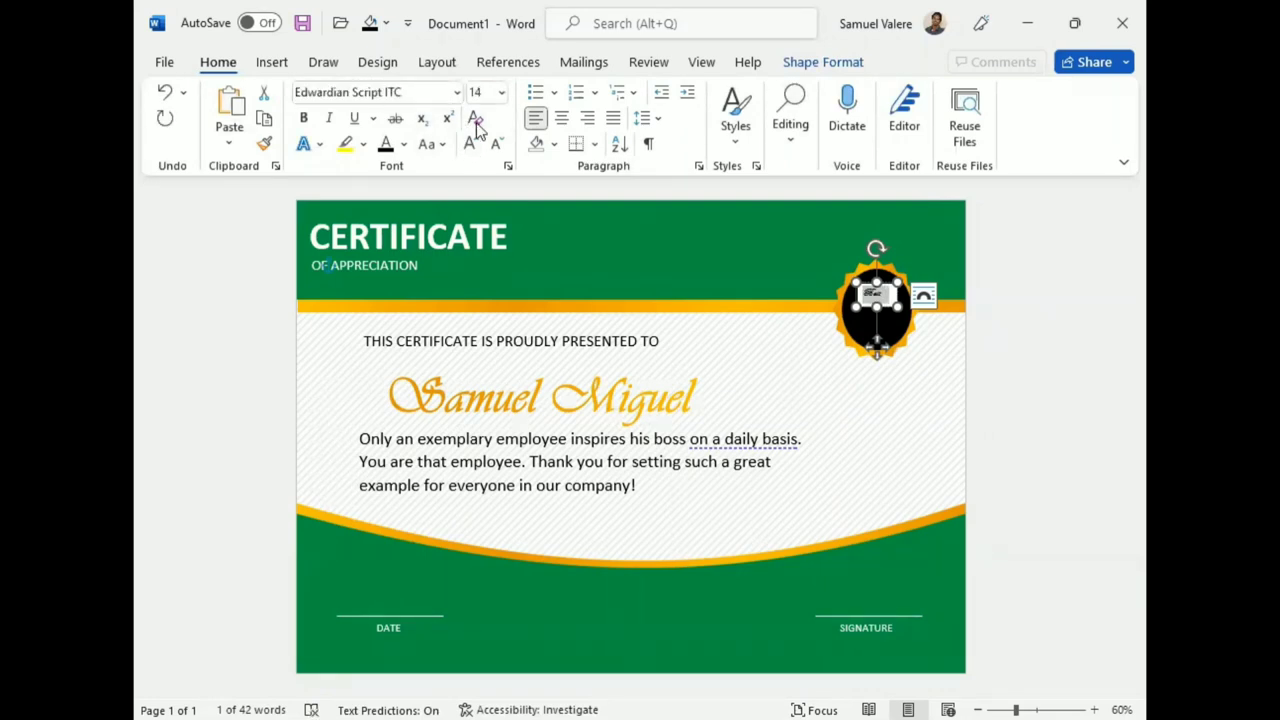
left_click(471, 145)
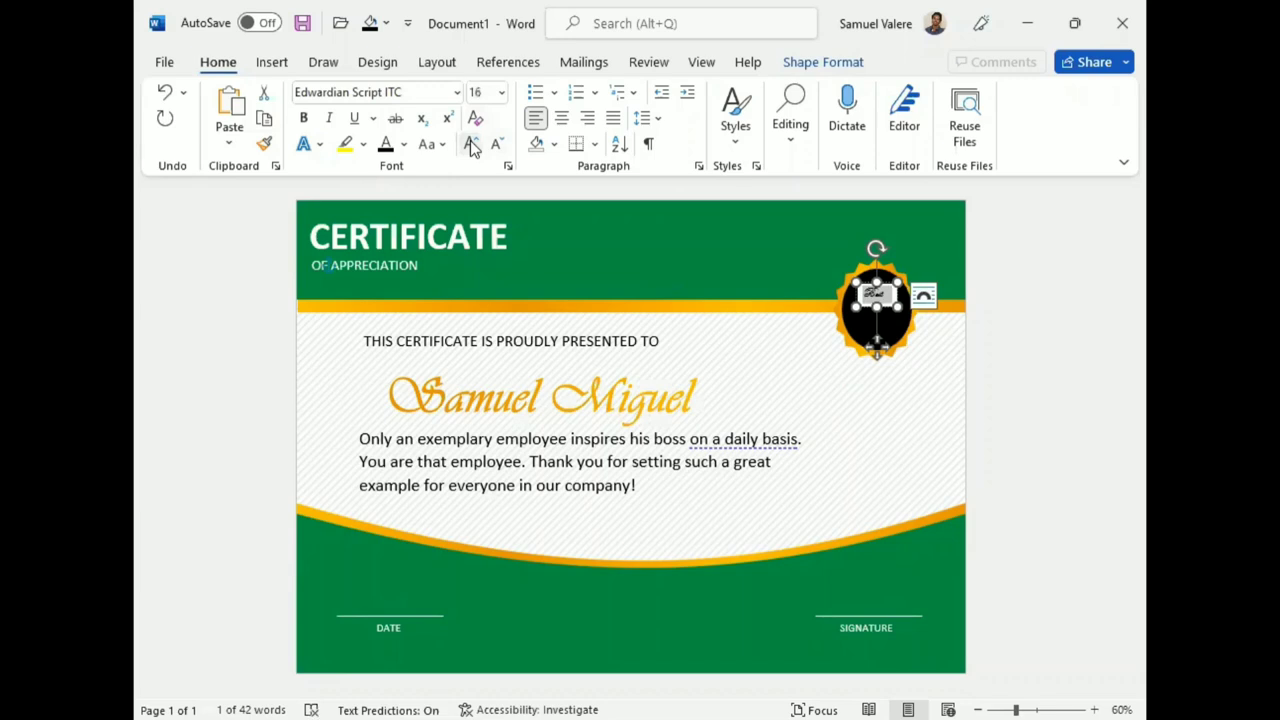
left_click(472, 147)
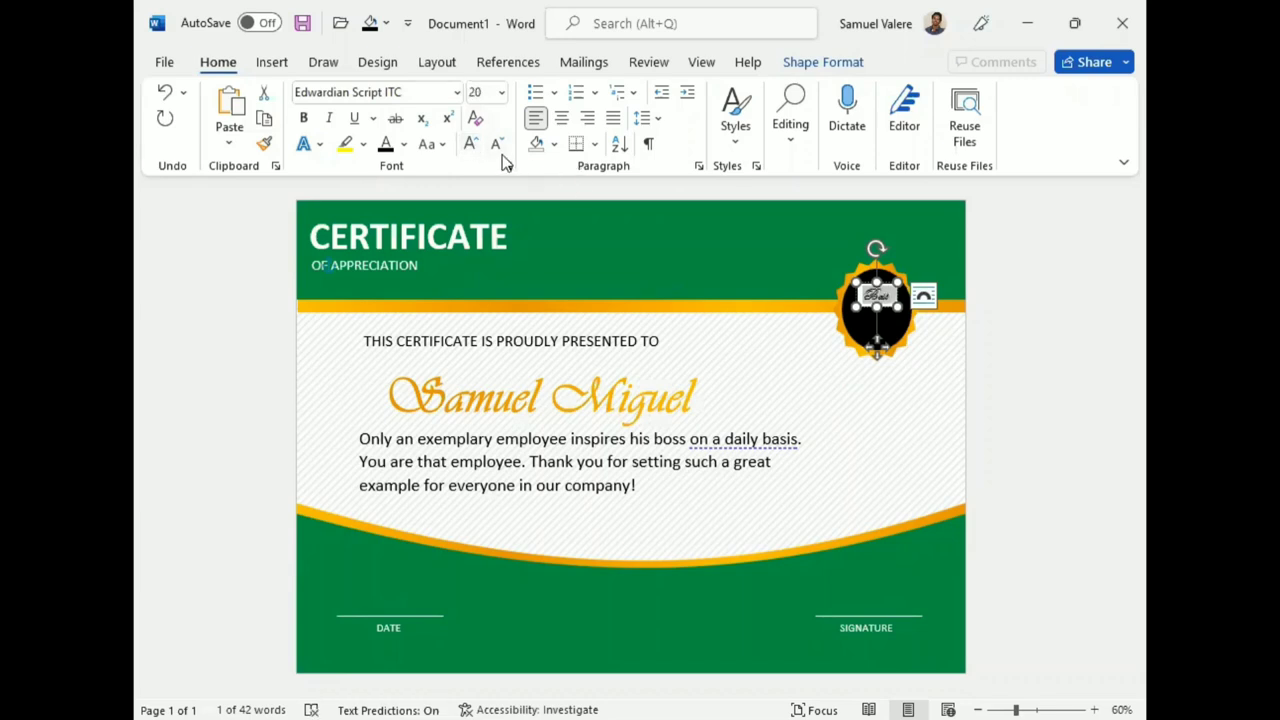
left_click(830, 63)
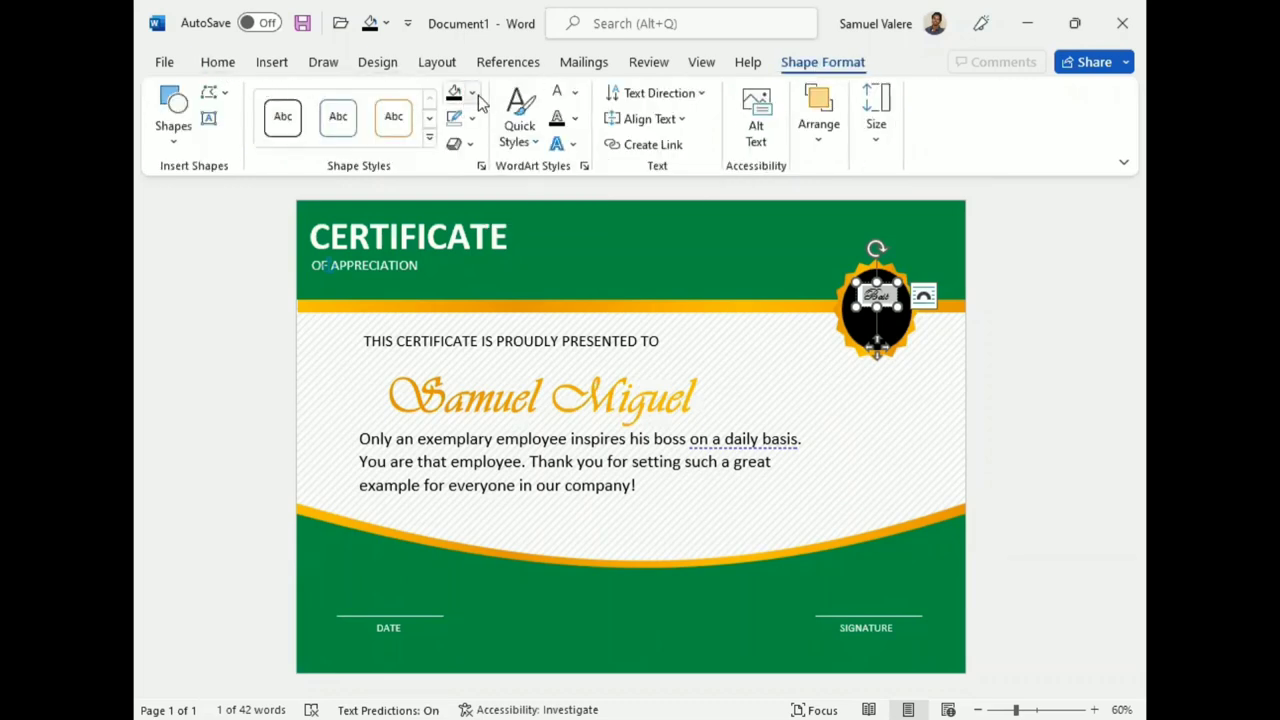
- Set the Best text box to No Fill and No Outline
left_click(464, 368)
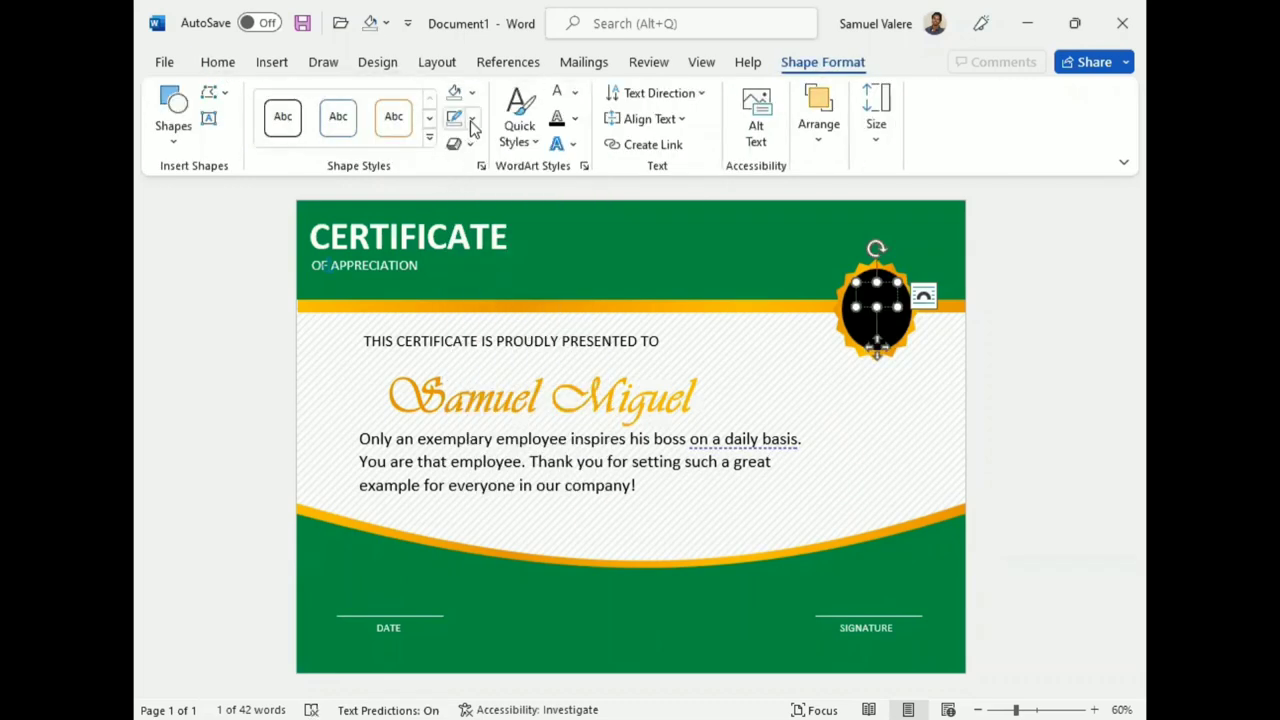
left_click(472, 117)
left_click(468, 392)
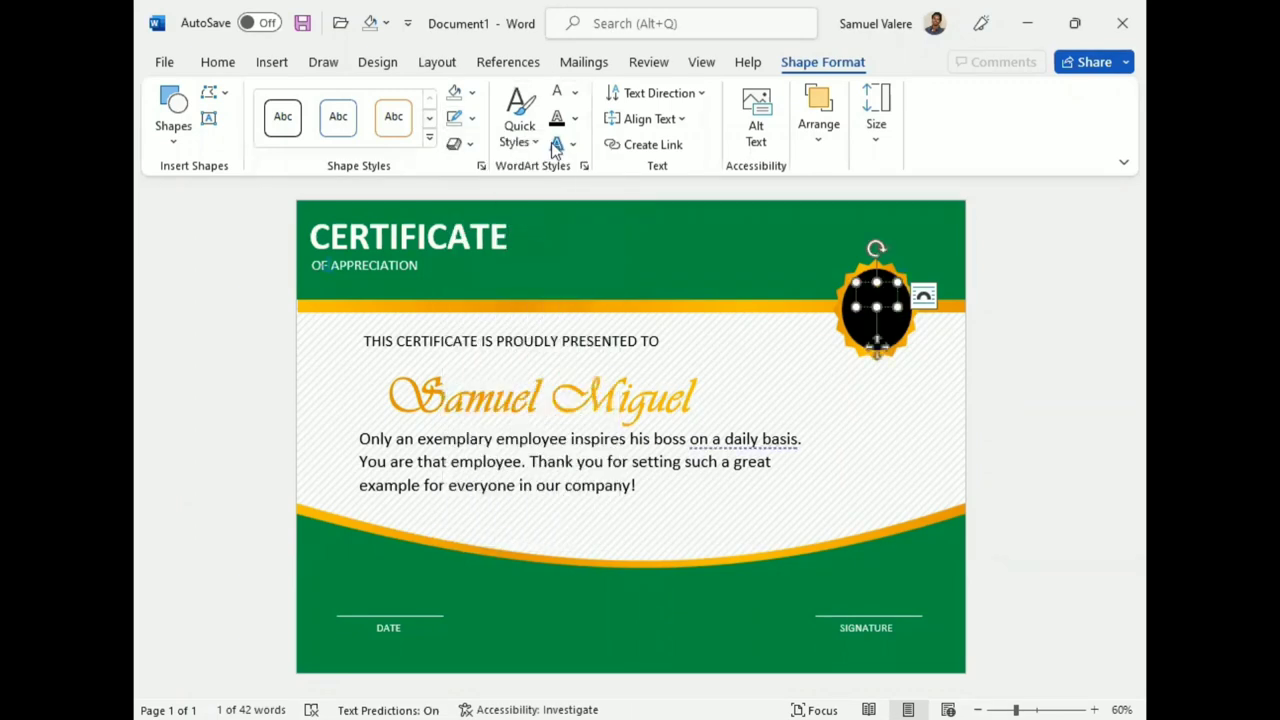
- Apply a gradient fill to the Best text and shorten its box to fit
left_click(576, 93)
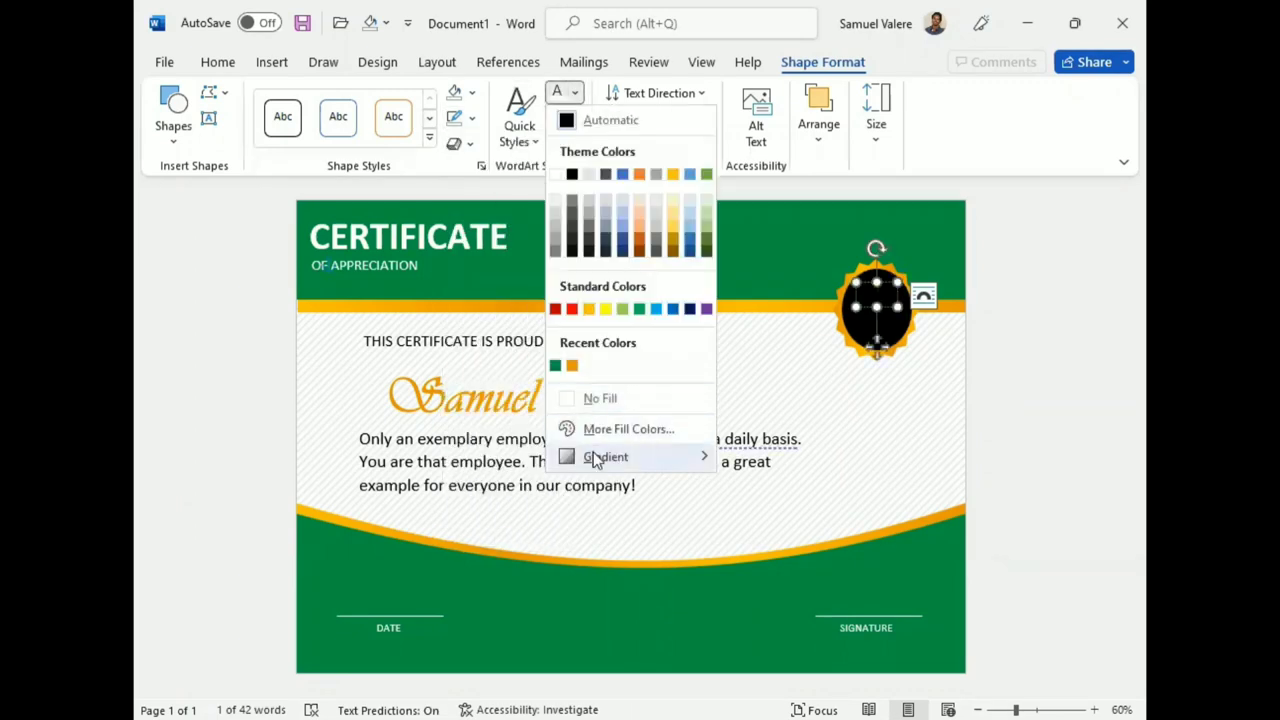
mouse_move(595, 458)
left_click(832, 708)
left_click(906, 388)
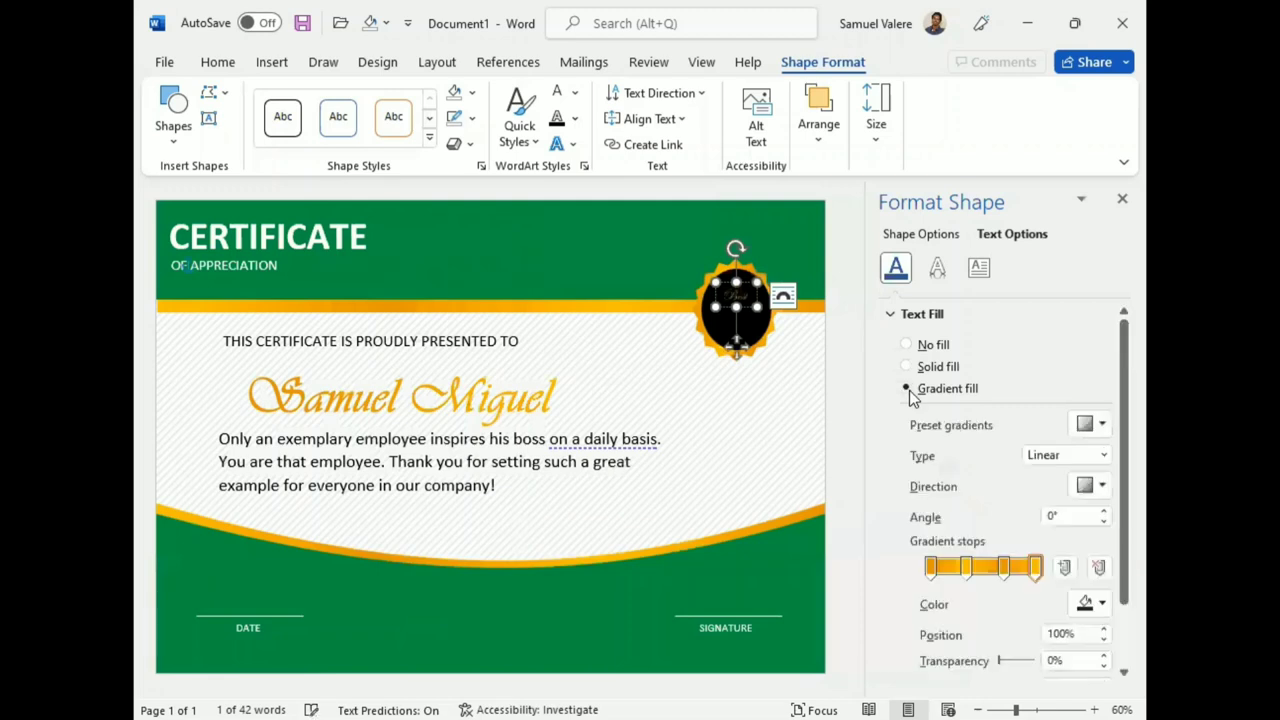
left_click_drag(736, 323, 760, 293)
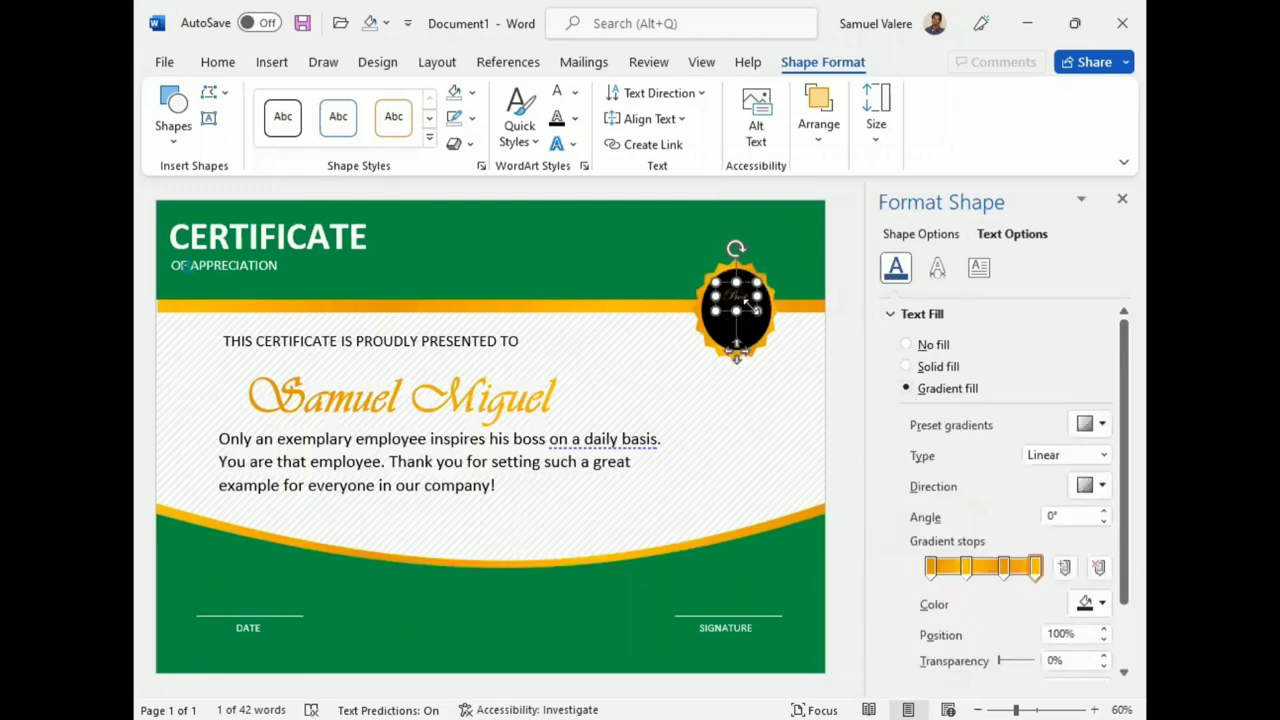
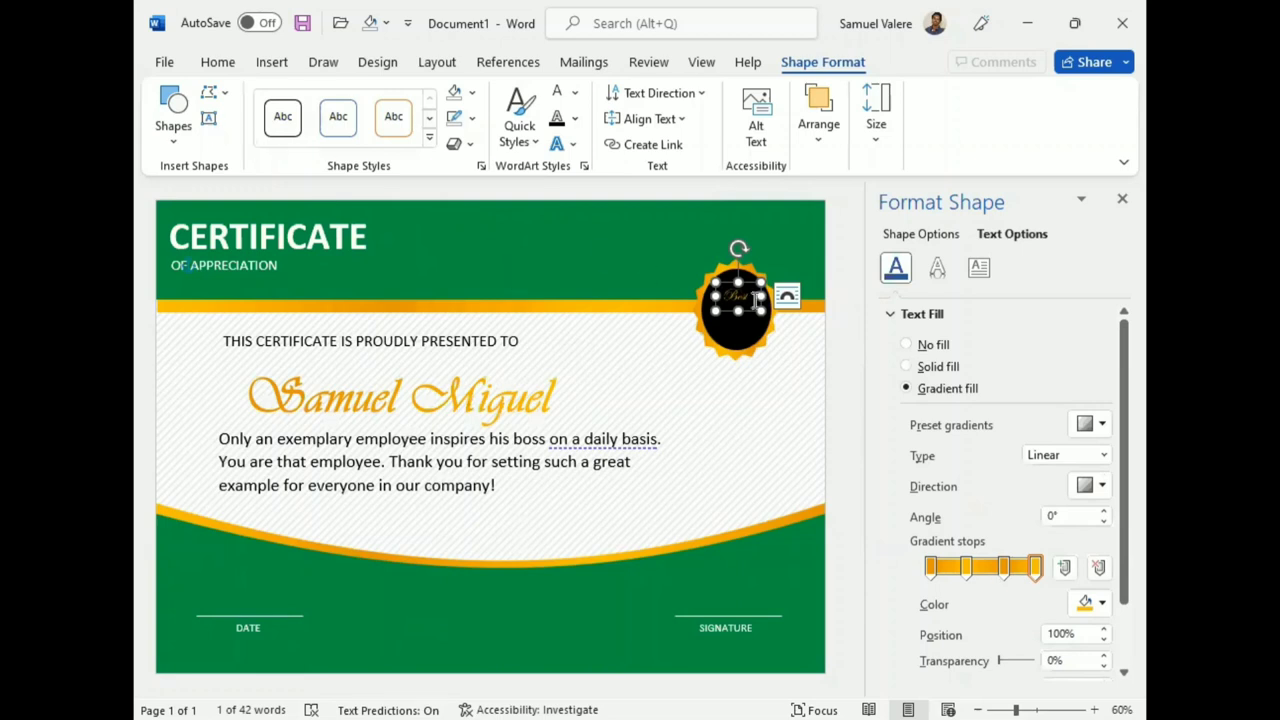
- Enlarge the font of the 'Best' text on the black badge
double_click(741, 303)
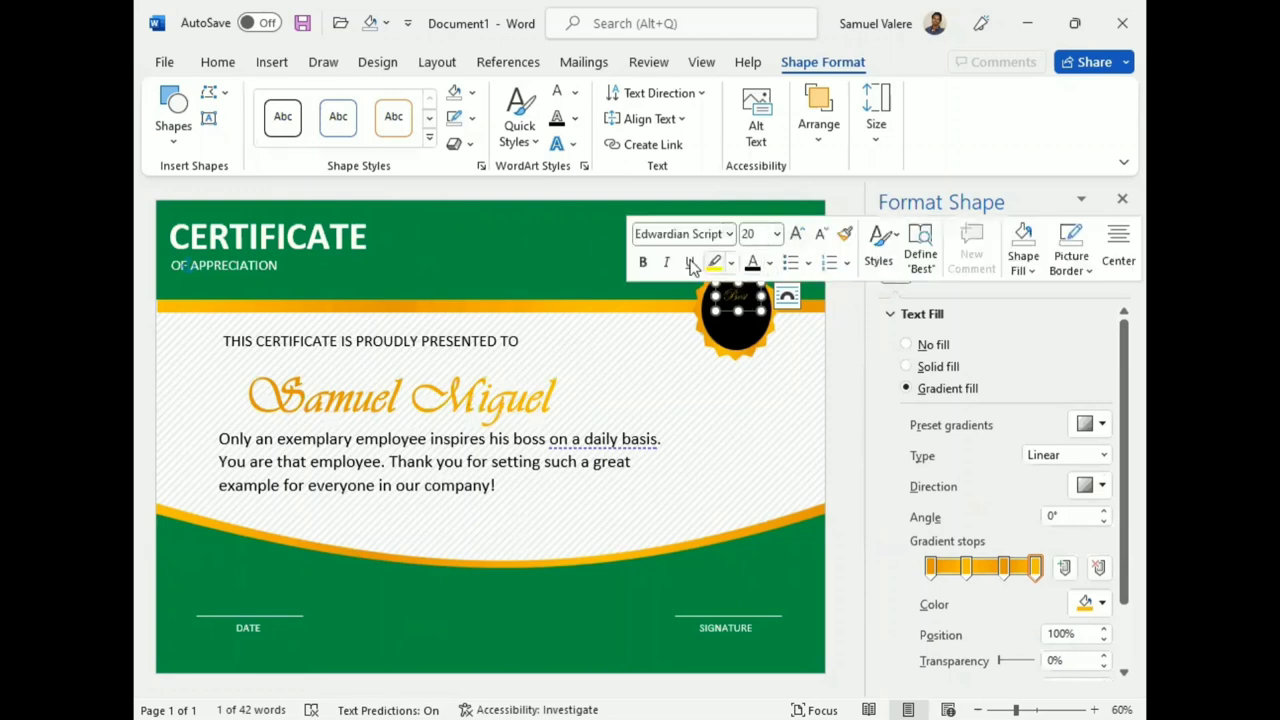
left_click(799, 234)
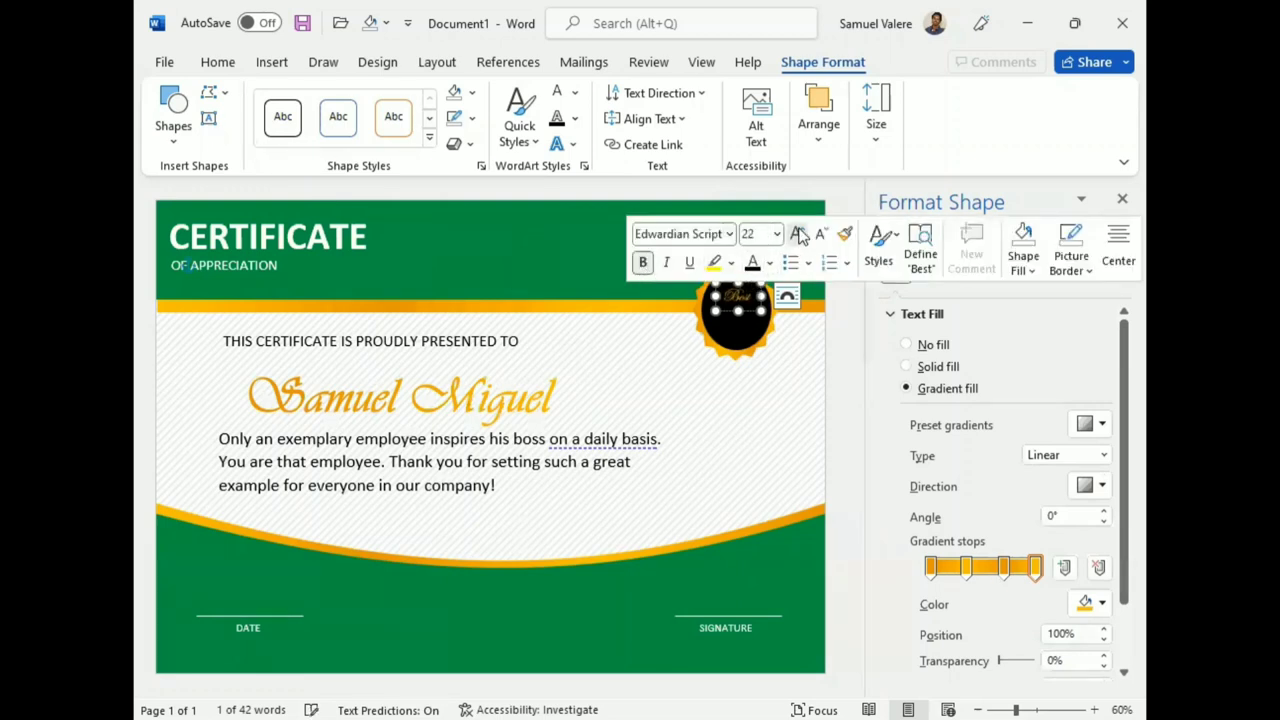
left_click(799, 234)
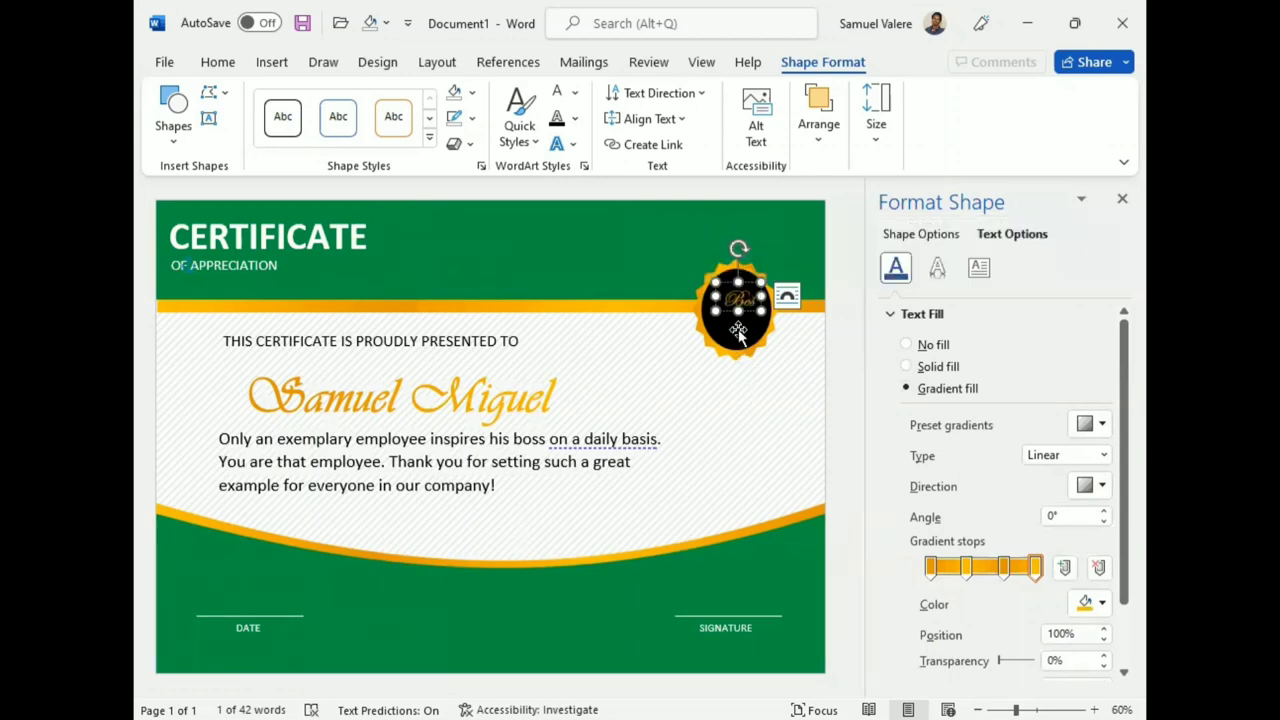
left_click(706, 294)
- Add a text box below Best reading 'Award' in Baskerville Old Face 16, bold and centred
left_click(210, 119)
left_click_drag(717, 319, 768, 338)
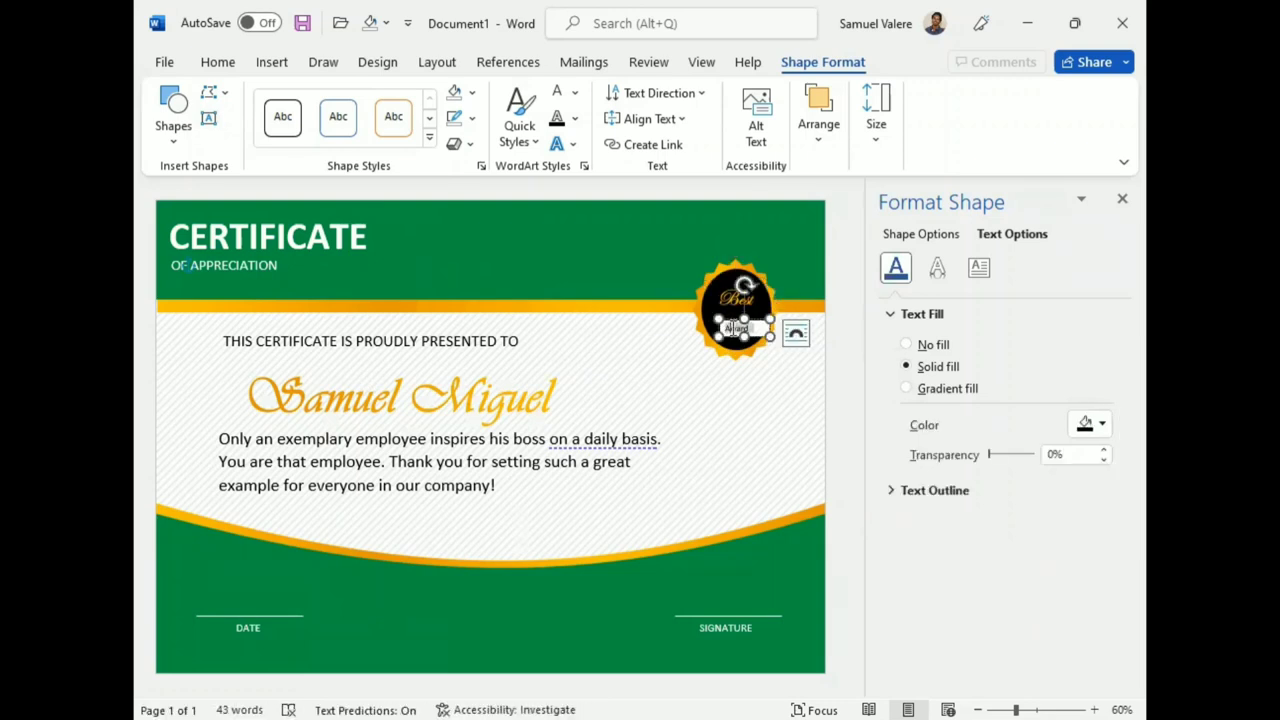
double_click(735, 327)
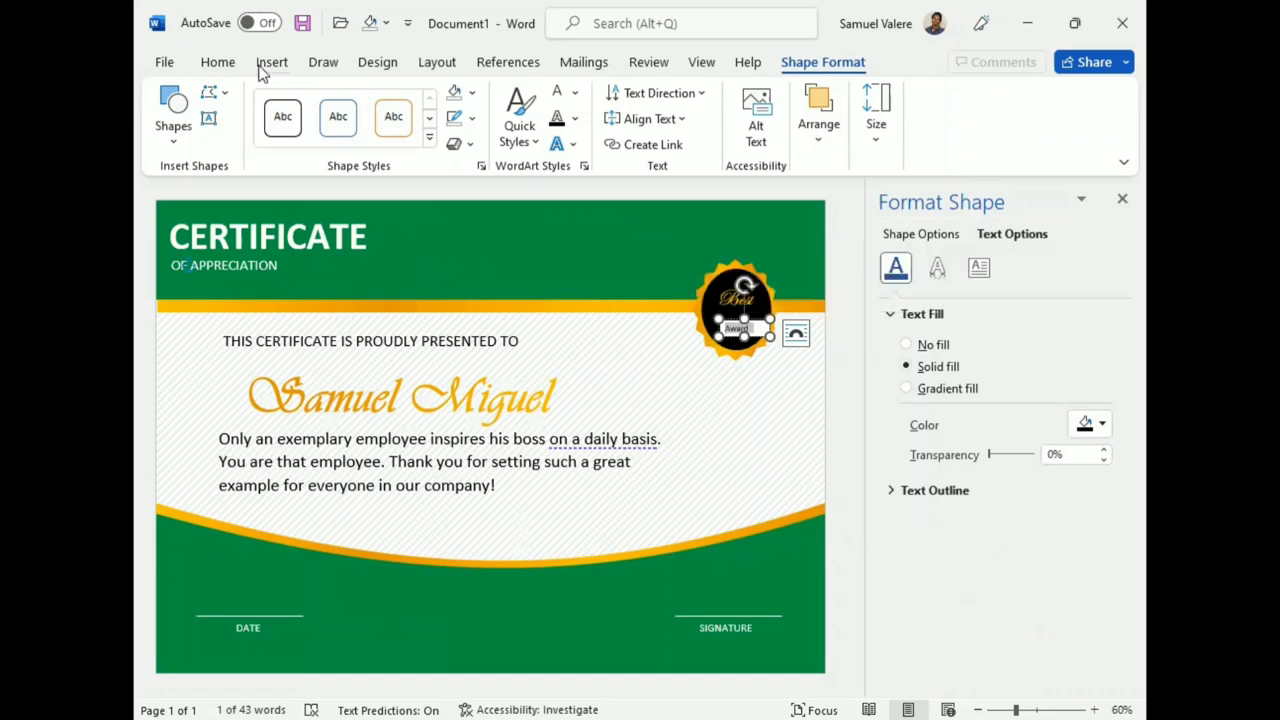
left_click(217, 62)
left_click(400, 92)
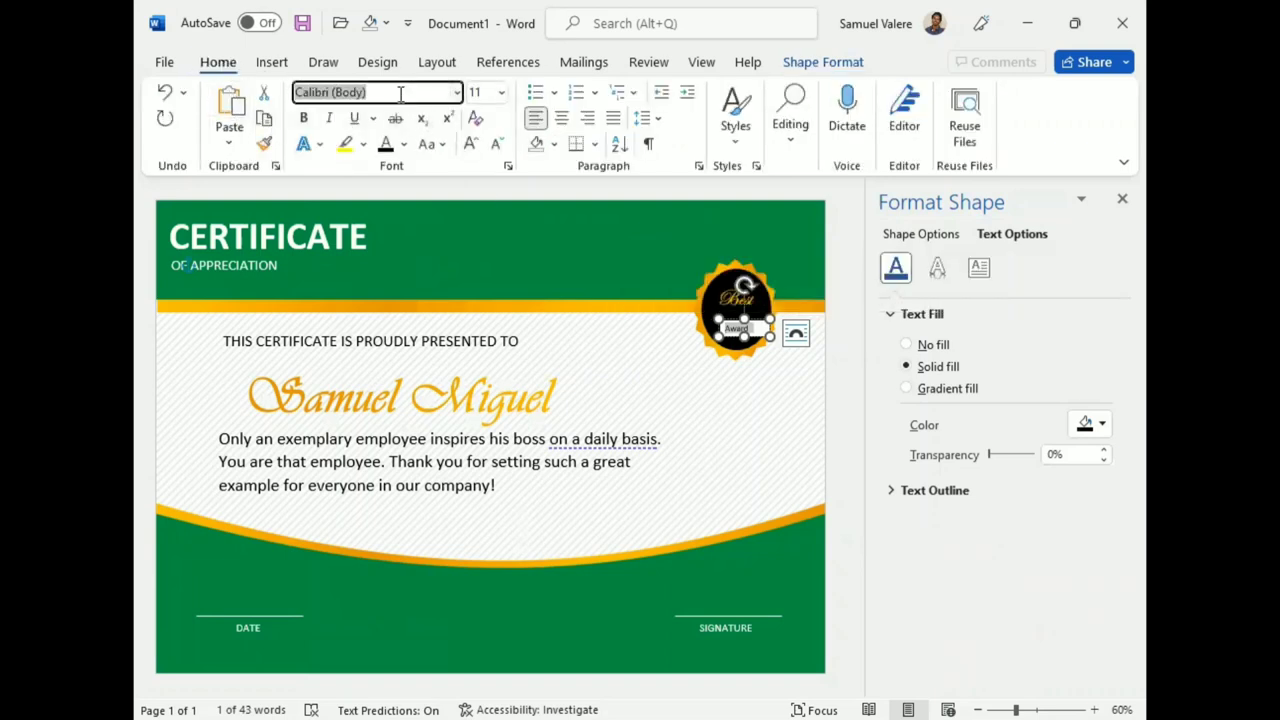
type("Baskerville Old Face")
key("Return")
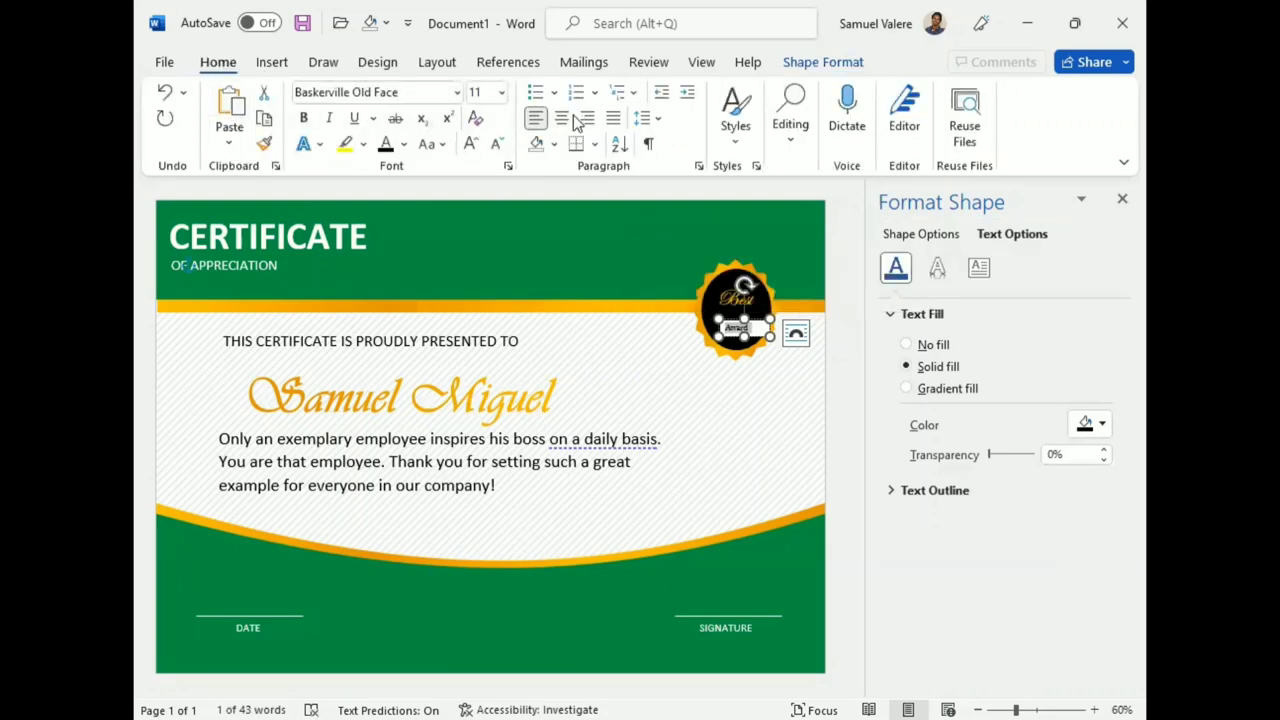
left_click(561, 118)
left_click(470, 143)
left_click(470, 143)
left_click(470, 143)
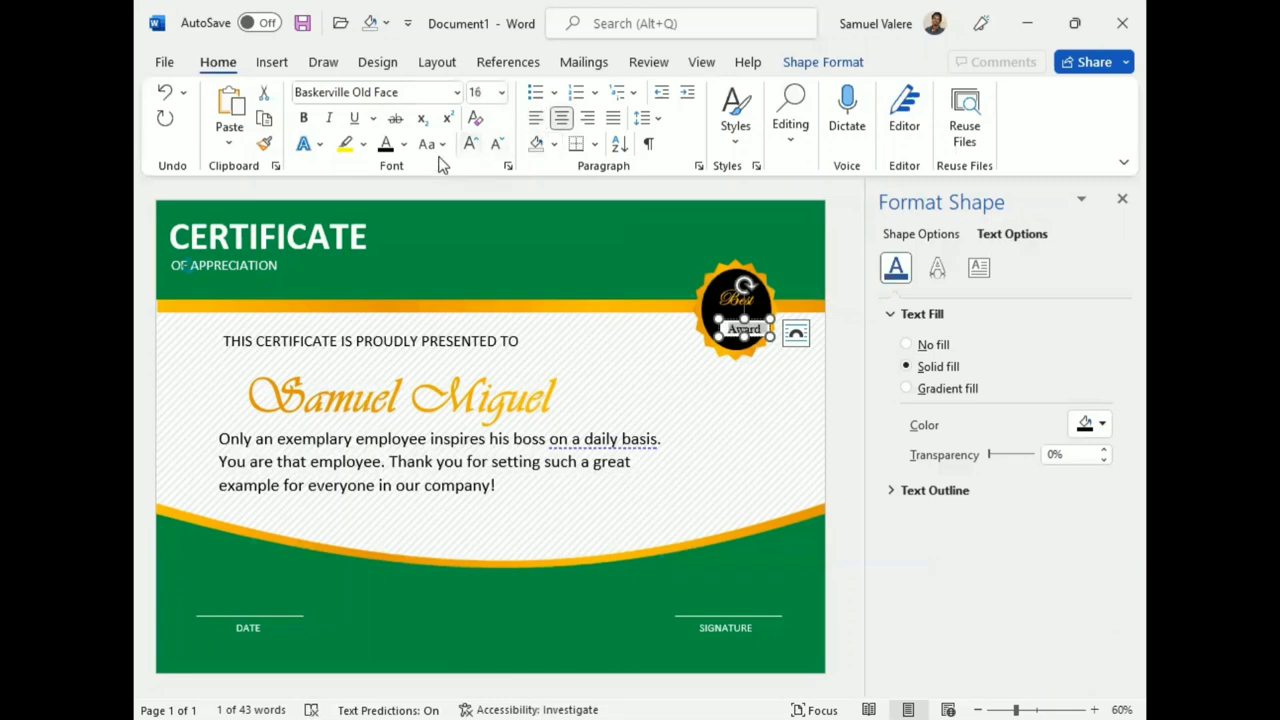
left_click(305, 118)
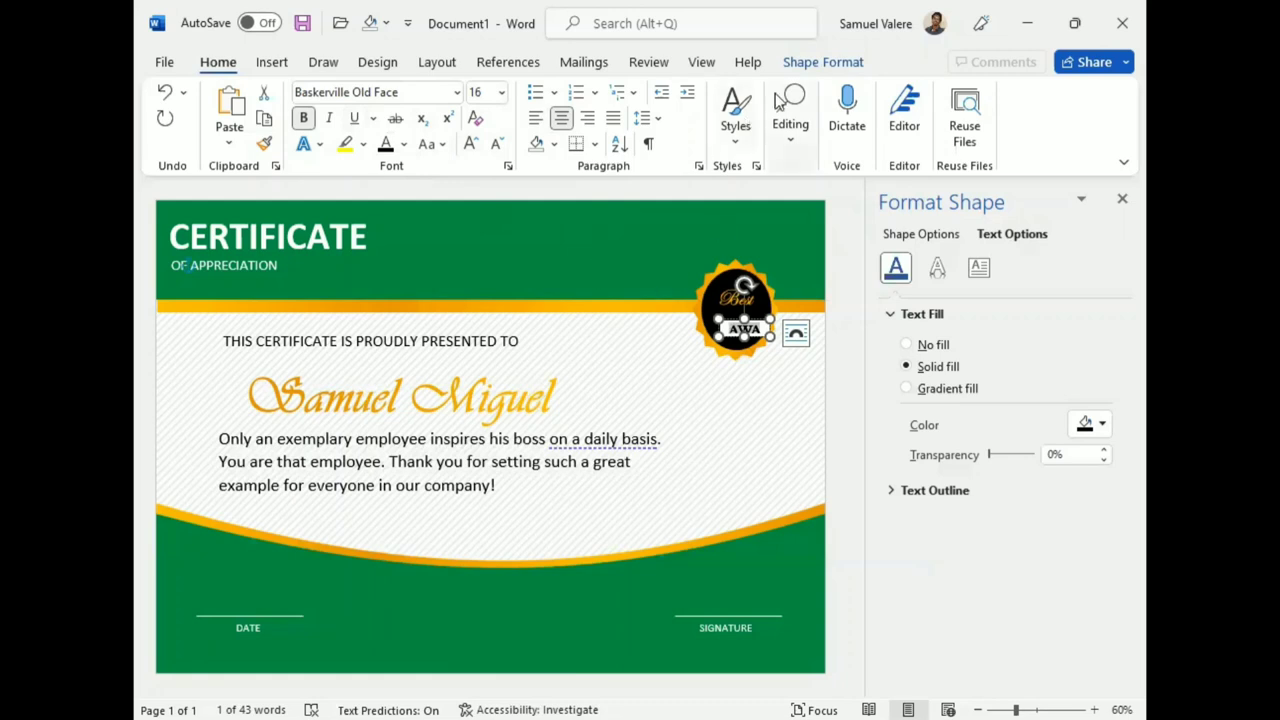
- Remove the Award text box's white fill and outline
left_click(805, 63)
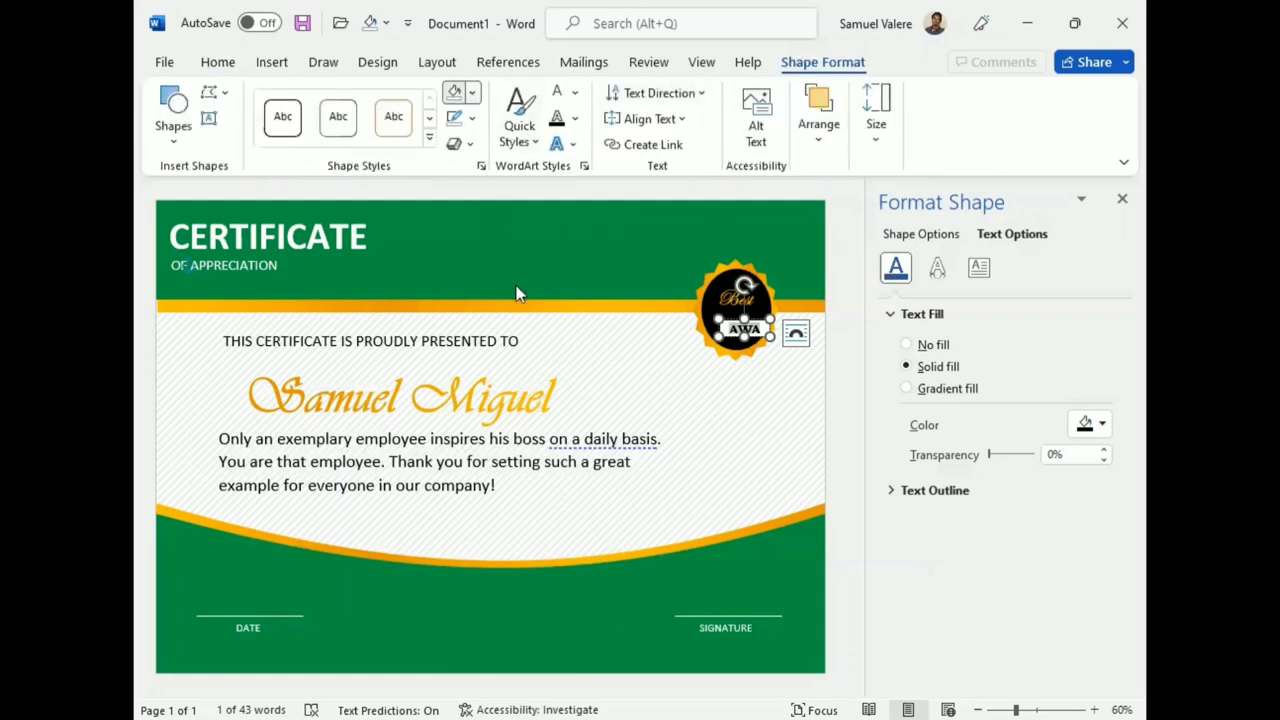
left_click(472, 92)
left_click(466, 368)
left_click(472, 118)
left_click(462, 390)
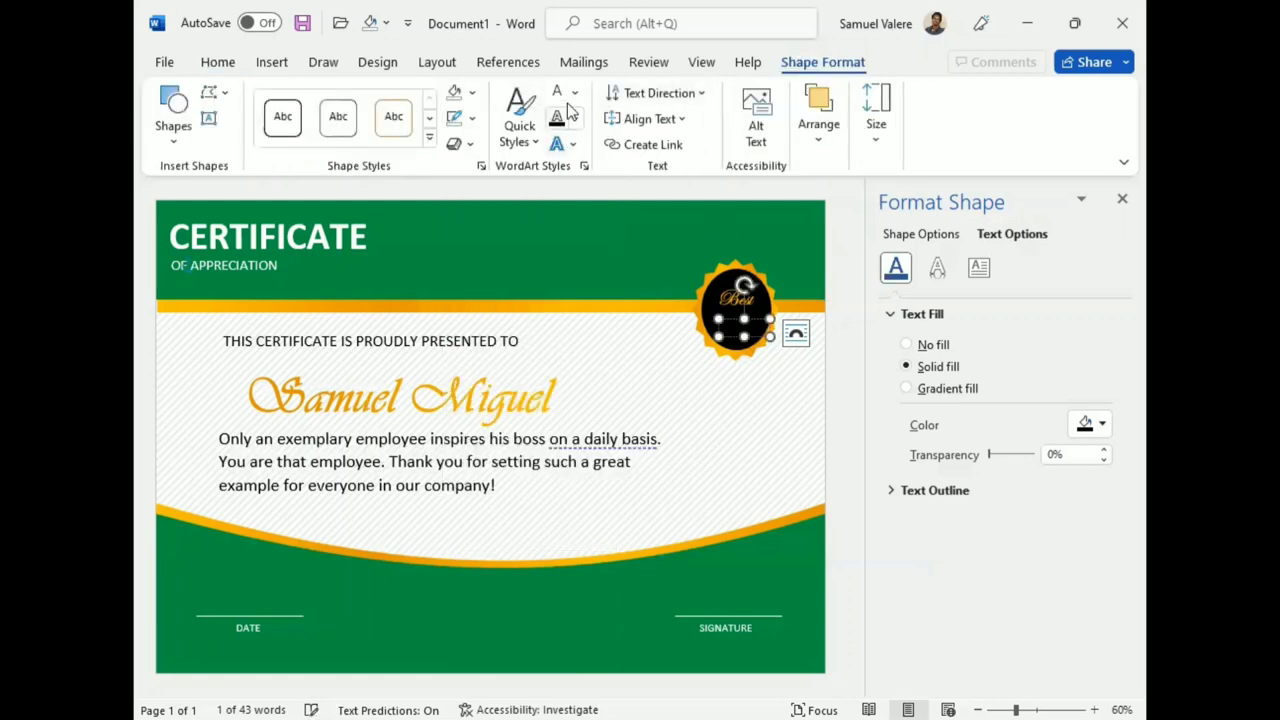
- Give the AWARD text a gold gradient fill, then widen and raise its box slightly
left_click(575, 92)
mouse_move(610, 460)
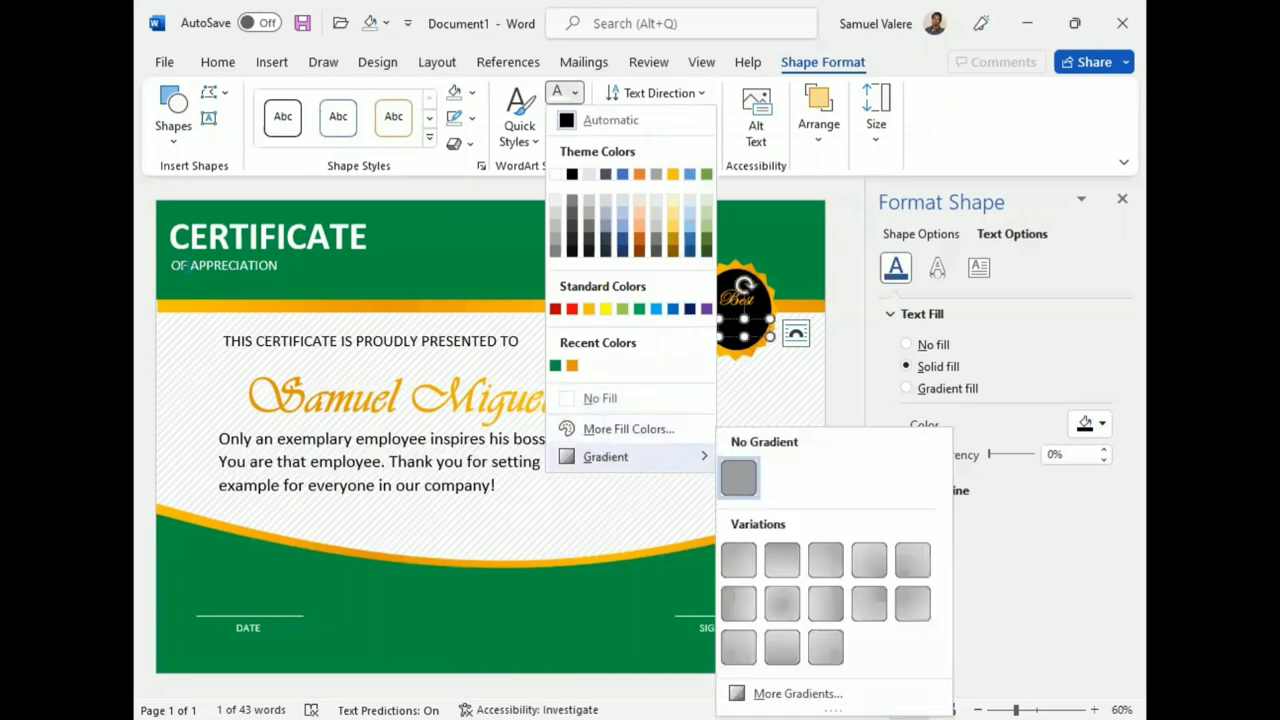
left_click(797, 693)
left_click(906, 388)
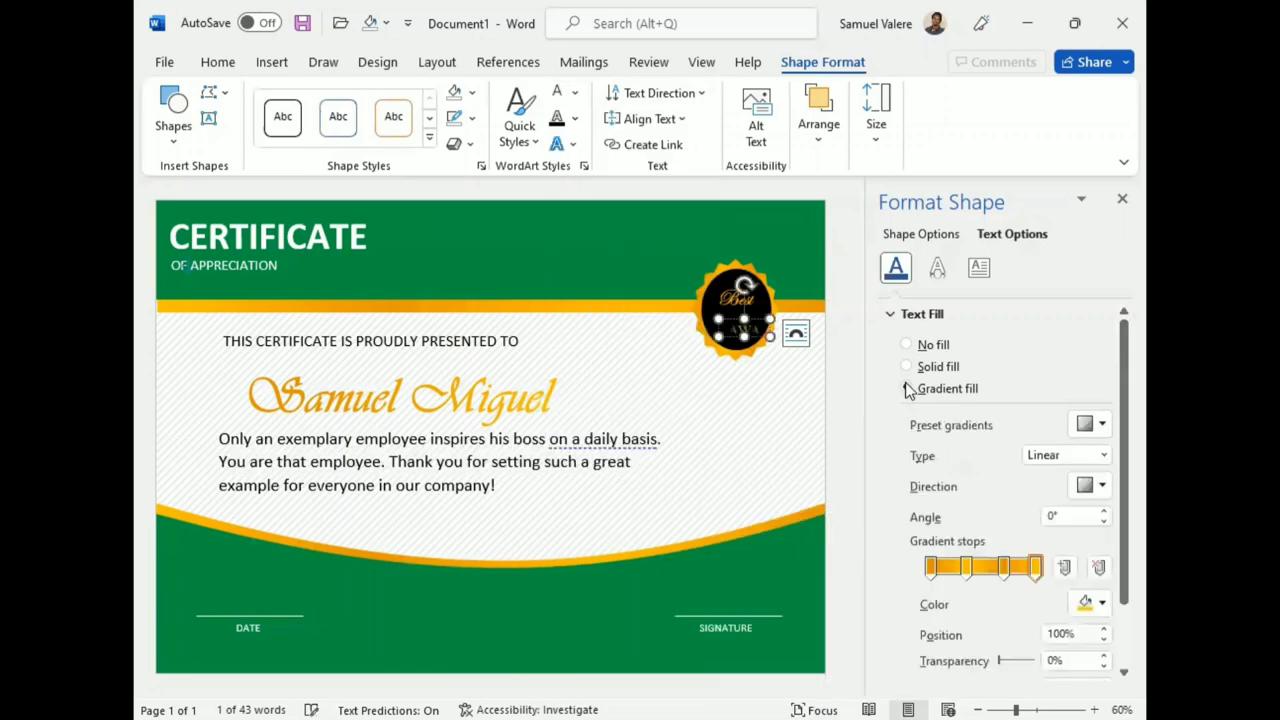
left_click_drag(706, 340, 703, 341)
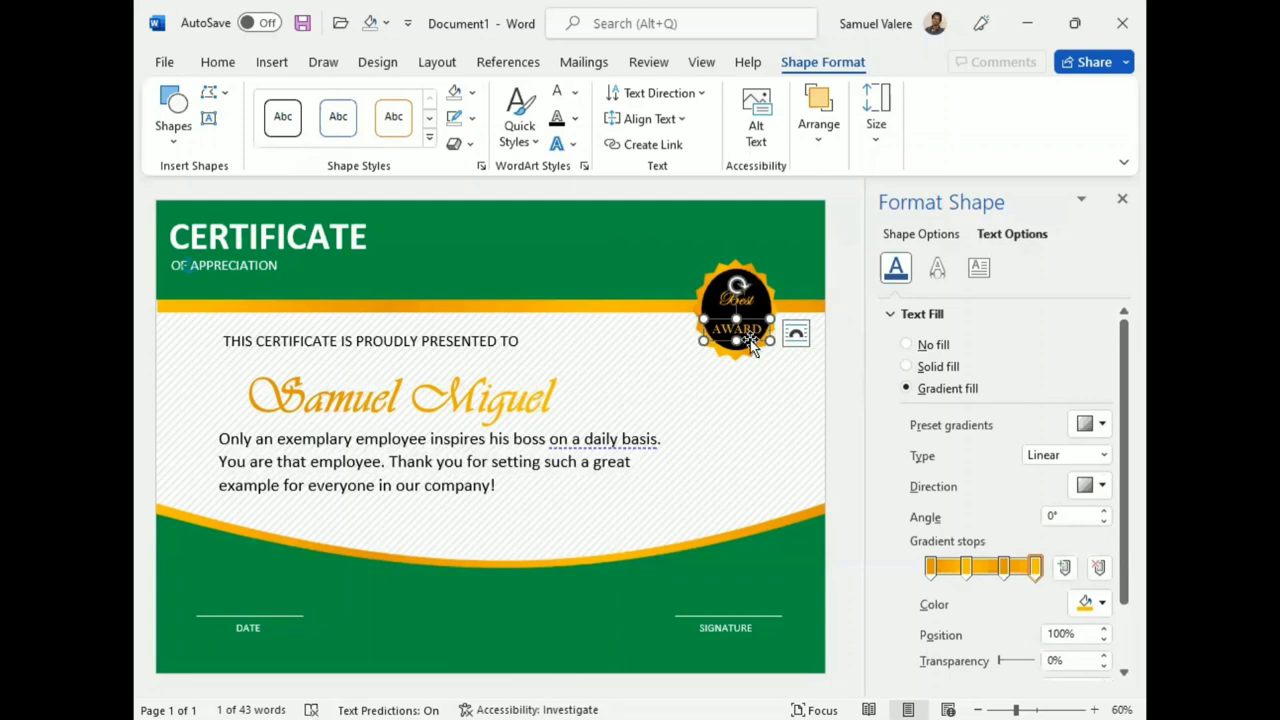
left_click_drag(750, 342, 750, 338)
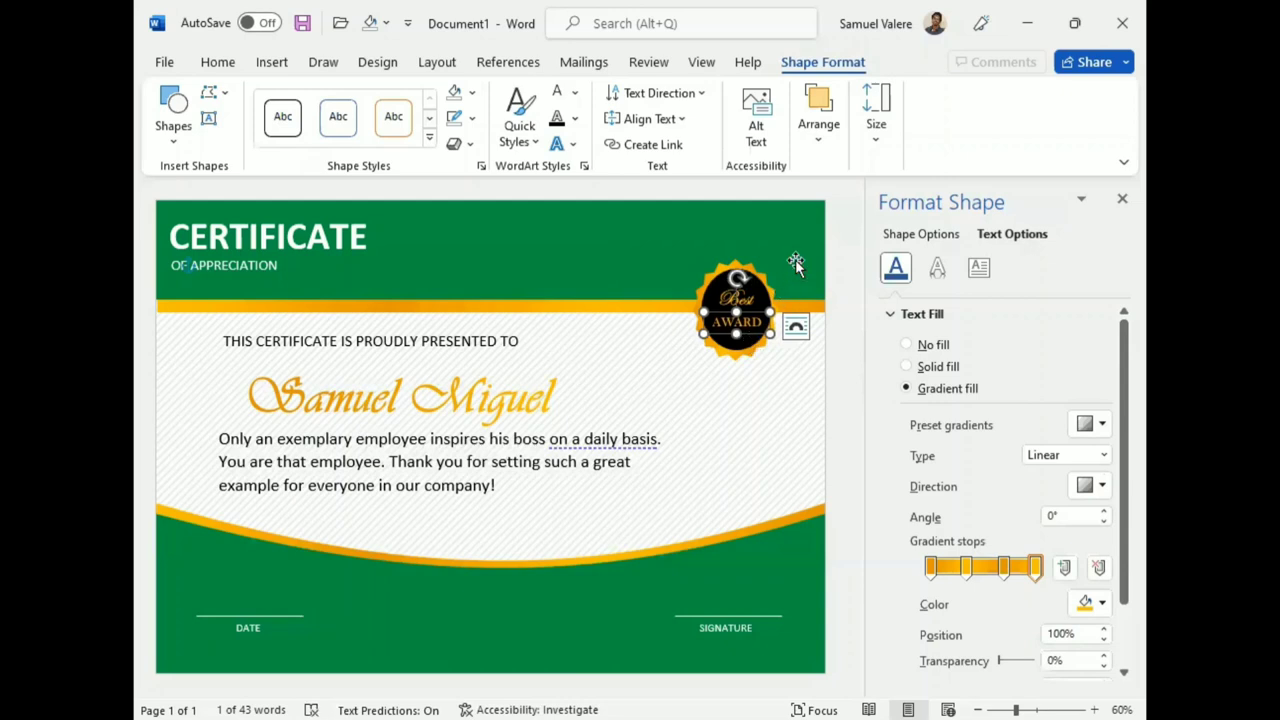
- Move AWARD up under Best and nudge Best slightly down inside the badge
left_click(740, 303)
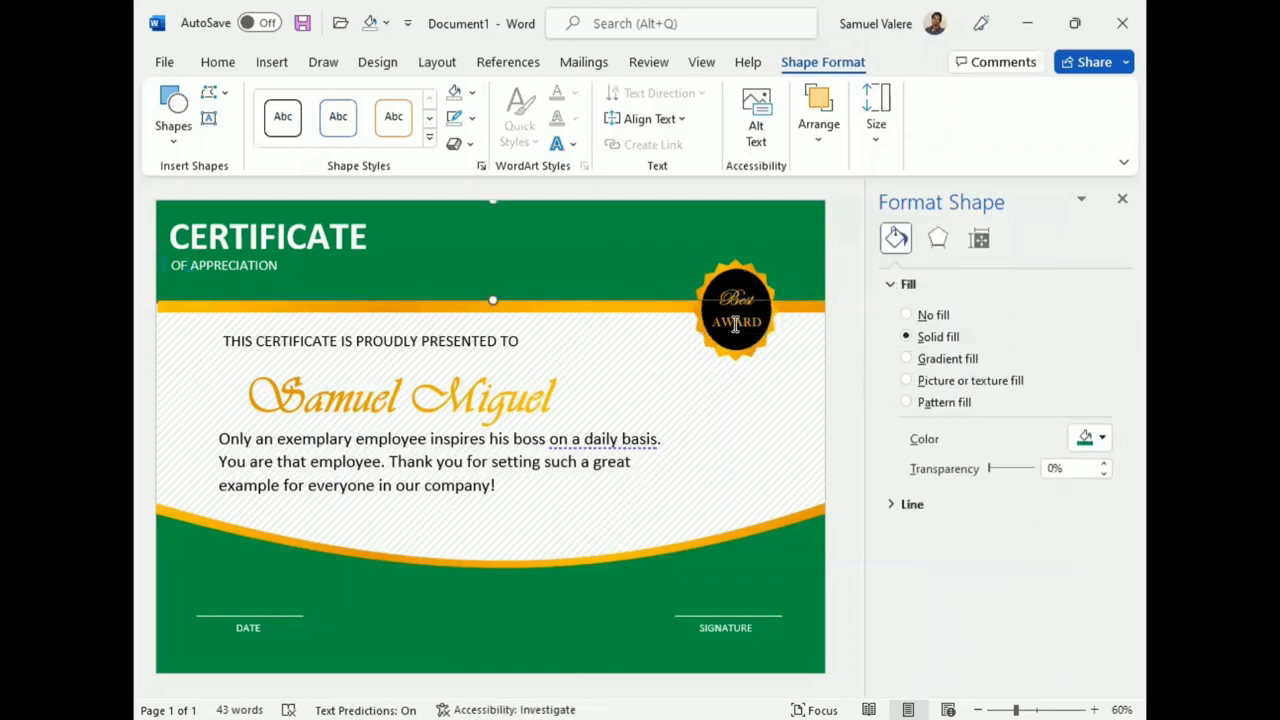
left_click(735, 325)
left_click_drag(736, 322, 738, 305)
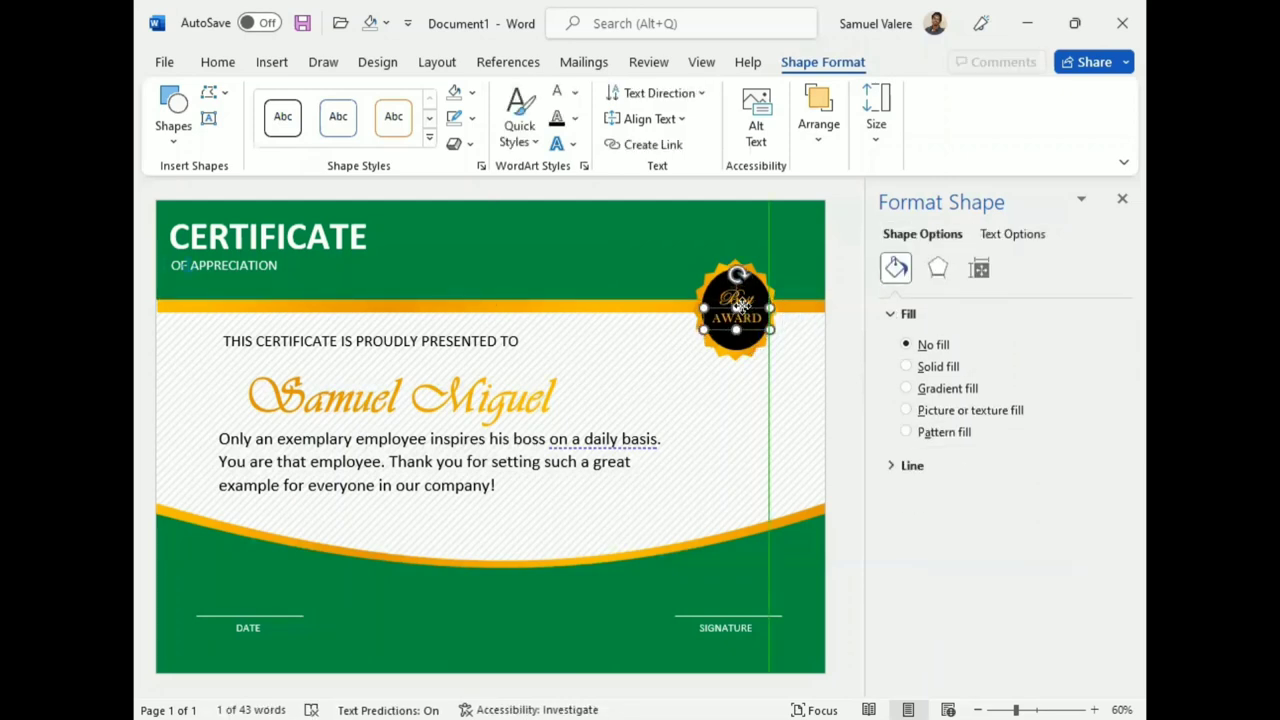
left_click(742, 283)
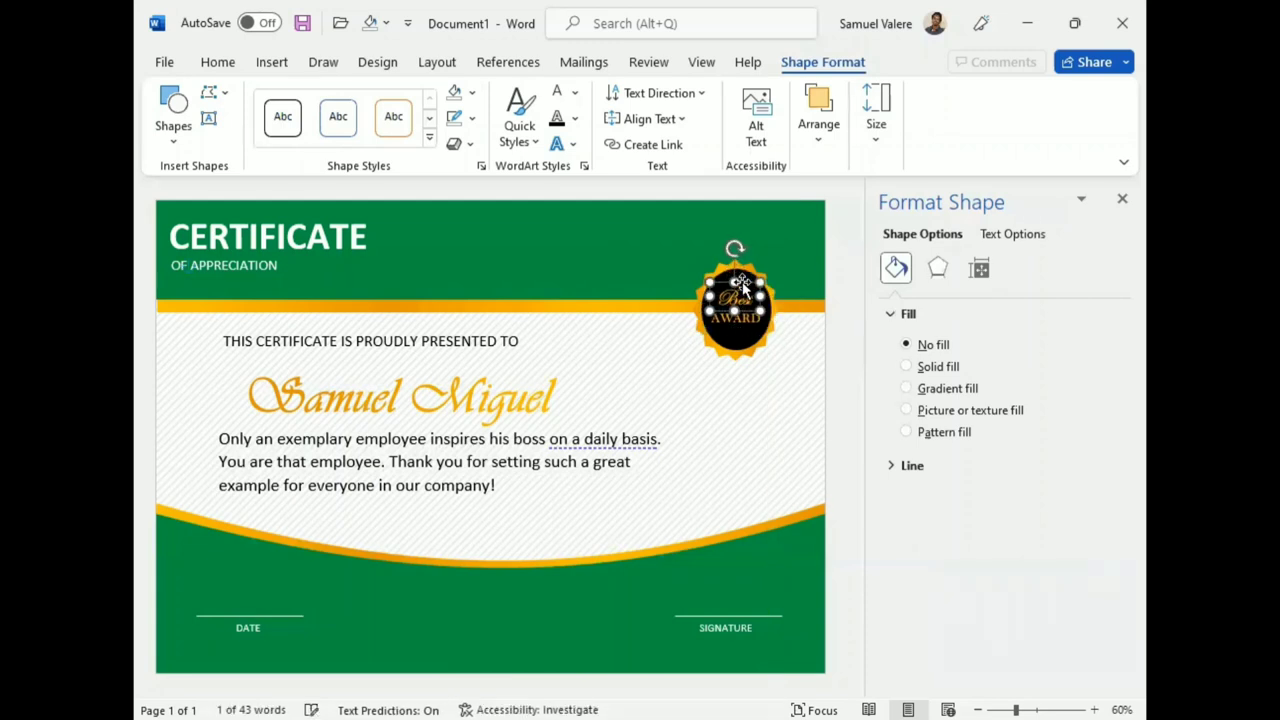
left_click_drag(742, 281, 741, 283)
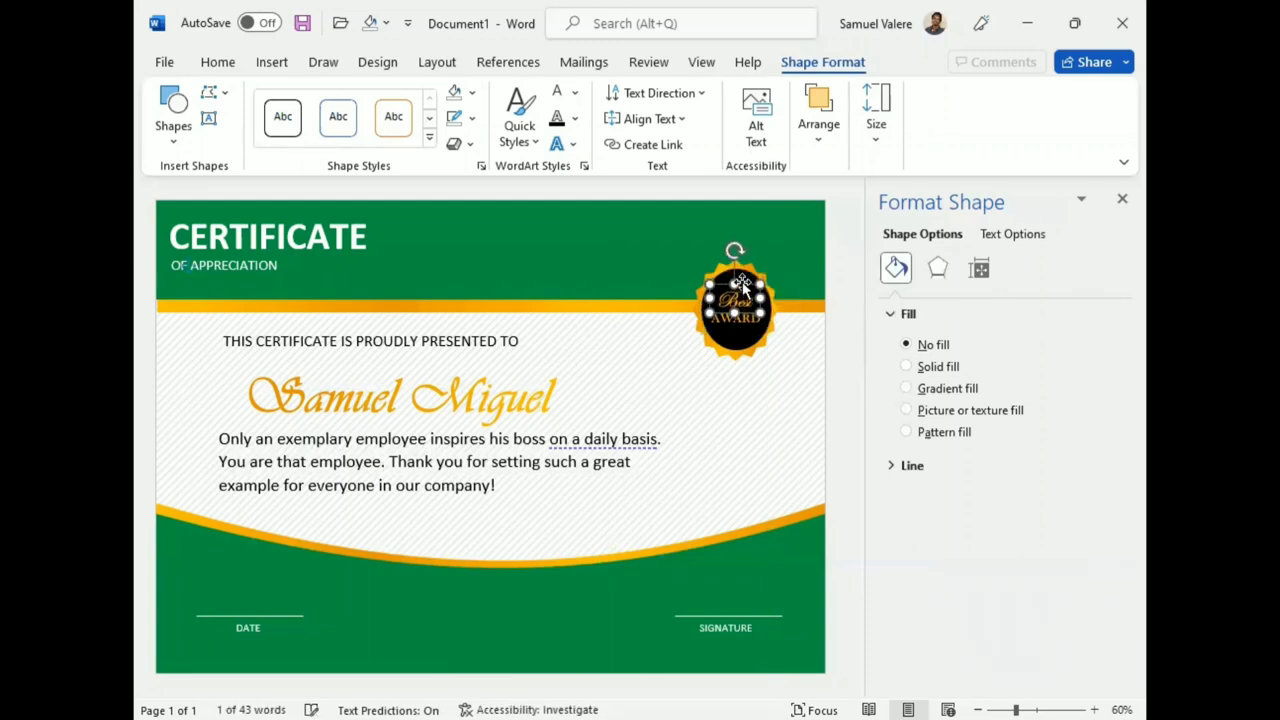
left_click(737, 318)
left_click(799, 382)
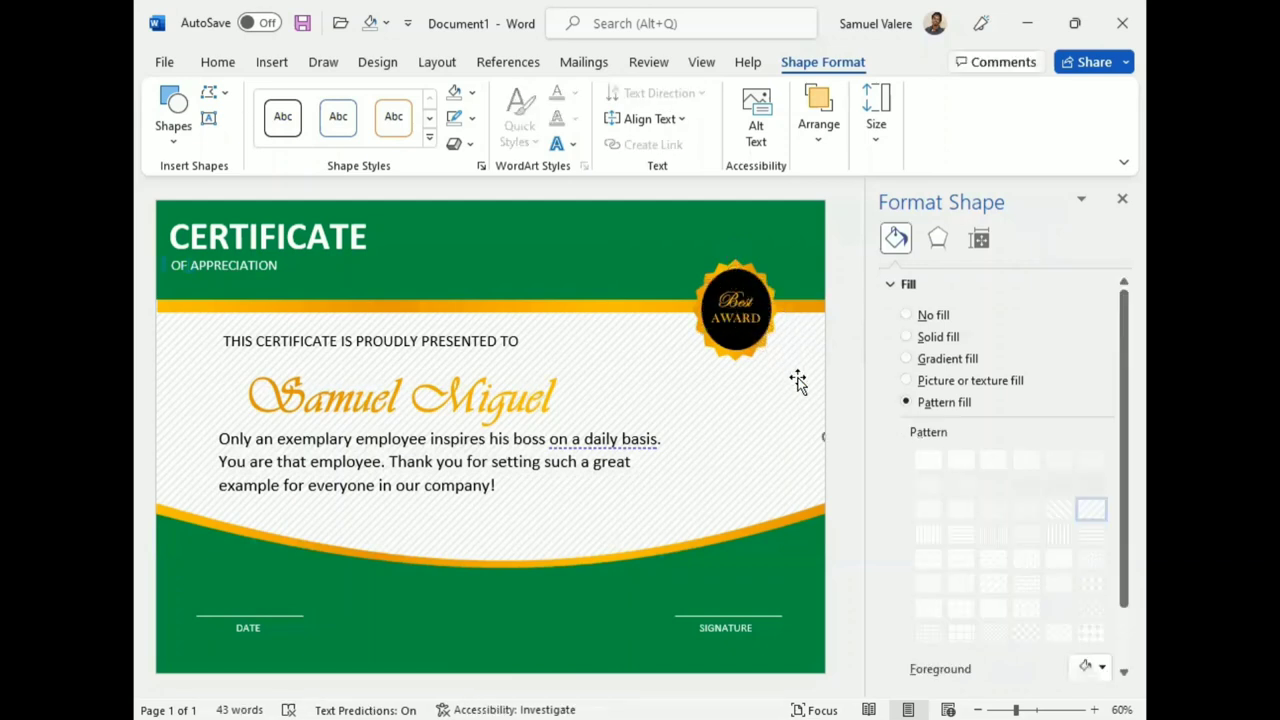
- Close the Format Shape pane
left_click(206, 66)
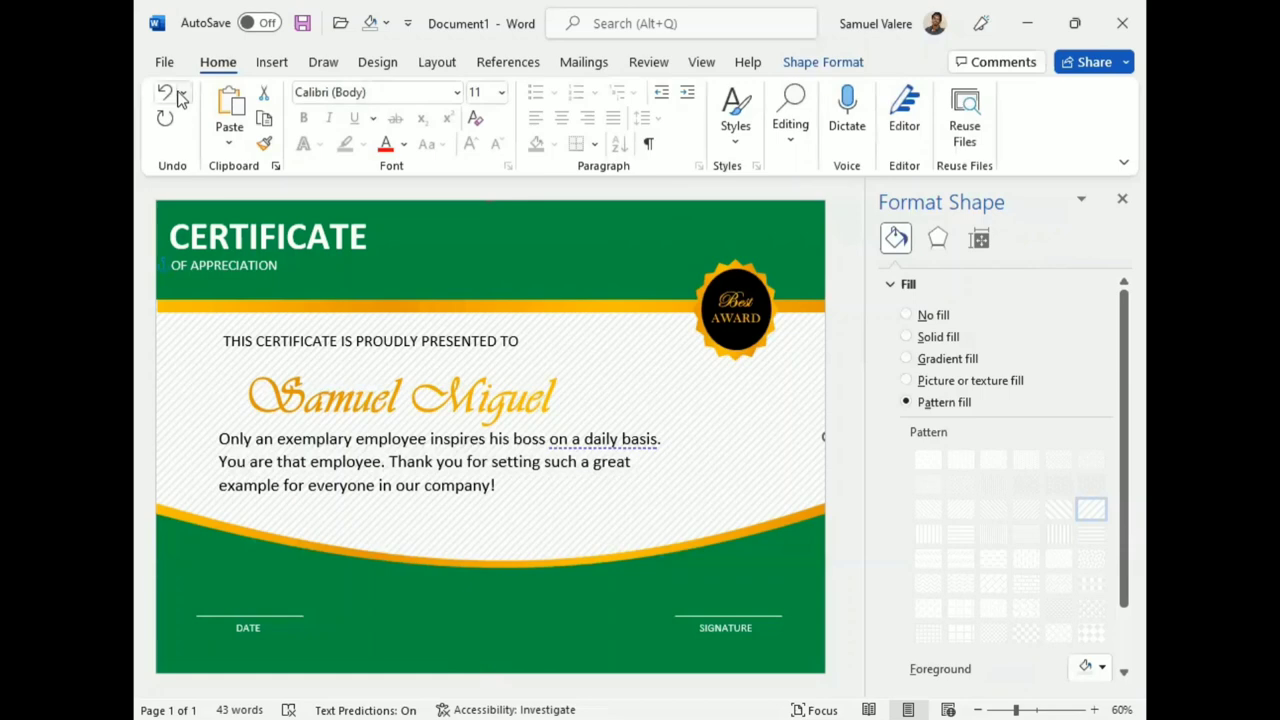
left_click(825, 64)
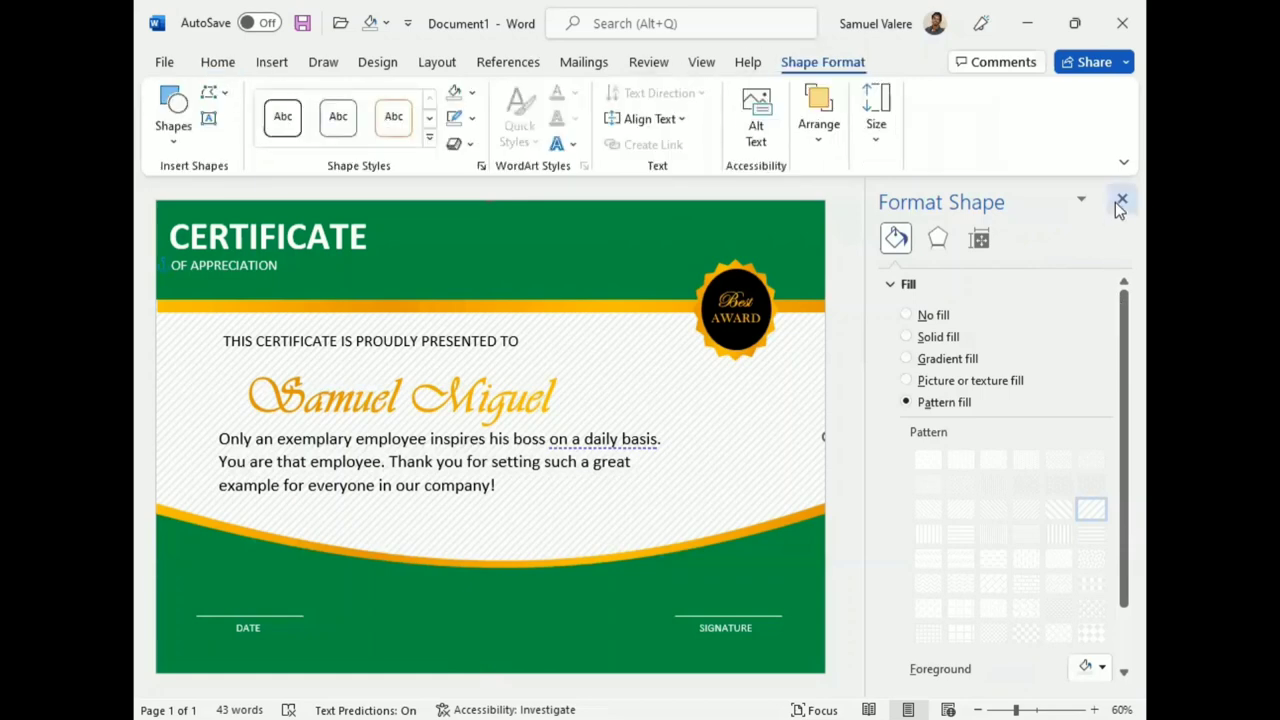
left_click(1120, 202)
- Draw a chevron rotated to hang below the badge, with dark red fill and no outline
left_click(173, 130)
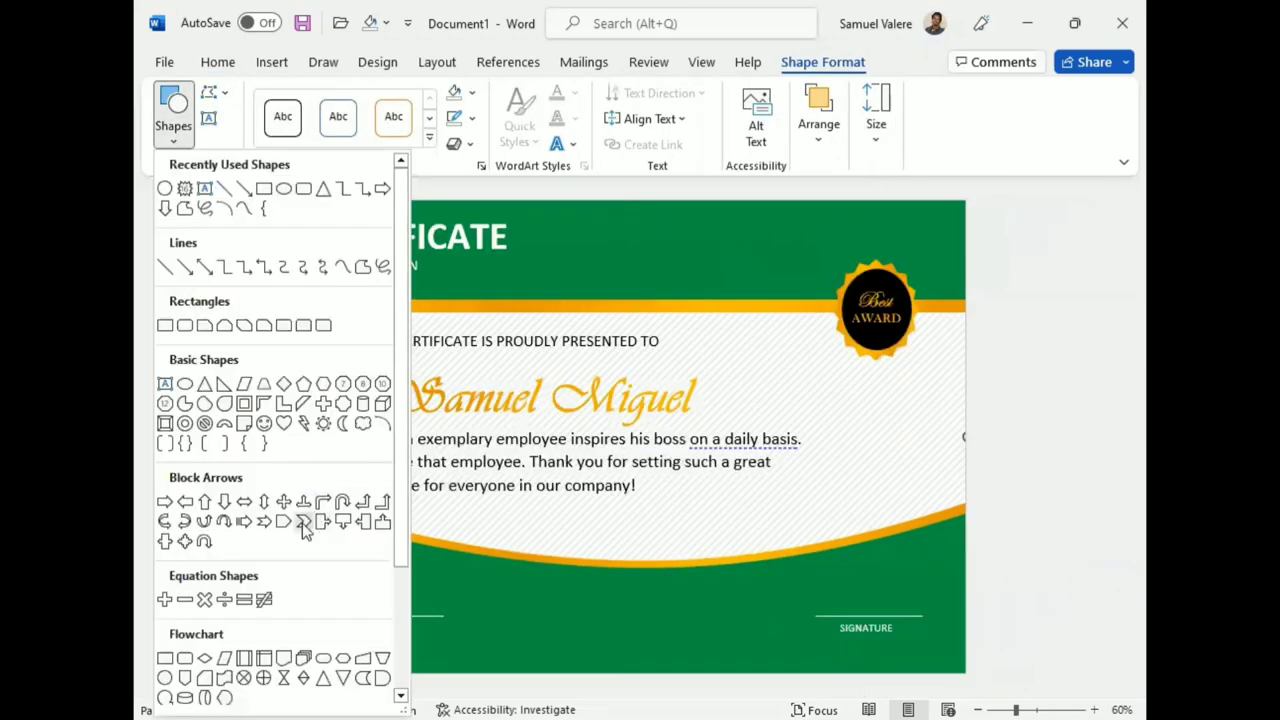
left_click_drag(862, 332, 966, 391)
mouse_move(914, 312)
left_mouse_down()
mouse_move(882, 373)
mouse_move(851, 364)
mouse_move(896, 363)
mouse_move(885, 368)
left_mouse_up()
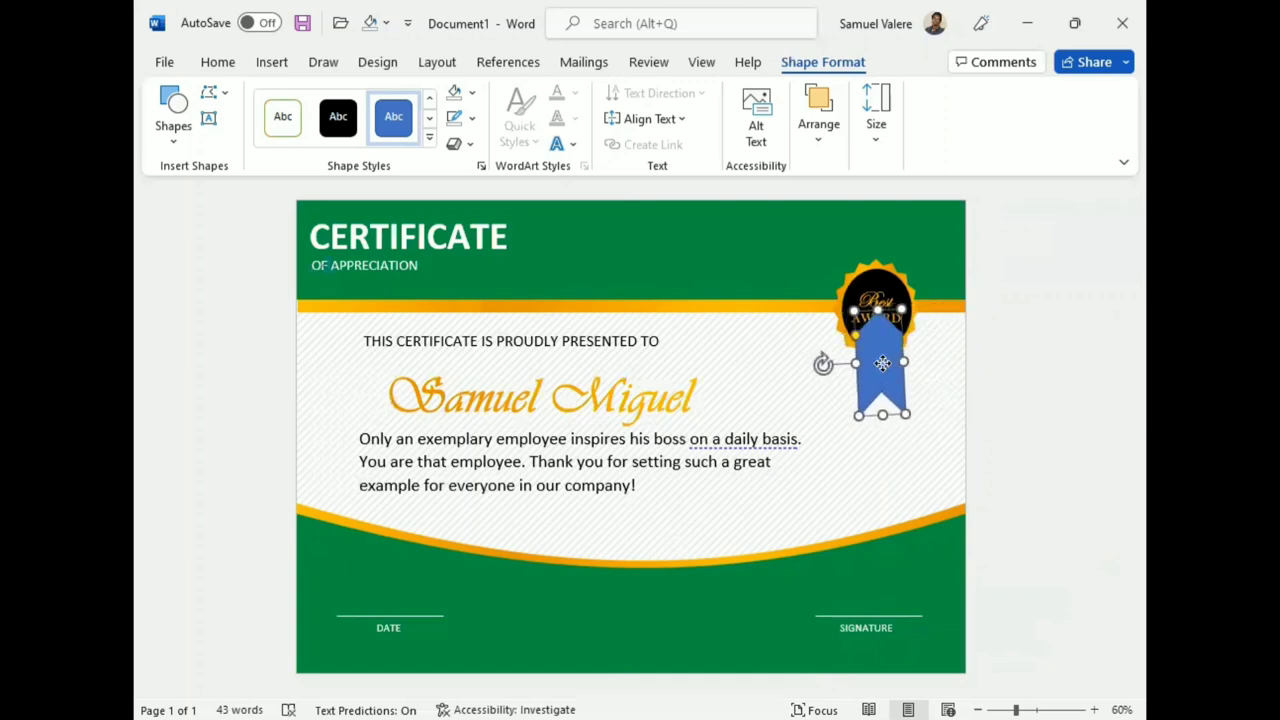
left_click(471, 118)
left_click(463, 396)
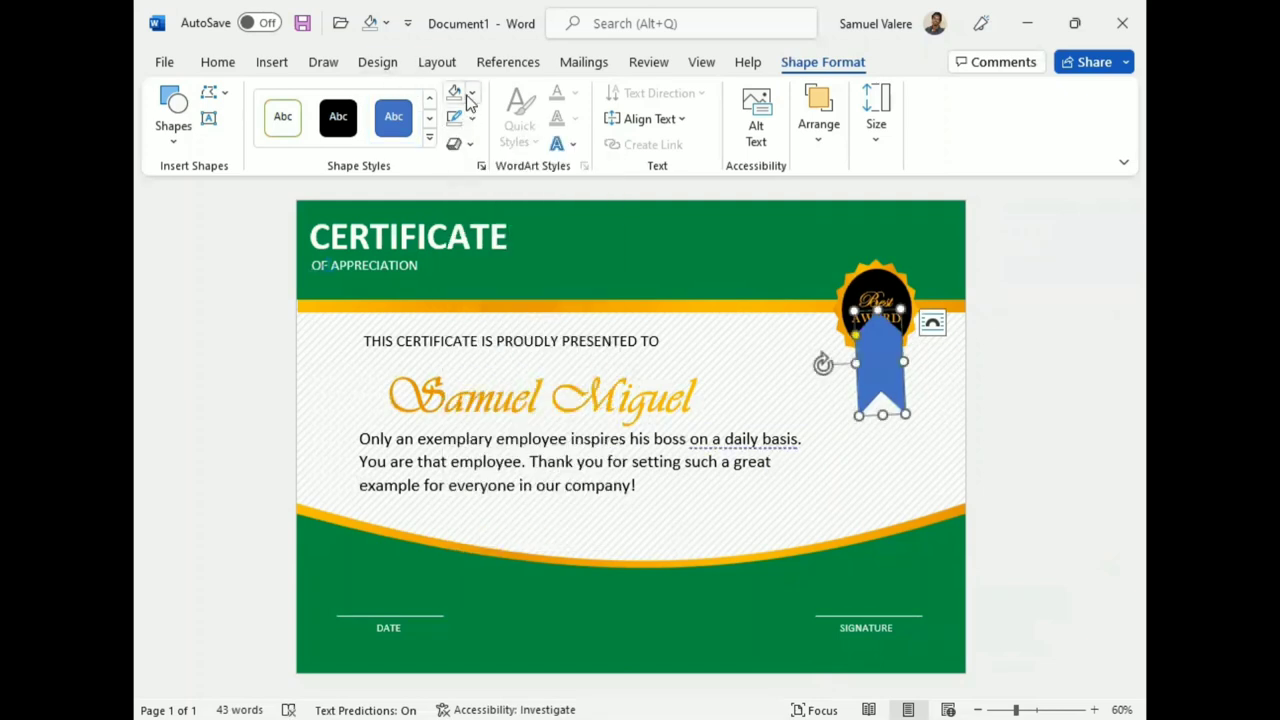
left_click(472, 92)
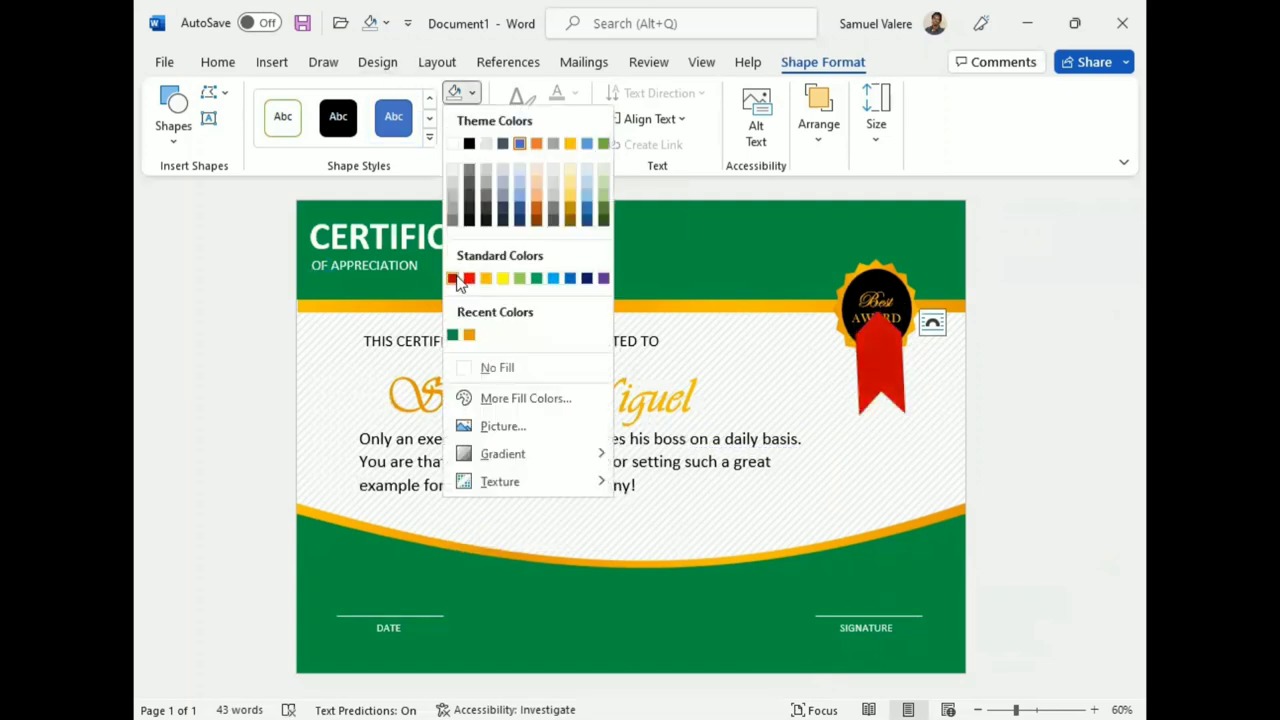
left_click(453, 278)
- Send the red ribbon backward behind the badge and nudge it into place
left_click(816, 134)
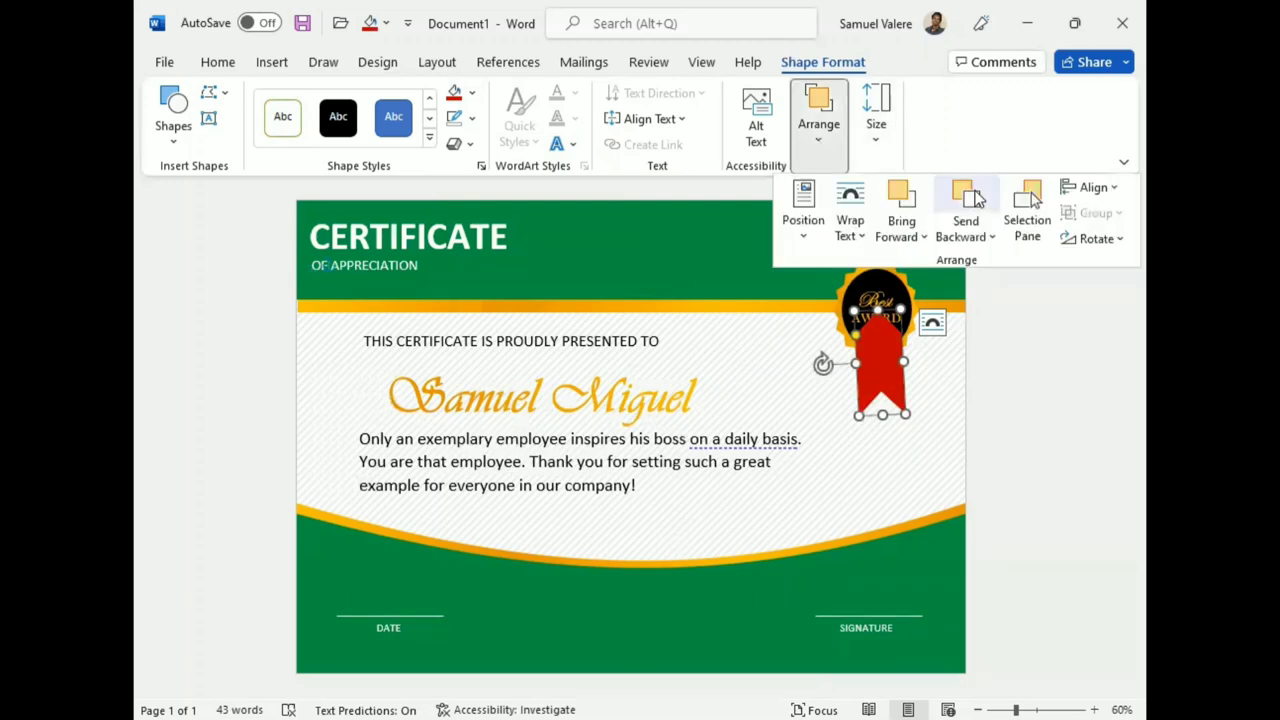
left_click(972, 197)
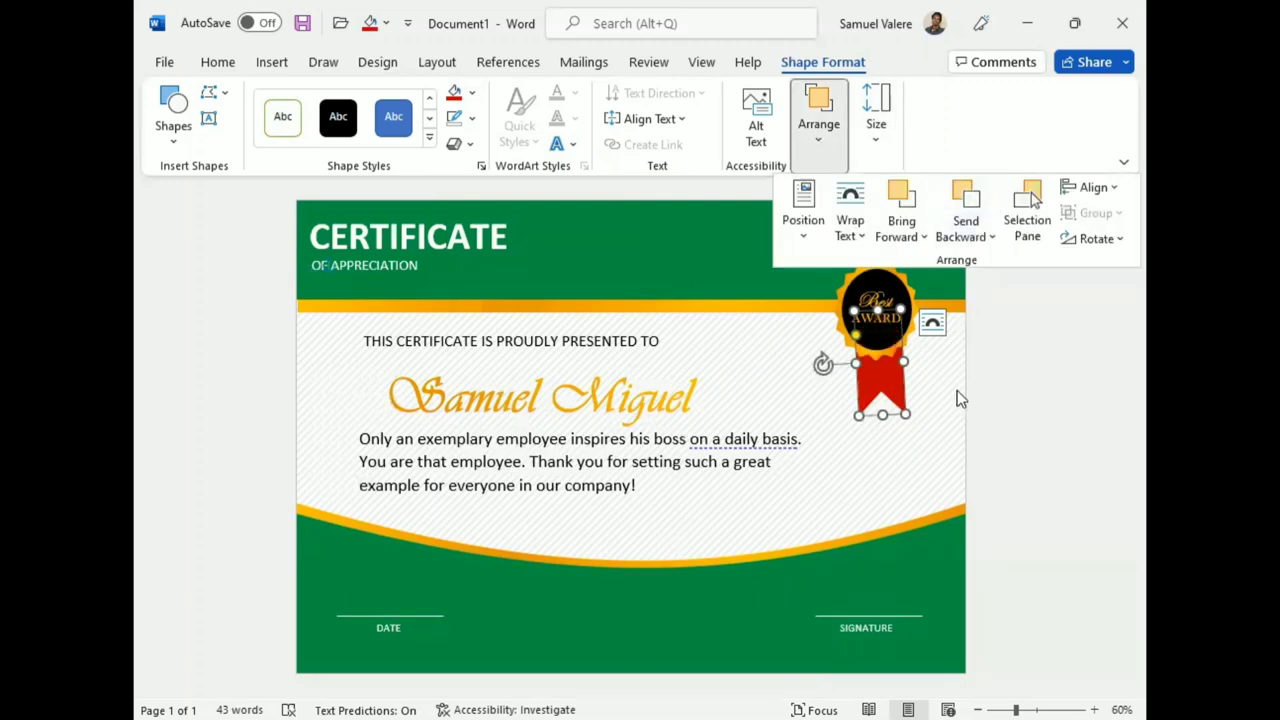
left_click(884, 382)
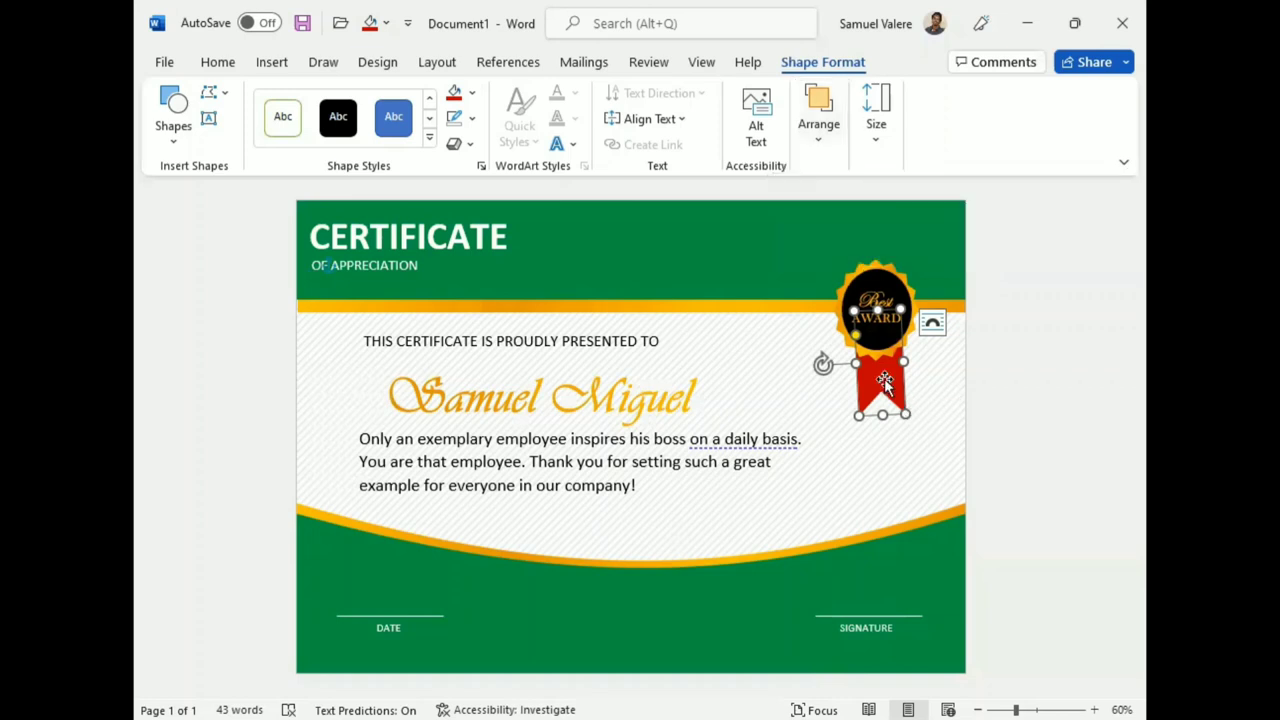
left_click_drag(884, 380, 908, 359)
left_click(904, 360)
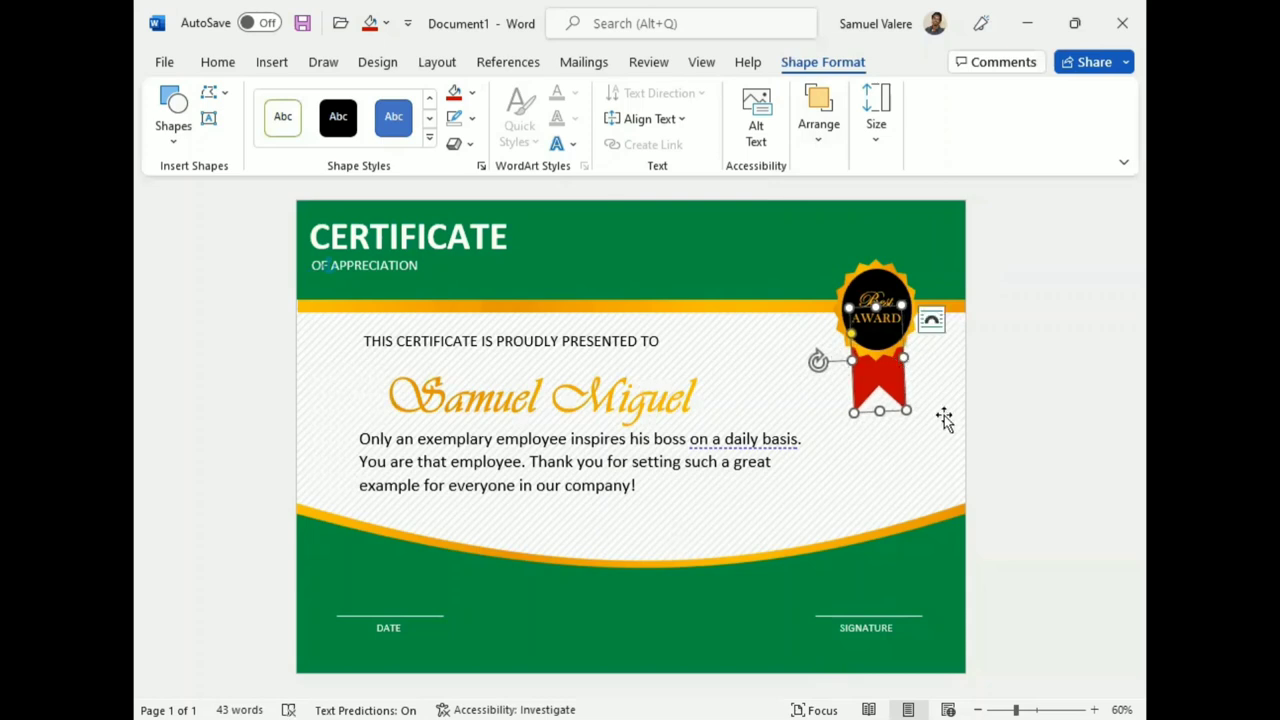
left_click(1073, 404)
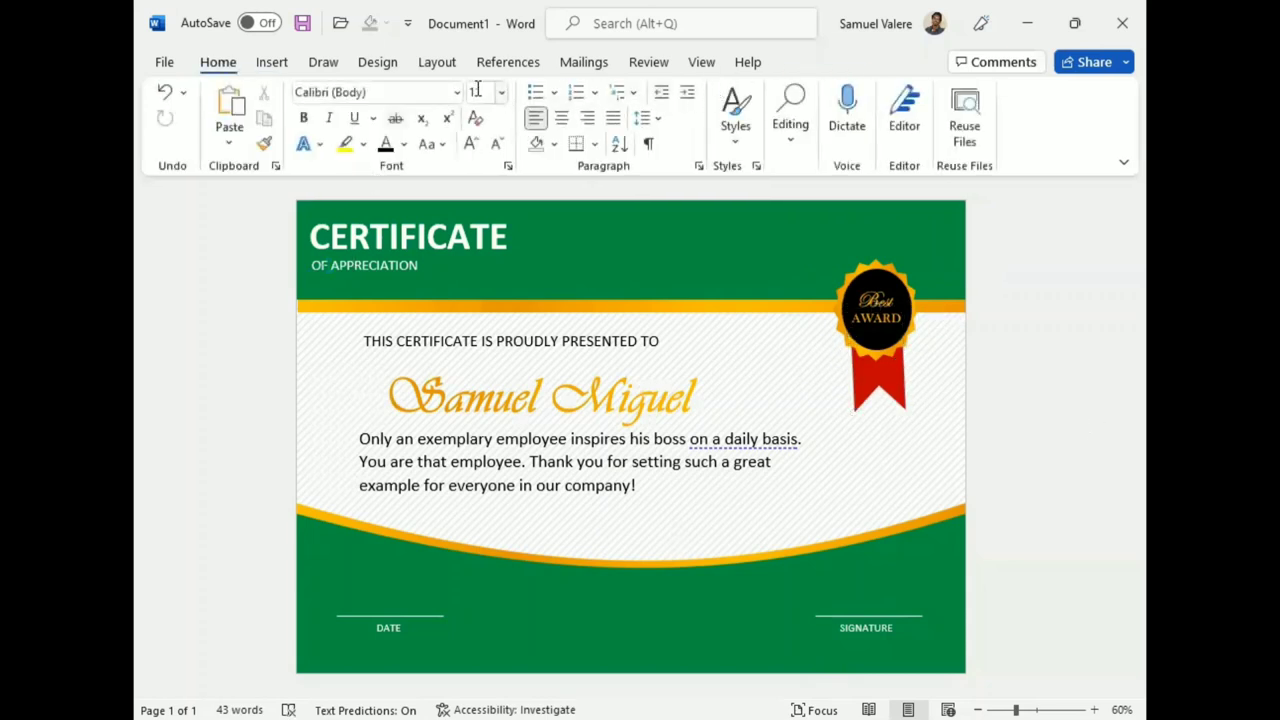
- Draw a straight line along the red ribbon, coloured gold with 2¼ pt weight
left_click(274, 63)
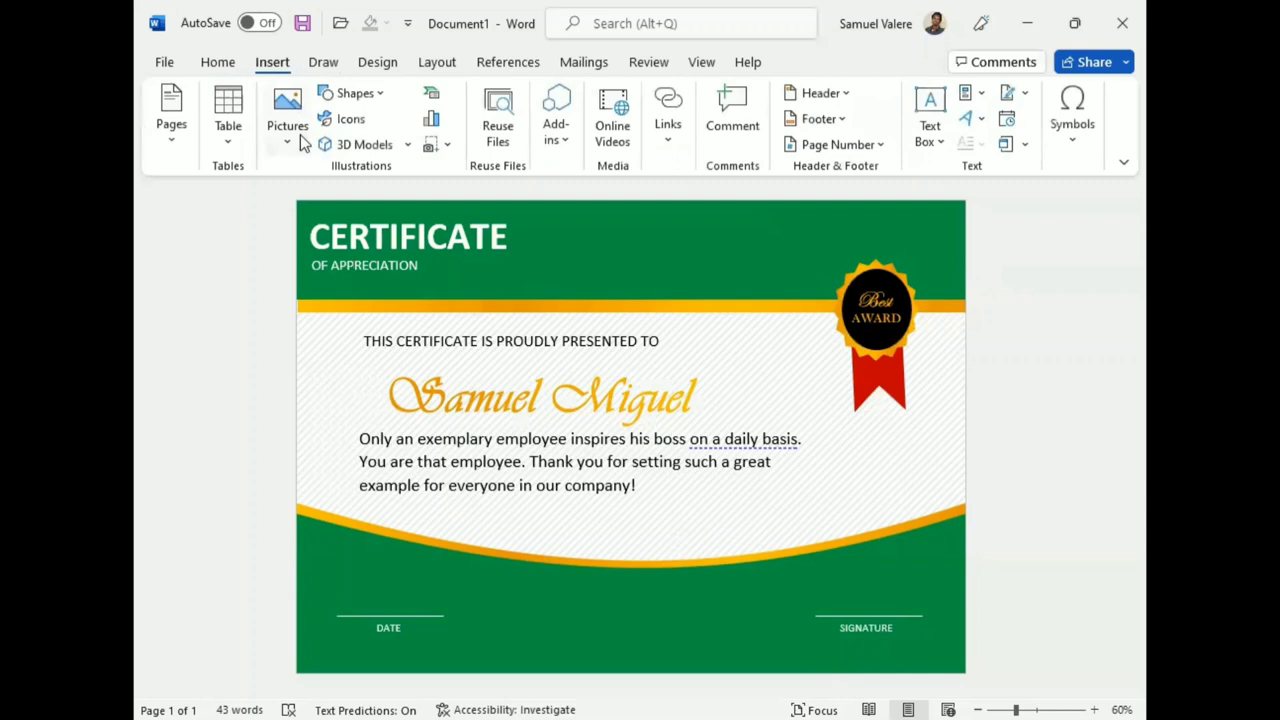
left_click(370, 99)
left_click(328, 226)
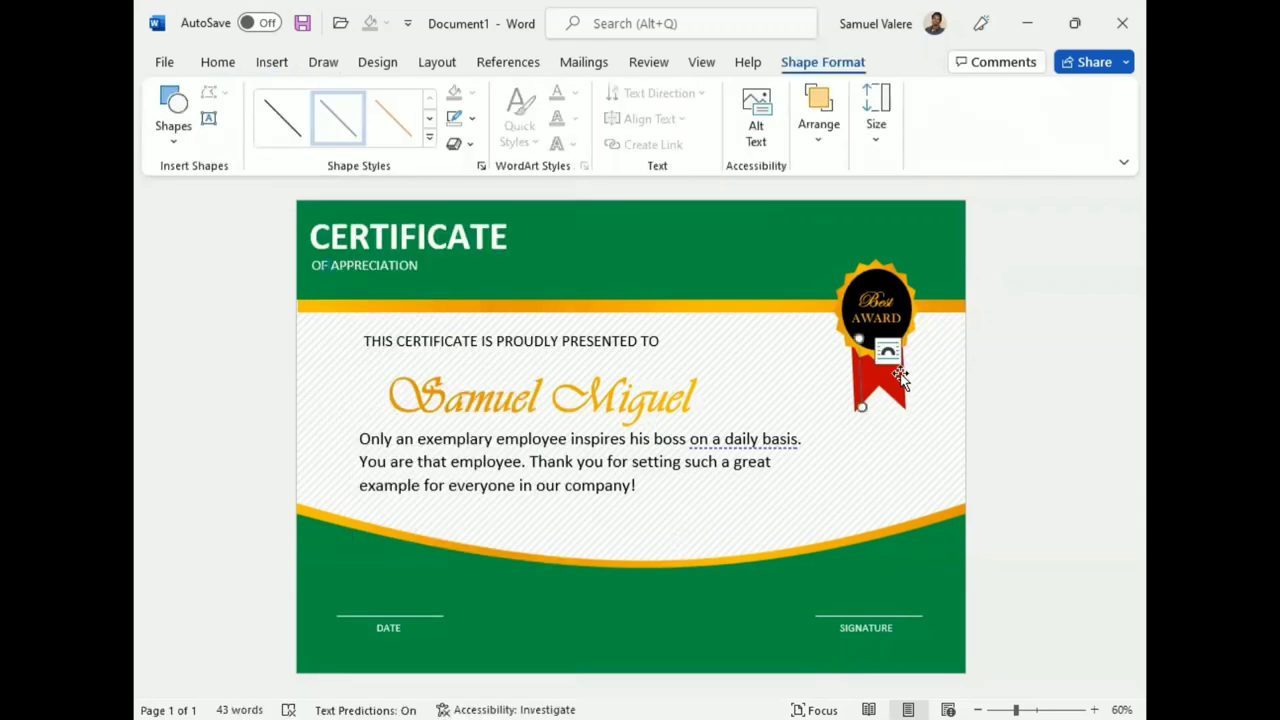
left_click(473, 118)
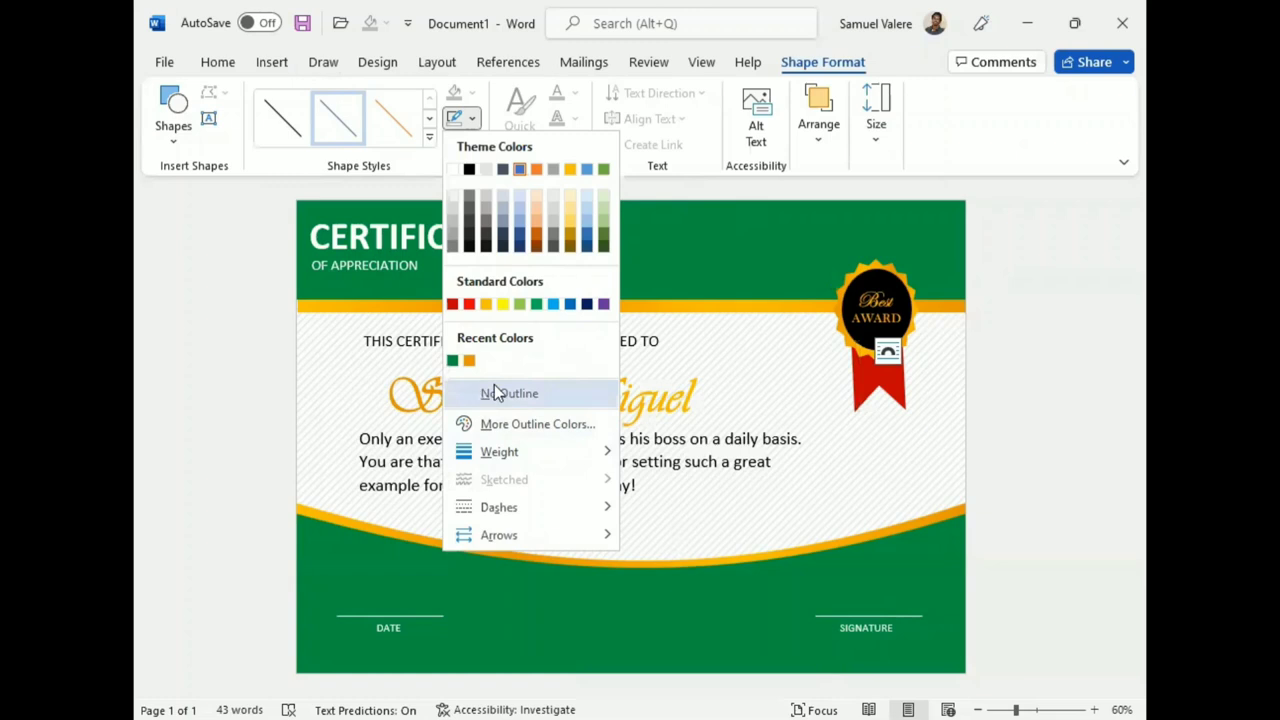
left_click(469, 360)
left_click(473, 118)
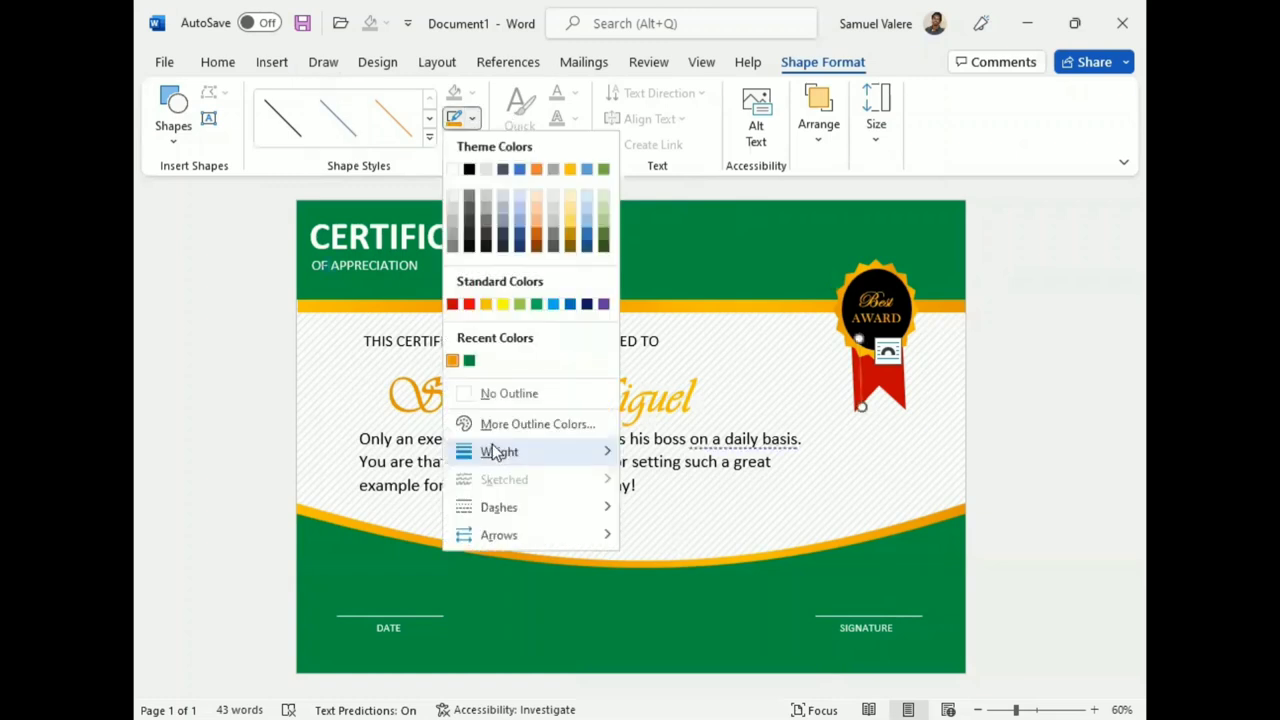
mouse_move(512, 456)
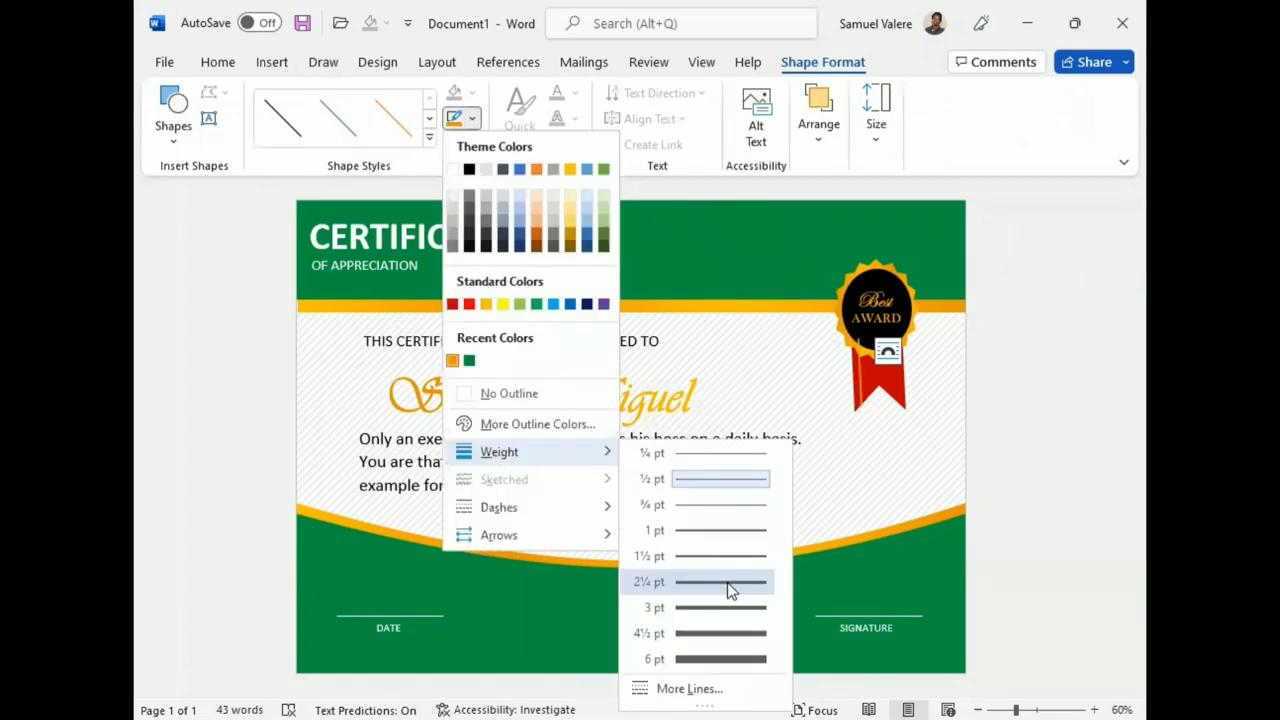
left_click(758, 560)
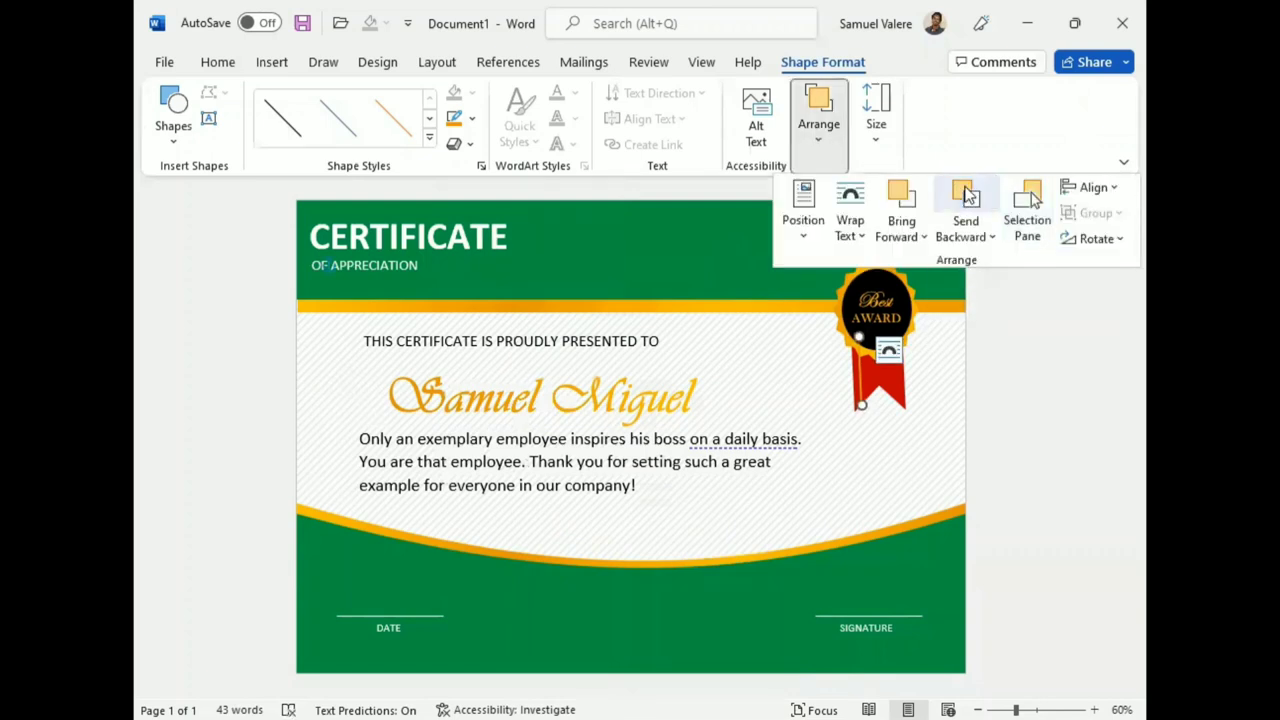
left_click(1020, 372)
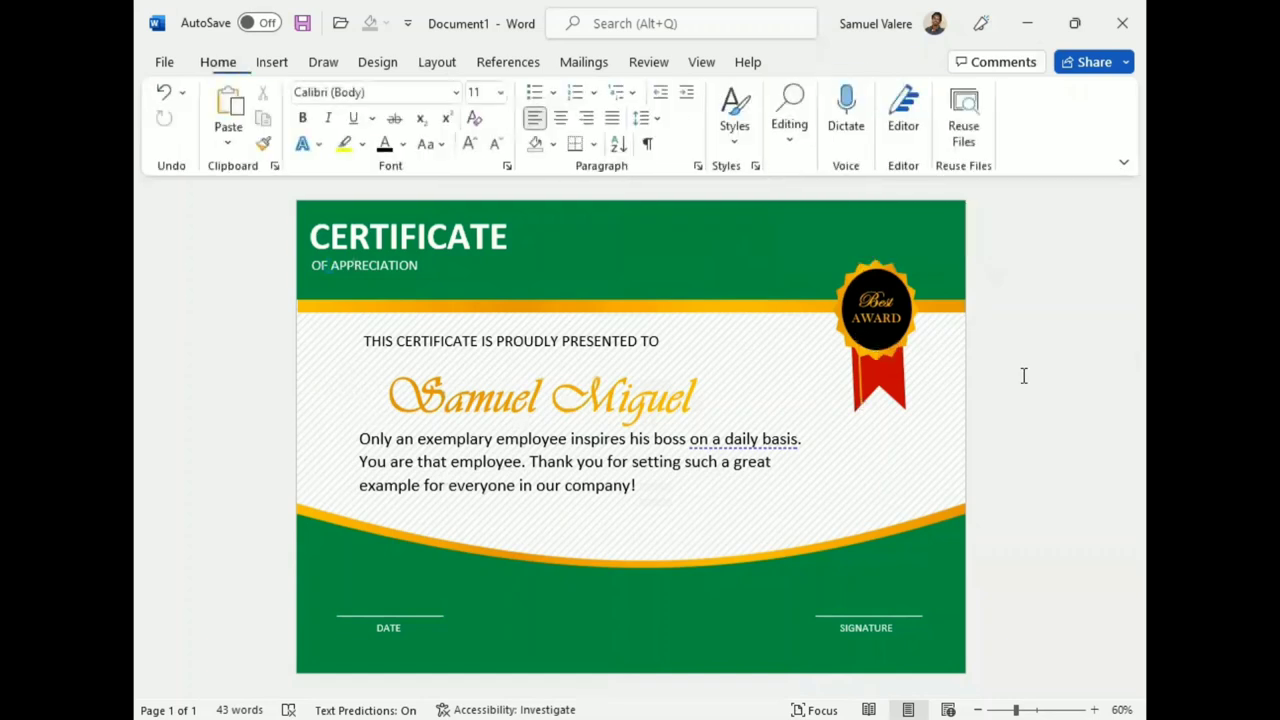
- Move the gold line to the right edge of the red ribbon
left_click(903, 385)
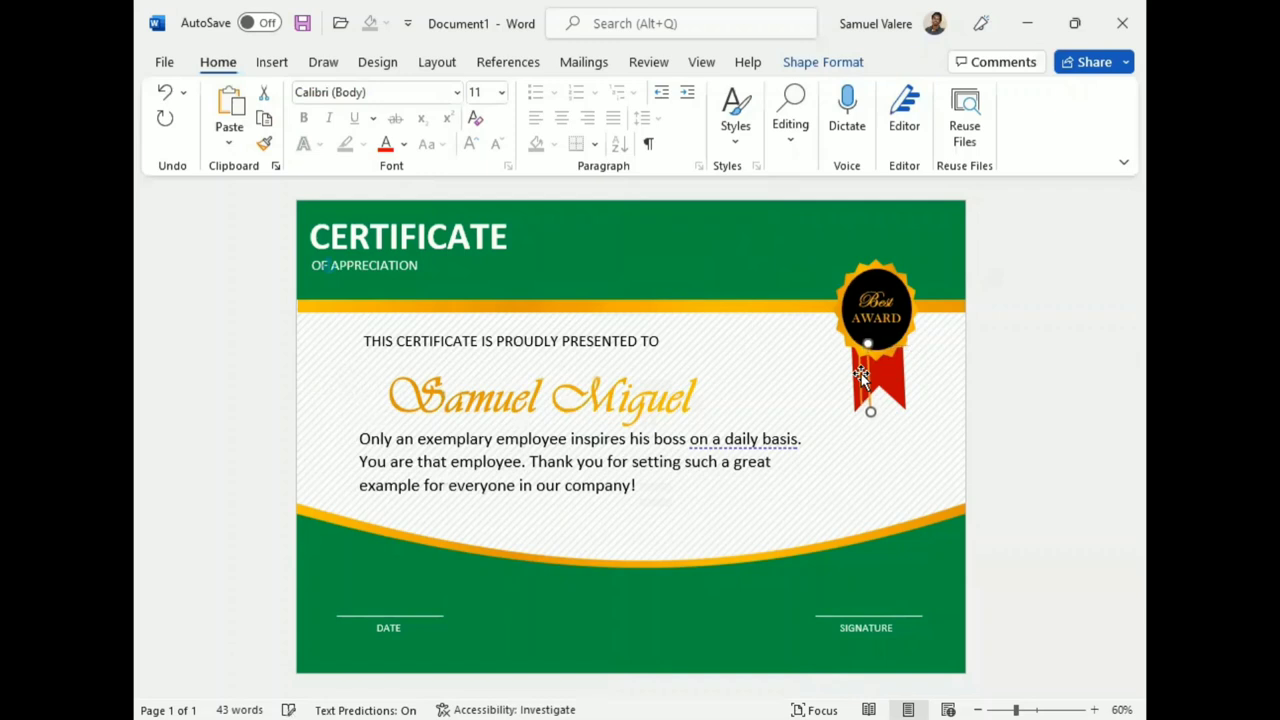
left_click_drag(865, 380, 861, 375)
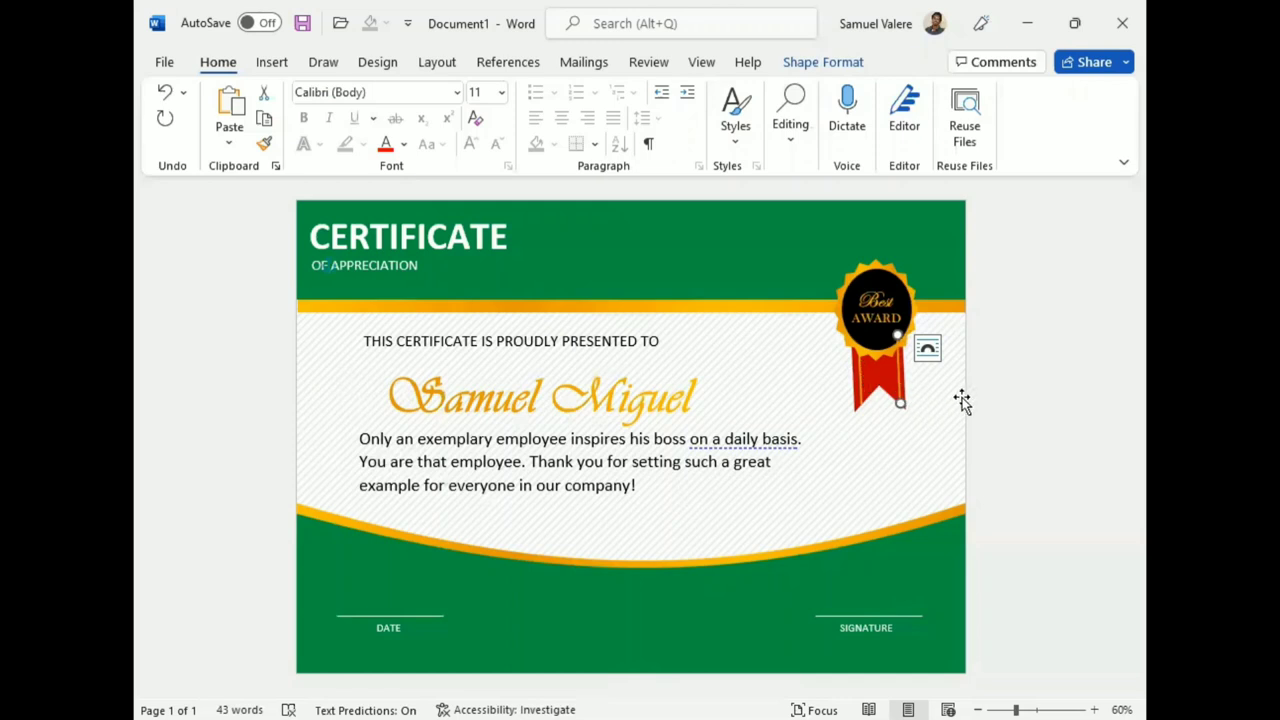
left_click(961, 400)
- Send the gold line one layer backward so it sits behind the badge
left_click(898, 380)
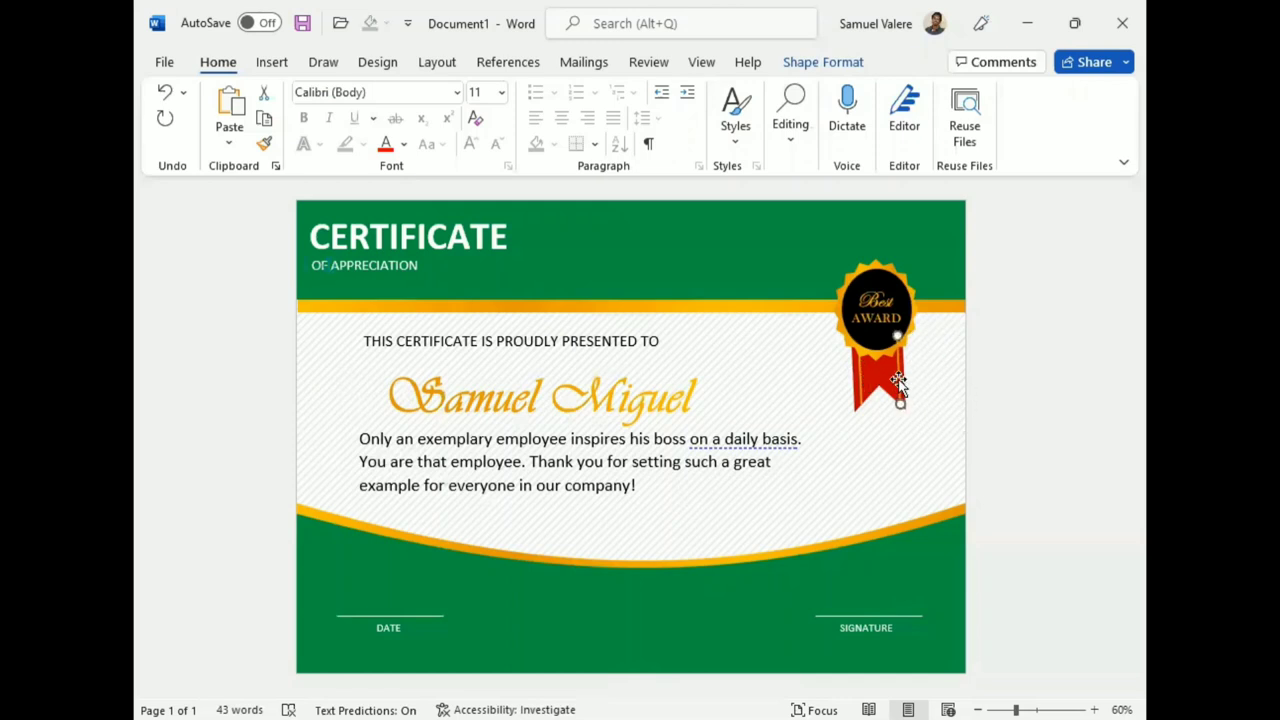
left_click(822, 60)
left_click(820, 148)
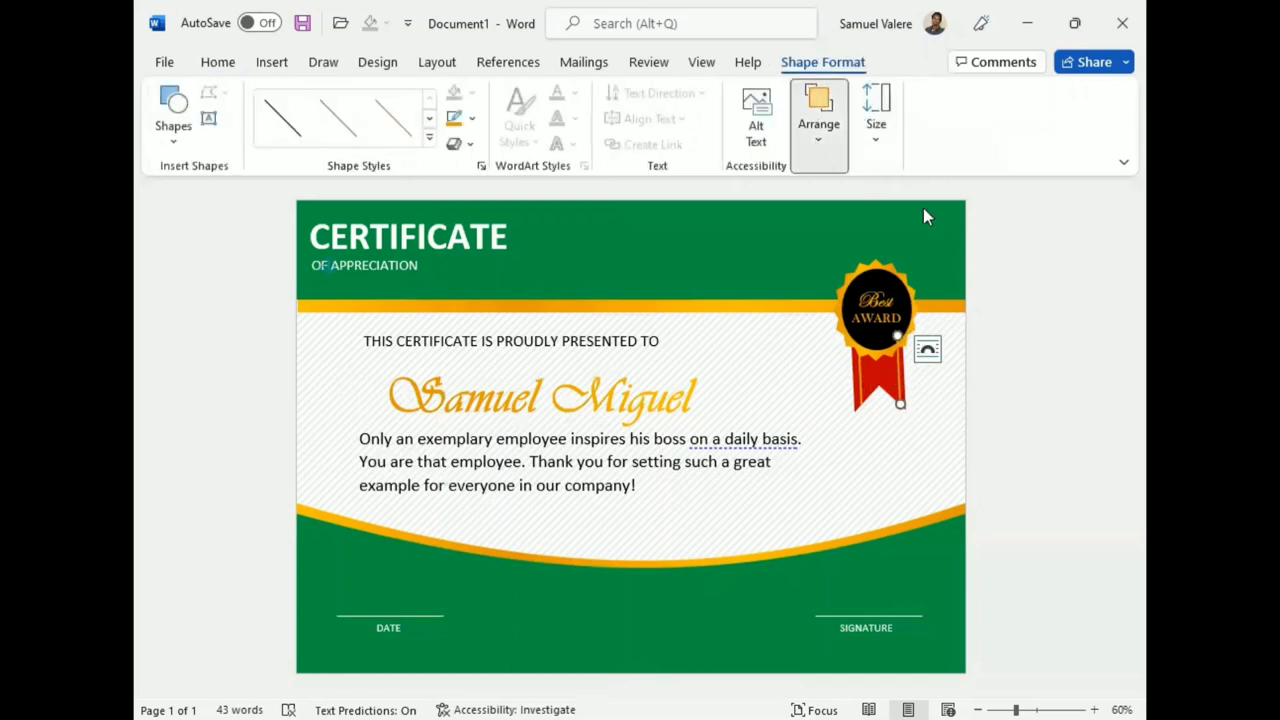
left_click(965, 196)
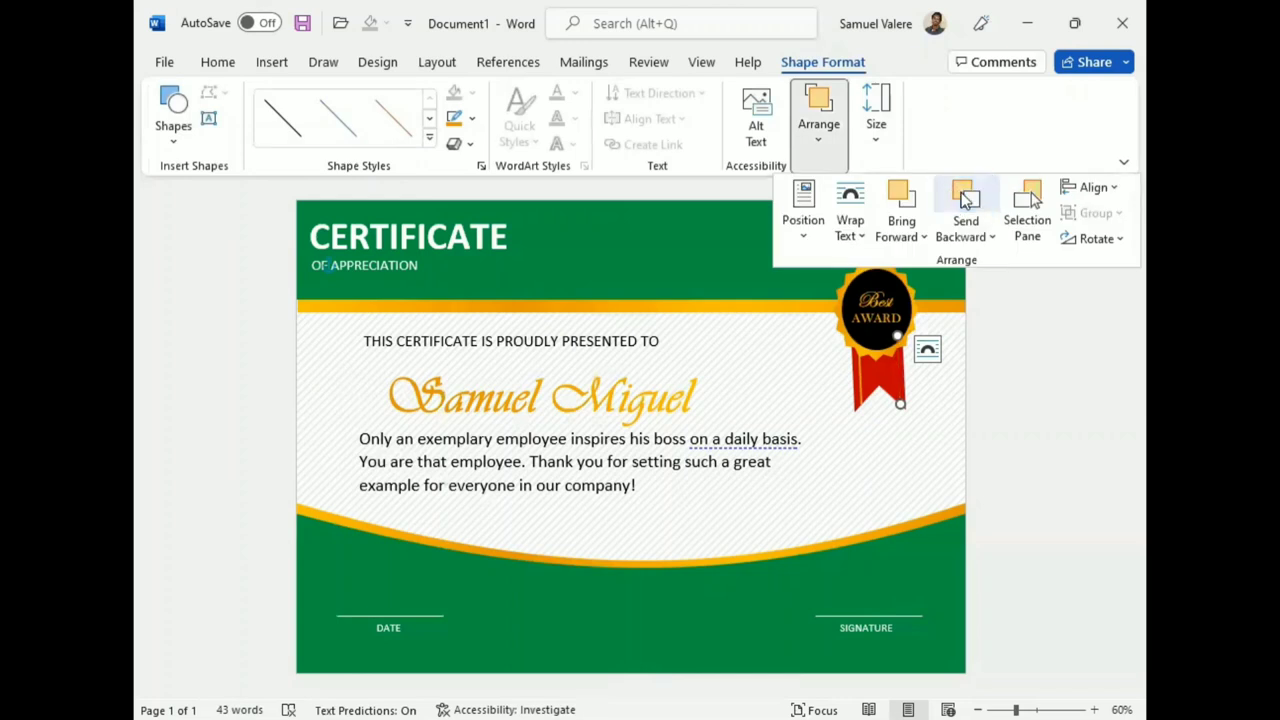
left_click(1027, 358)
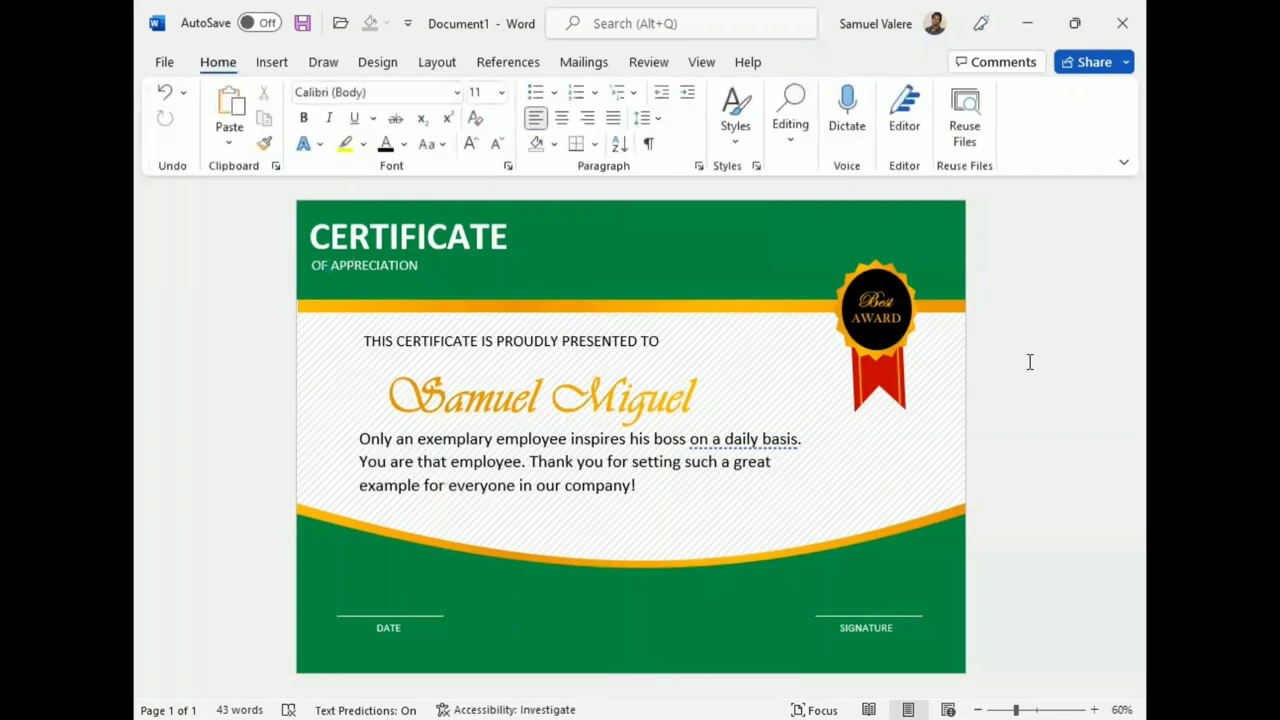
left_click(892, 376)
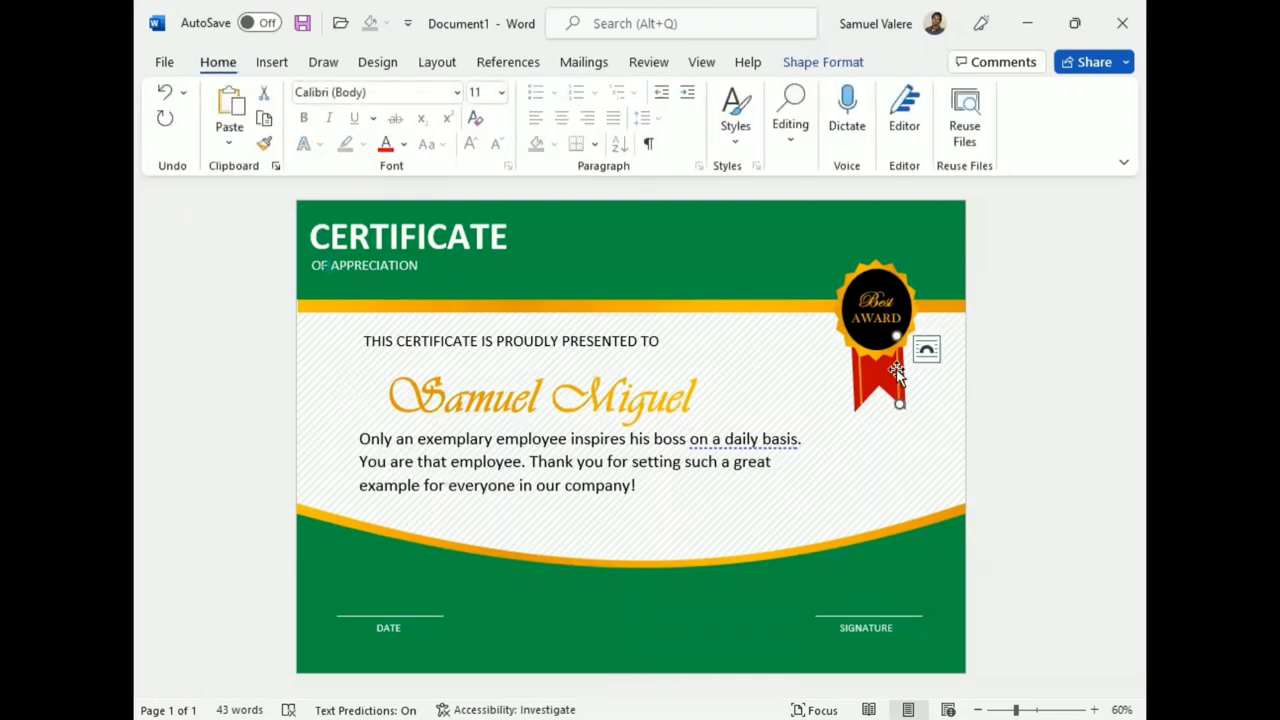